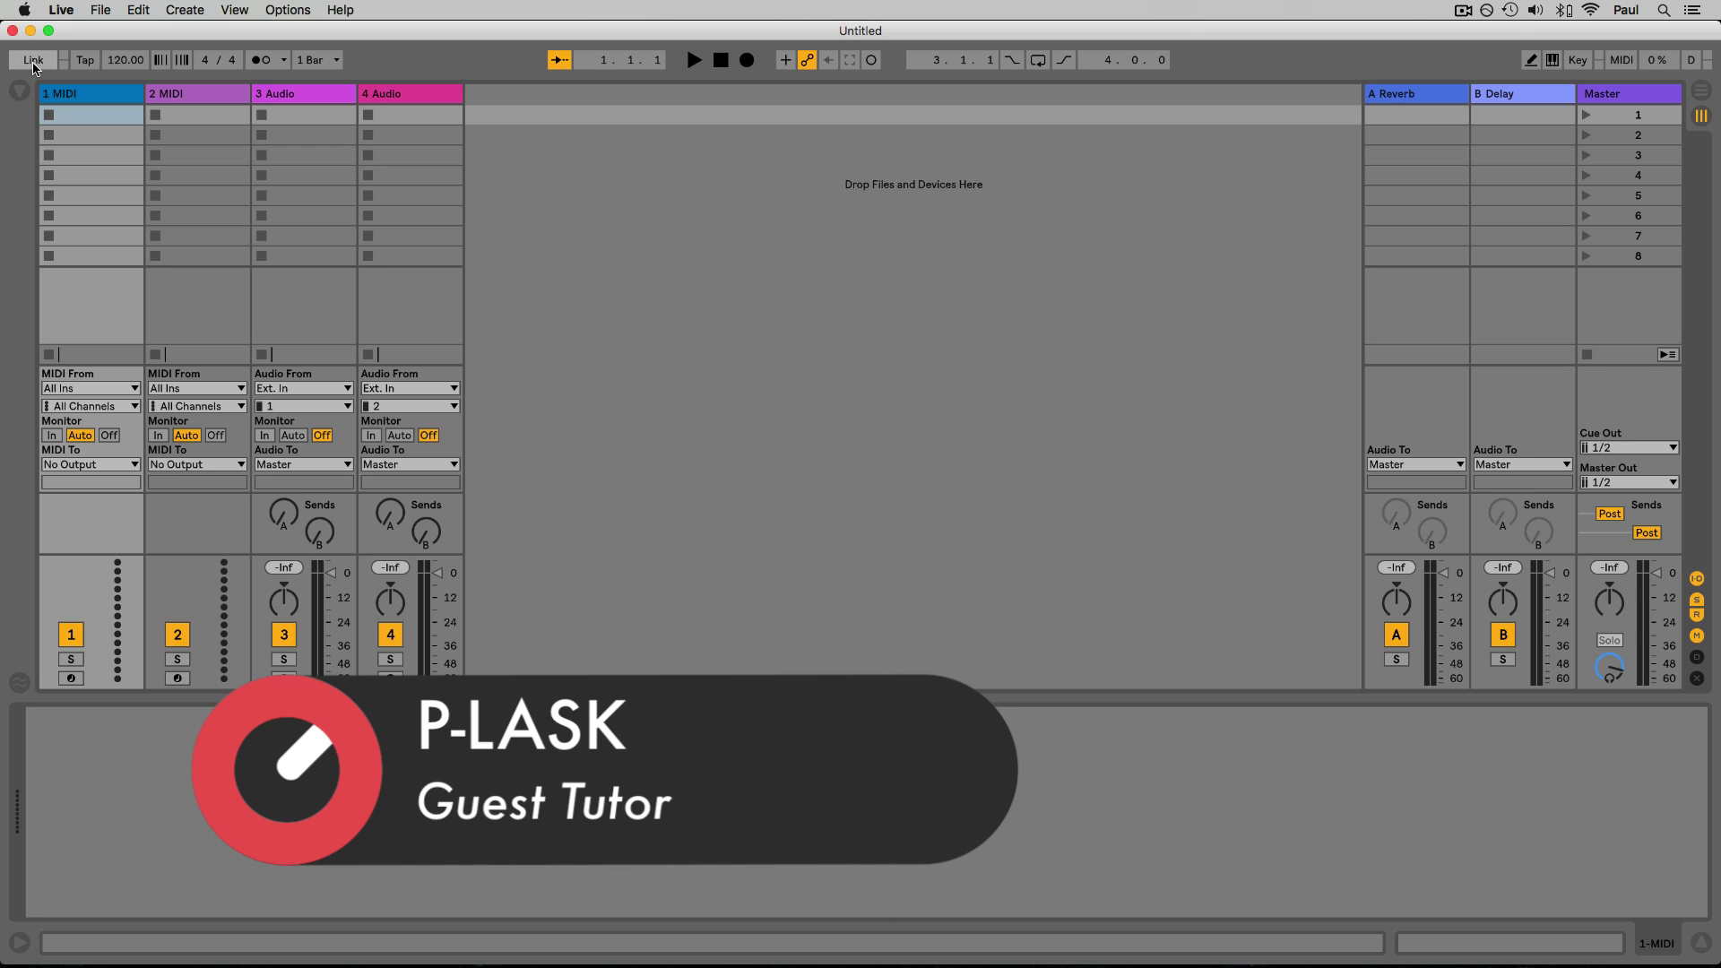
Enable Ableton Link from the Link button in the control bar
left_click(34, 61)
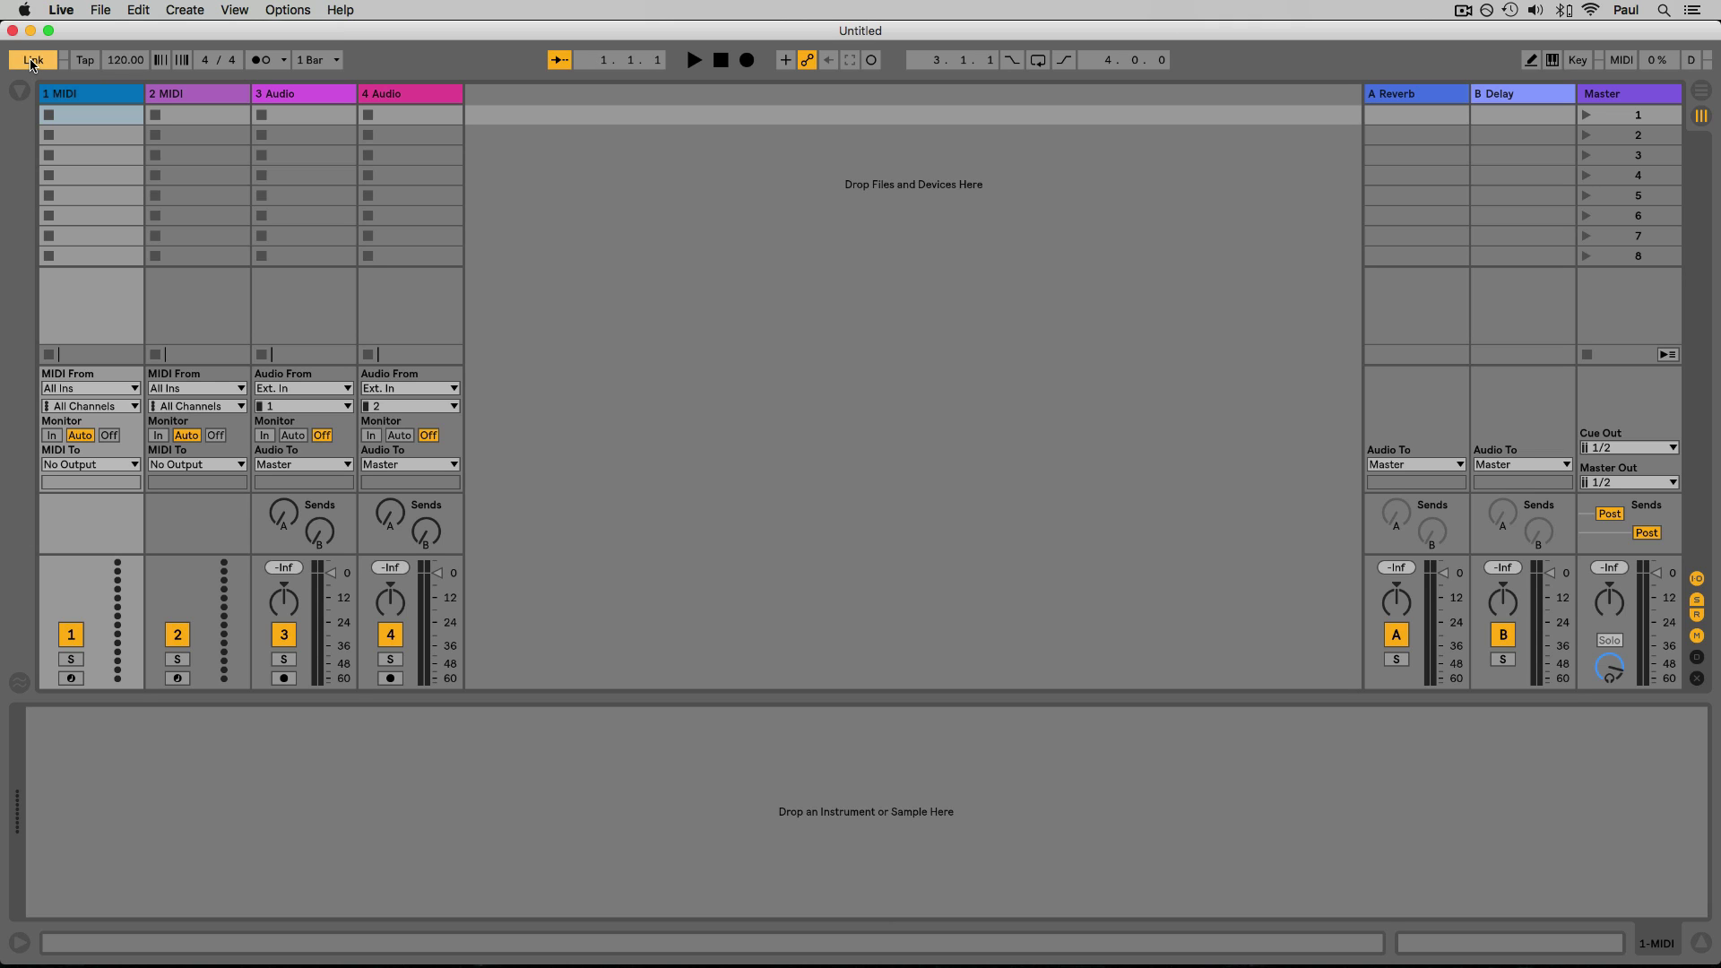
Disable Link, then enter 127 in the tempo field to set 127 BPM
left_click(32, 61)
left_click_drag(115, 65, 115, 62)
type("127")
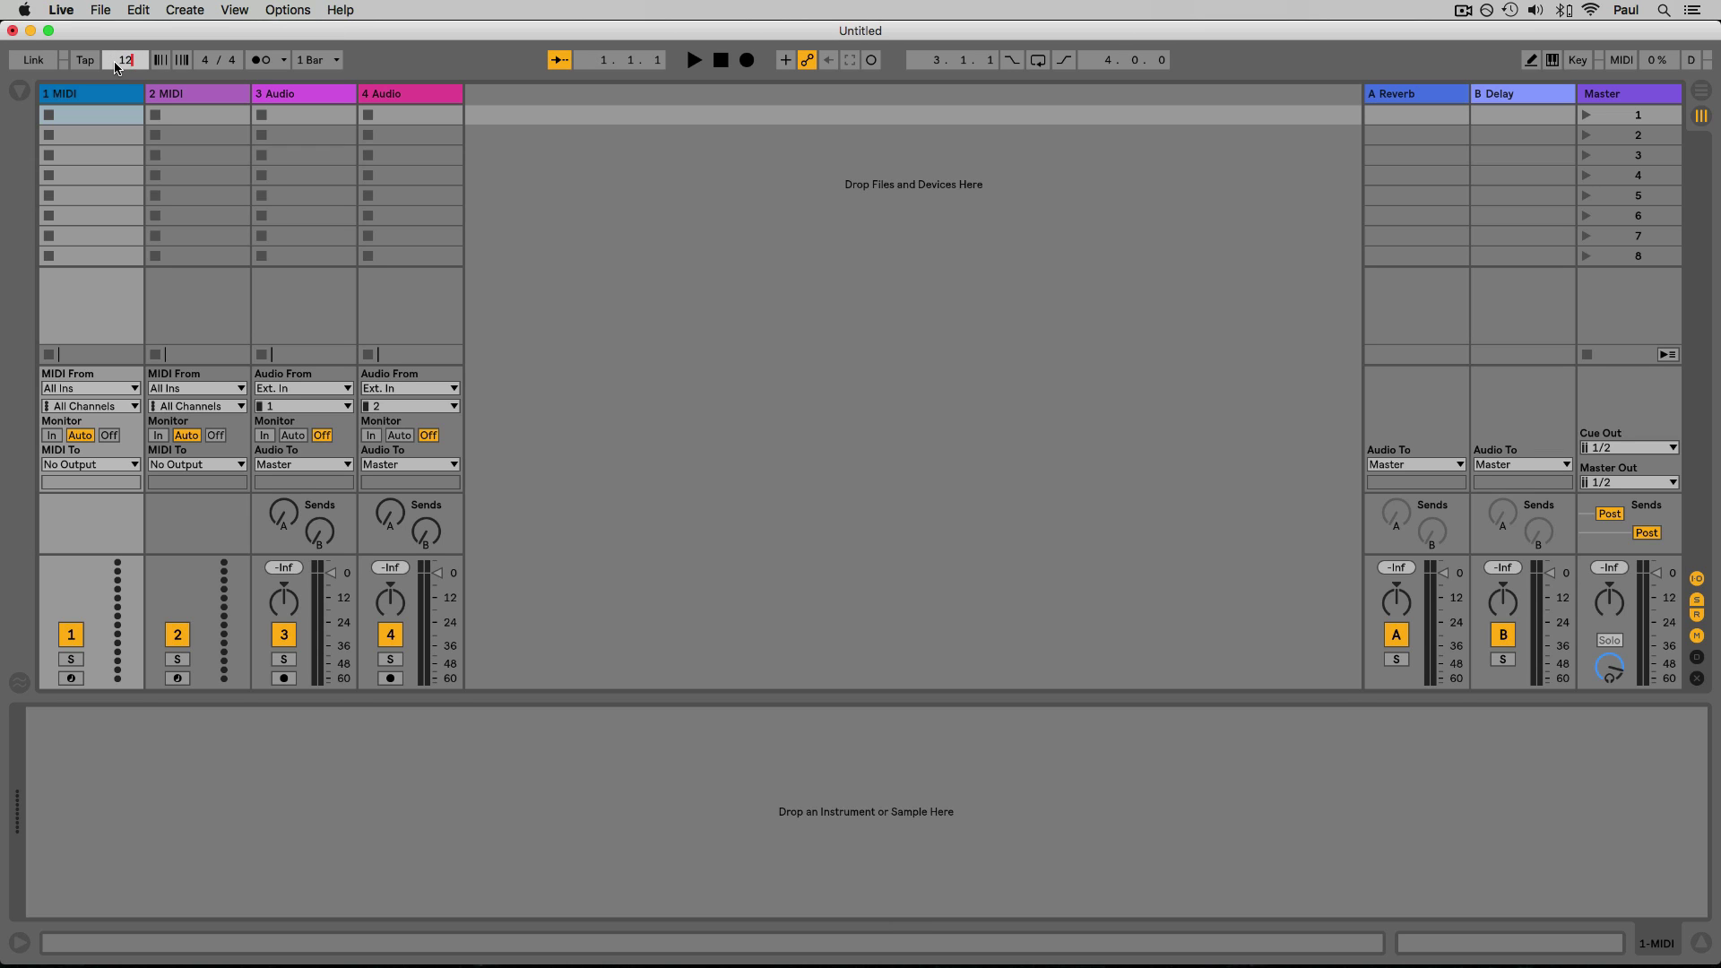
key("Return")
Tap a tempo by ear on the Tap button while playback runs
left_click(86, 63)
left_click(86, 62)
left_click(86, 63)
left_click(87, 63)
left_click(86, 62)
left_click(86, 62)
left_click(86, 62)
left_click(86, 62)
left_click(86, 63)
left_click(86, 63)
left_click(86, 63)
left_click(86, 63)
left_click(86, 63)
left_click(86, 63)
left_click(87, 63)
left_click(86, 63)
left_click(86, 63)
left_click(86, 62)
left_click(87, 63)
left_click(86, 63)
left_click(86, 62)
left_click(86, 62)
left_click(87, 63)
left_click(86, 62)
Commit 120 BPM, stop playback, and try the tempo nudge up and down buttons
key("Return")
left_click(722, 63)
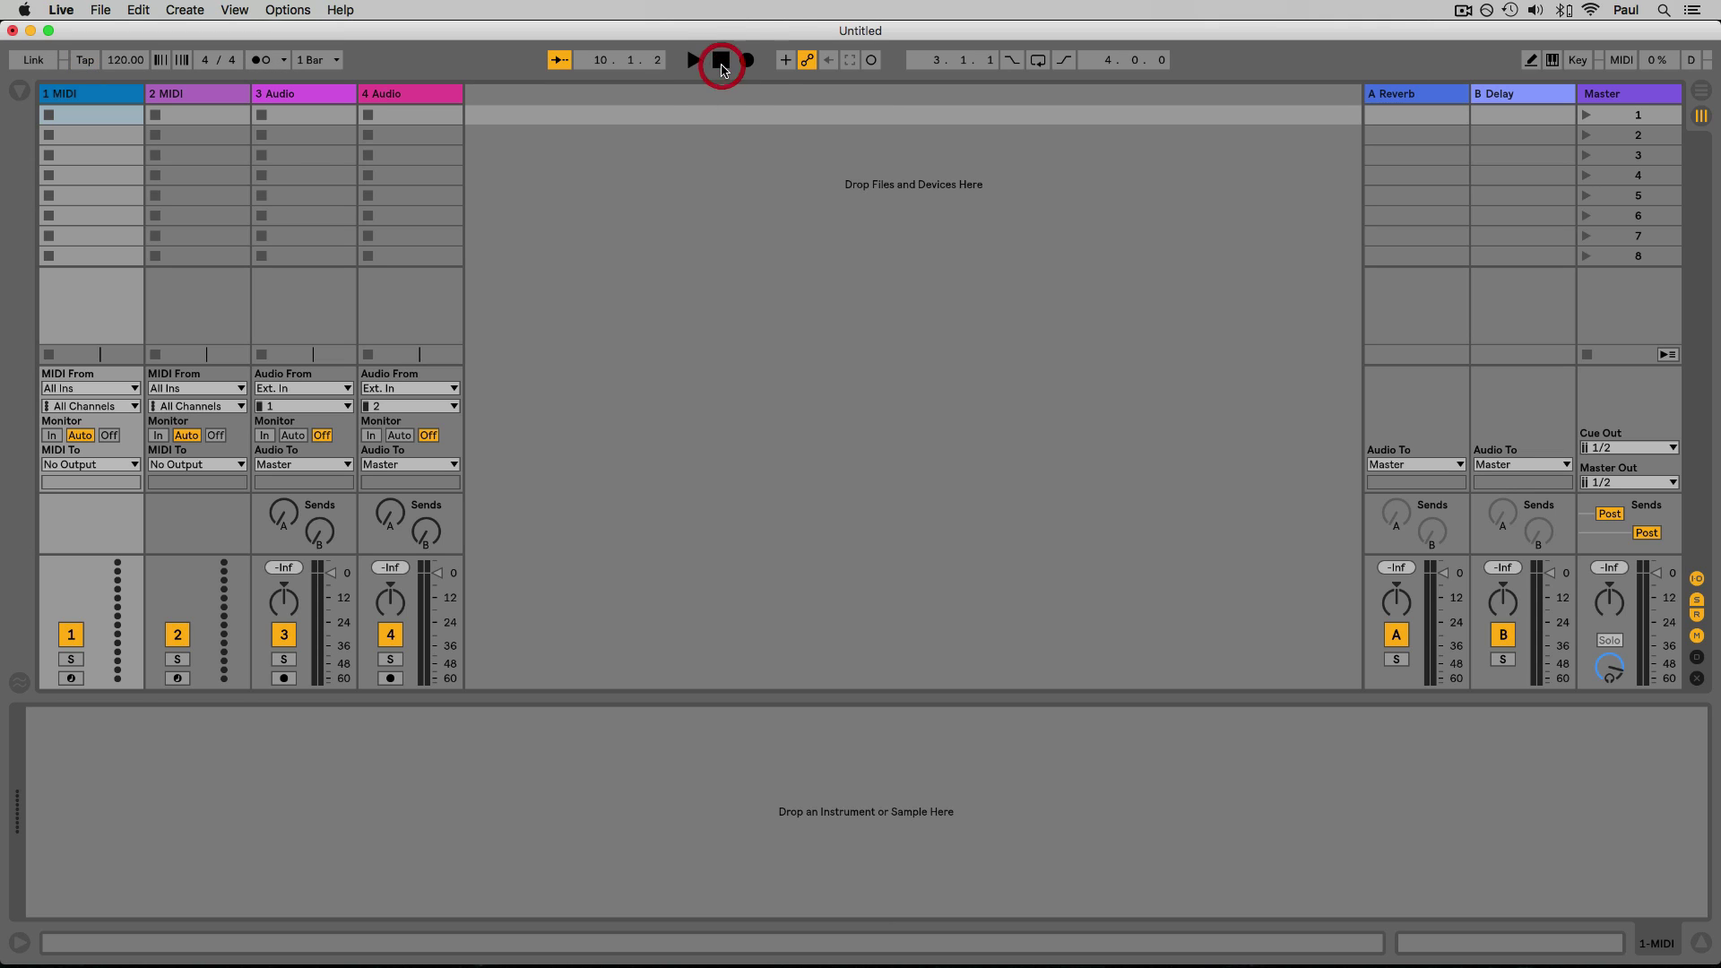
left_click(181, 63)
left_click(162, 64)
left_click(179, 65)
left_click(183, 66)
Nudge playback speed down and try changing the time signature denominator
left_click(161, 65)
left_click(161, 65)
left_click(232, 63)
mouse_move(233, 63)
left_mouse_down()
mouse_move(232, 81)
mouse_move(233, 52)
mouse_move(249, 68)
left_mouse_up()
Switch on the metronome, enter 127 BPM as the tempo, and start playback
left_click(263, 64)
left_click(126, 60)
type("127")
key("Return")
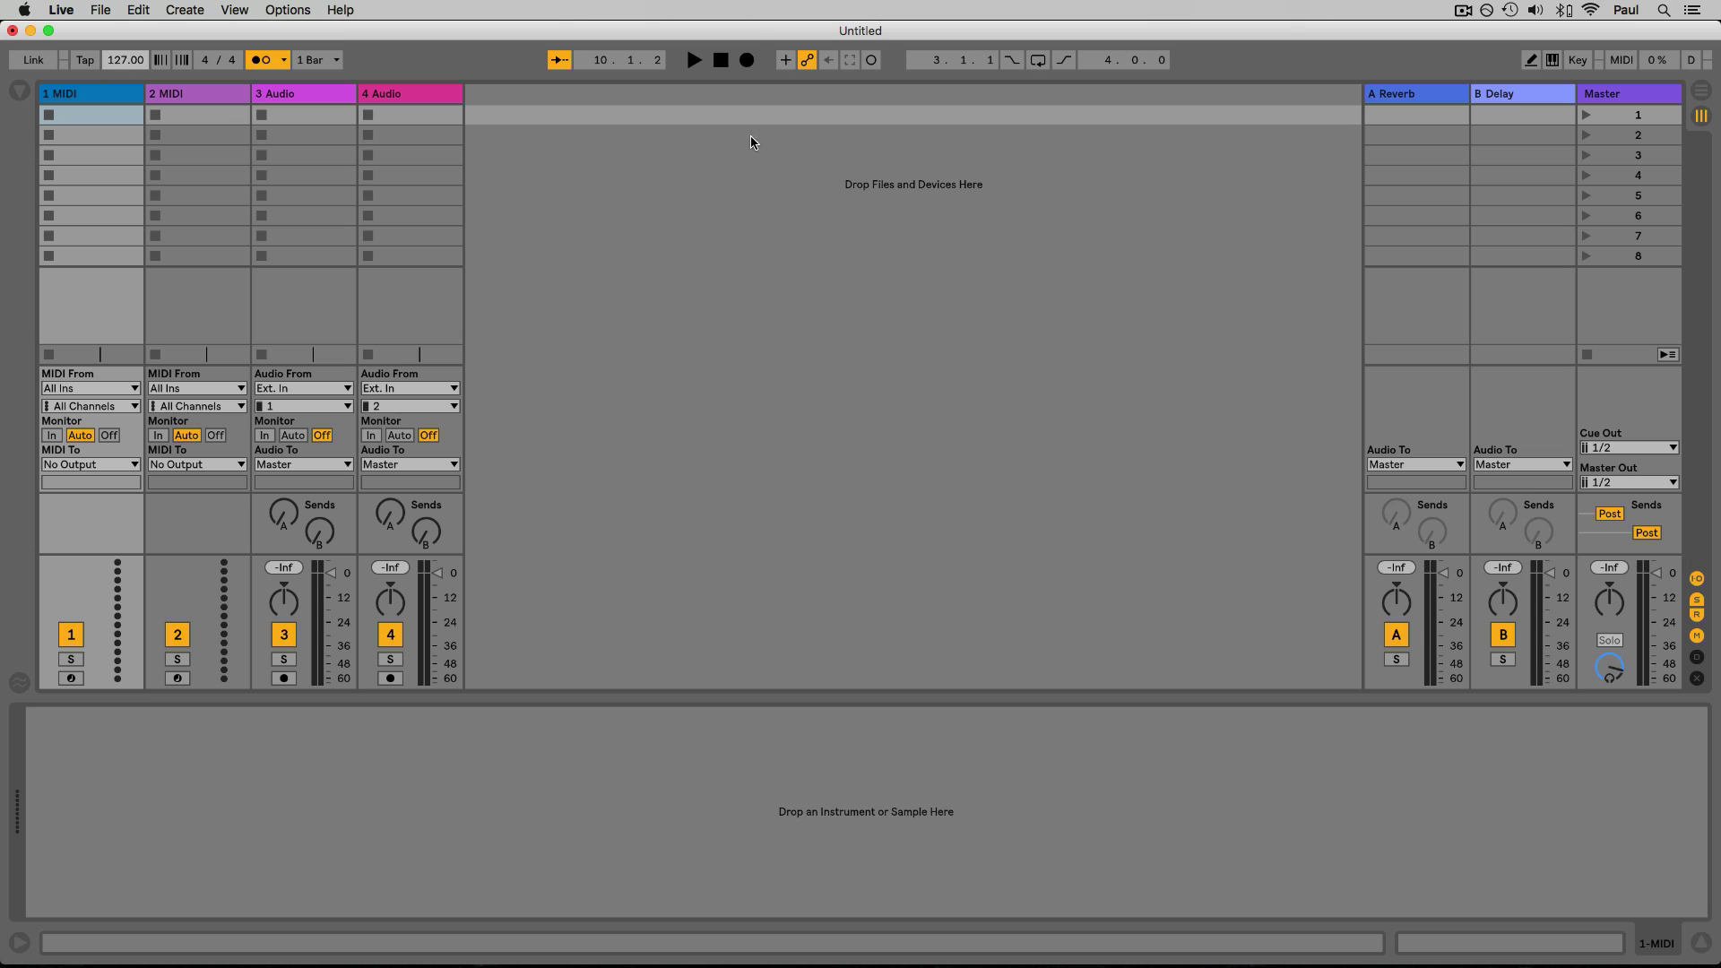
left_click(695, 62)
Audition the Classic and Click metronome sounds, then return to Wood
left_click(285, 61)
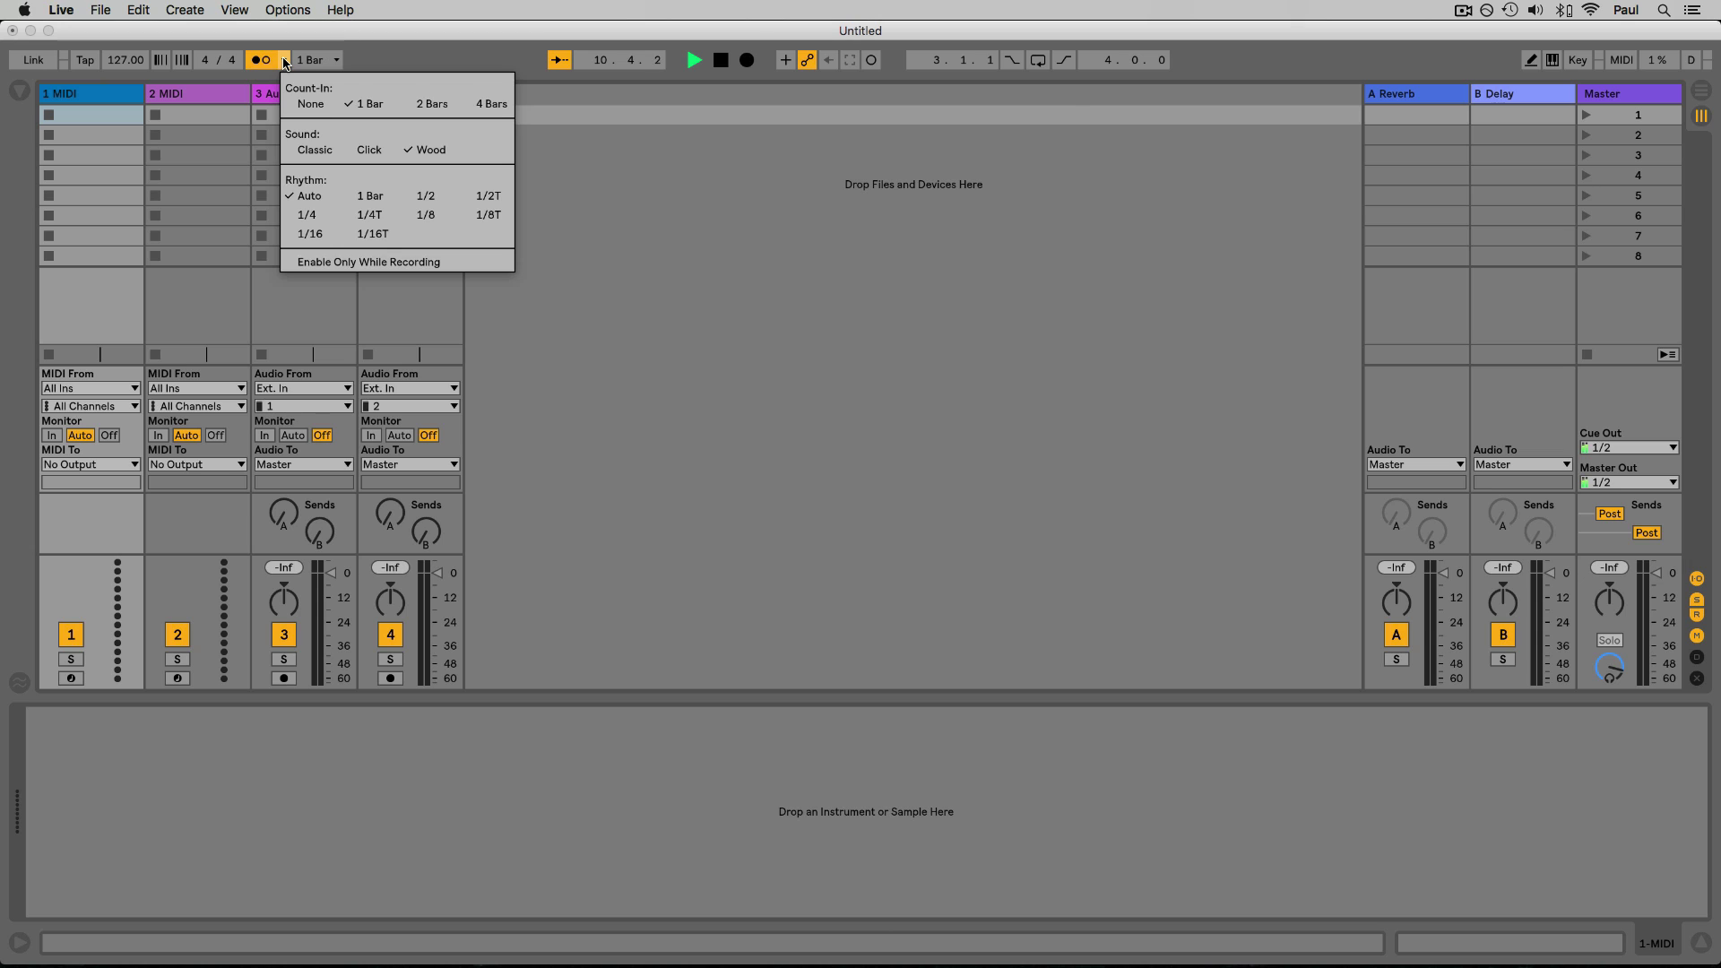
left_click(294, 152)
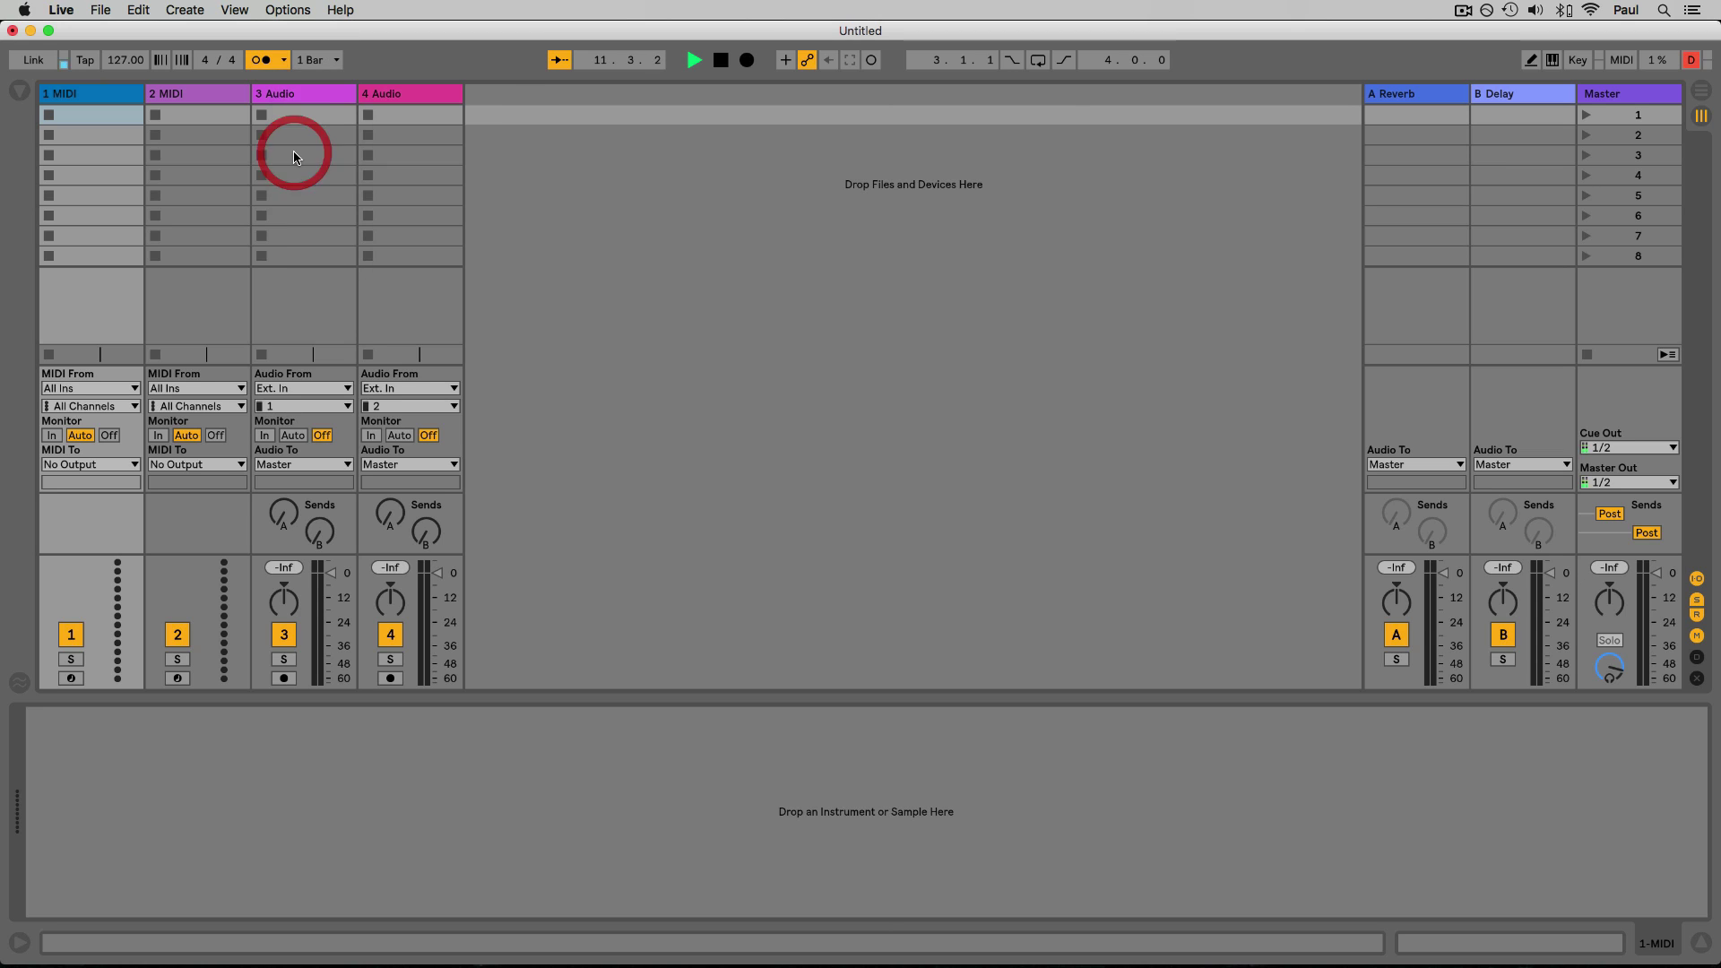
left_click(285, 60)
left_click(350, 150)
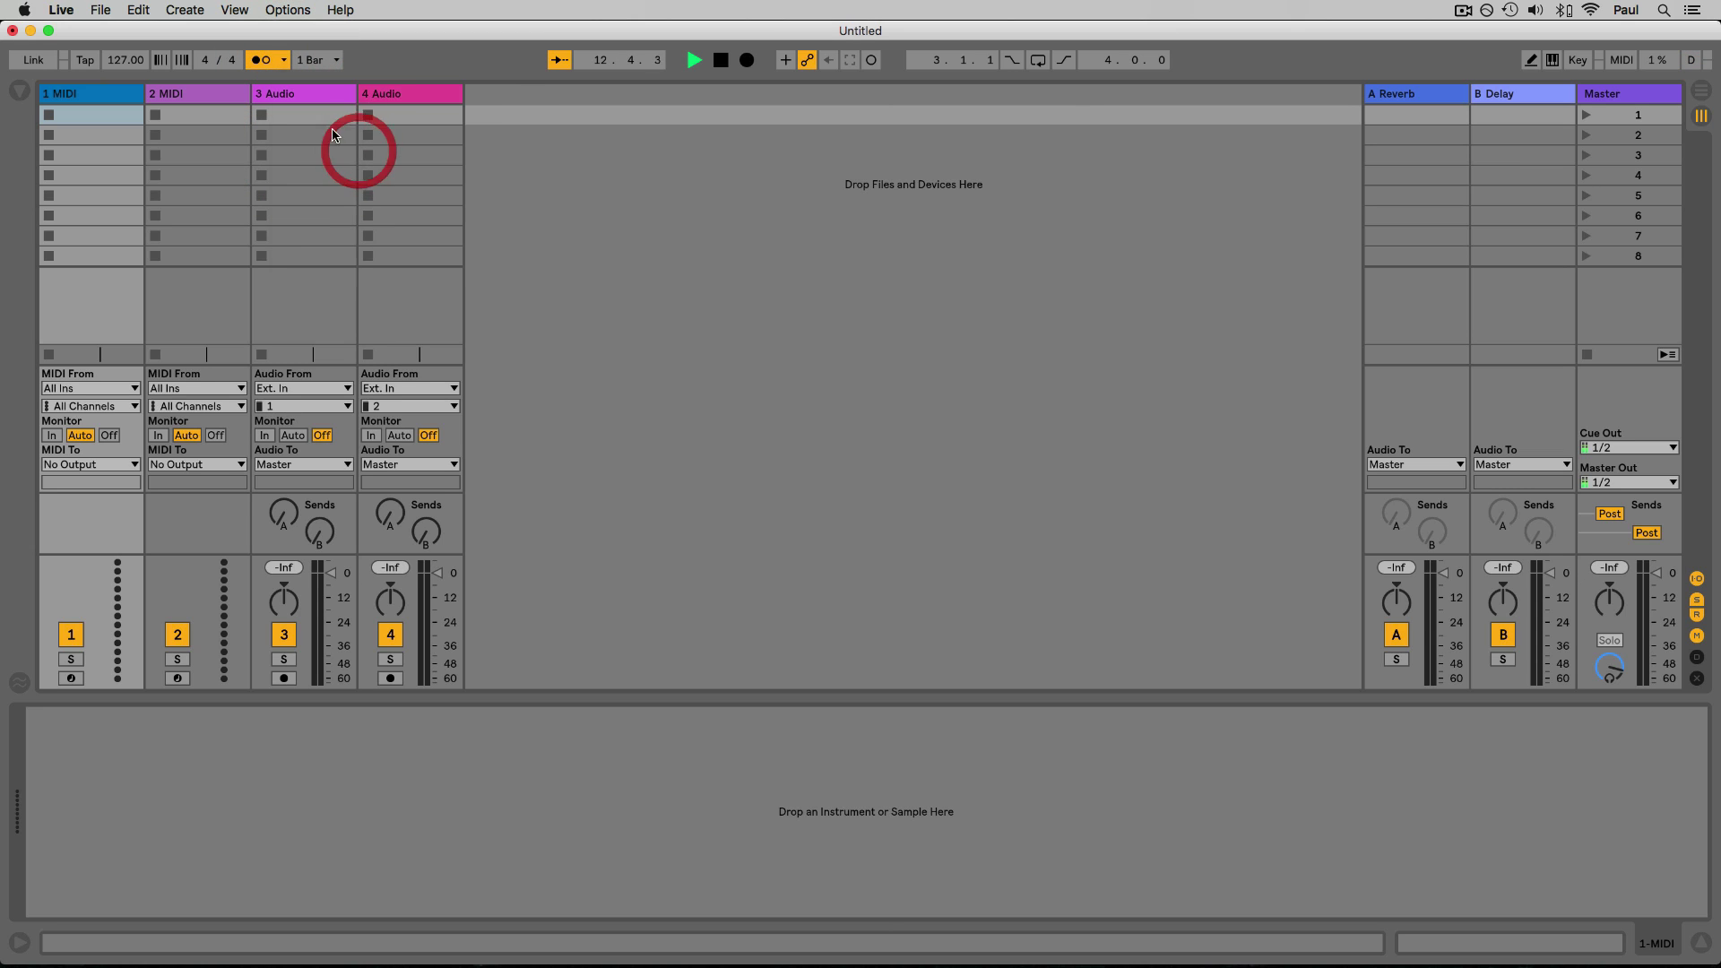
left_click(285, 60)
left_click(426, 154)
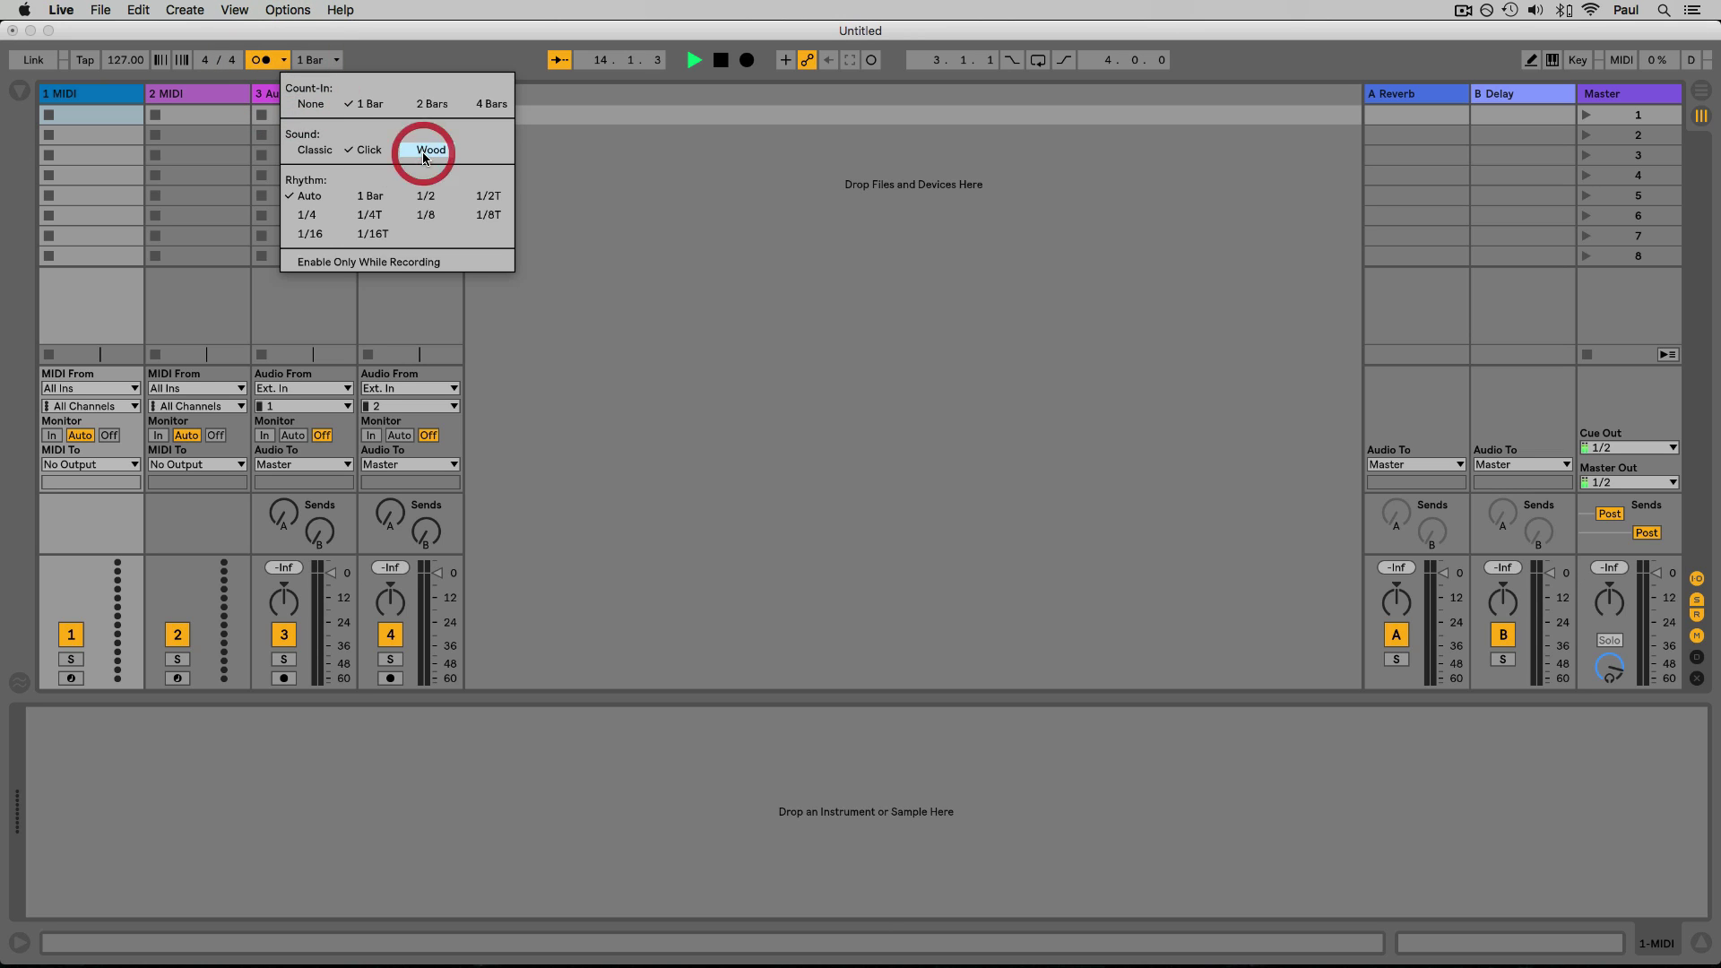
Try a 1/4T metronome rhythm, reset it to Auto, then turn metronome off and stop
left_click(285, 61)
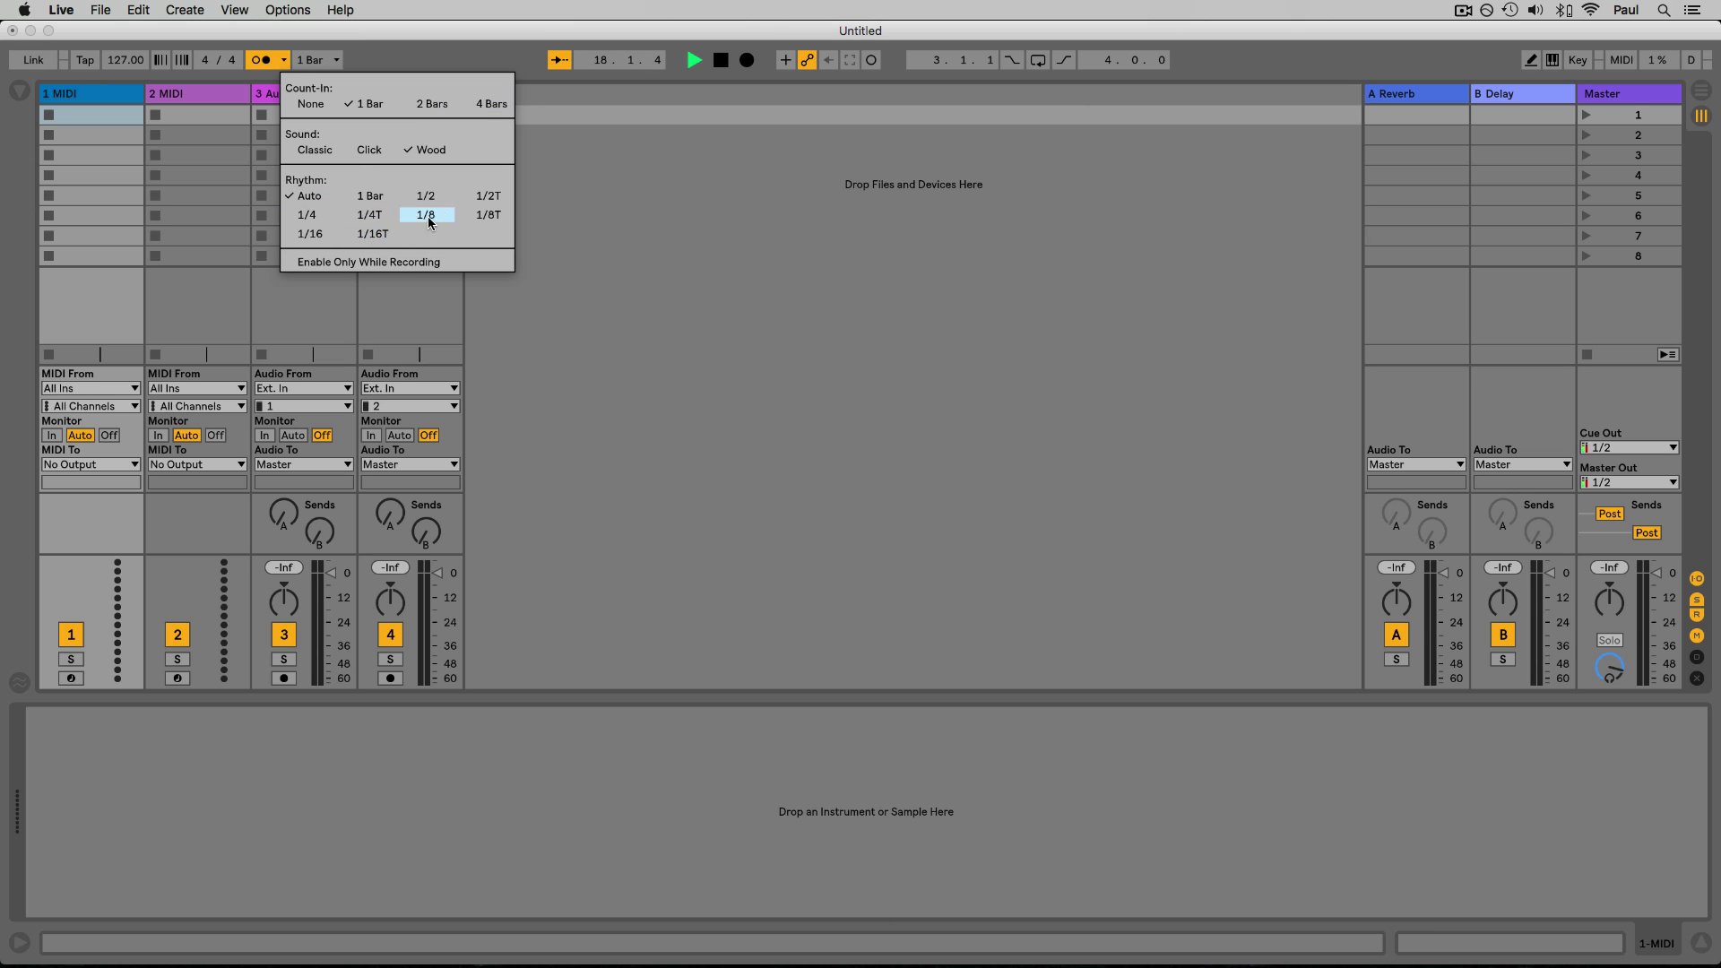
left_click(489, 215)
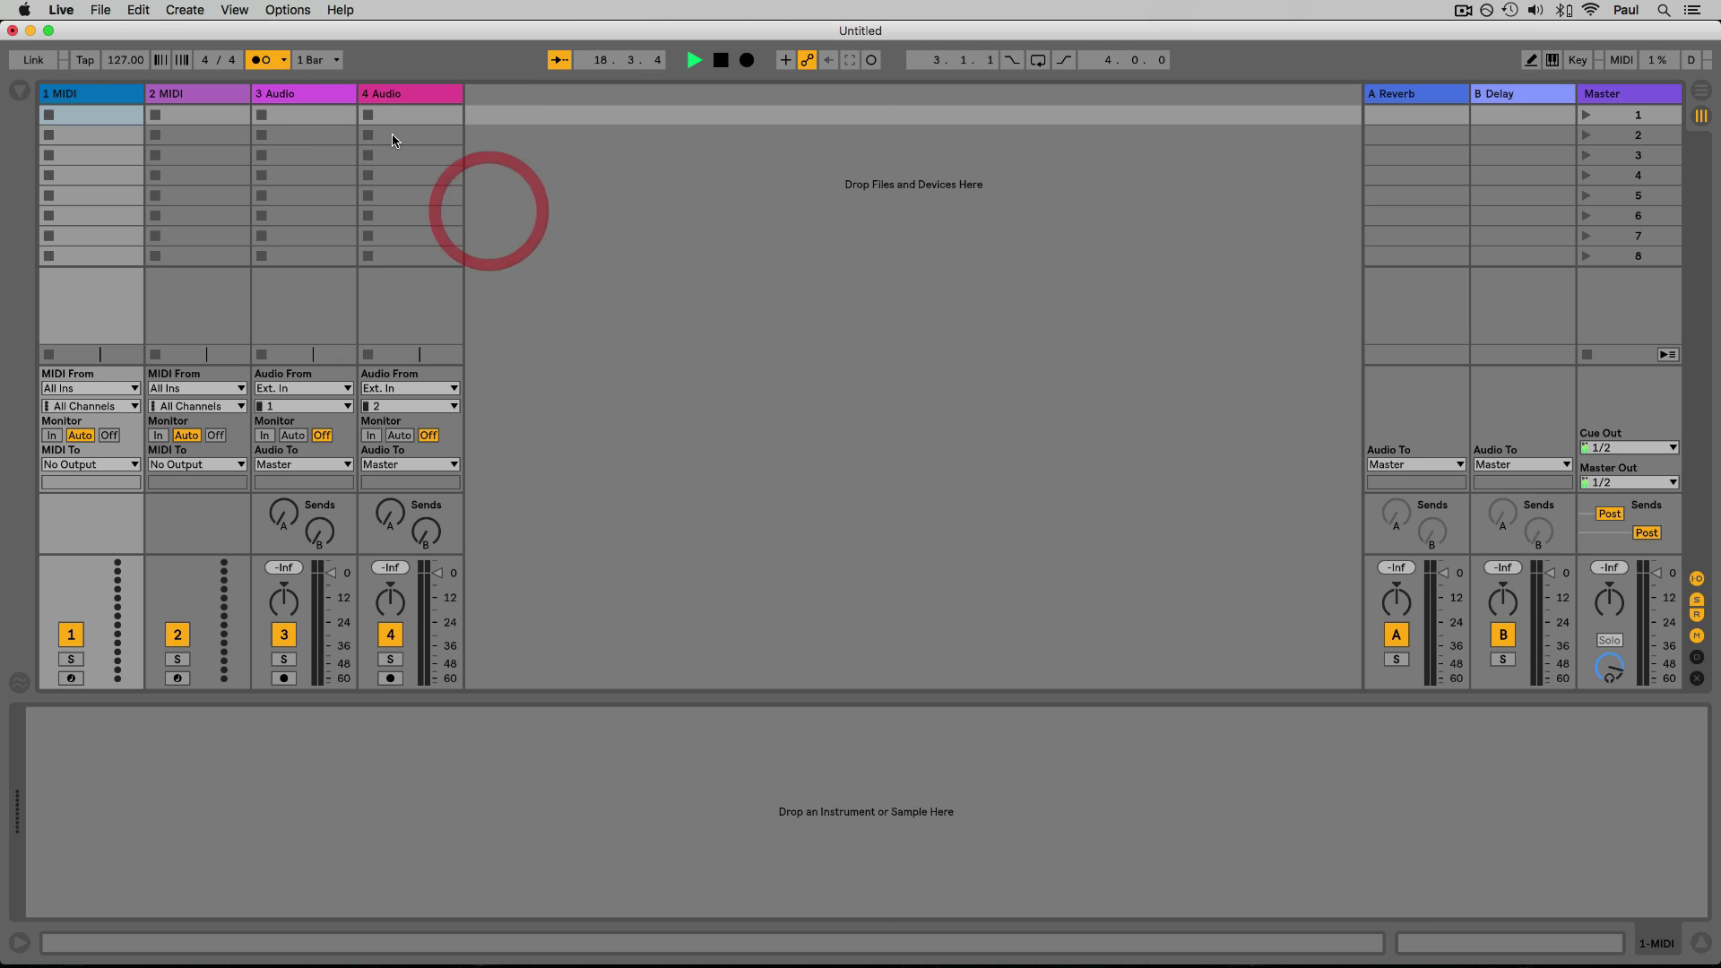
left_click(284, 60)
left_click(376, 216)
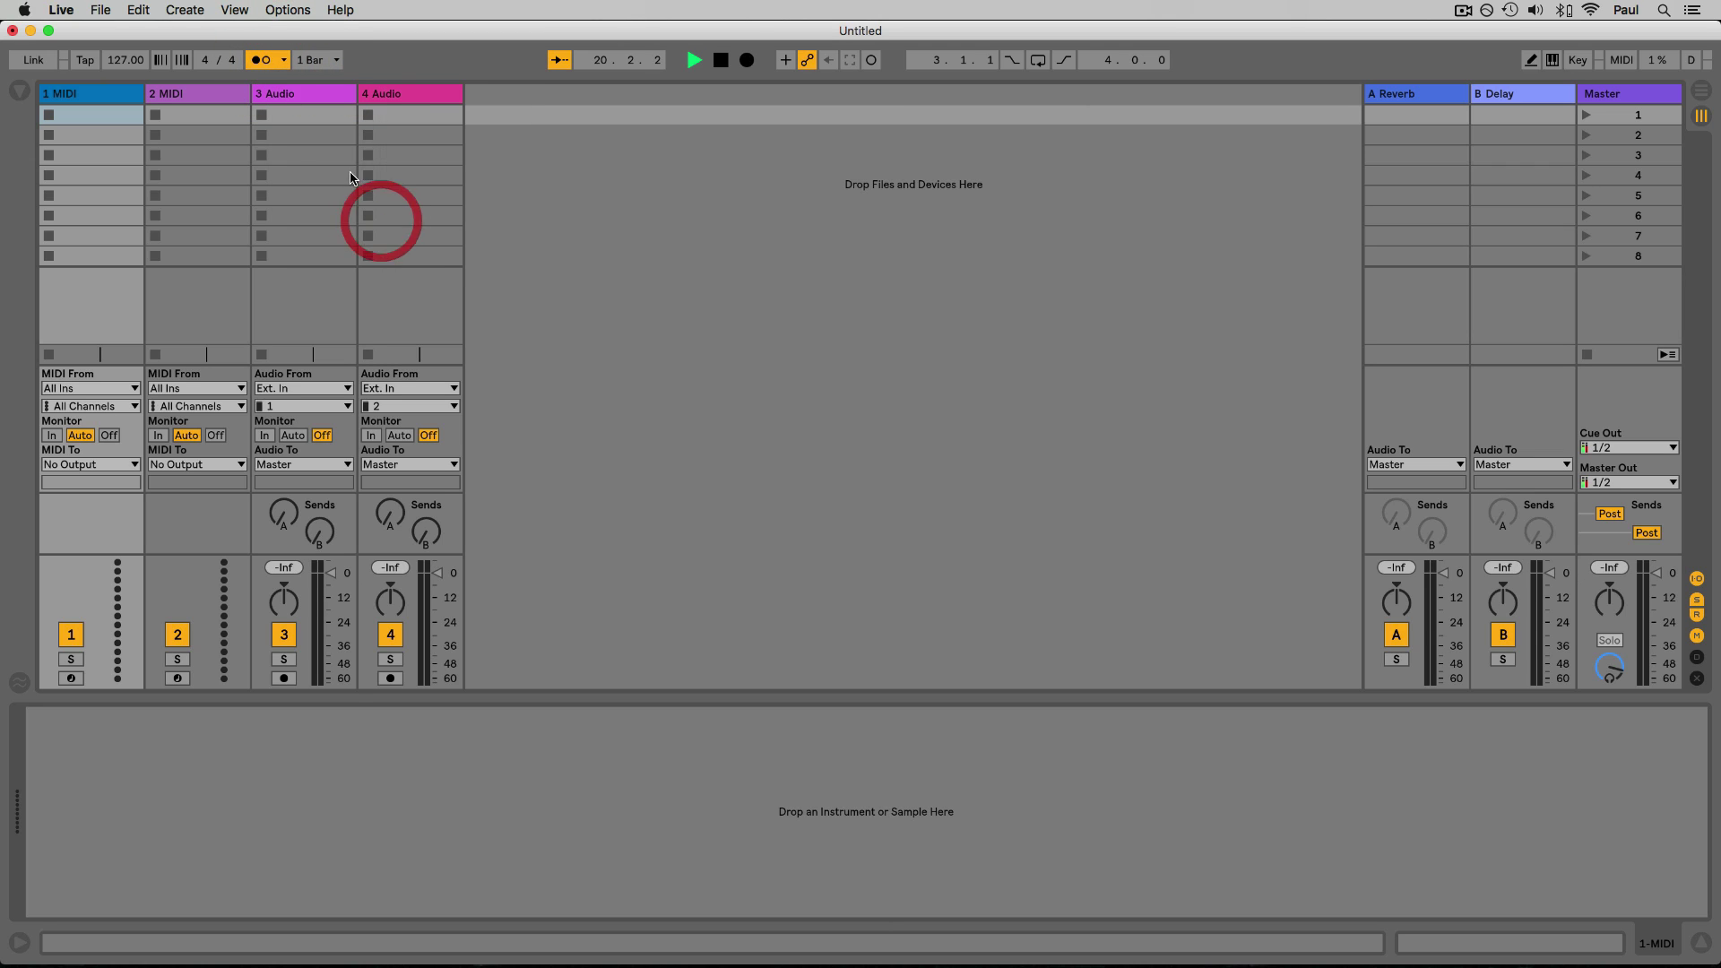
left_click(282, 62)
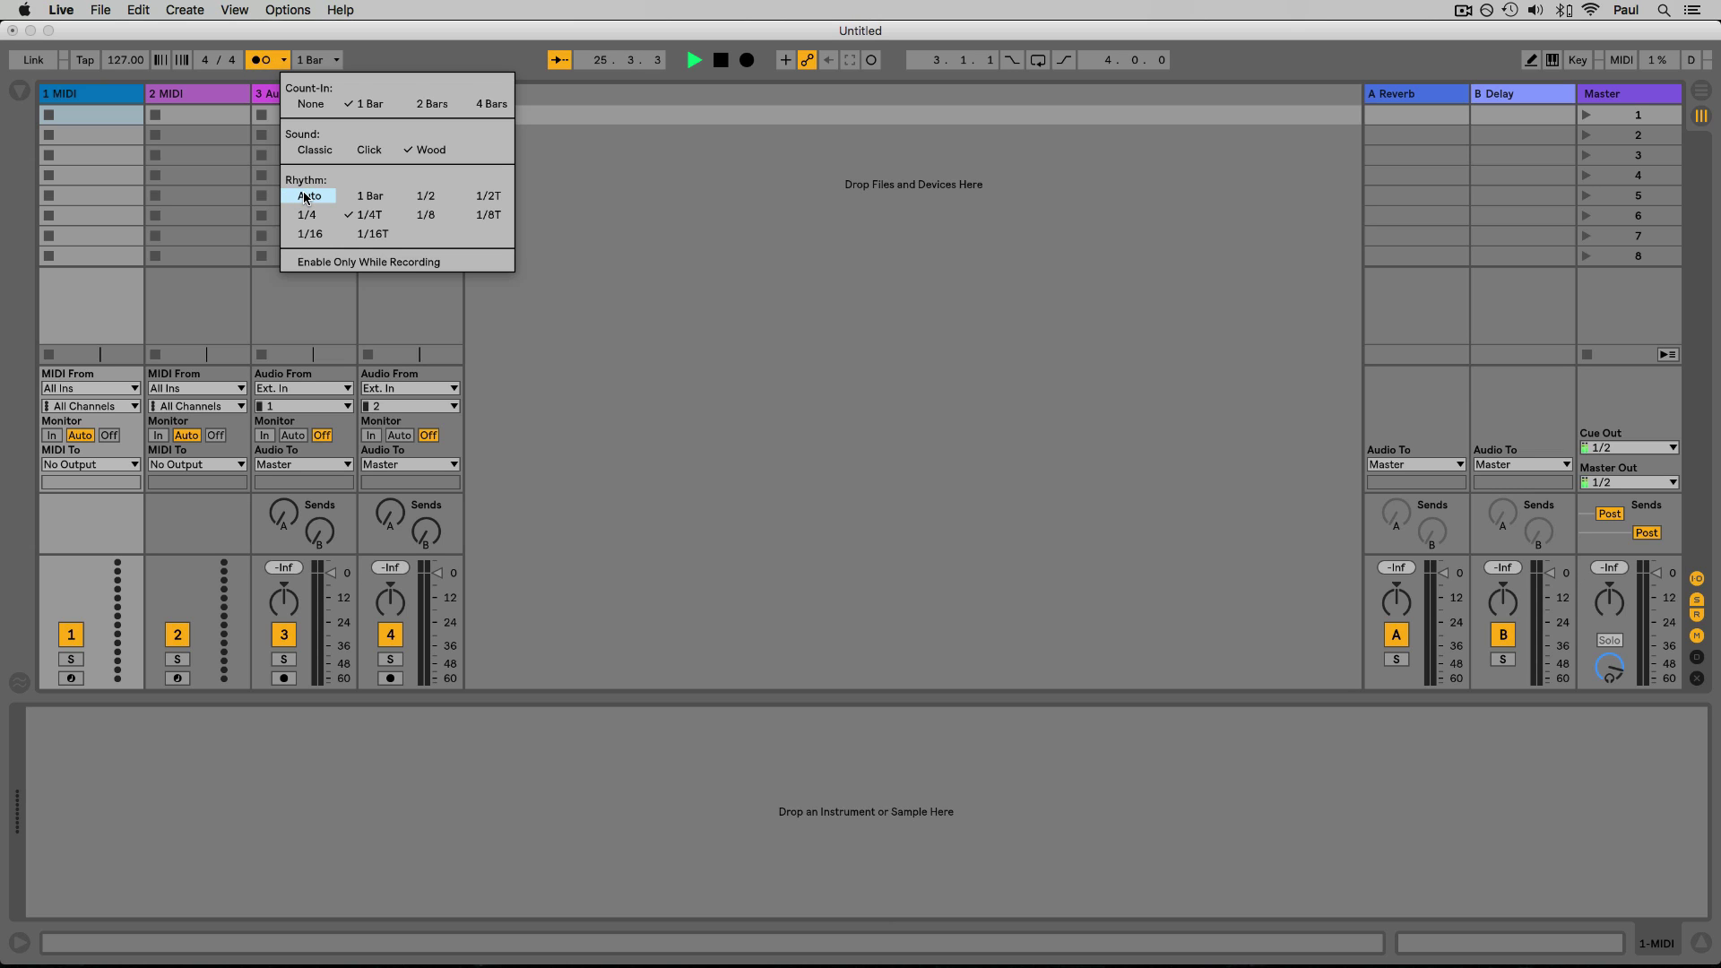
left_click(307, 196)
left_click(268, 63)
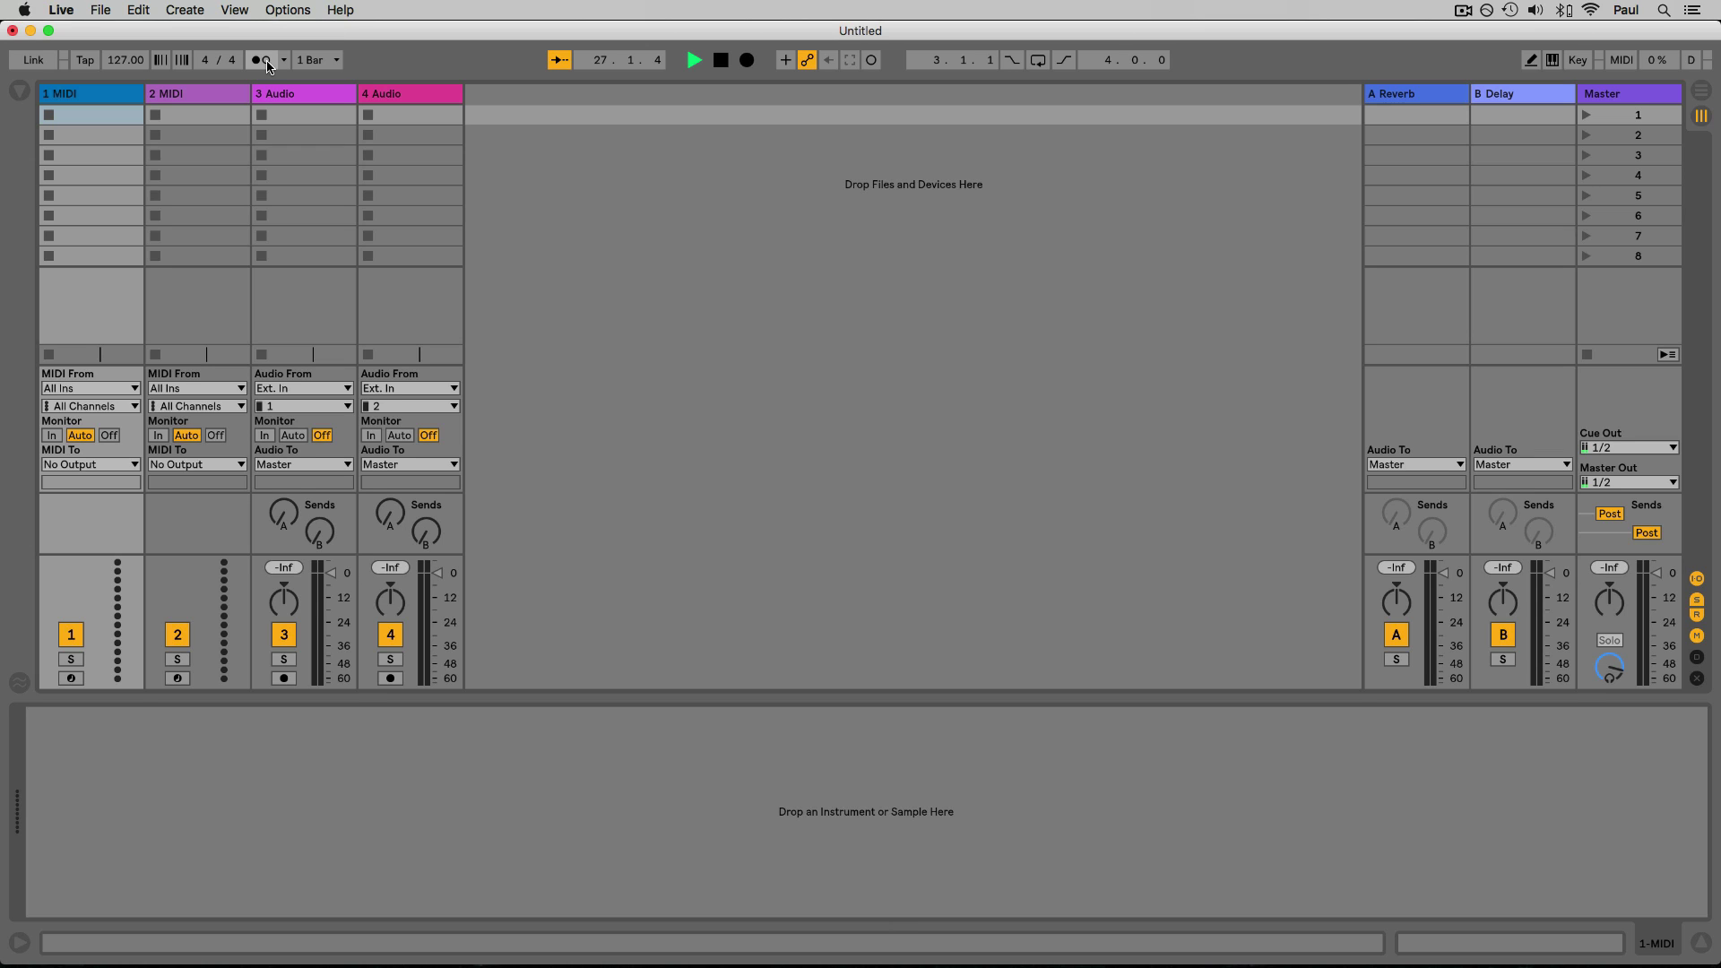
key("space")
Put 606 Cathode-165-Build and 606 Gnarly beat clips on track 2, launch the first, enable metronome
left_click(21, 92)
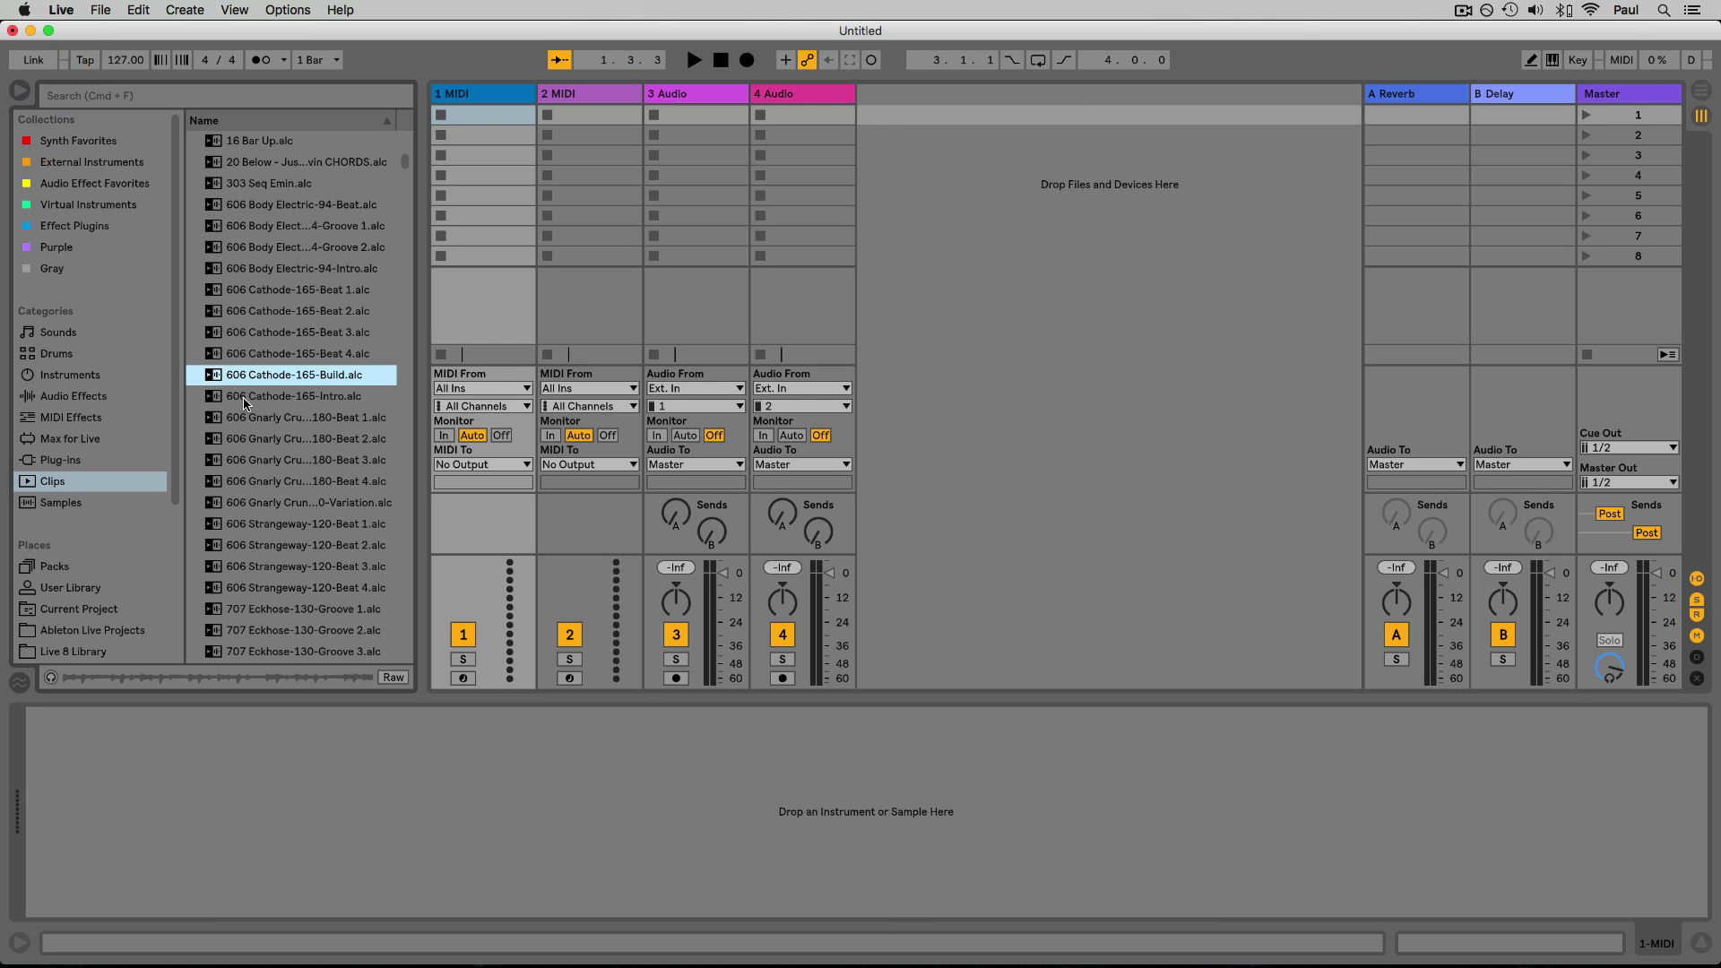
left_click_drag(245, 383, 582, 122)
left_click_drag(288, 419, 588, 138)
left_click(547, 115)
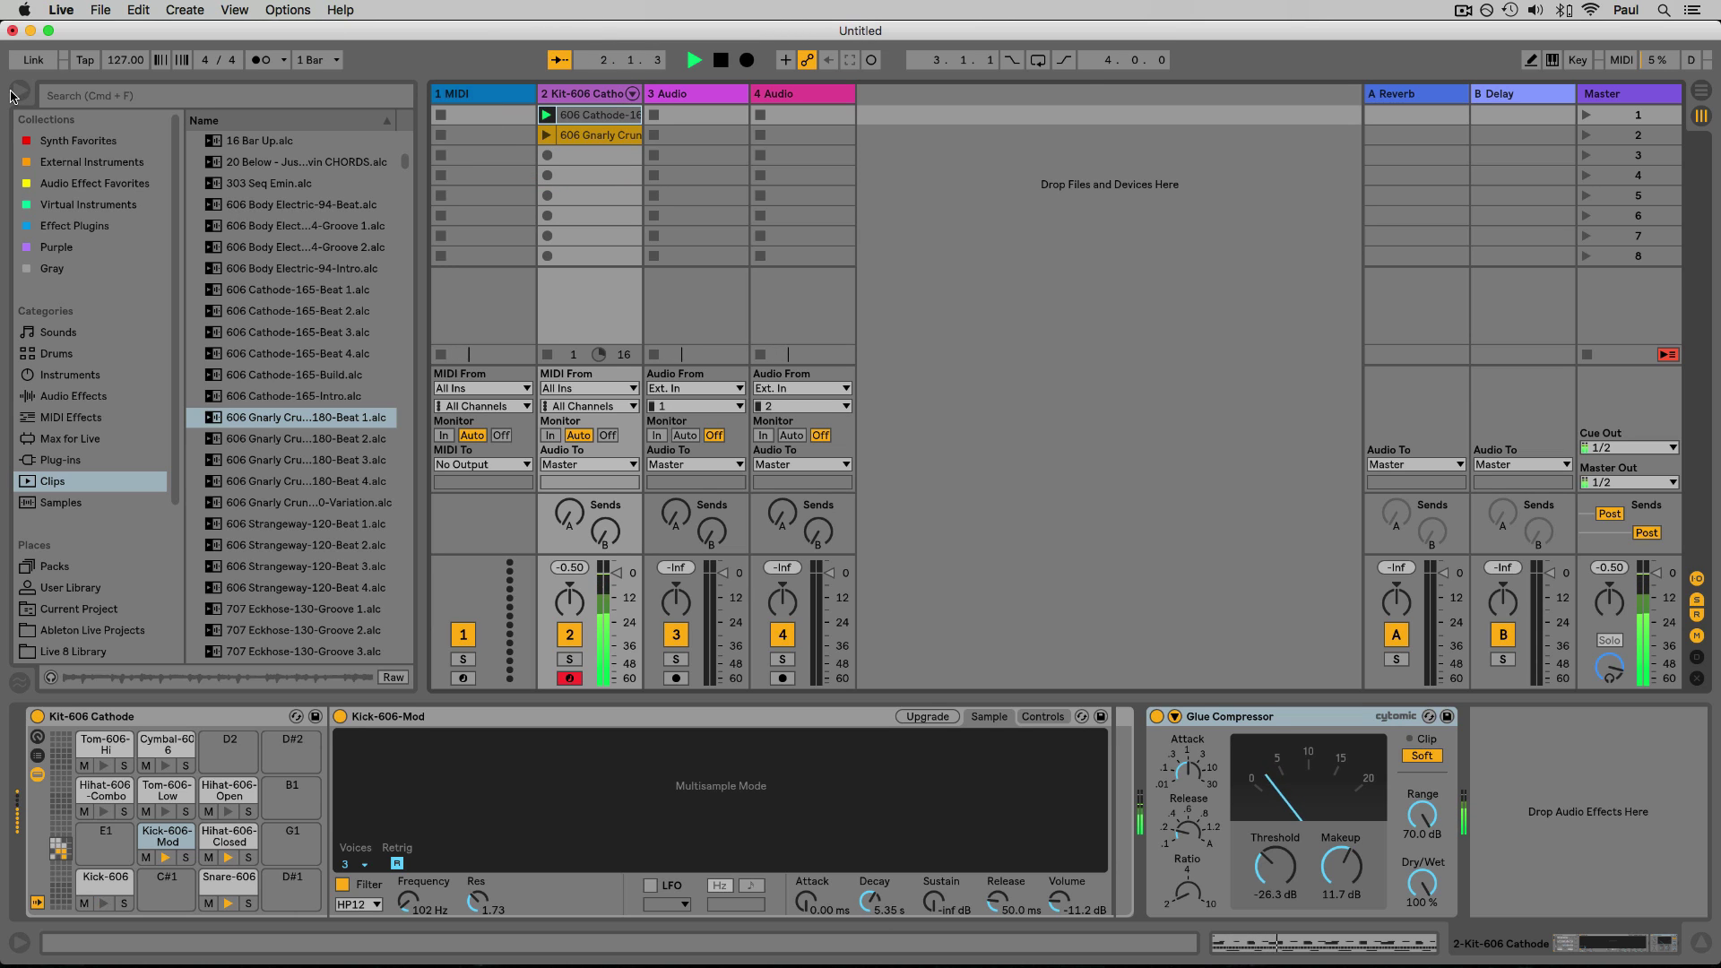
left_click(259, 61)
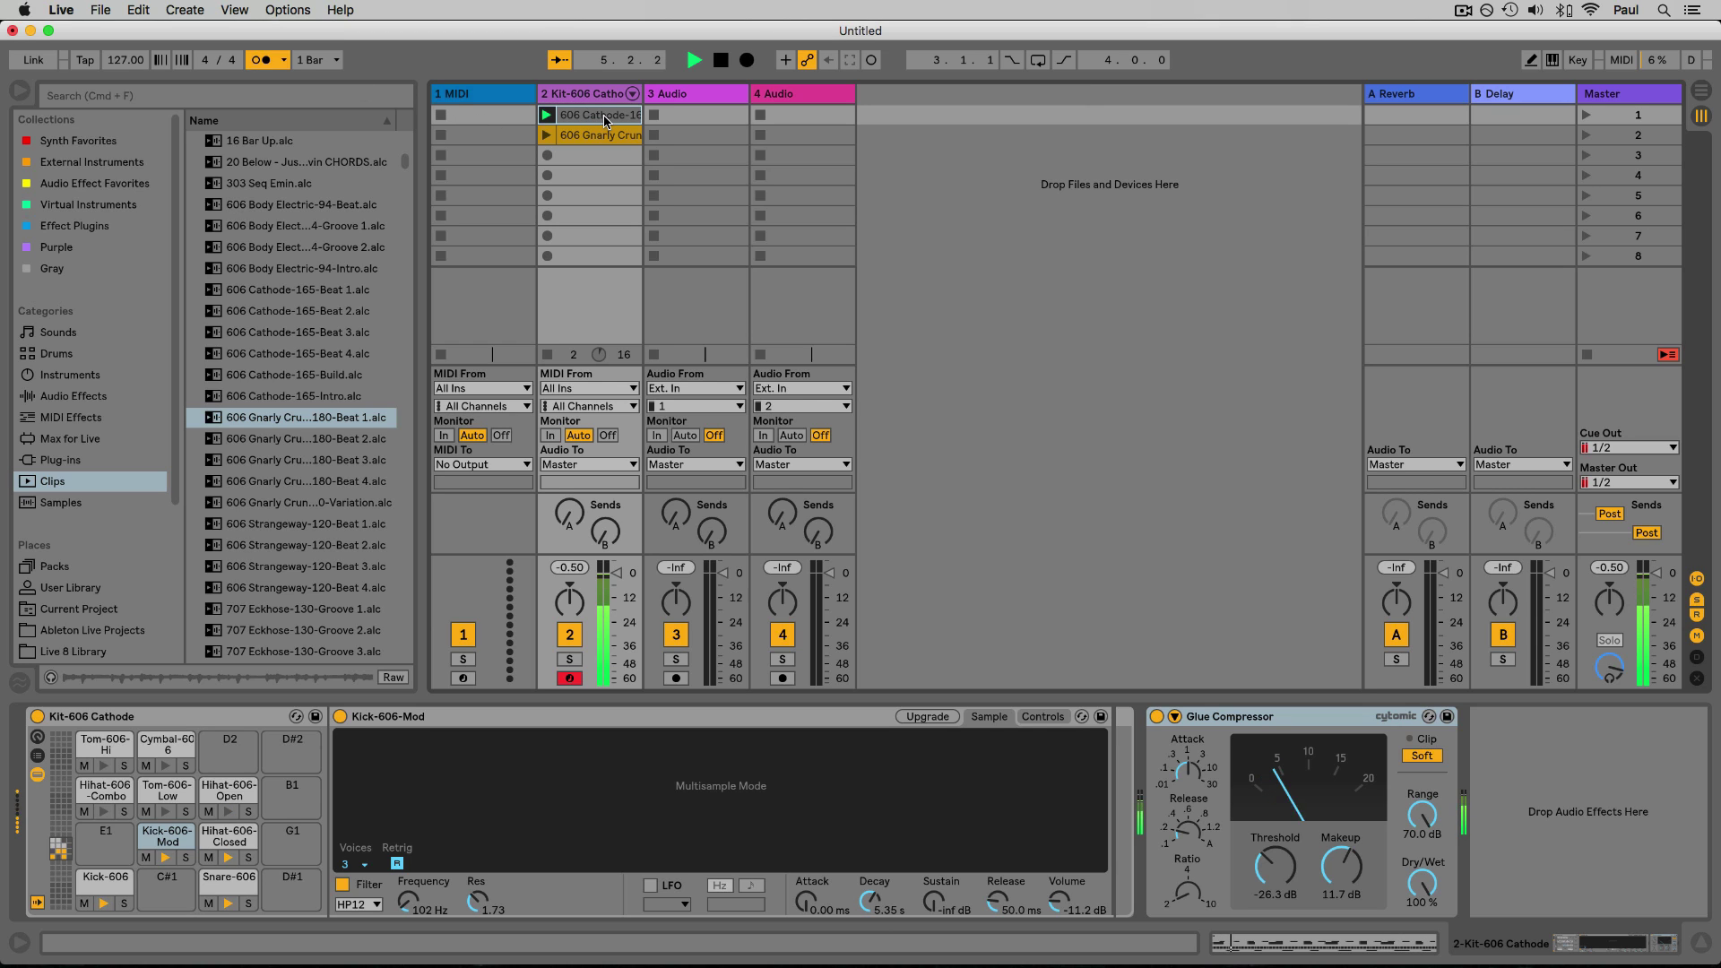
Launch the 606 Gnarly beat clip, stop playback, keep 1 Bar quantization, and hide the browser
left_click(546, 136)
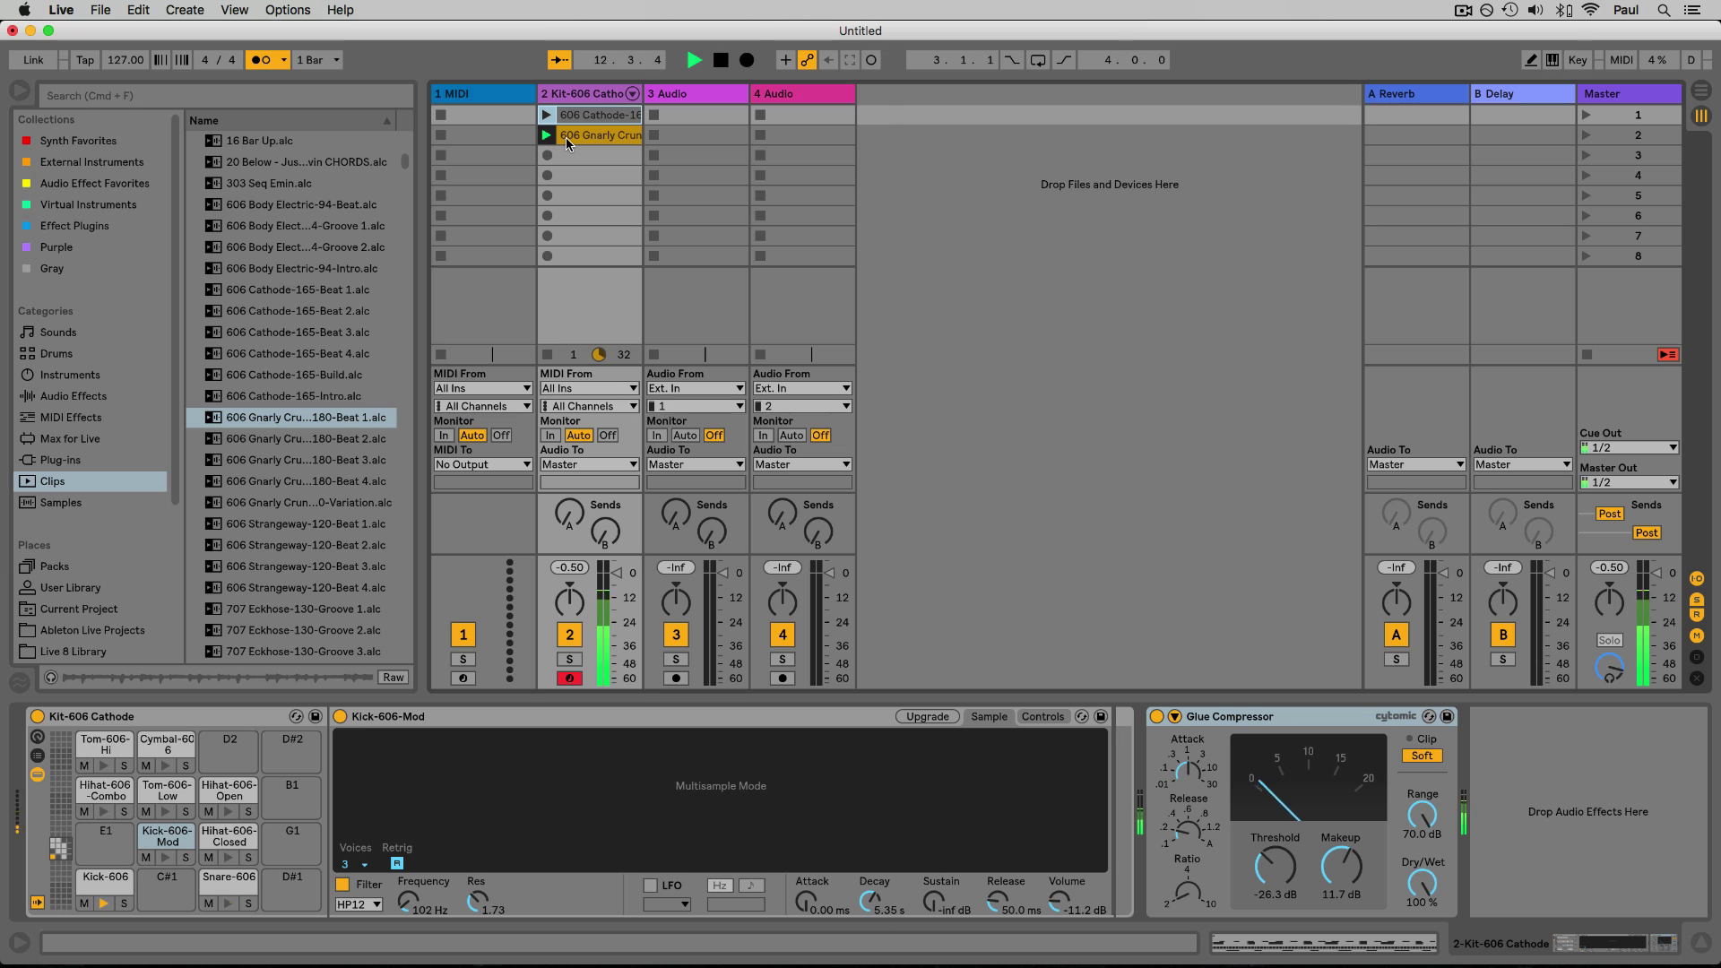
key("space")
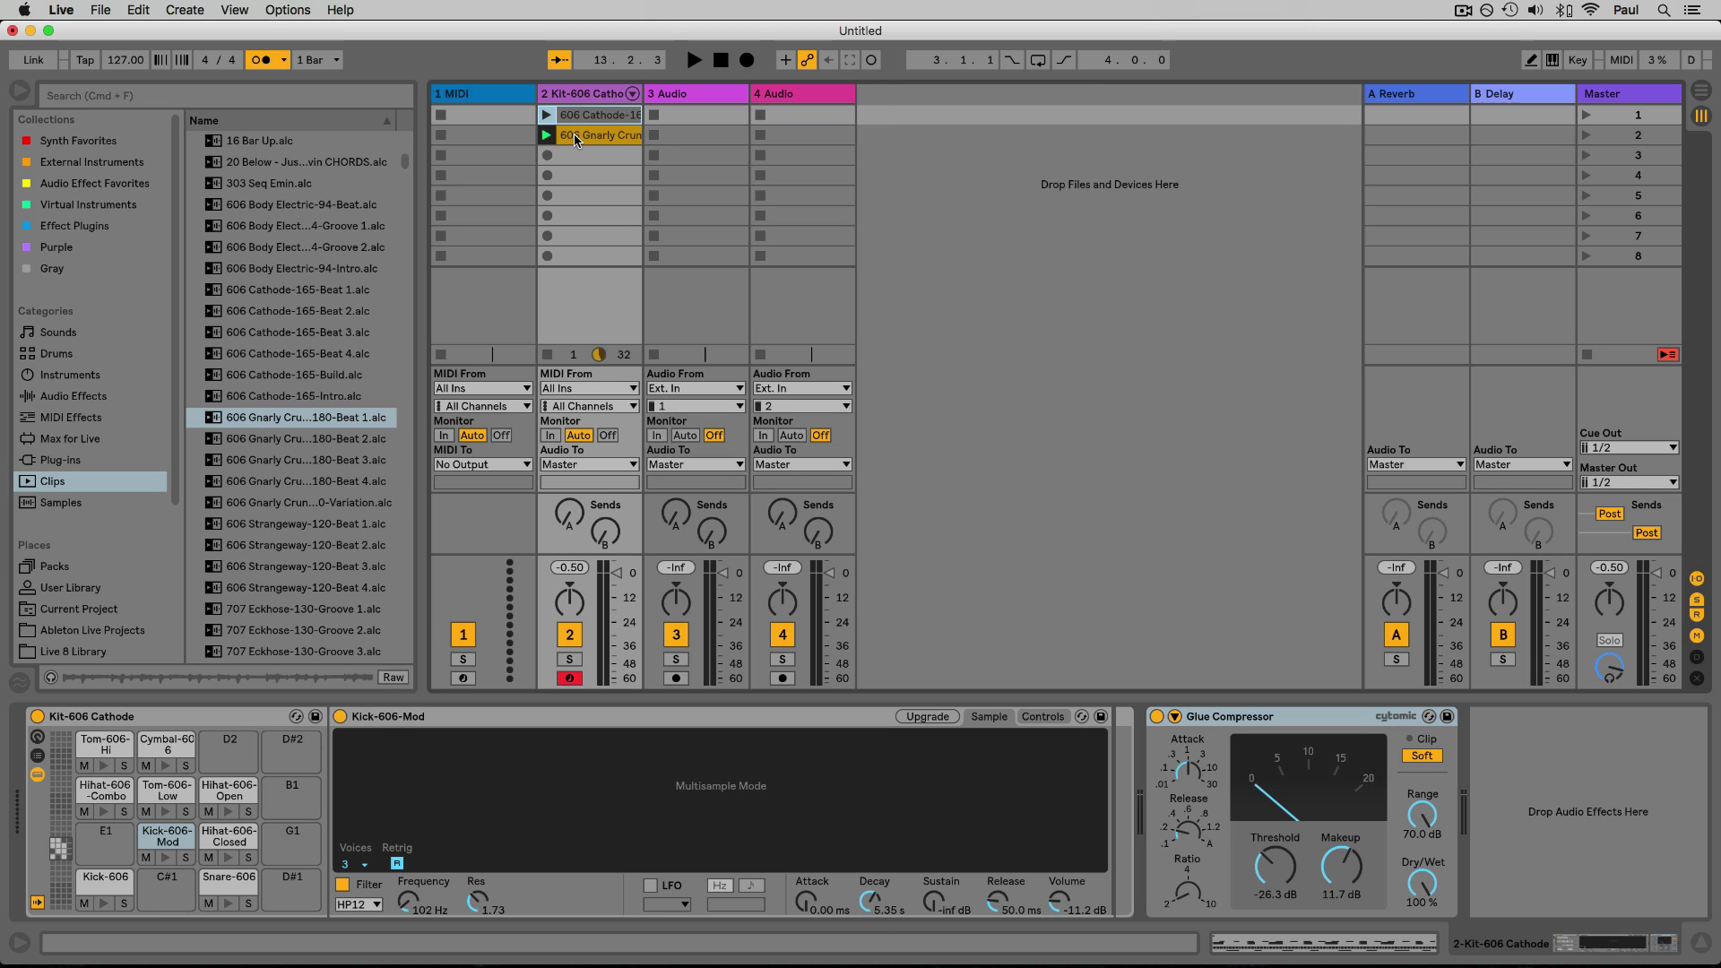
left_click(314, 60)
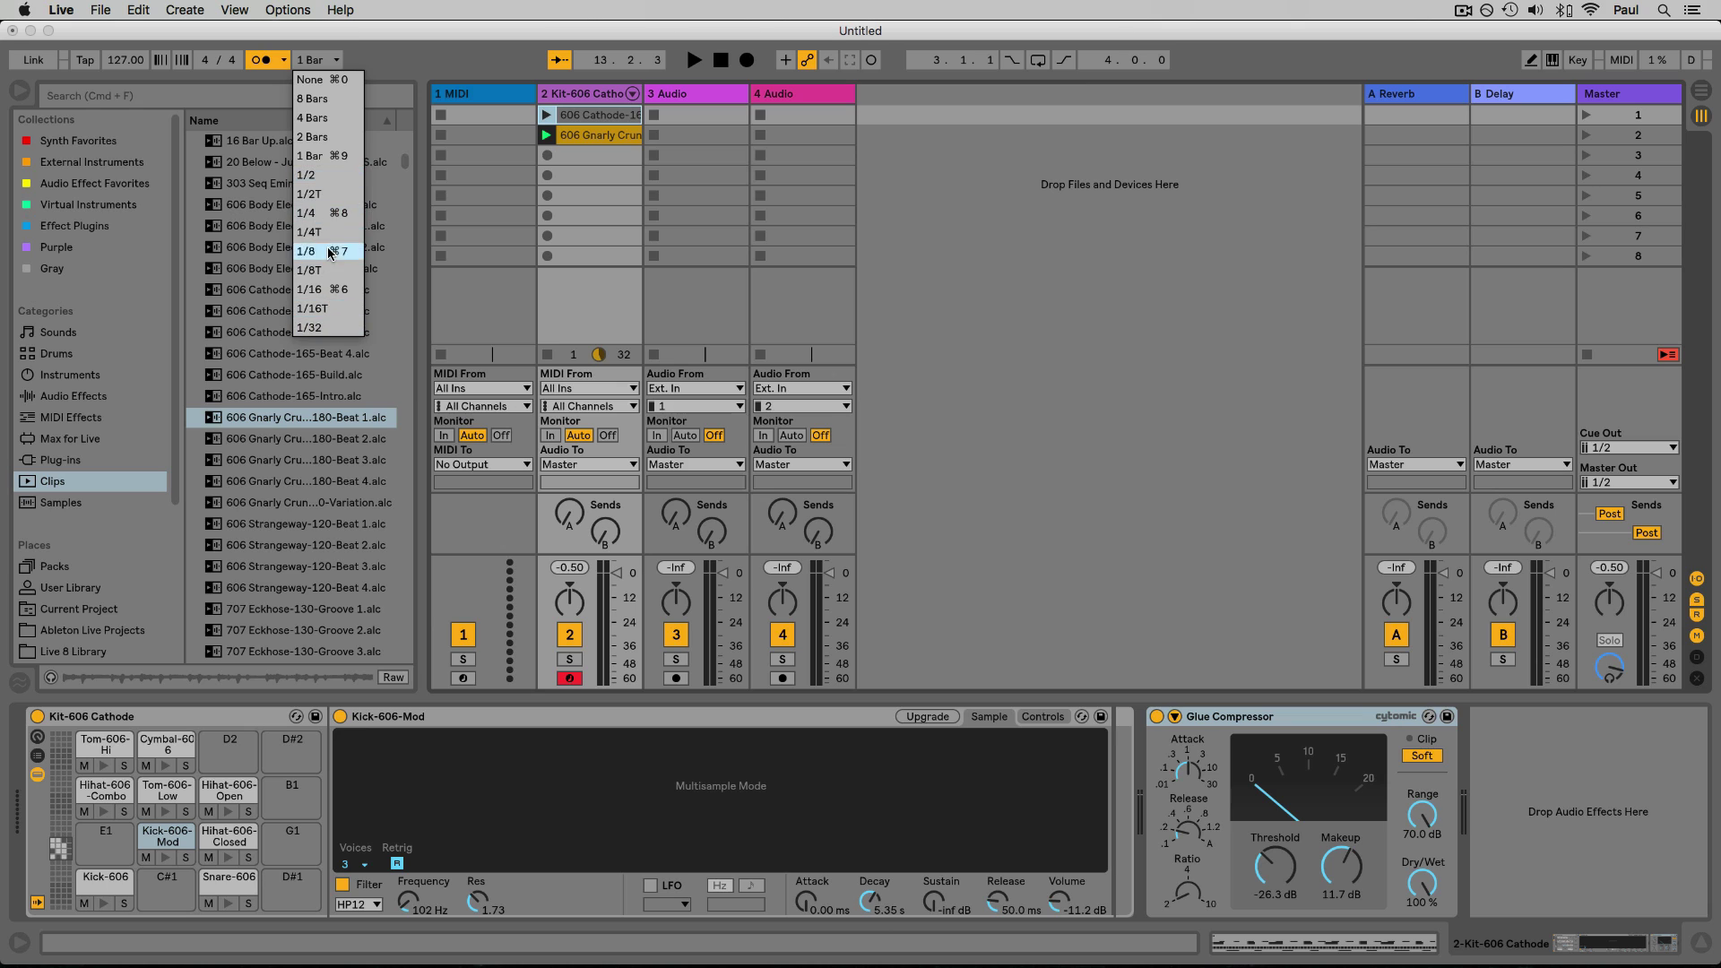
left_click(315, 160)
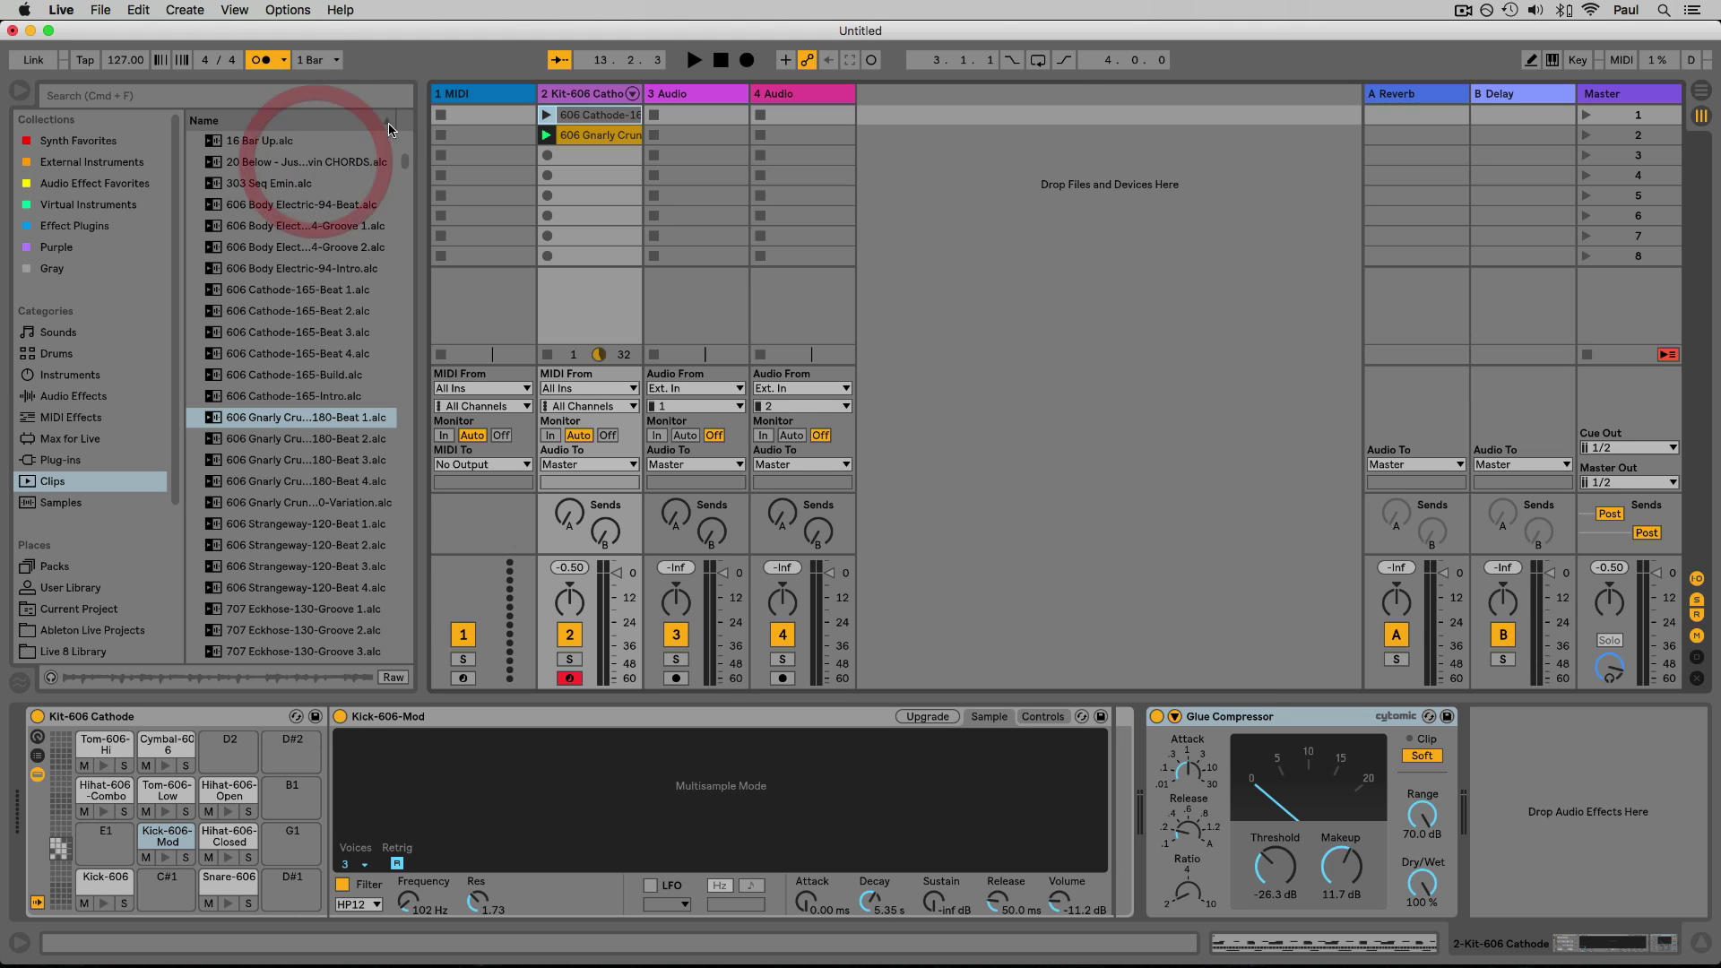
left_click(20, 92)
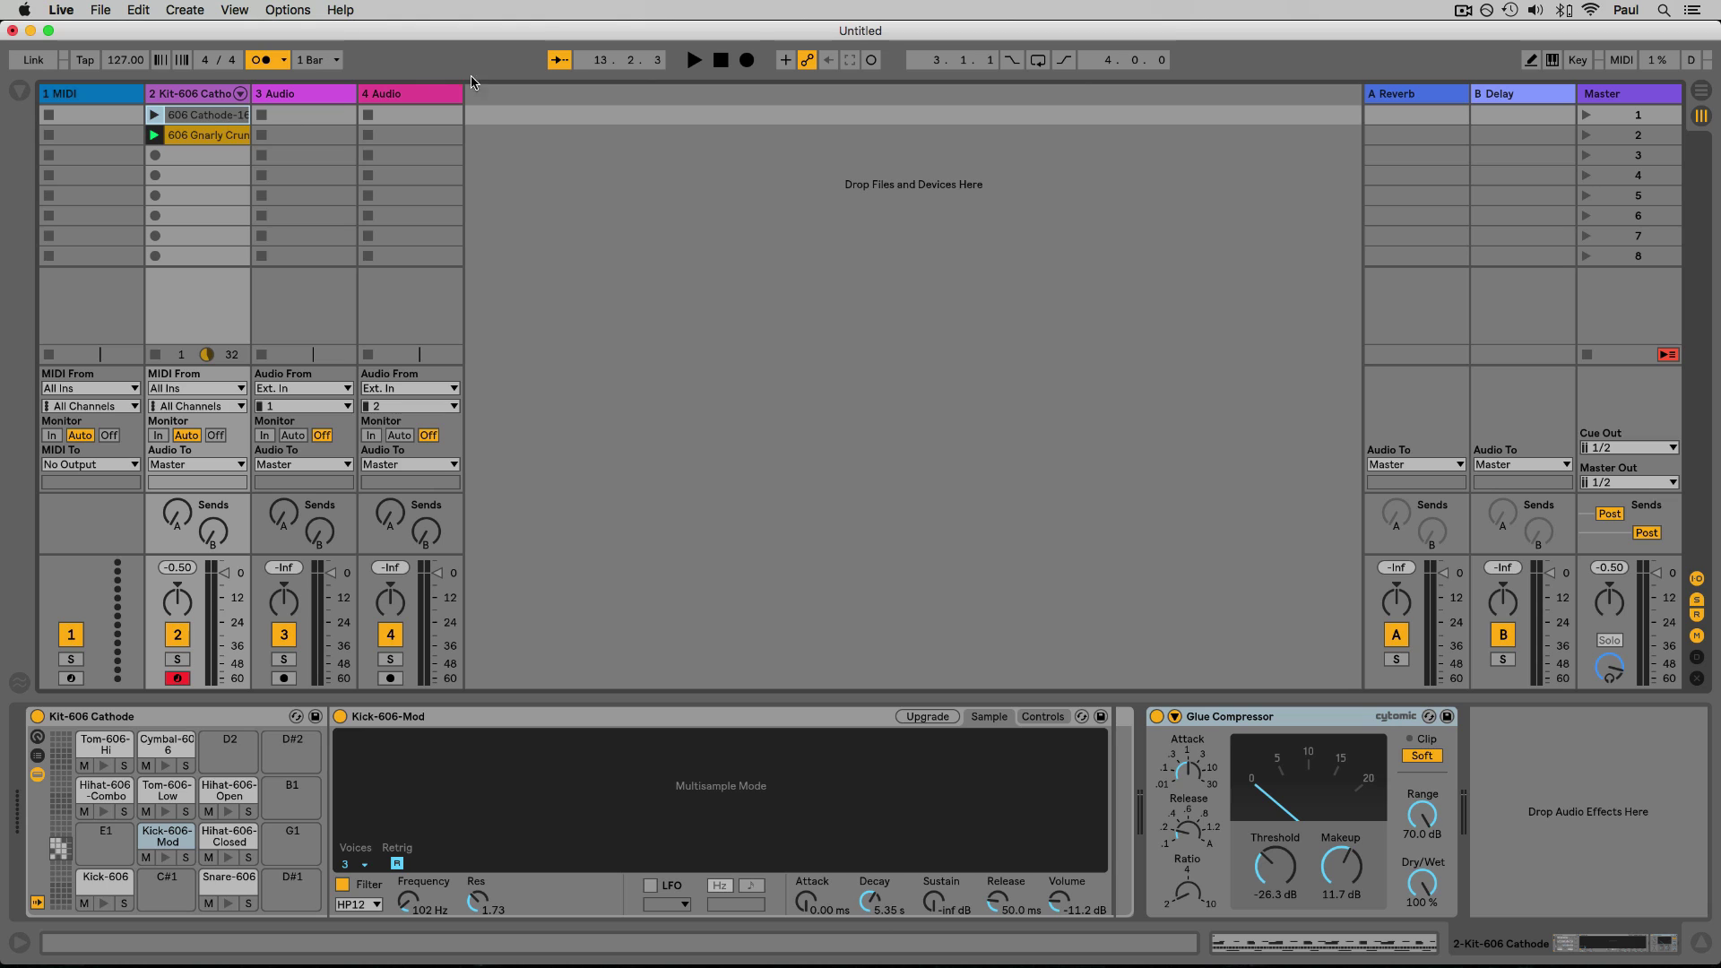
Turn off the metronome, switch to Arrangement view, start playback, and hide the browser
left_click(263, 60)
key("Tab")
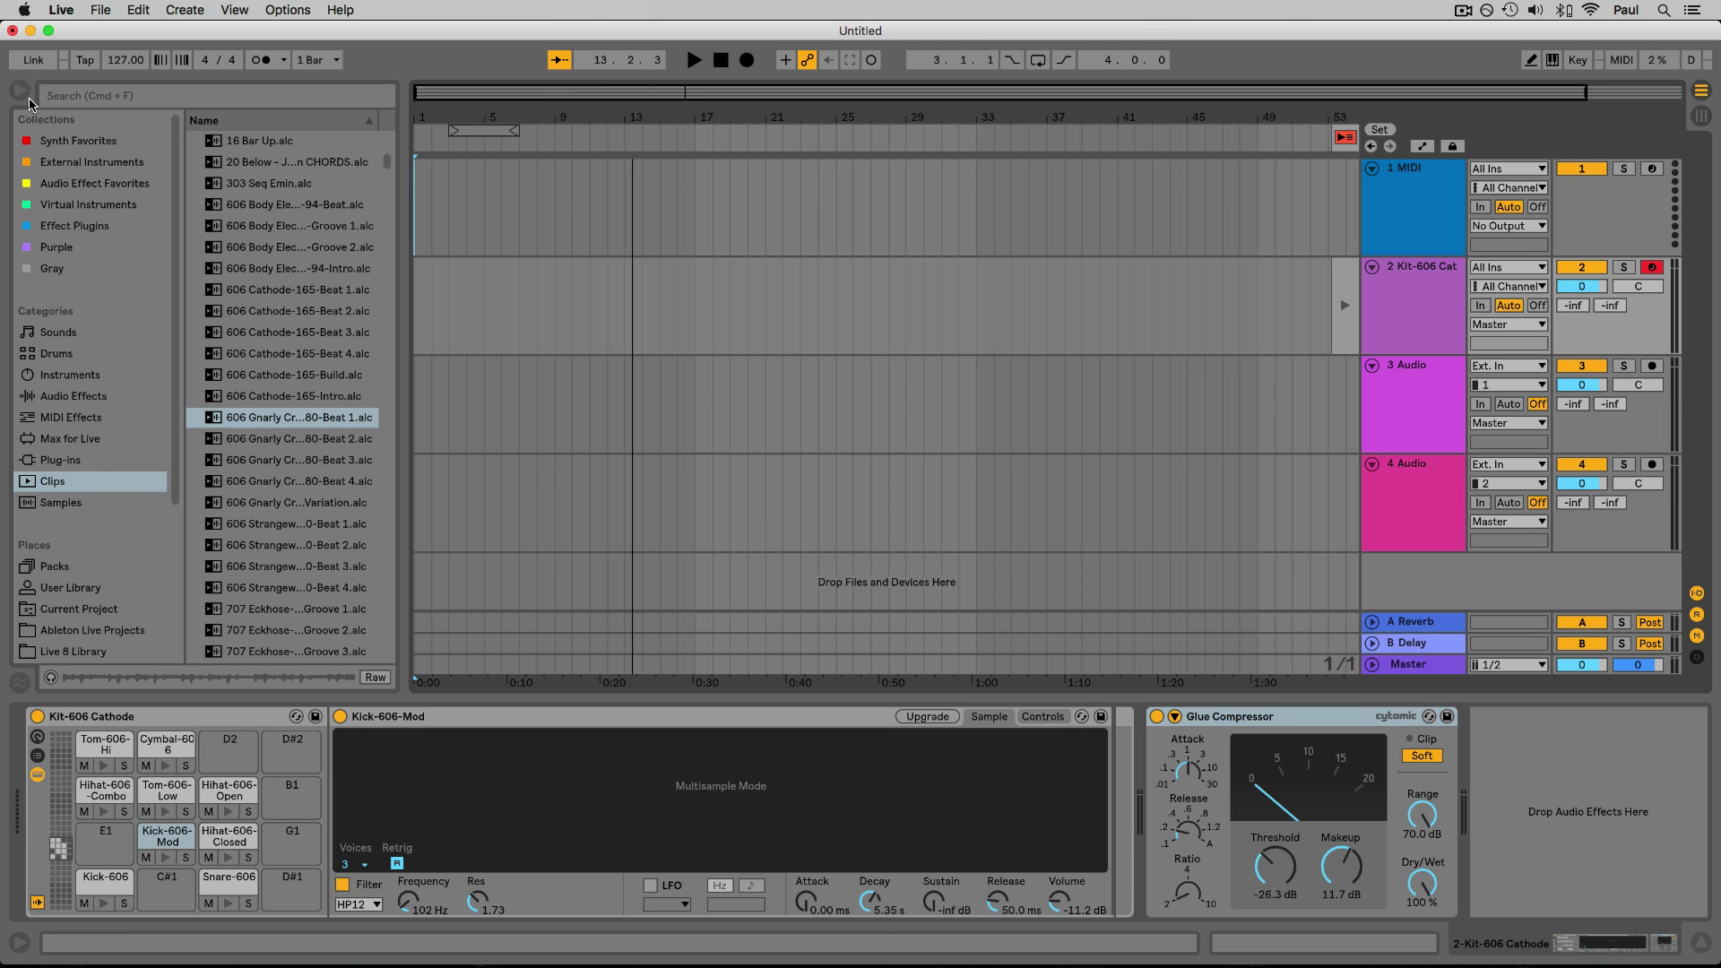
left_click(694, 59)
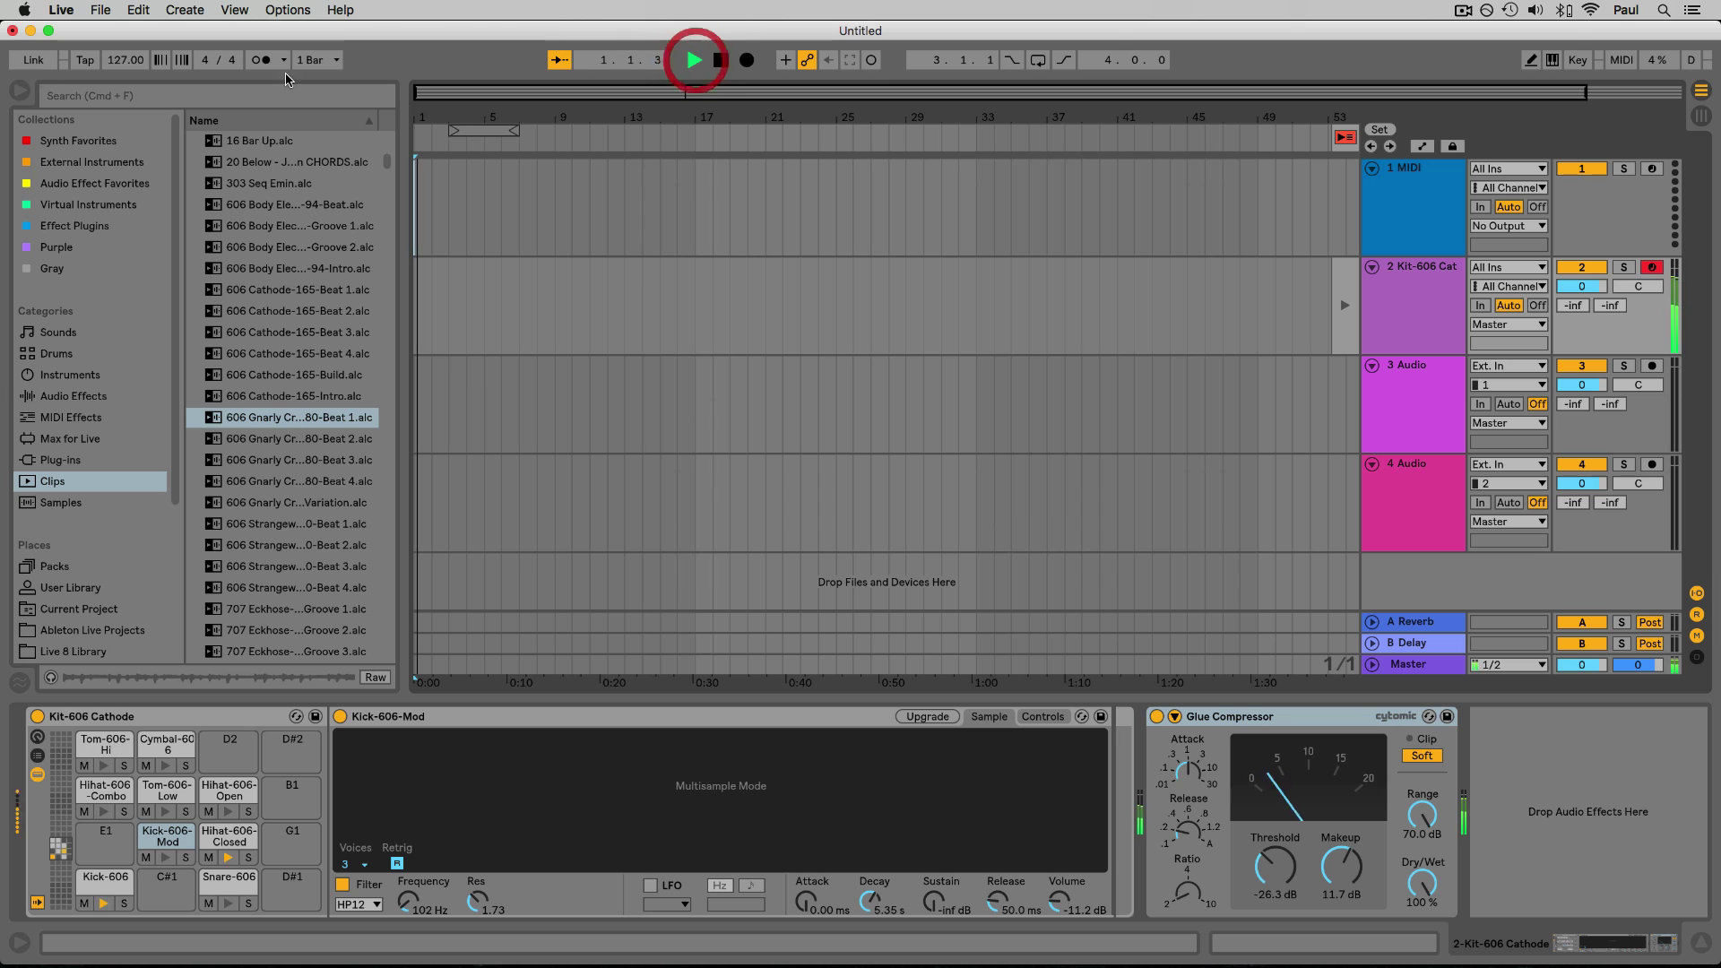
left_click(20, 90)
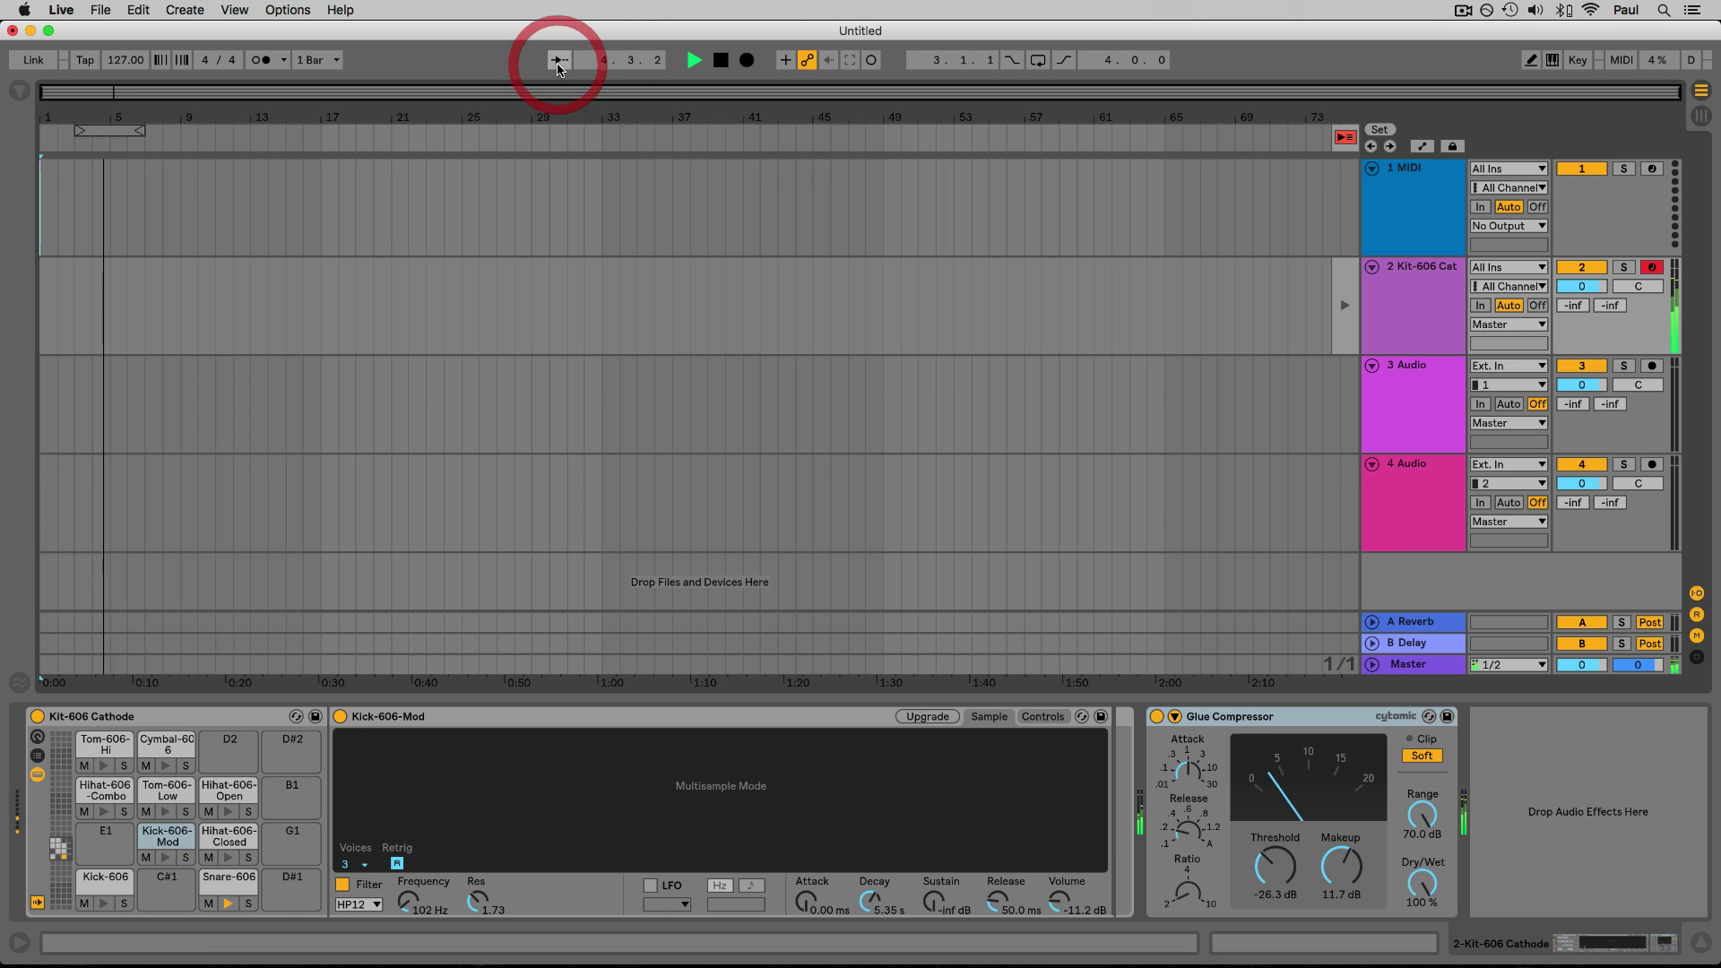
Zoom into bars 3–8, disable Follow, zoom back out to the whole song, and stop
left_click_drag(118, 111, 117, 117)
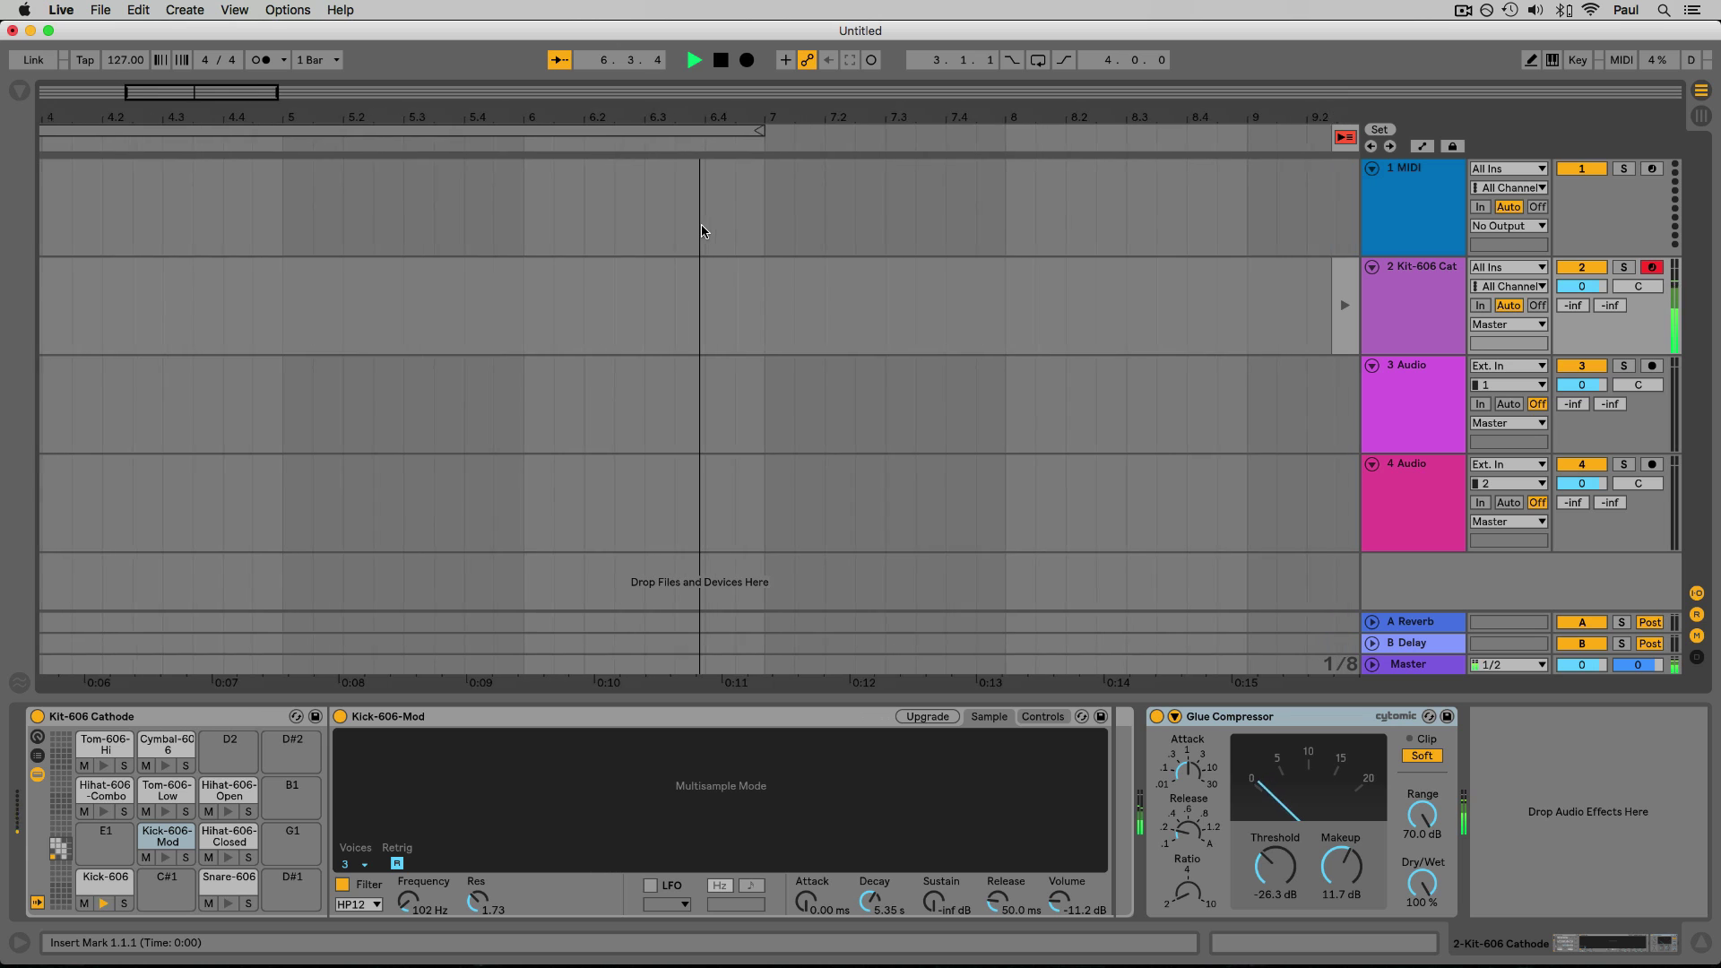
left_click(560, 59)
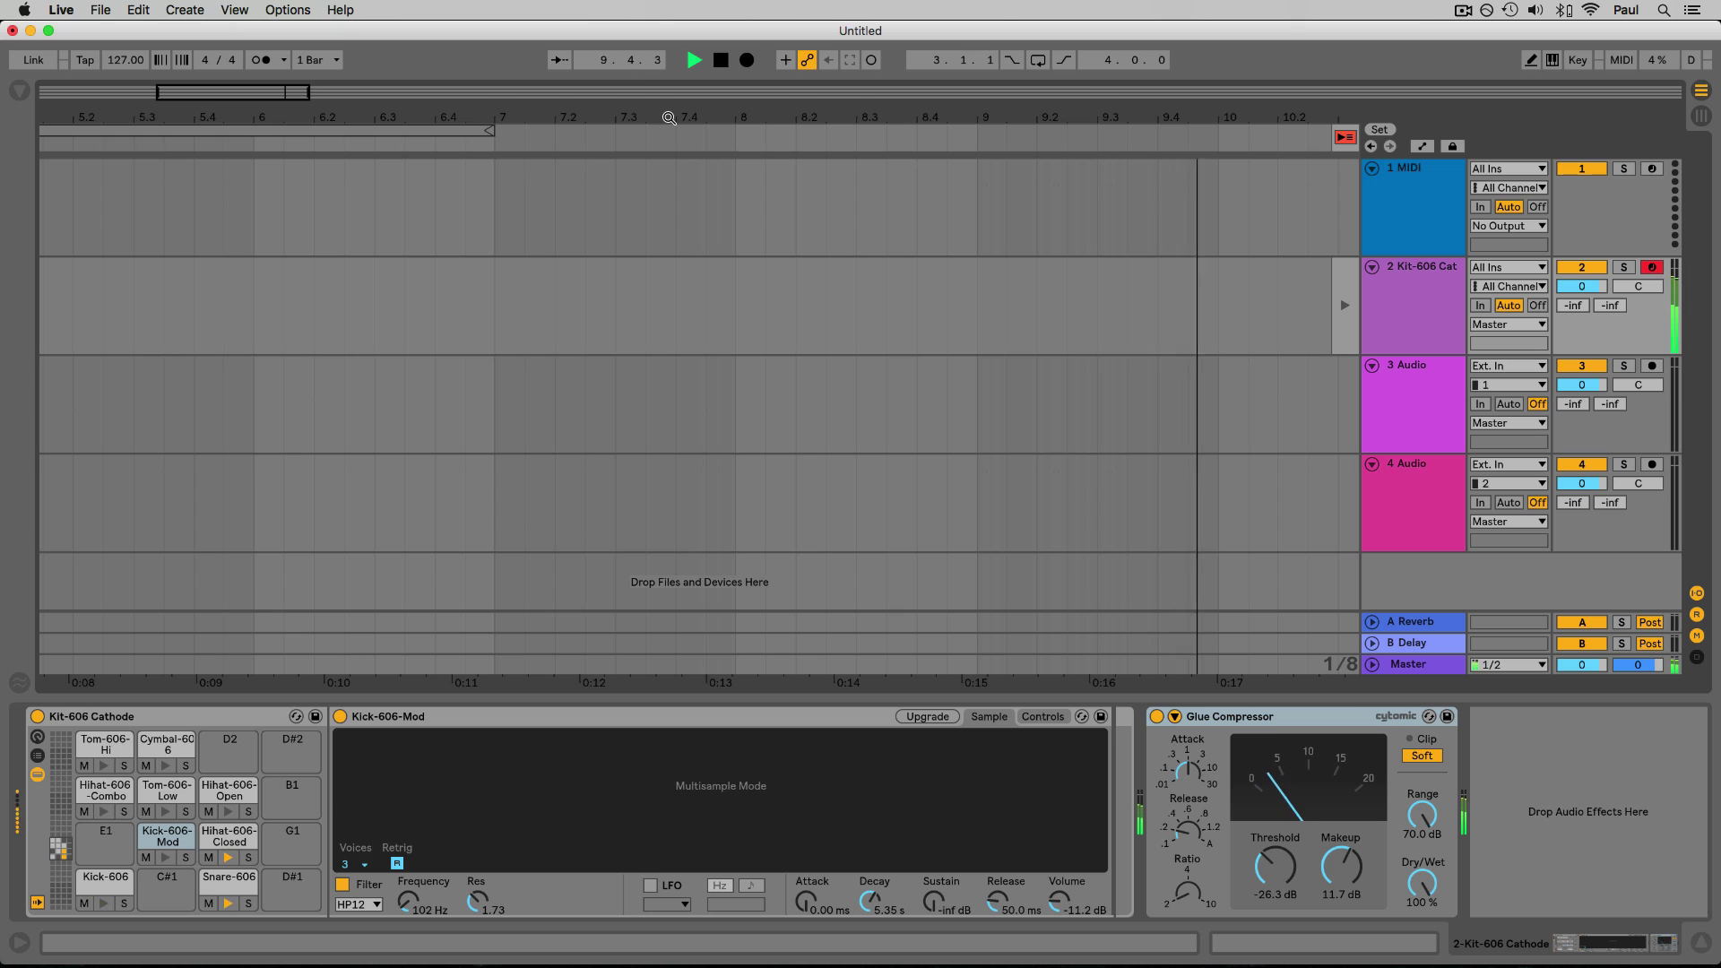
double_click(669, 117)
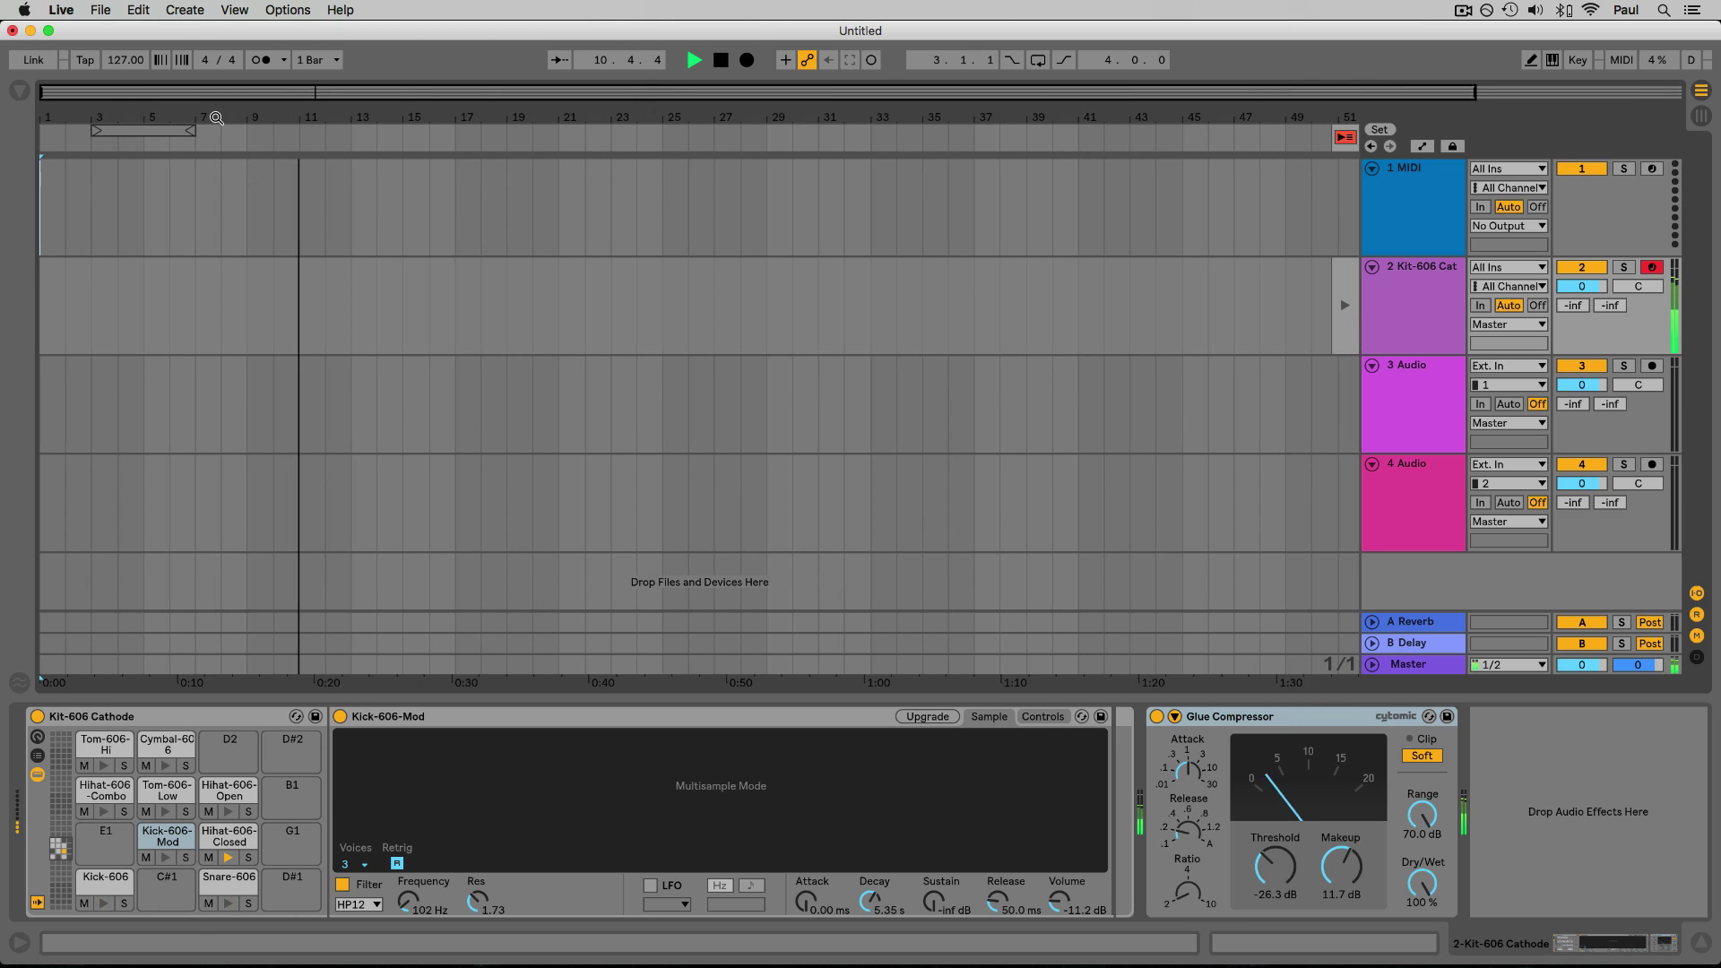
key("space")
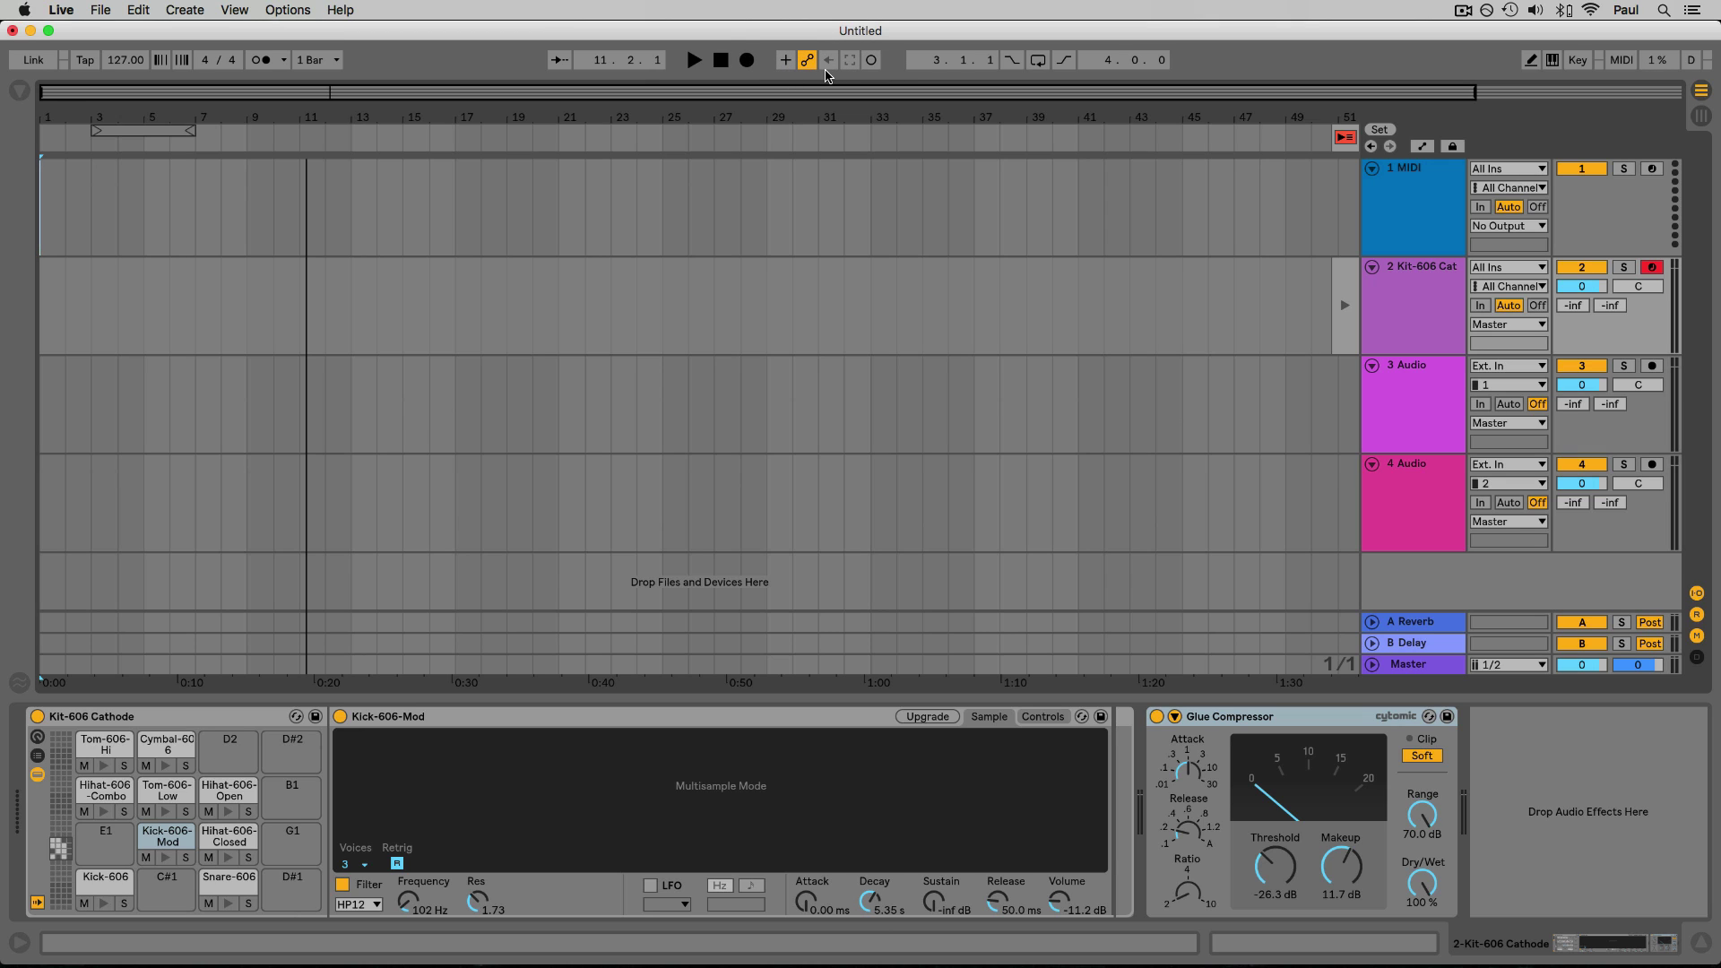
Turn looping on, move the loop region to bars 5–9, then turn looping off
left_click(1039, 60)
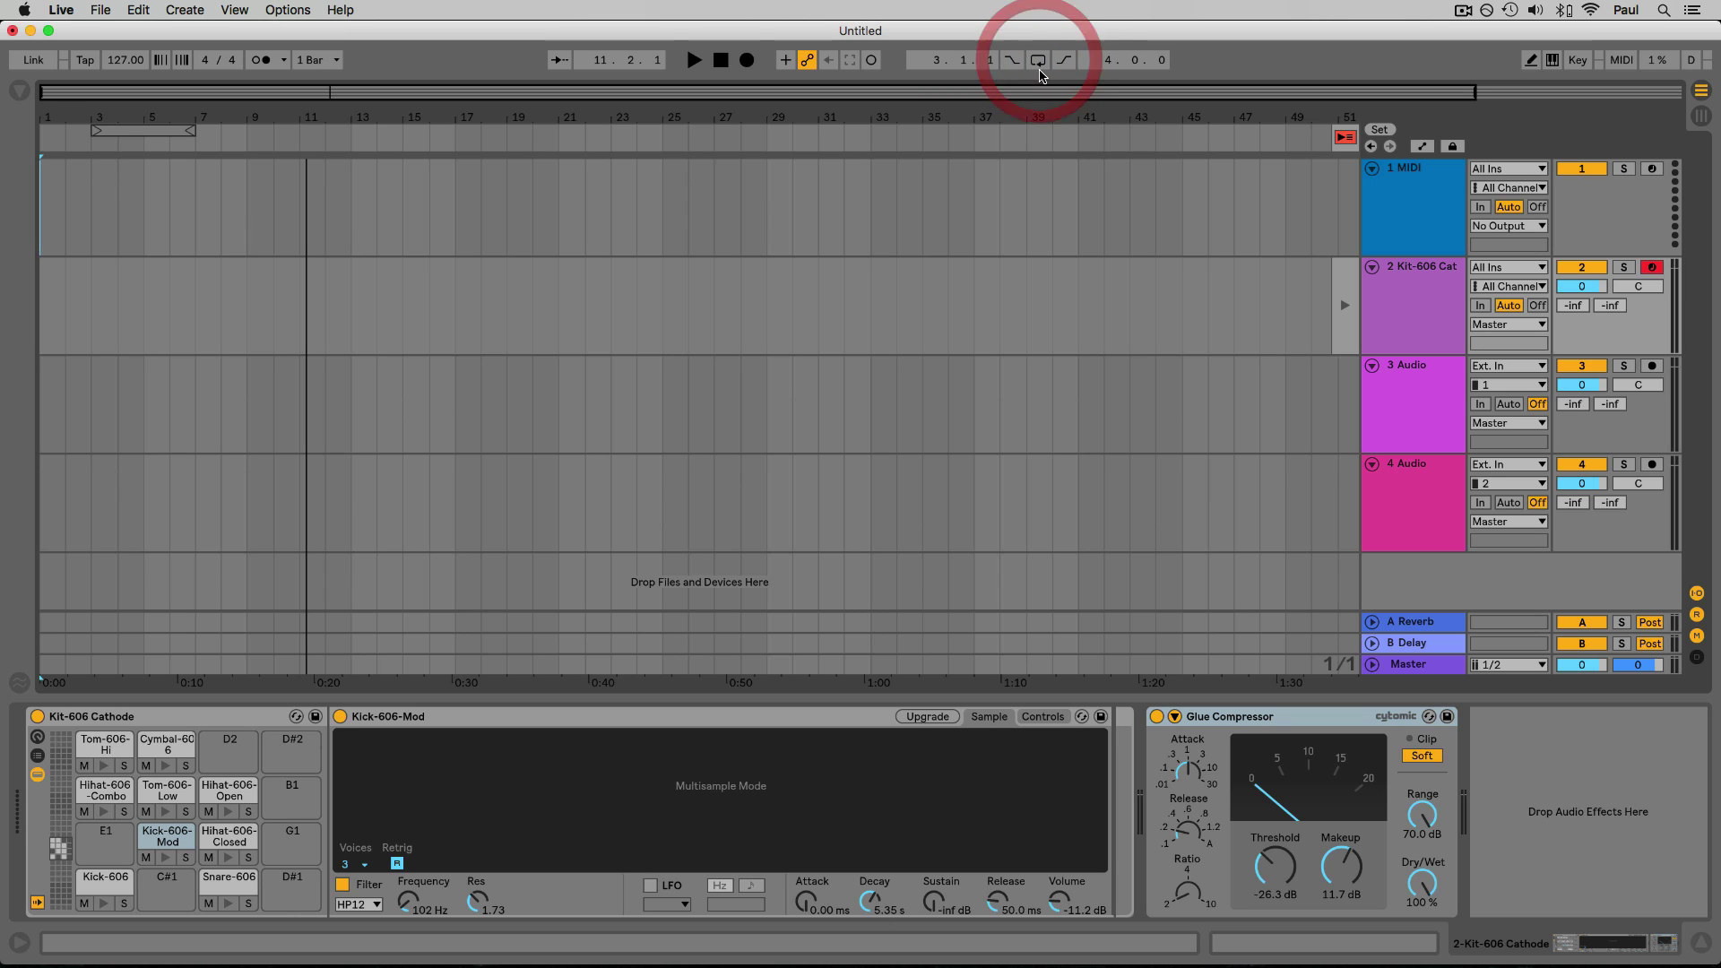
left_click_drag(158, 130, 210, 128)
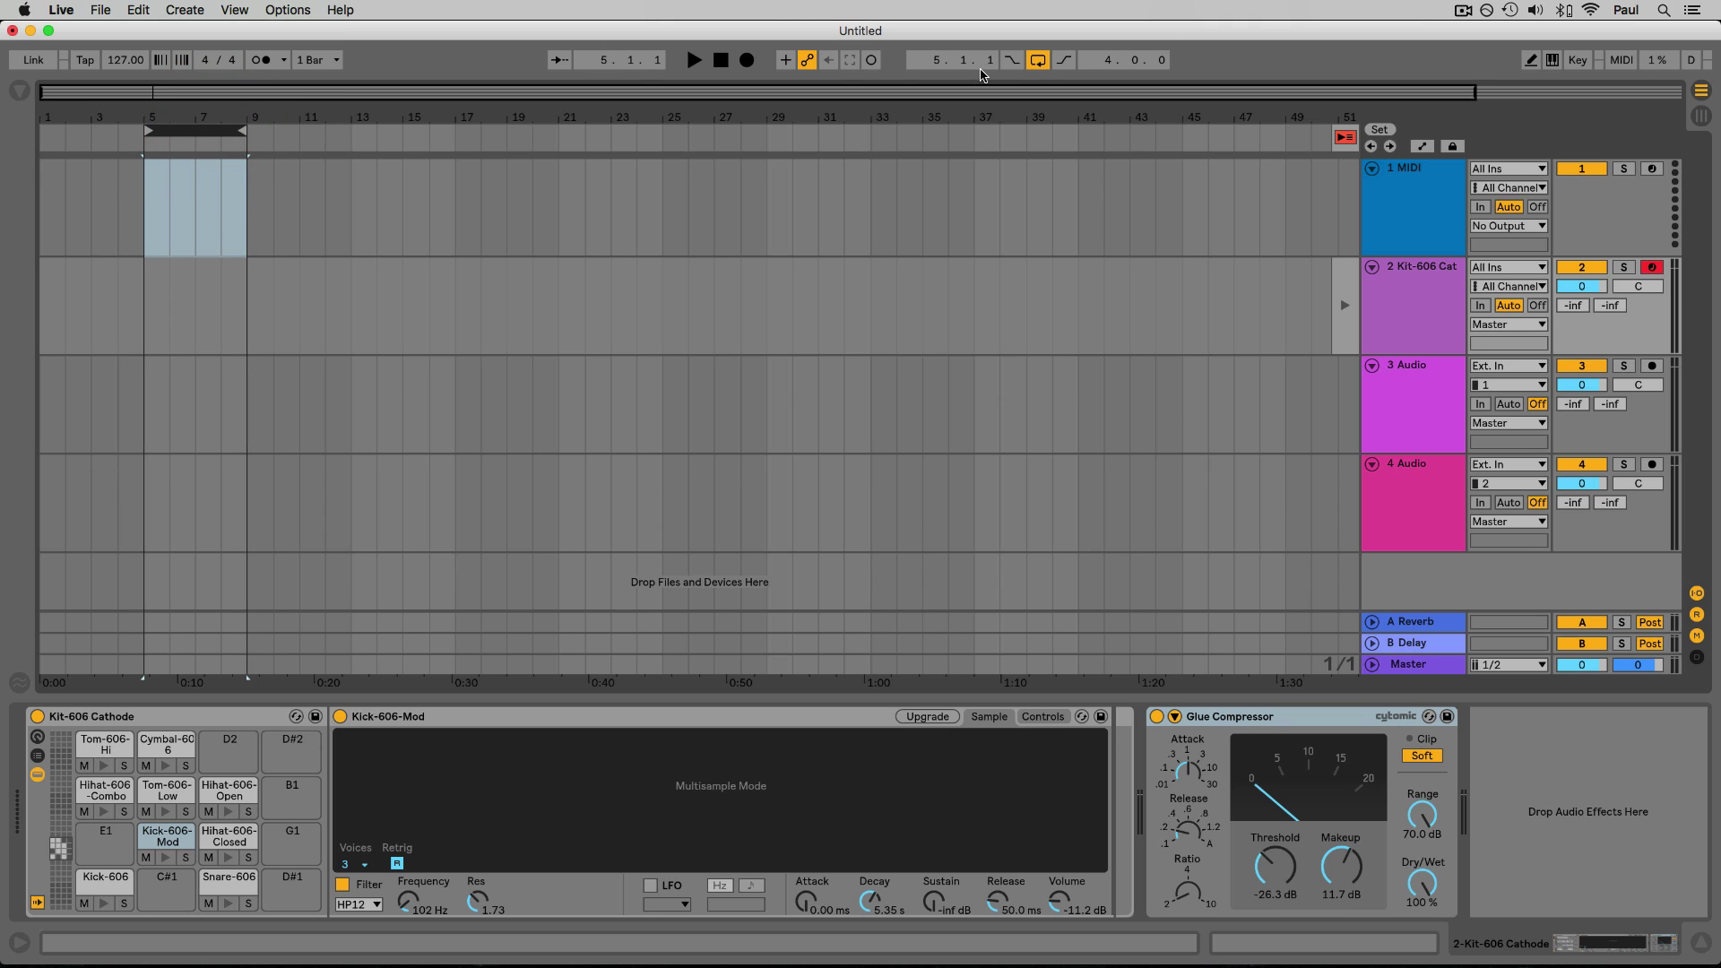
left_click(1038, 61)
Toggle Punch-In and Punch-Out with insert markers at bars 5 and 9, leaving both off
left_click(1013, 62)
left_click(1063, 61)
left_click(1014, 65)
left_click(1013, 63)
left_click(1062, 61)
left_click(1063, 61)
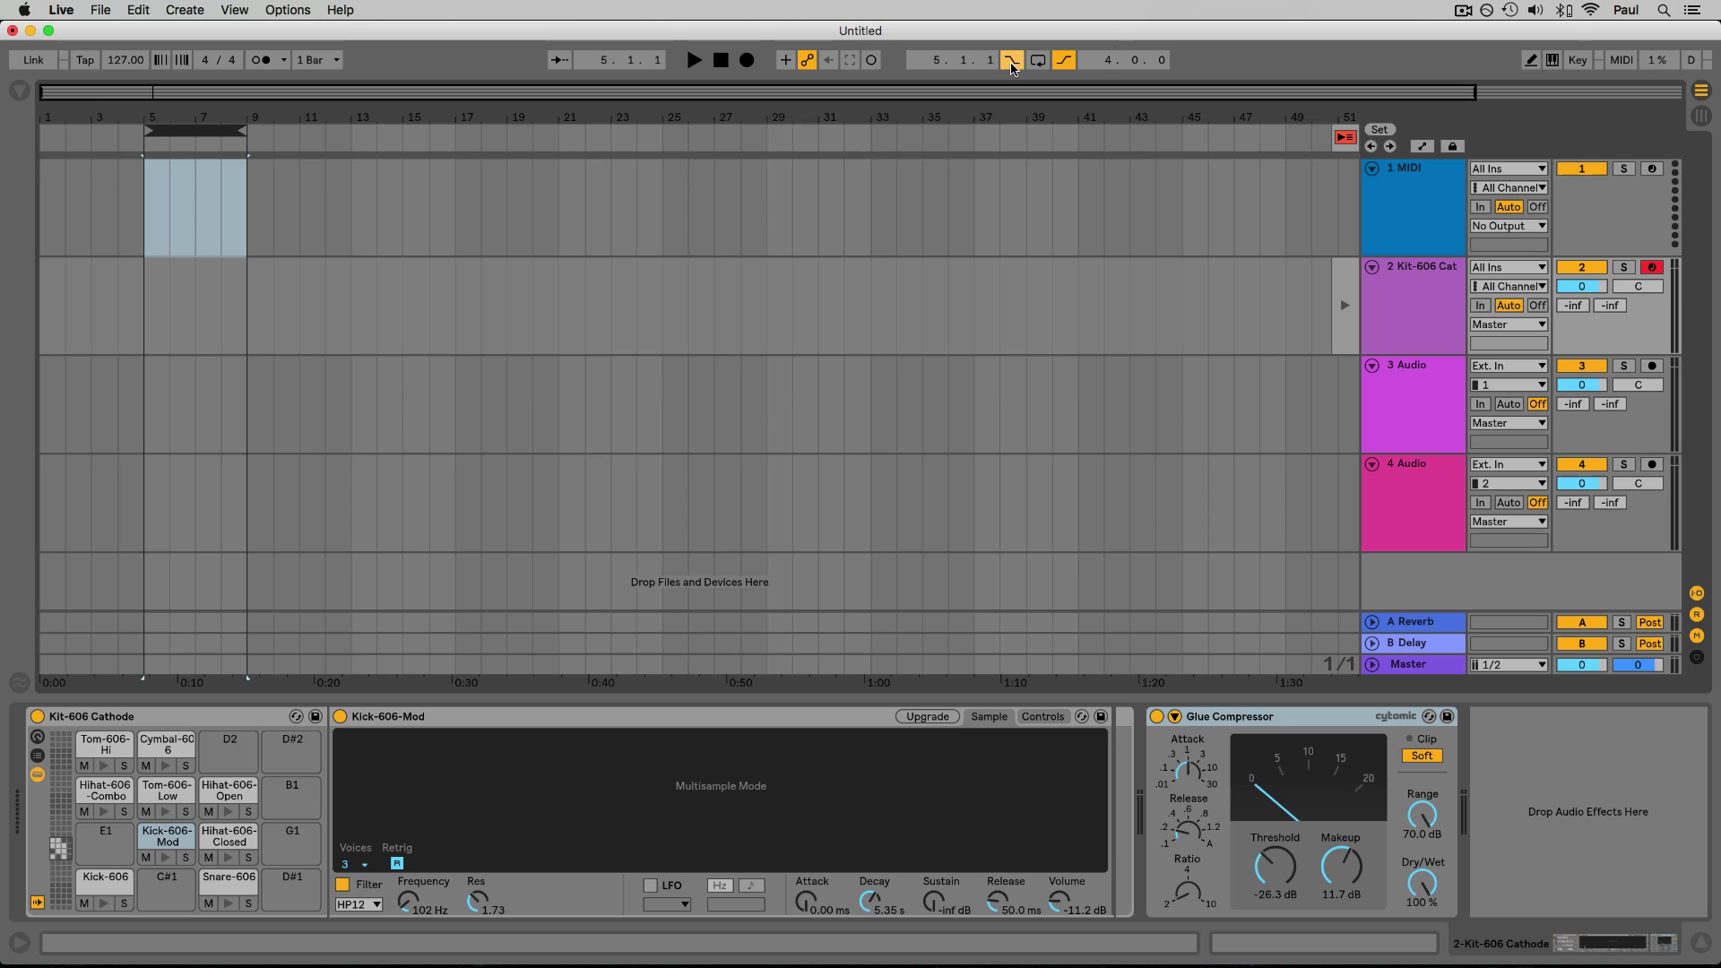
left_click(142, 186)
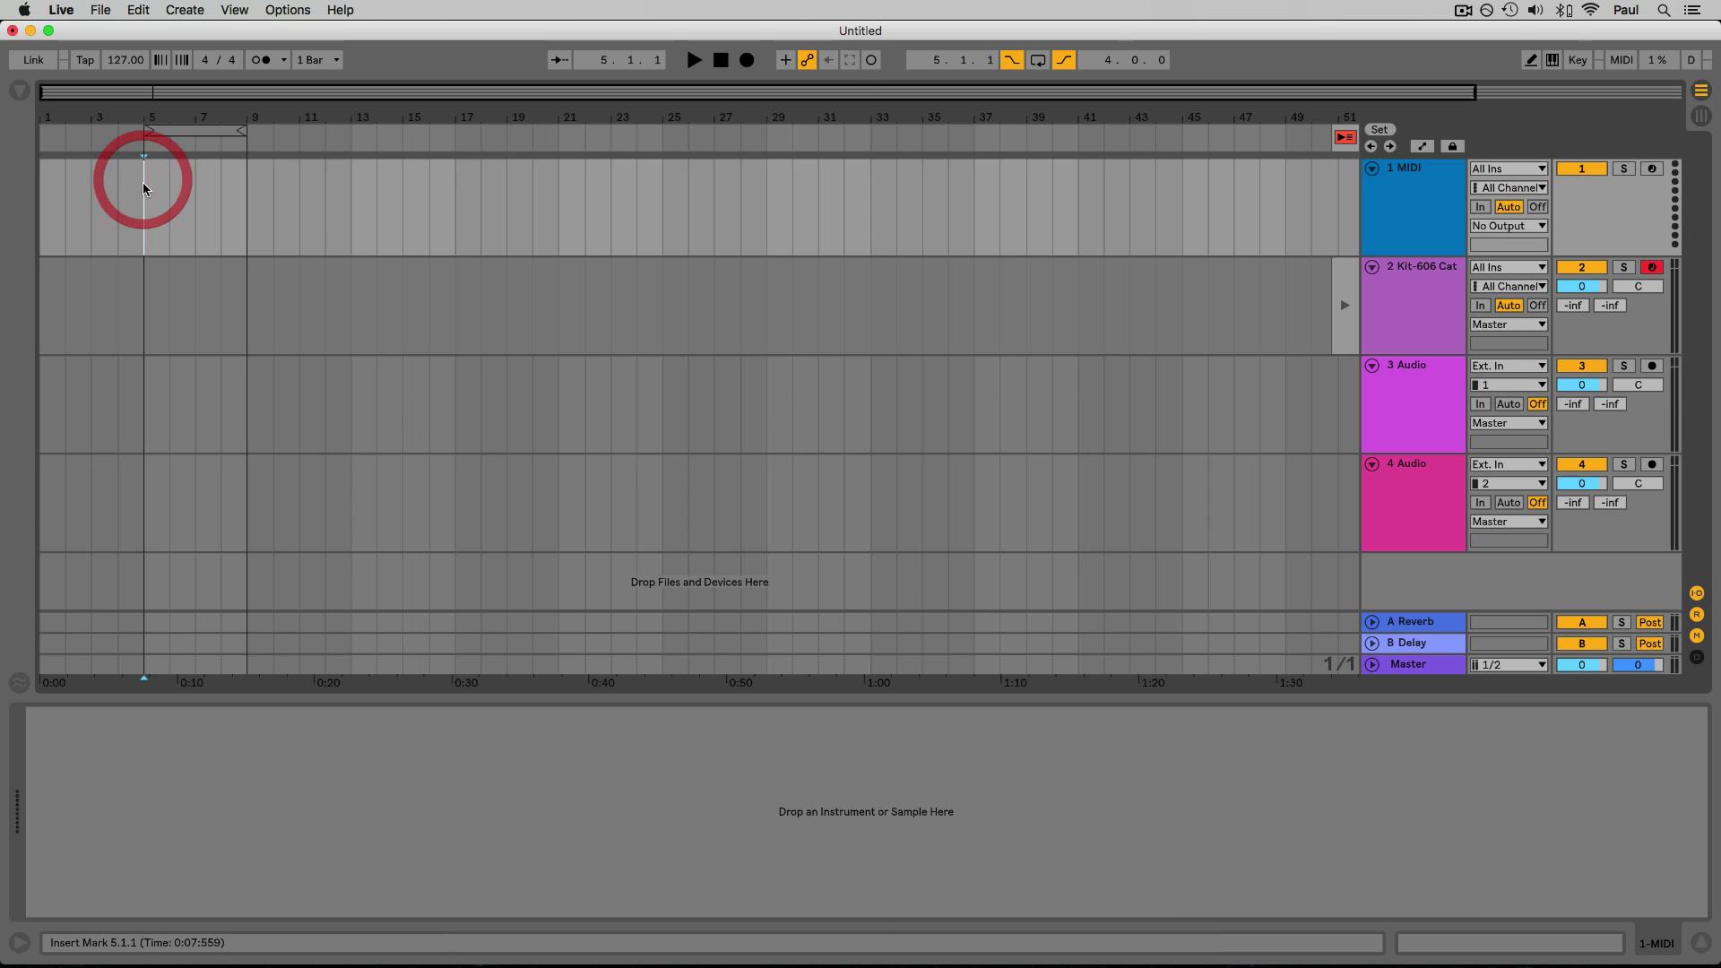
left_click(1062, 61)
left_click(1063, 61)
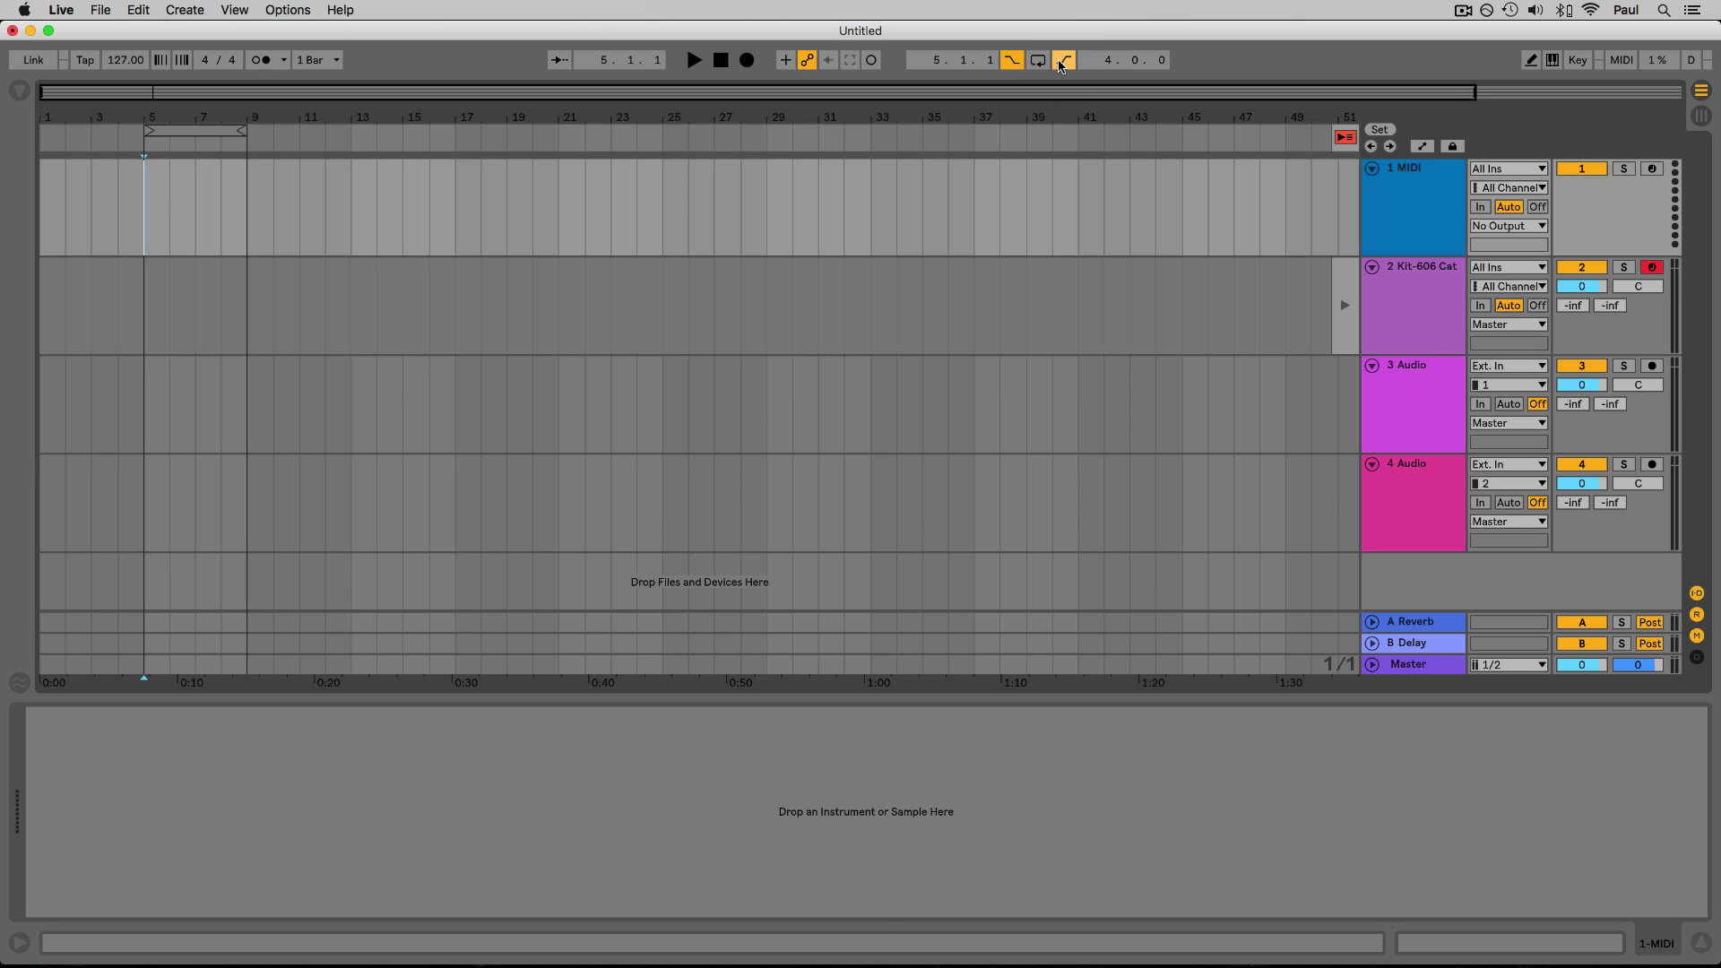
left_click(143, 206)
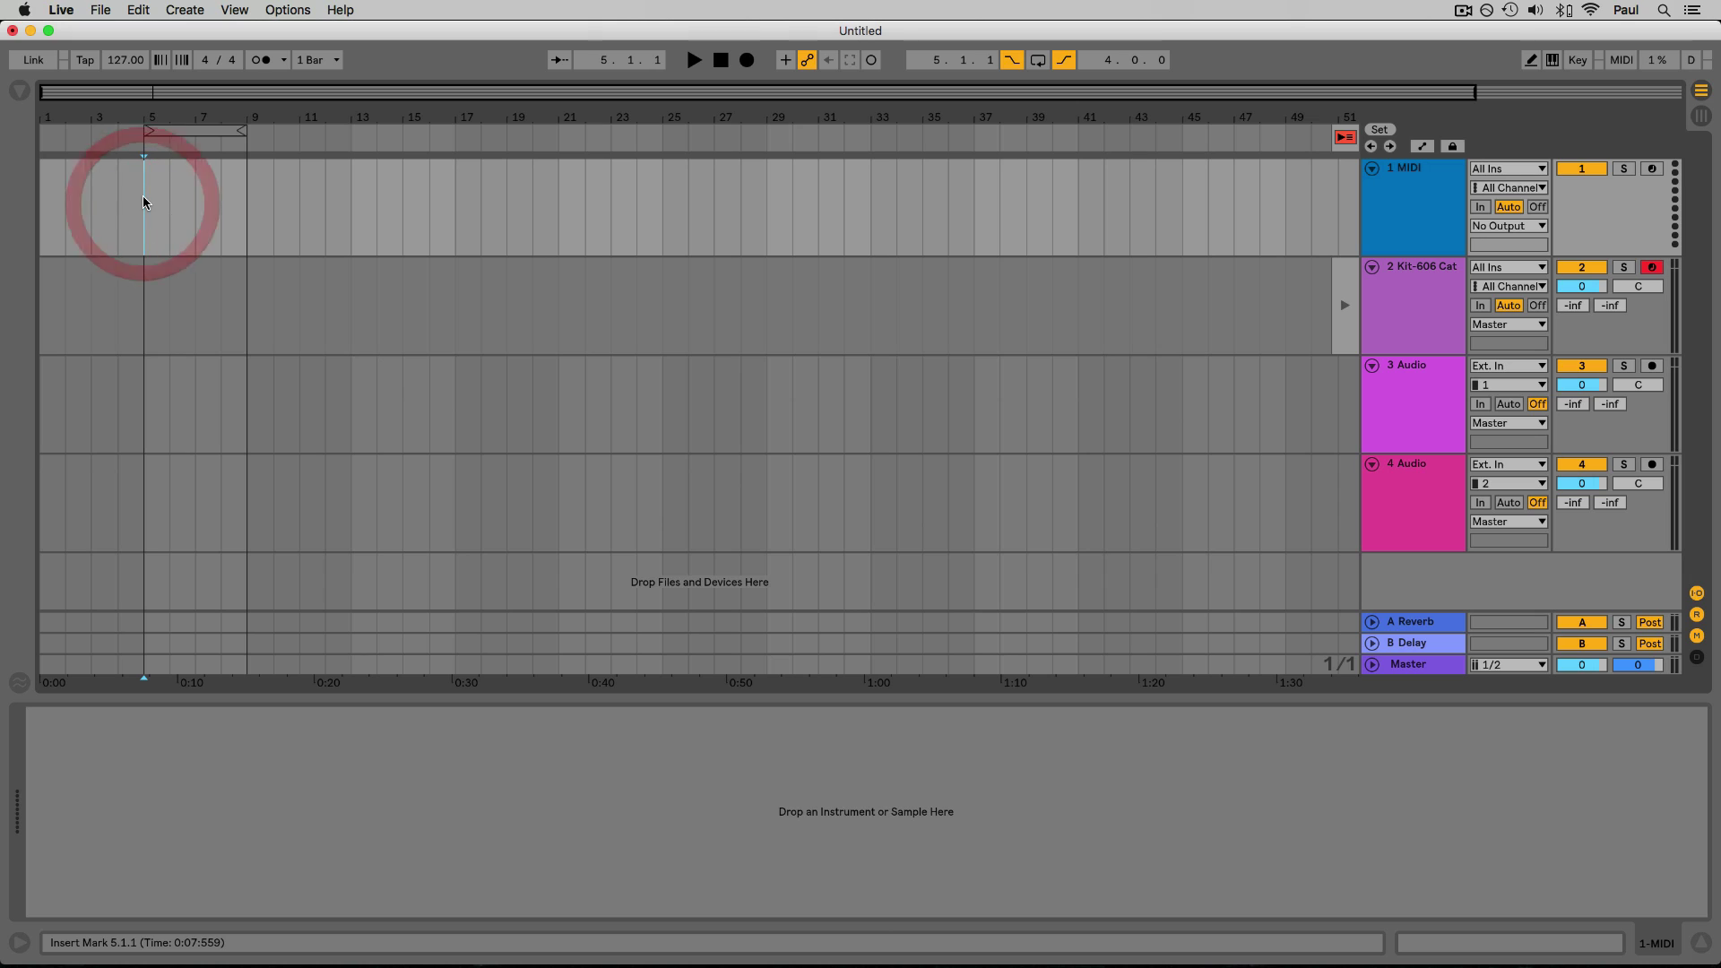
left_click(248, 179)
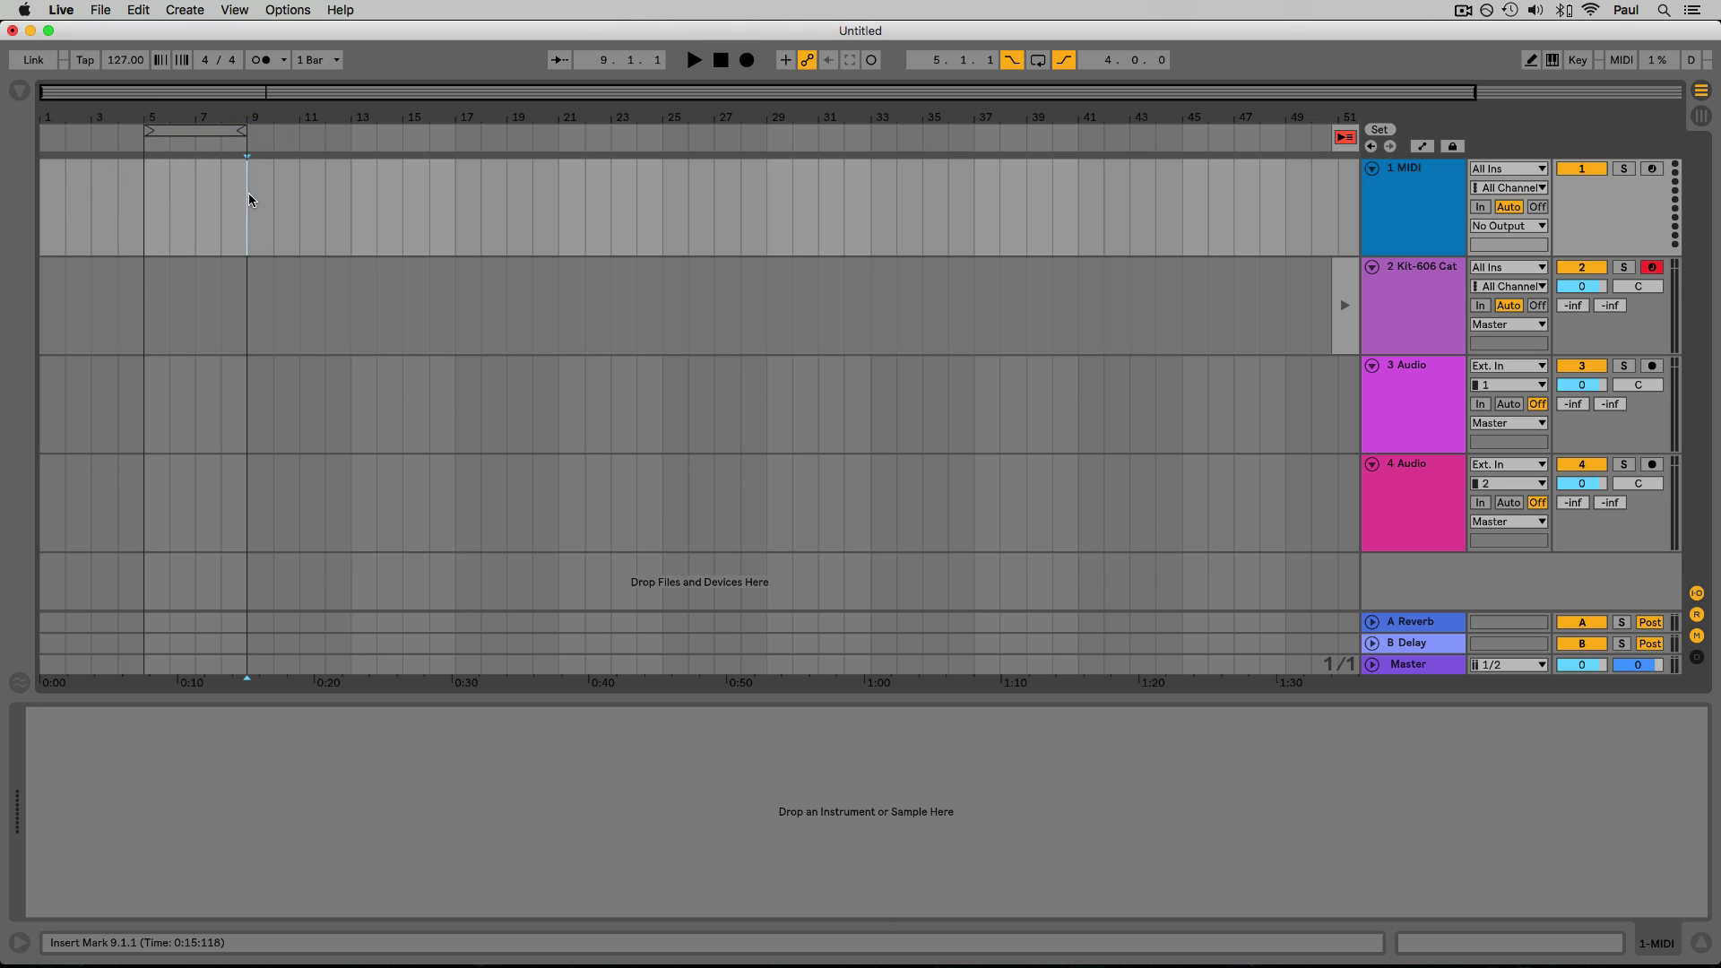
left_click(1067, 60)
left_click(1011, 60)
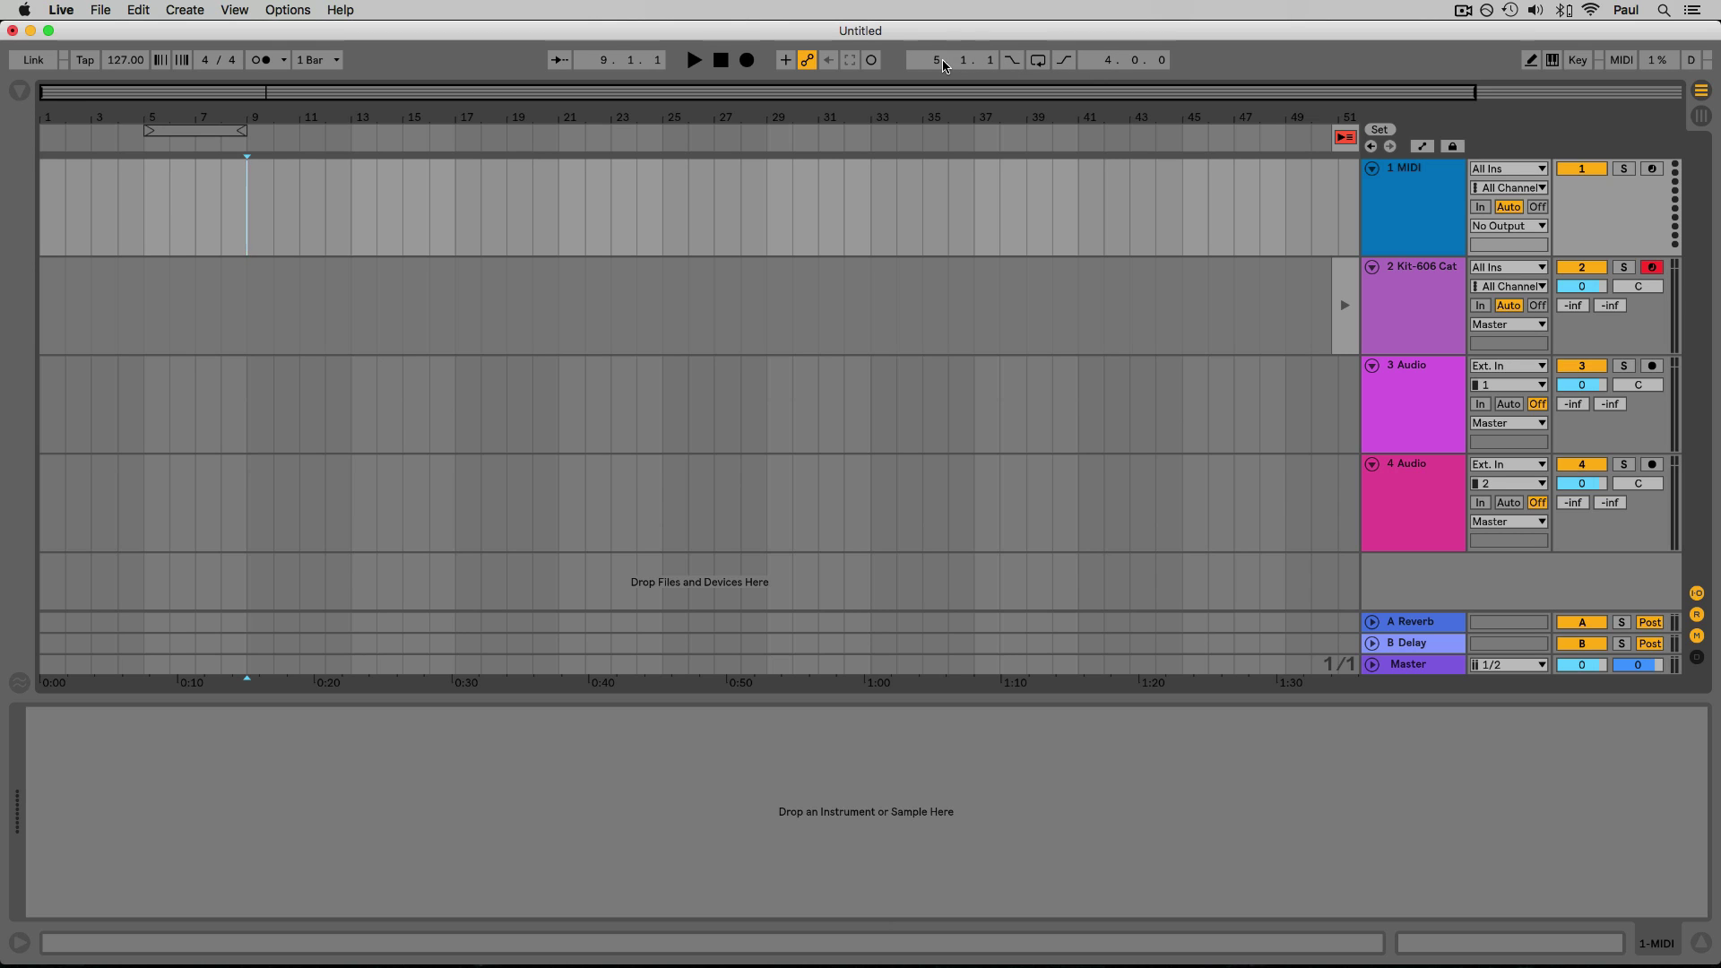
Set the loop region to start at bar 1 with a 4-bar length, ending at bar 5
left_click_drag(150, 132, 54, 135)
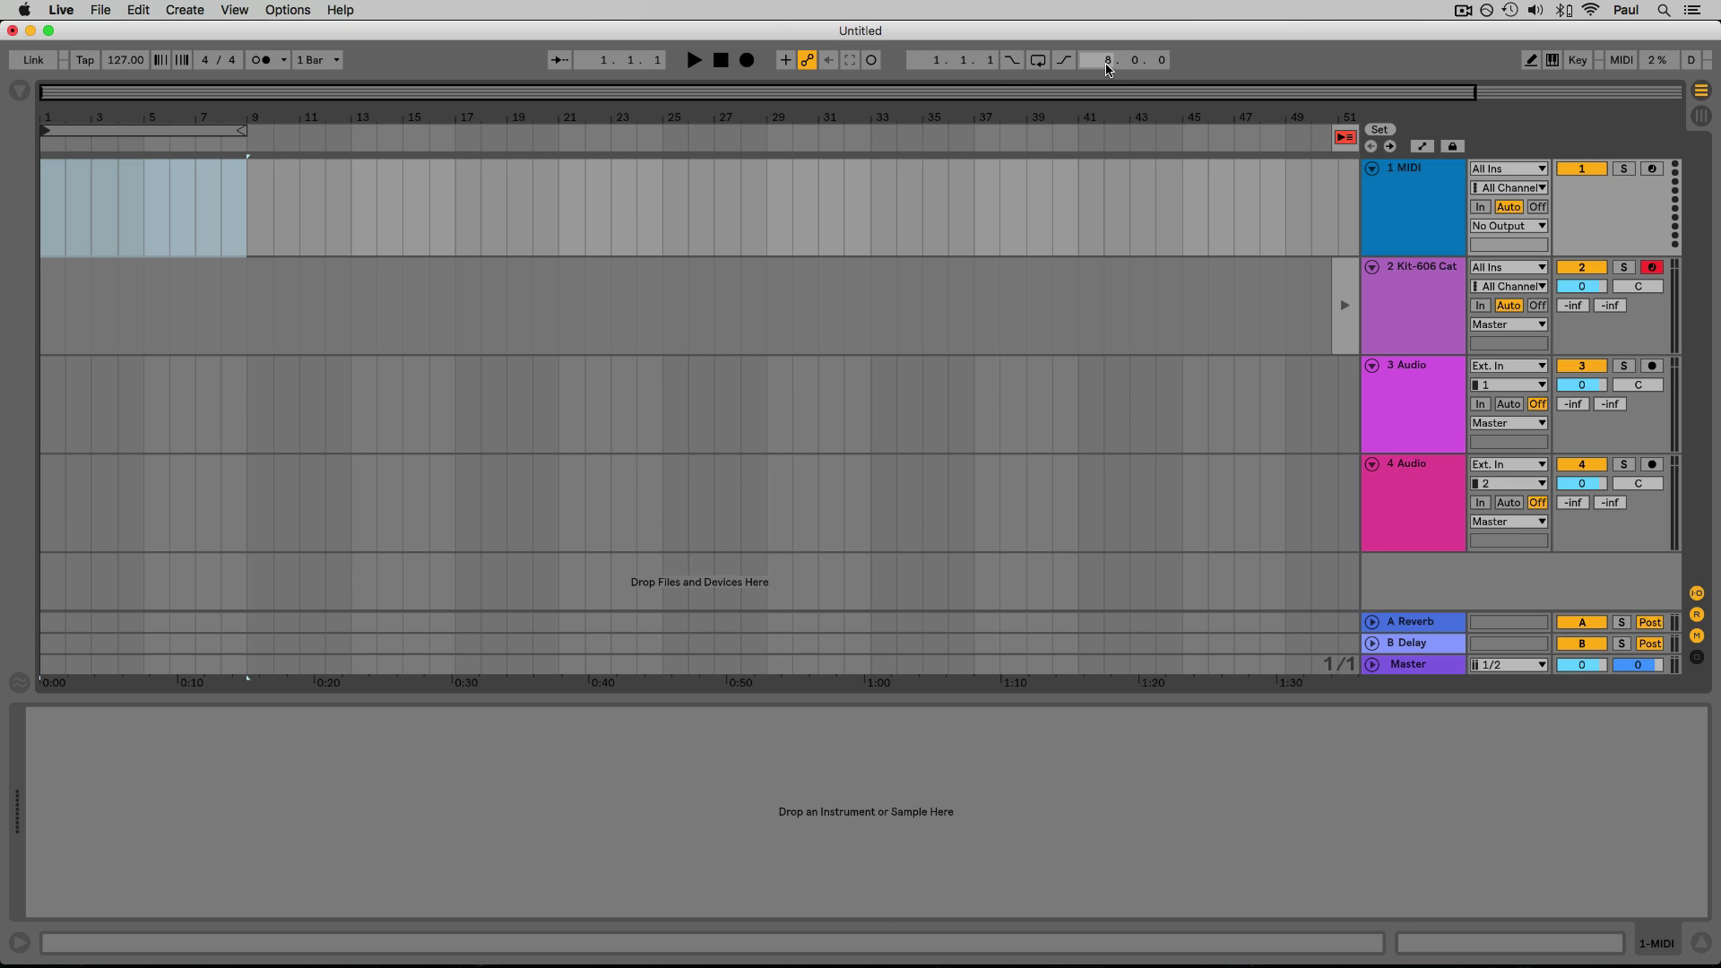
mouse_move(1108, 63)
left_mouse_down()
mouse_move(1109, 99)
mouse_move(1108, 81)
left_mouse_up()
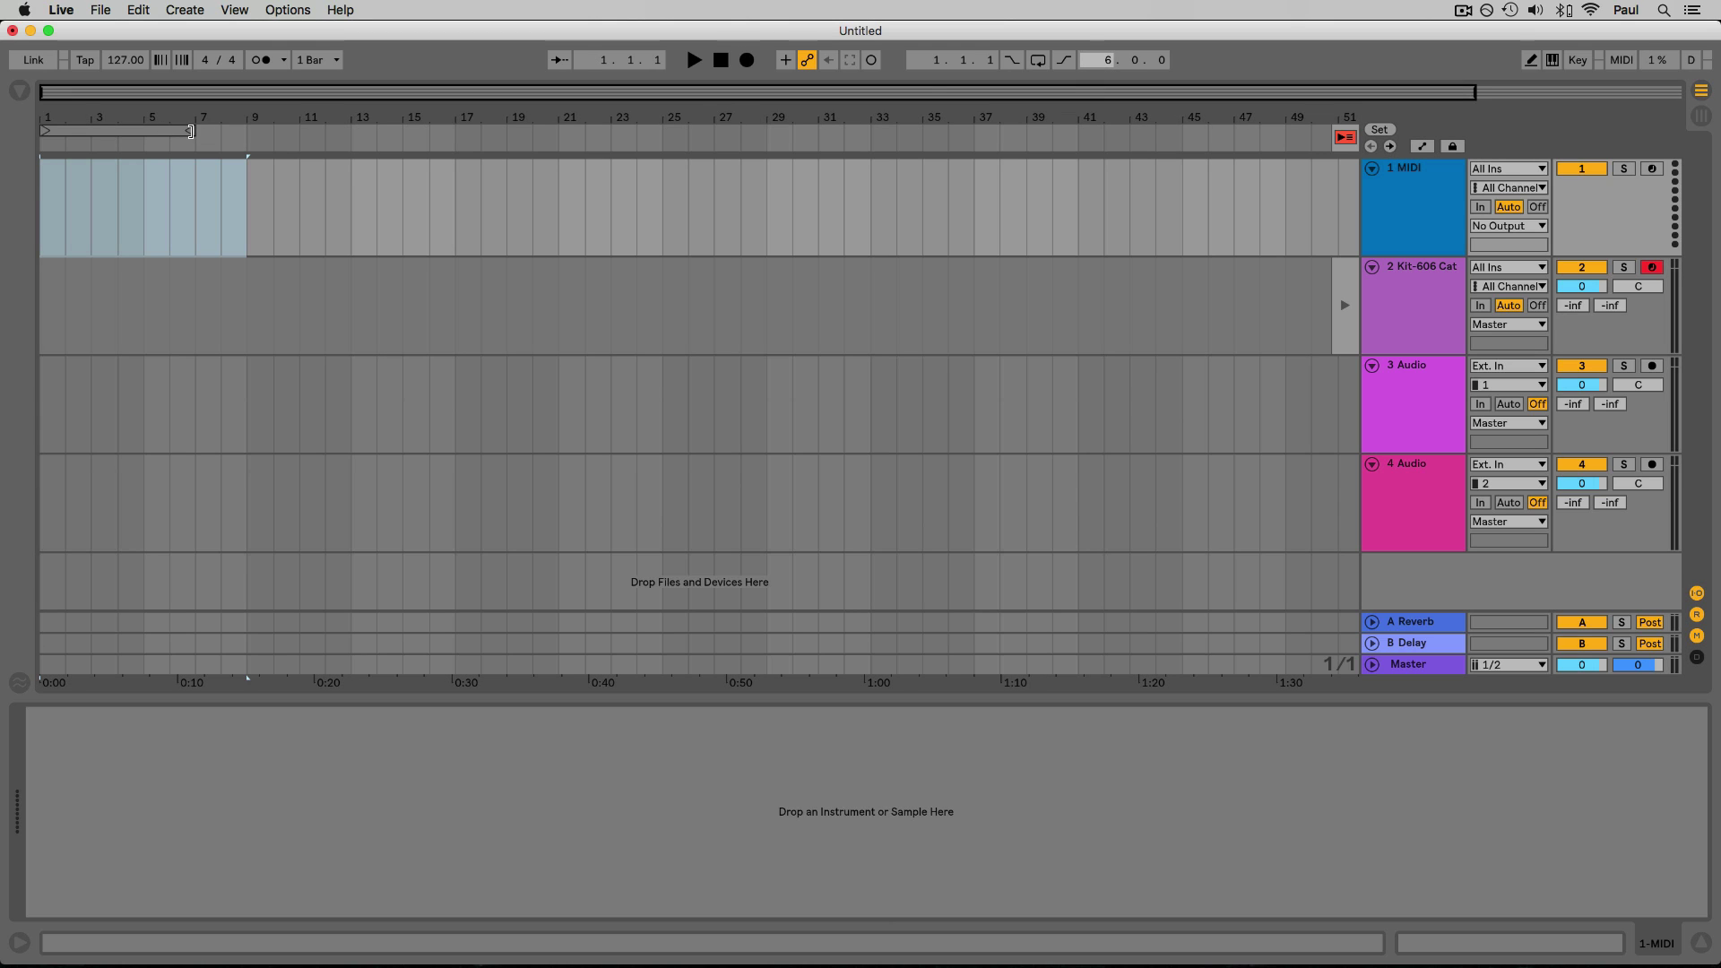
left_click(190, 132)
left_click_drag(195, 132, 150, 141)
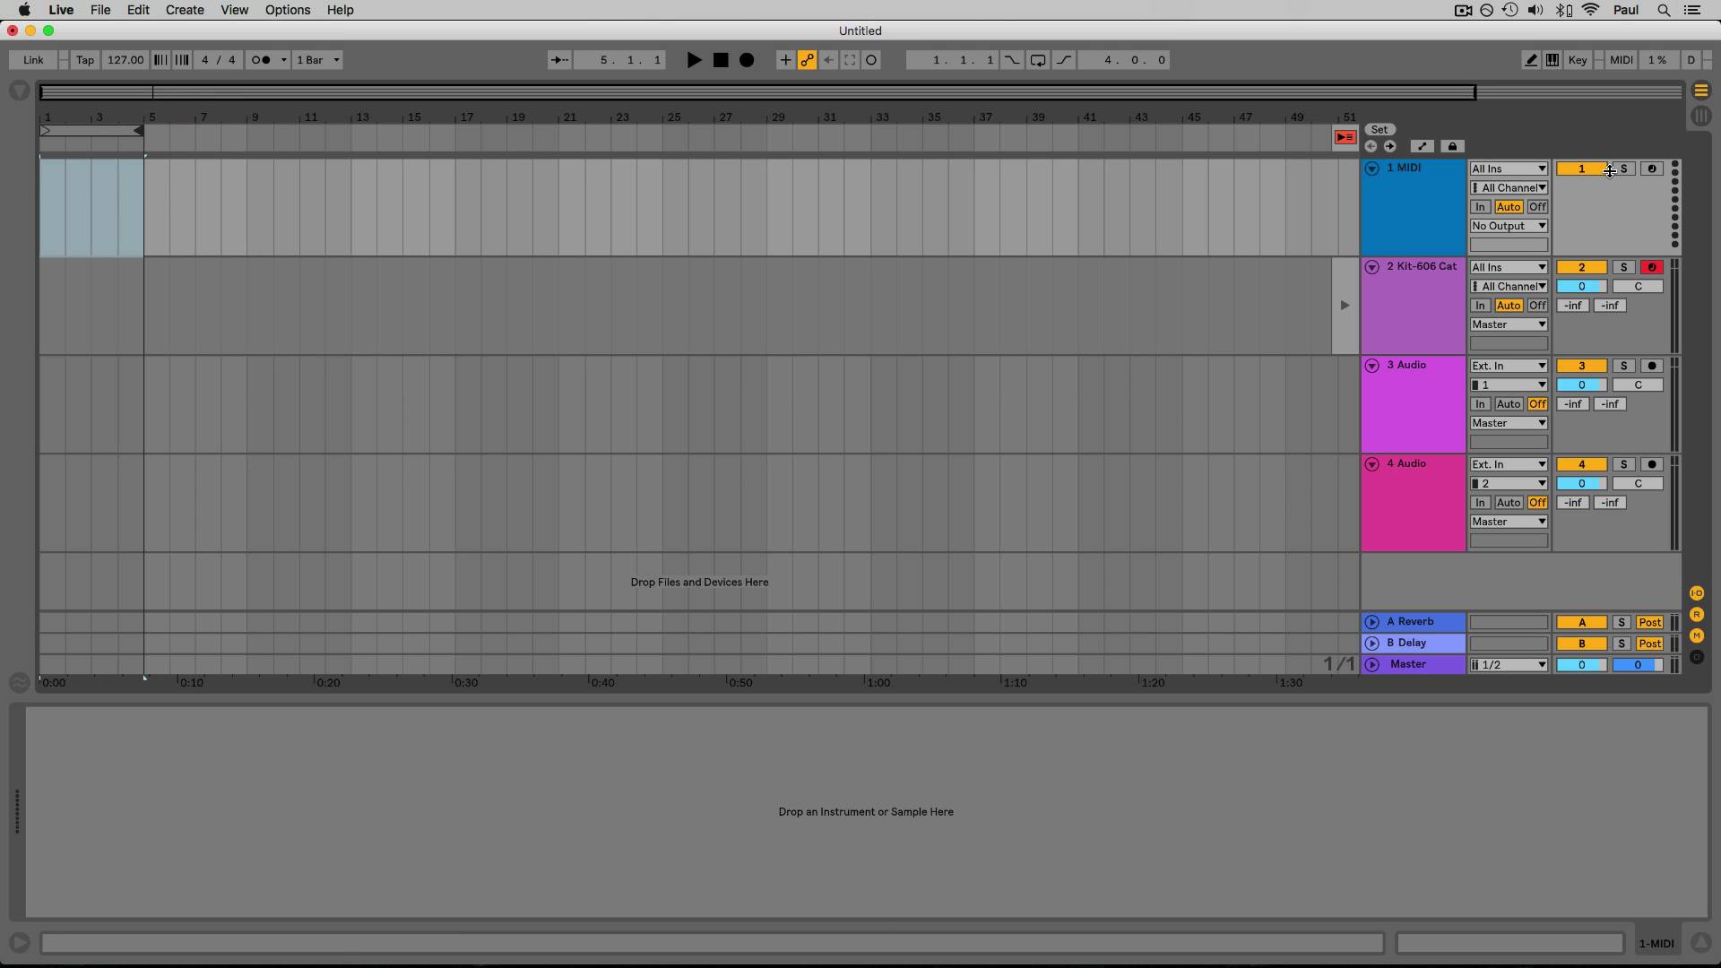
left_click(1530, 61)
Turn Draw Mode off, toggle the computer MIDI keyboard, enable Key Map, and go to Session view
left_click(1531, 60)
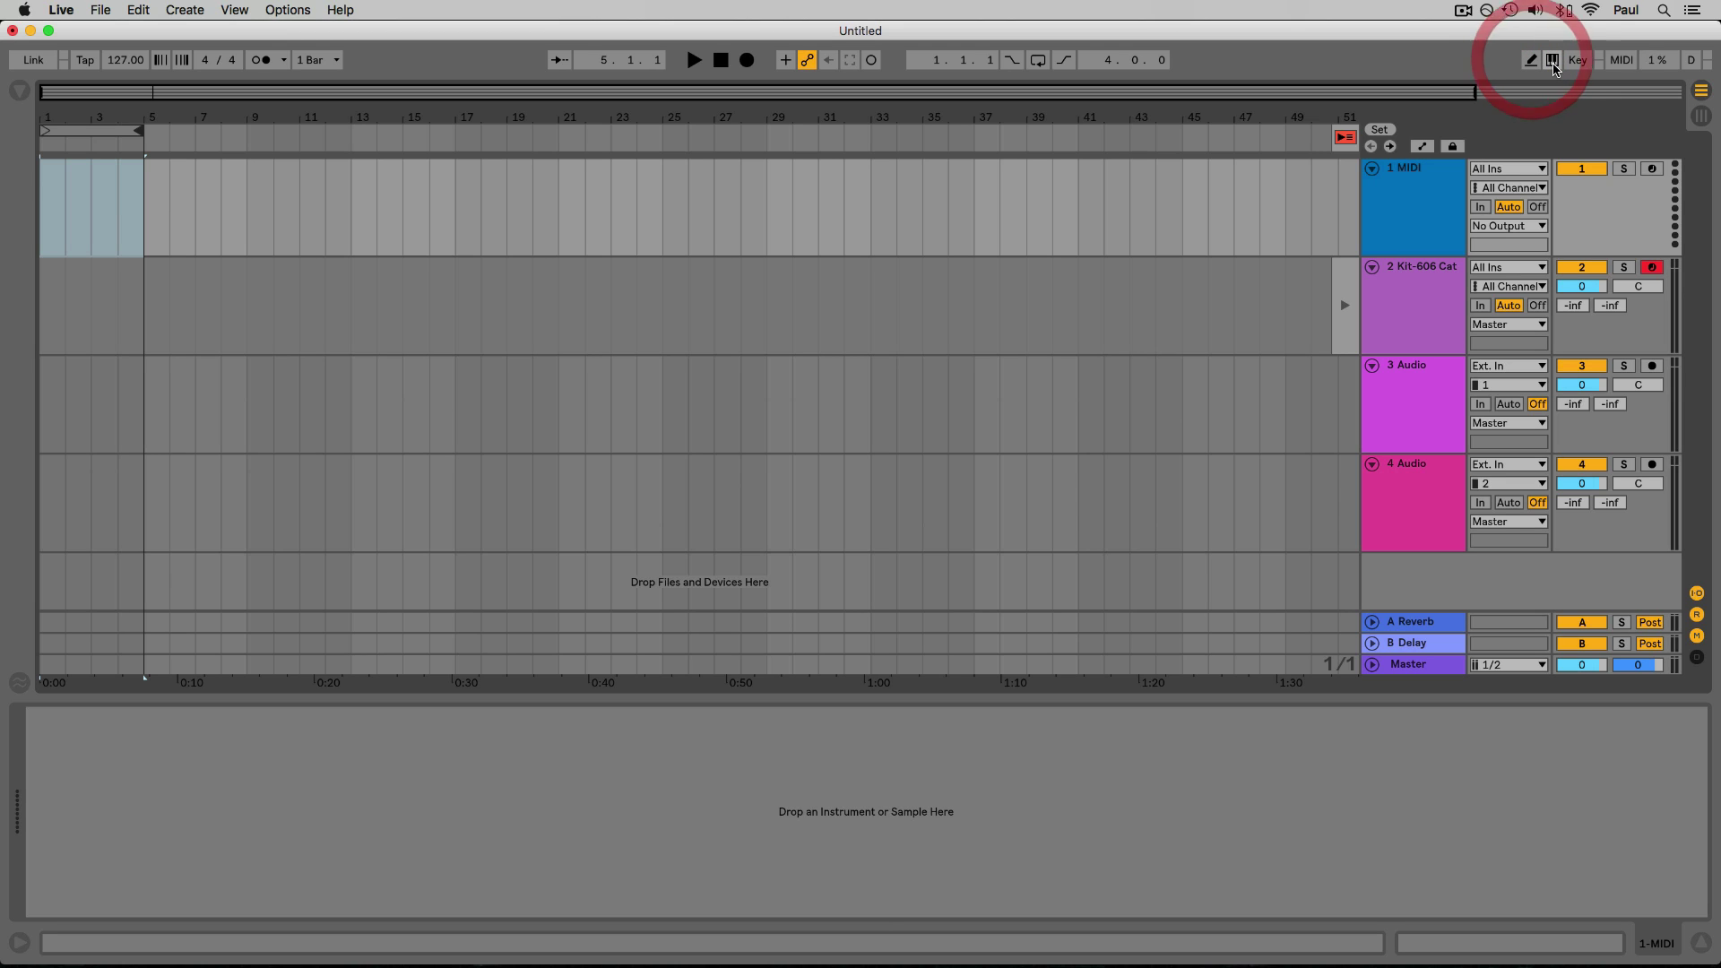
left_click(1554, 61)
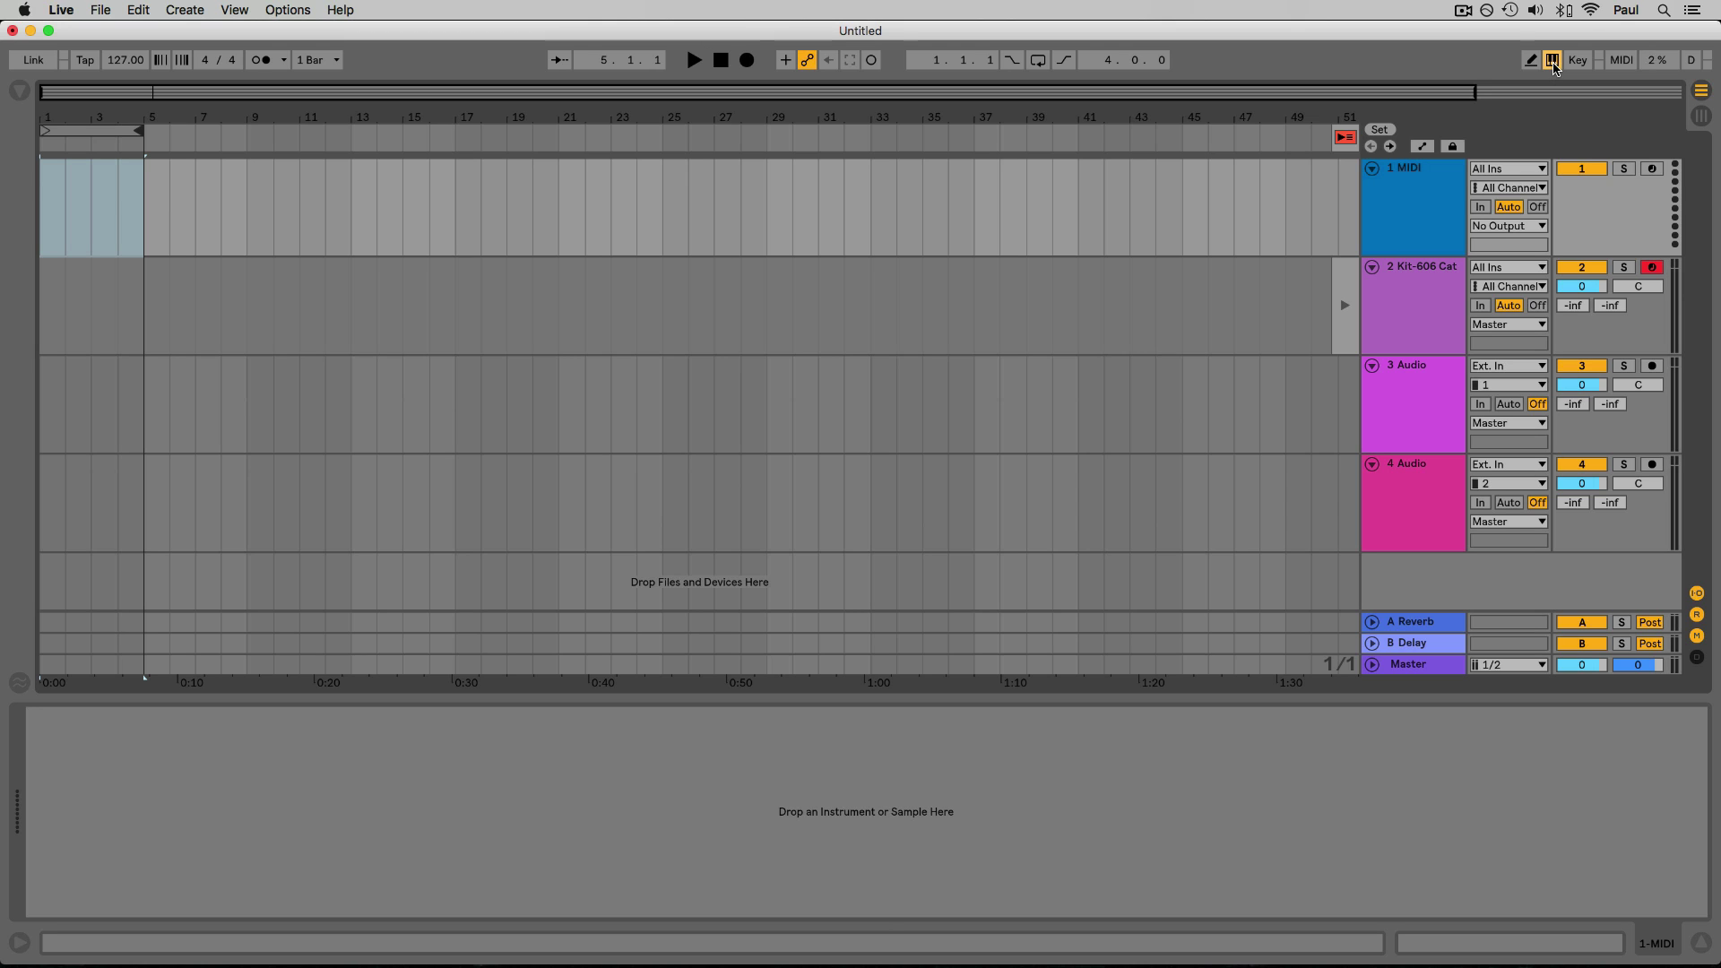
left_click(1556, 63)
left_click(1582, 63)
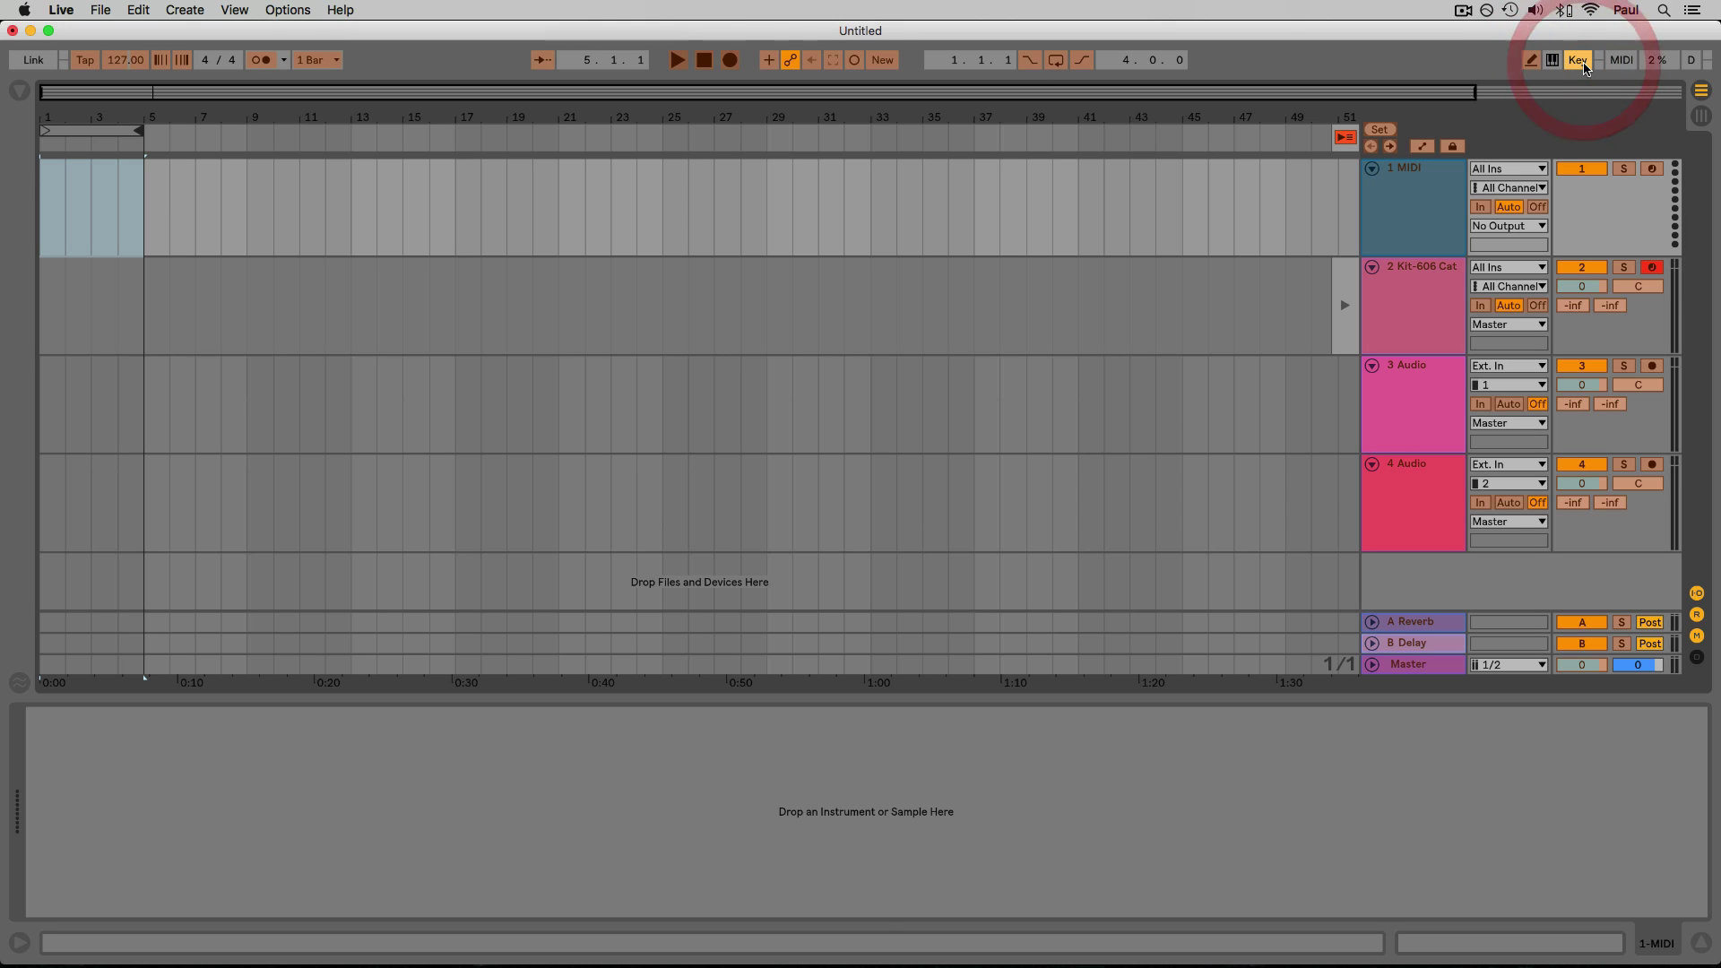
key("Tab")
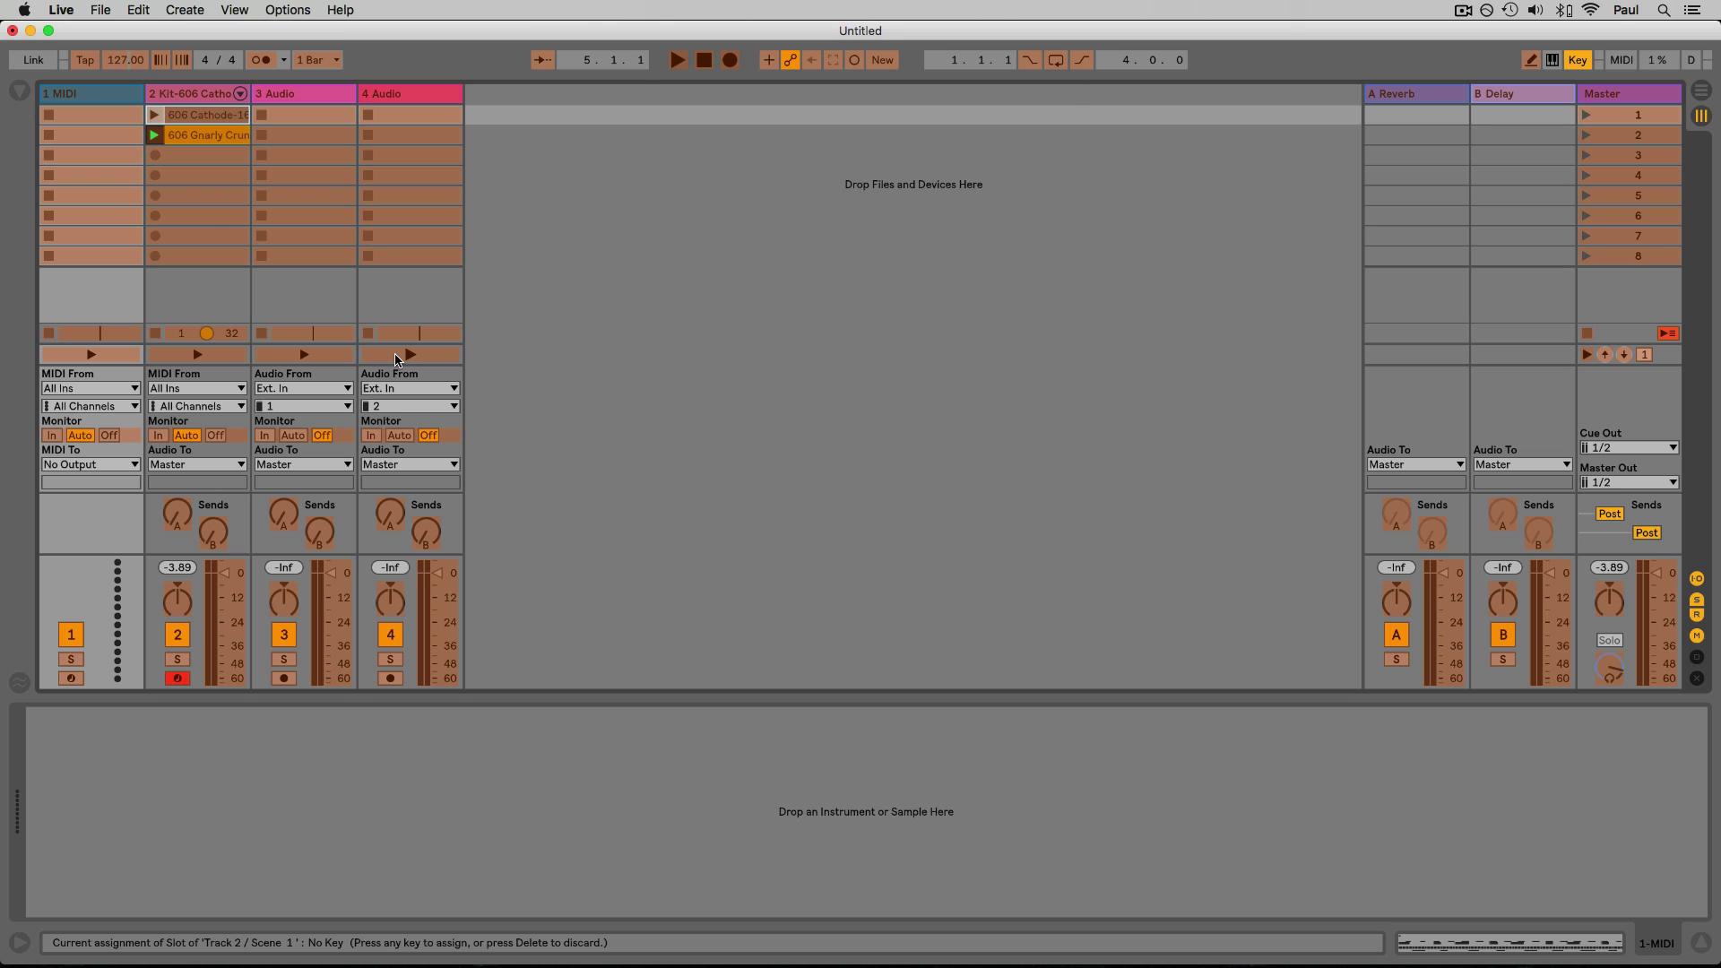
left_click(1578, 60)
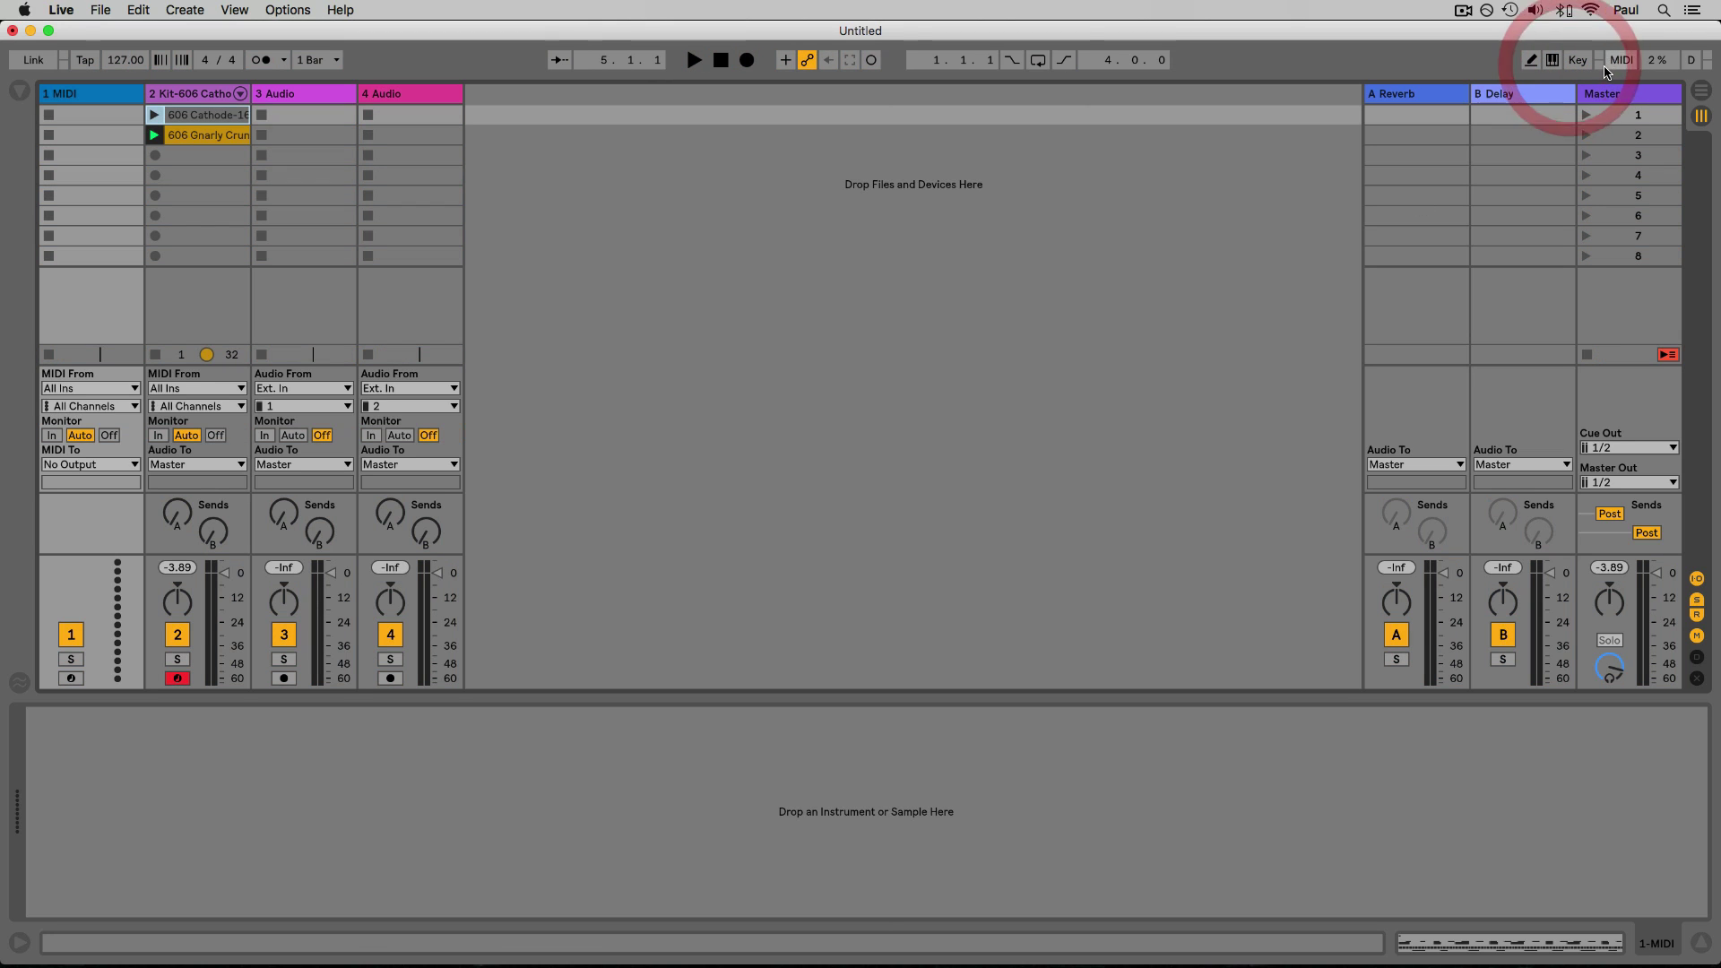
left_click(1621, 60)
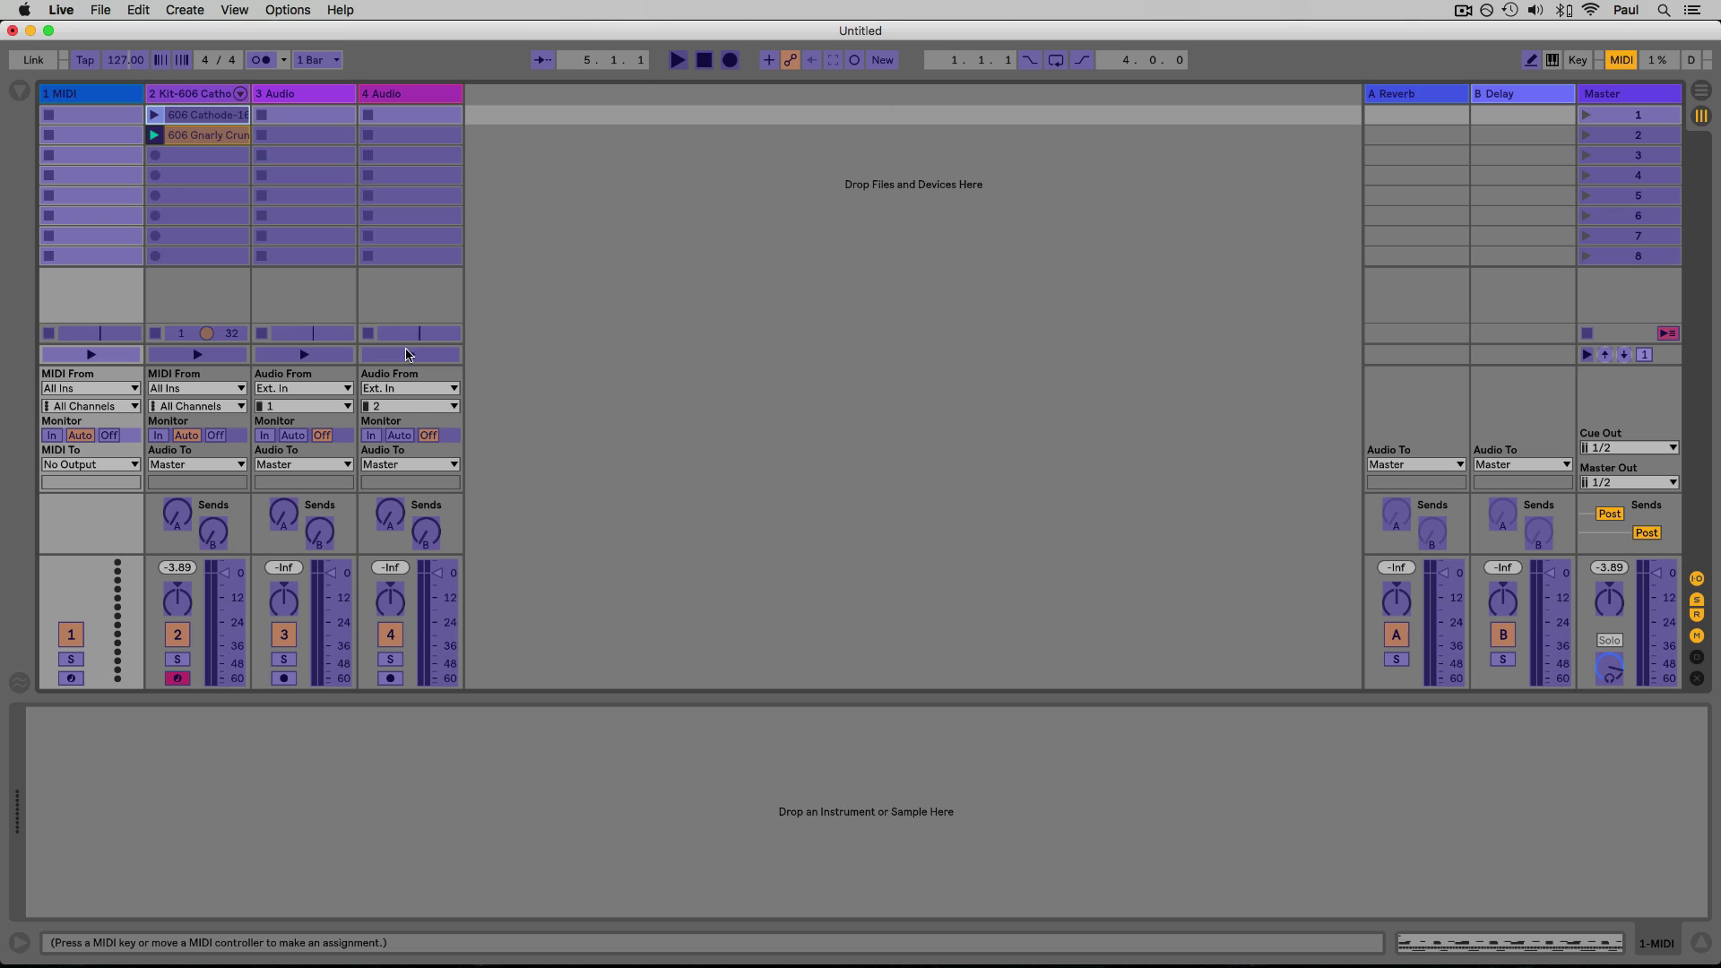
left_click(399, 516)
left_click(447, 589)
left_click(437, 537)
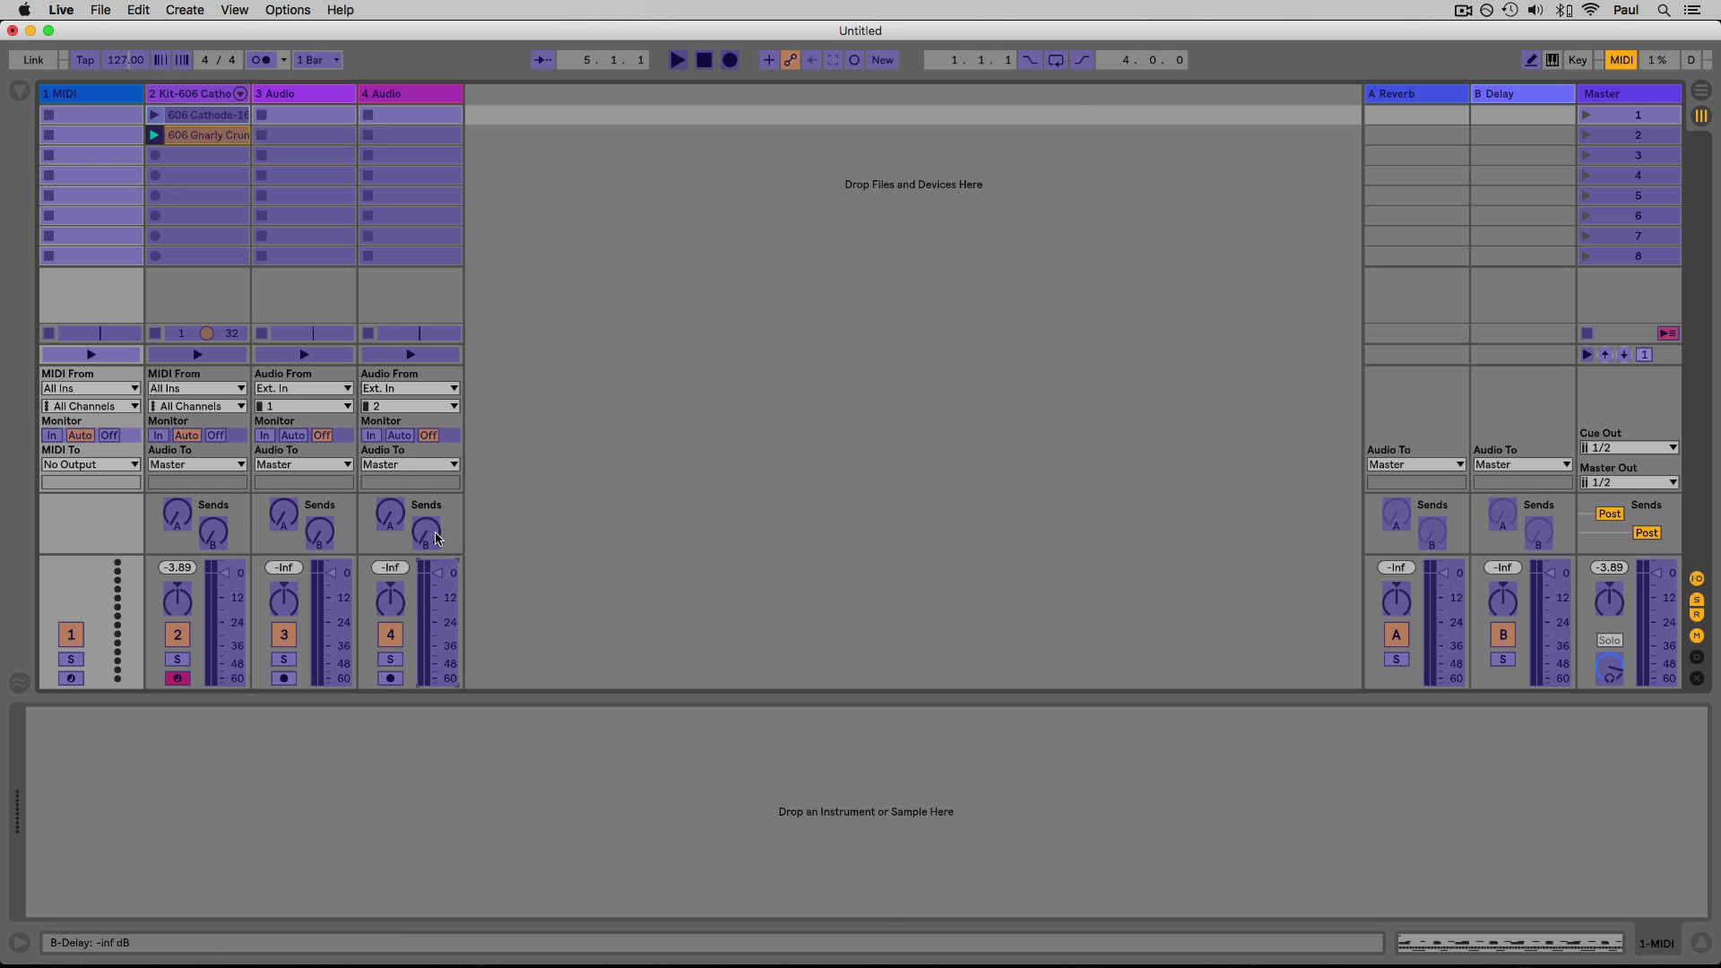
left_click(1622, 59)
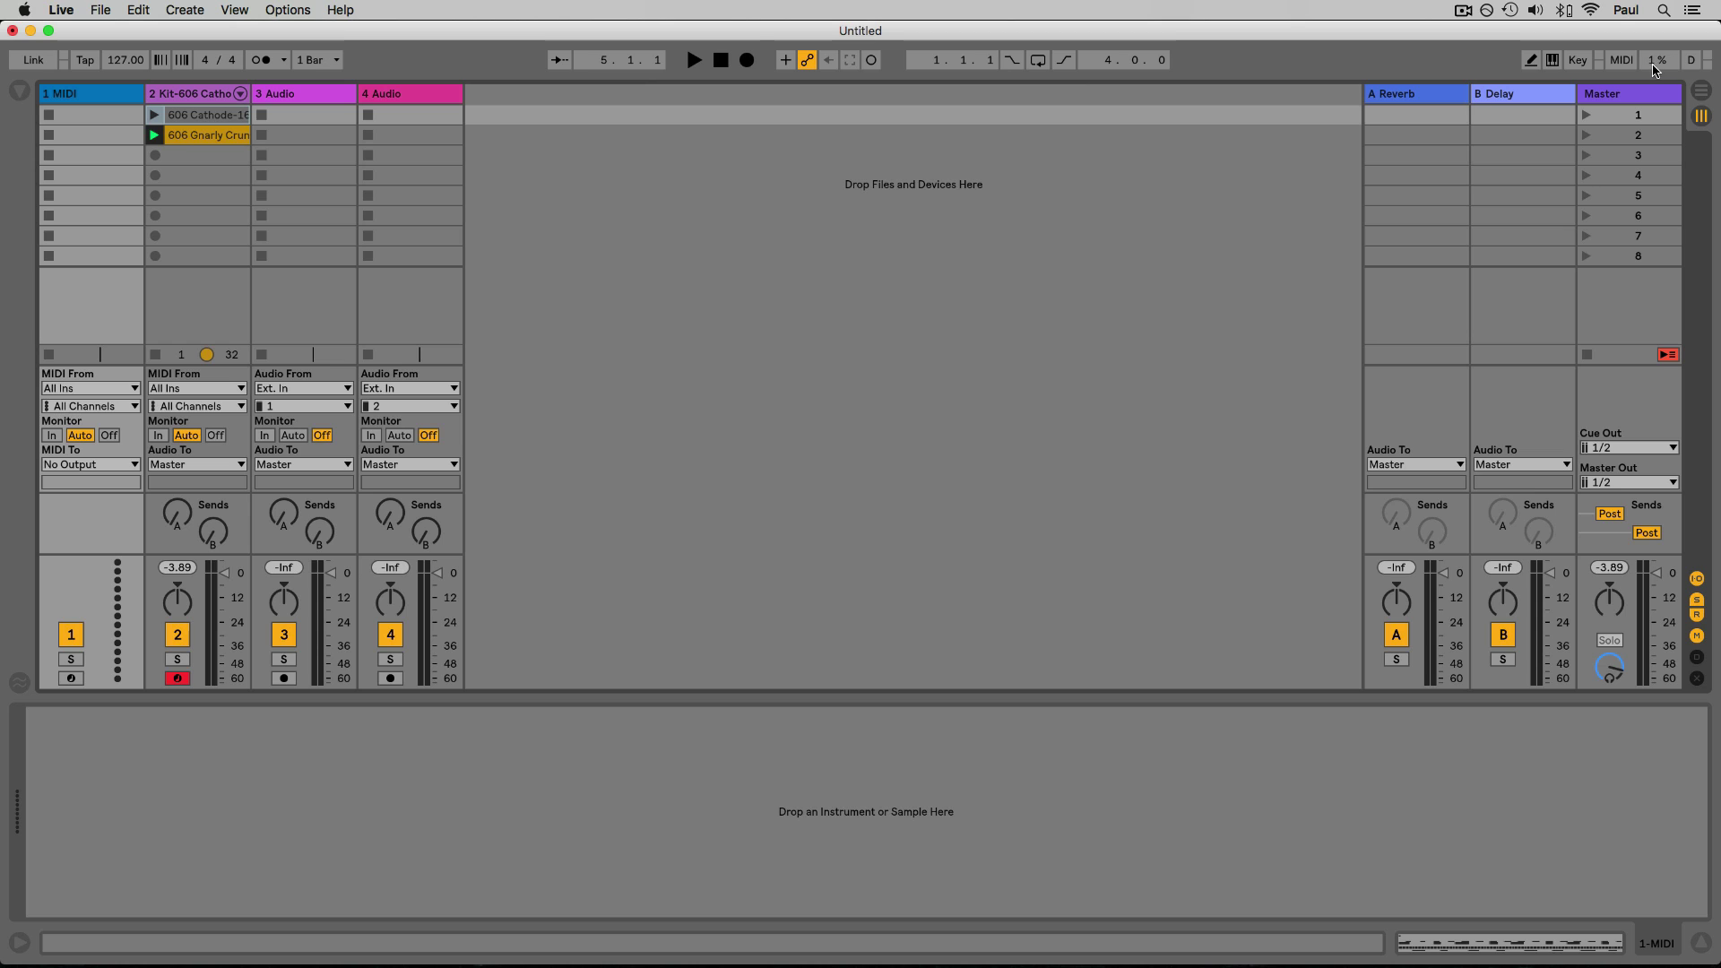
Play the set briefly, stop it, and flip between the Arrangement and Session views
key("space")
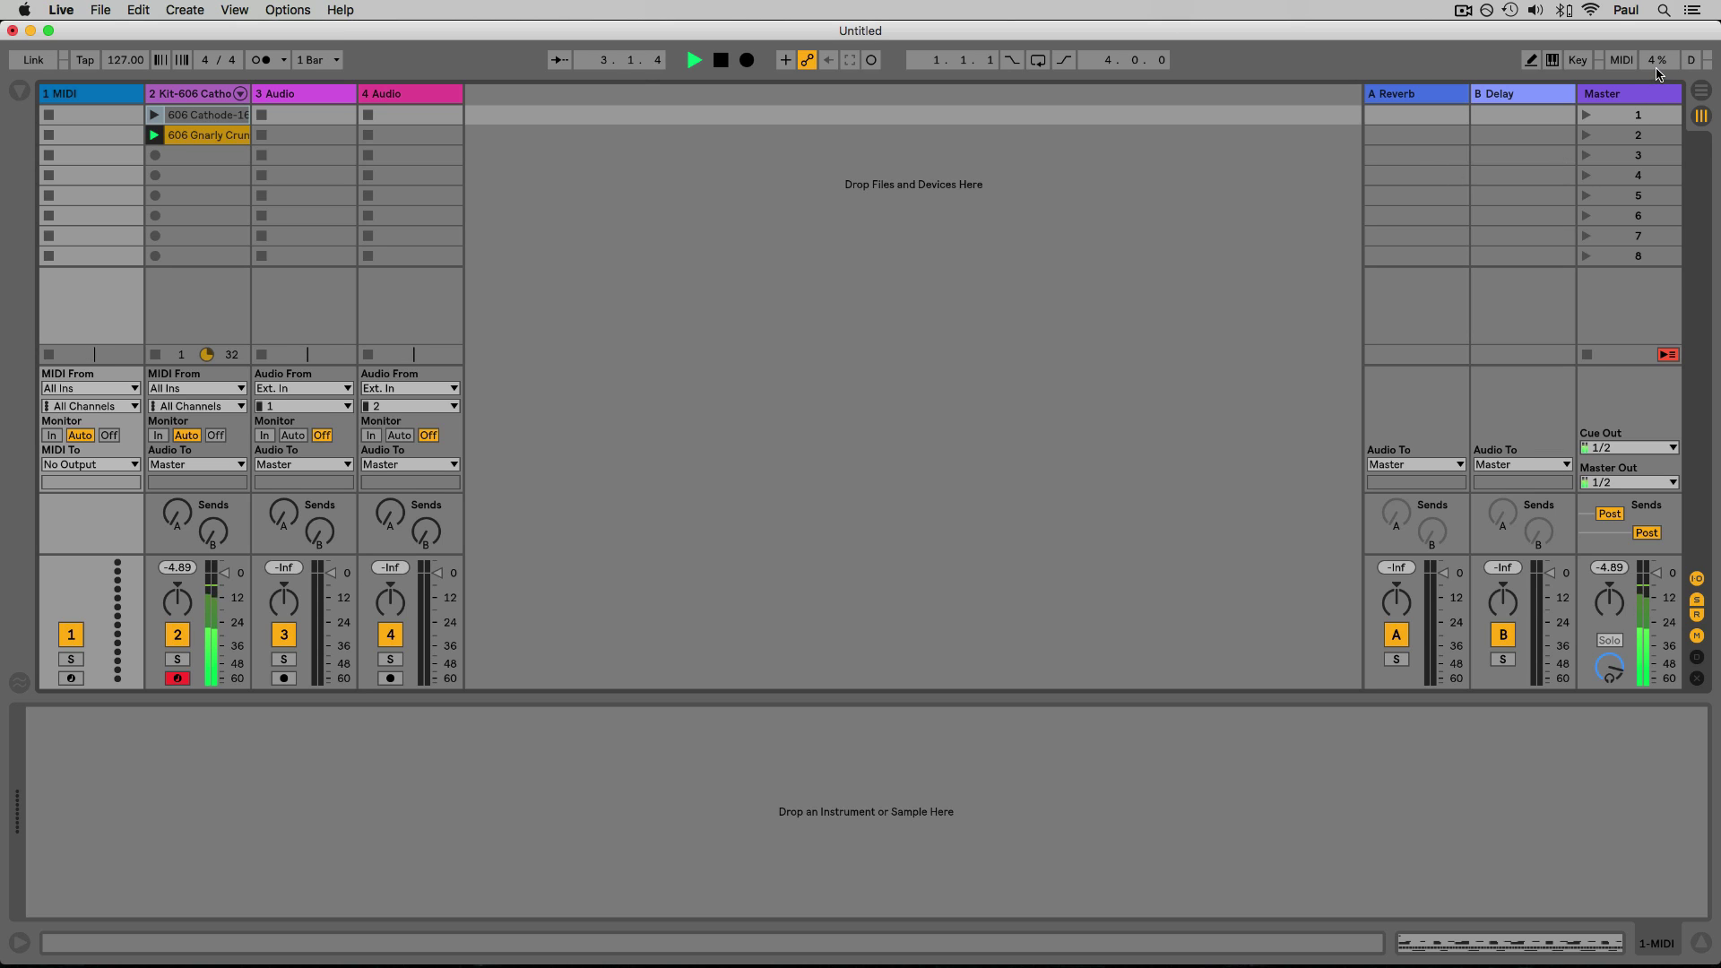
key("space")
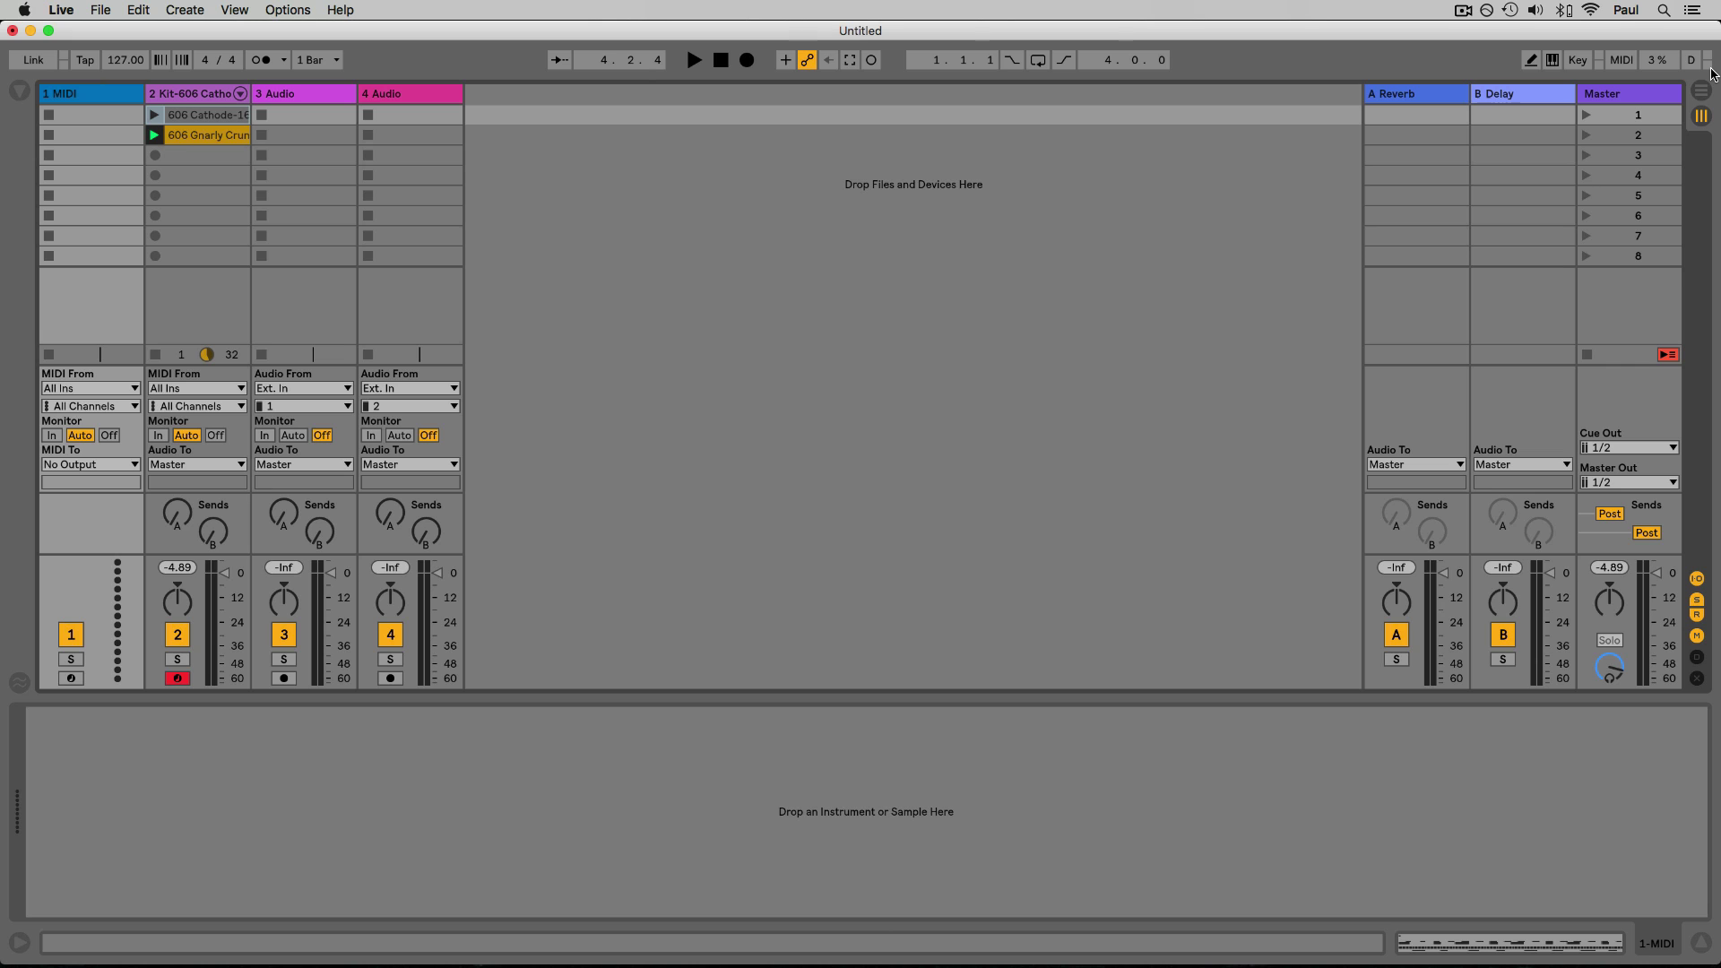
left_click(1703, 115)
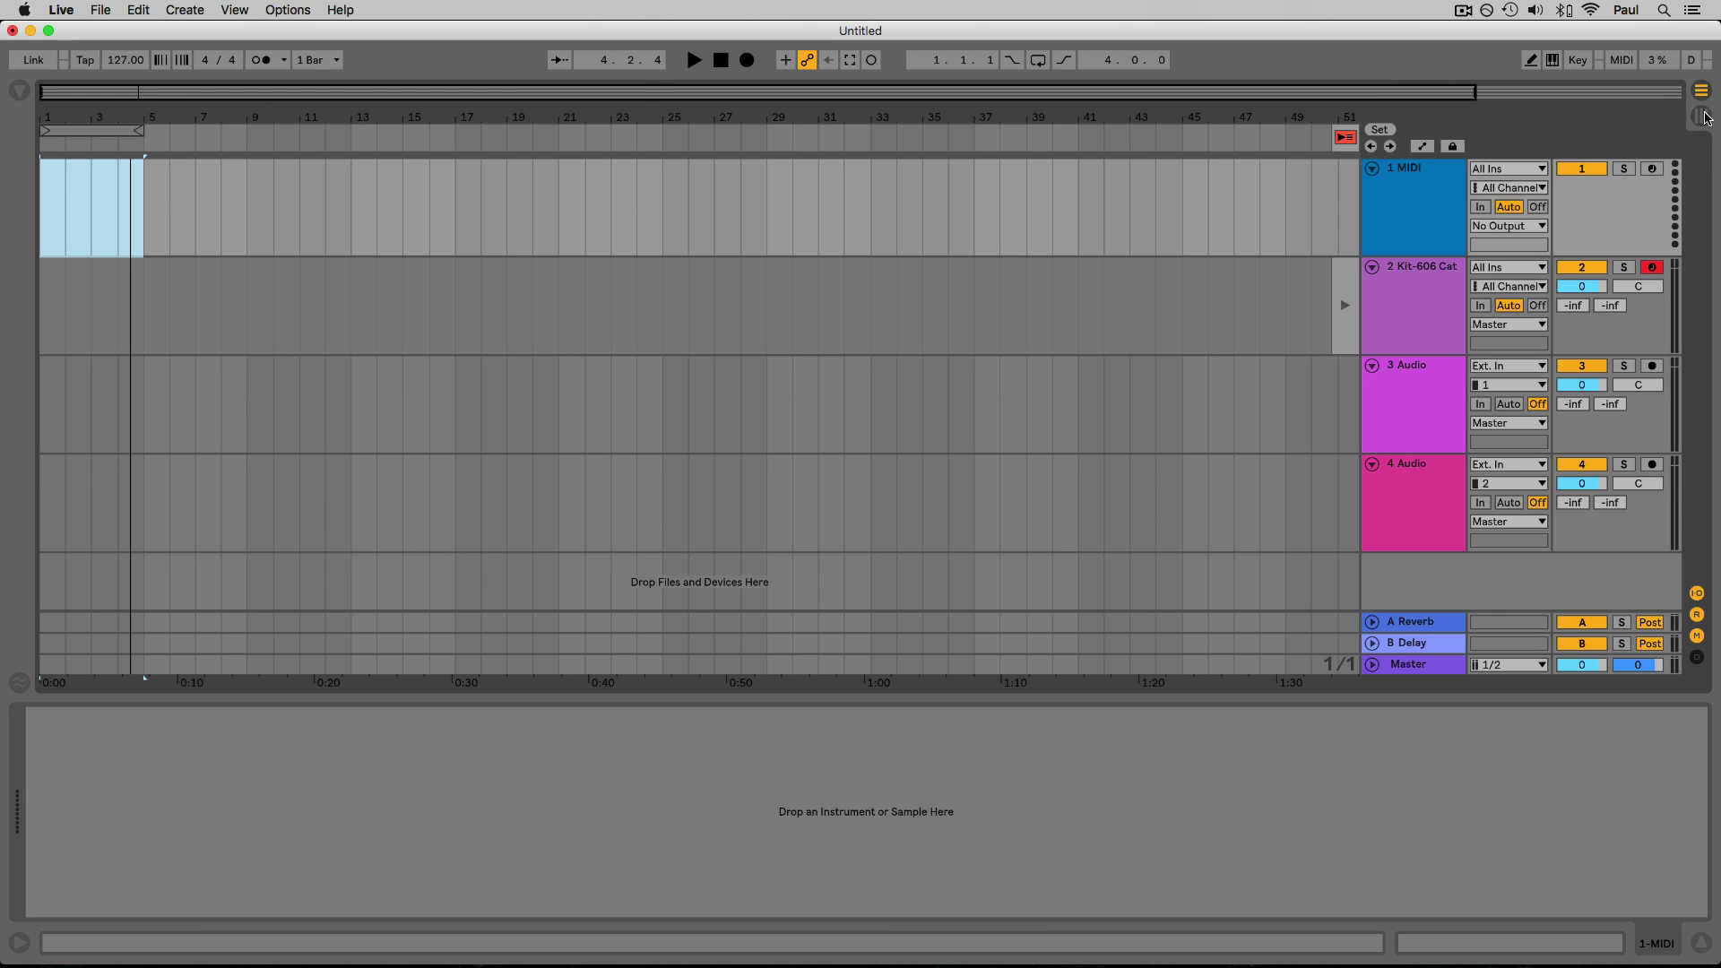
left_click(1704, 114)
left_click(1703, 107)
left_click(1703, 103)
left_click(1702, 97)
left_click(1703, 117)
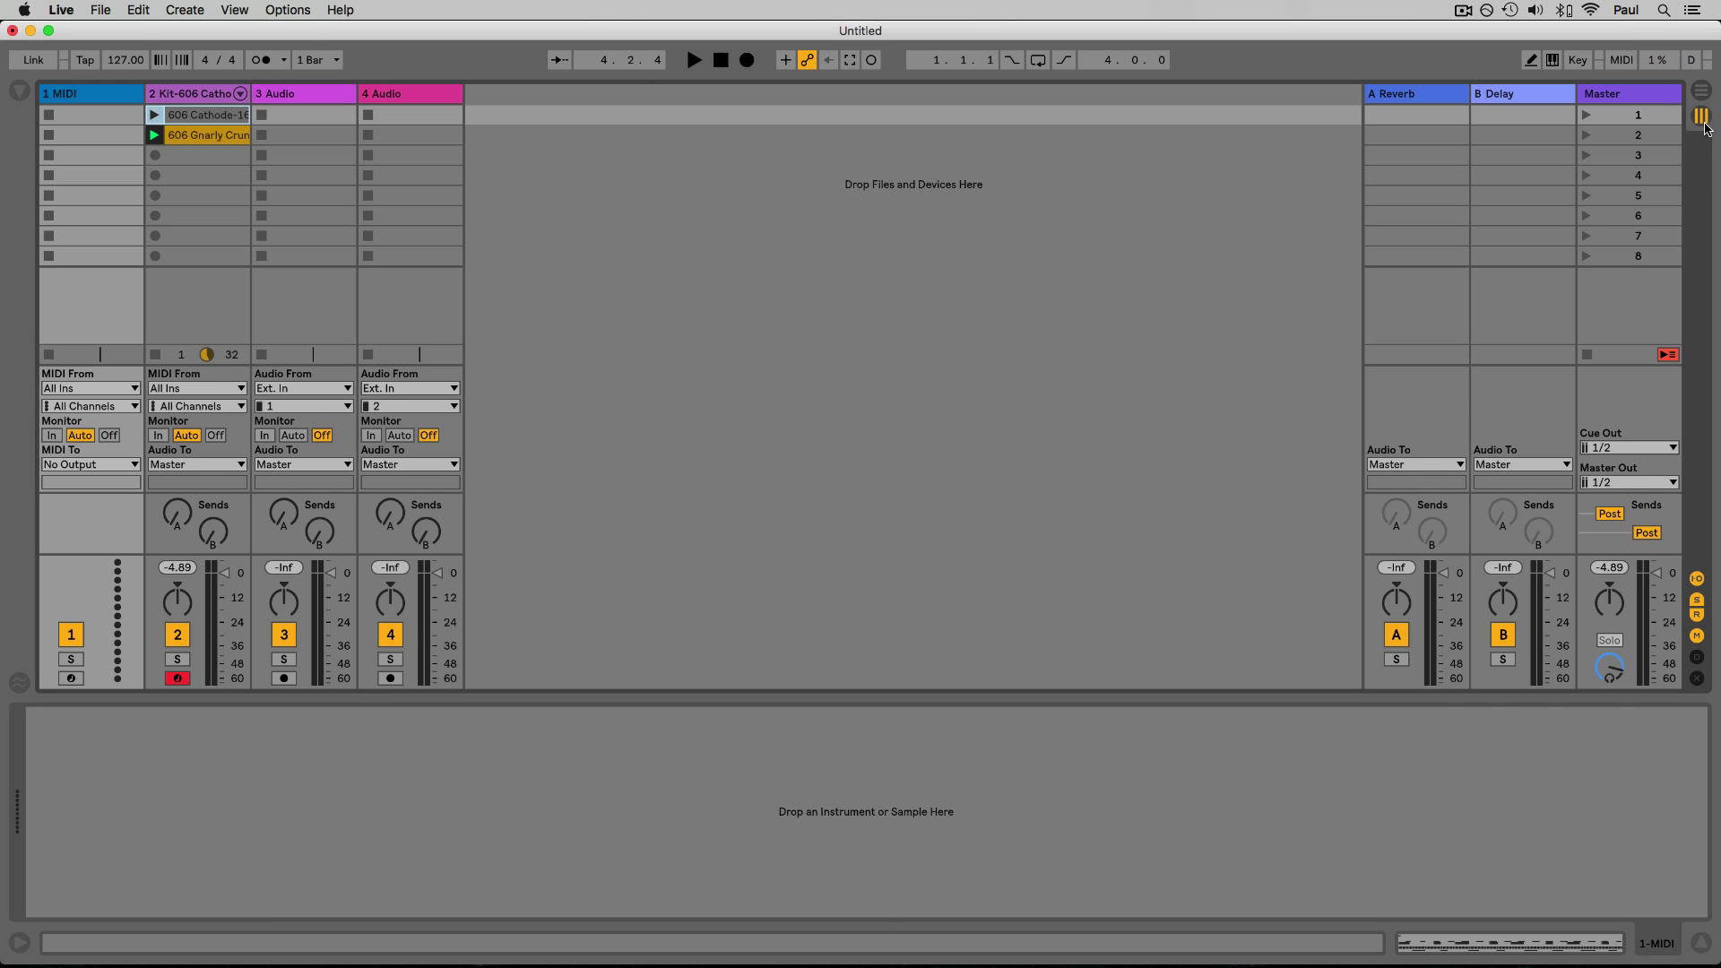
key("Tab")
key("Tab")
key("Tab")
key("Tab")
Toggle the mixer's I/O section and leave track 4's input on Ext. In
left_click(1697, 580)
left_click(1697, 580)
left_click(1697, 580)
left_click(1697, 580)
left_click(425, 391)
left_click(425, 397)
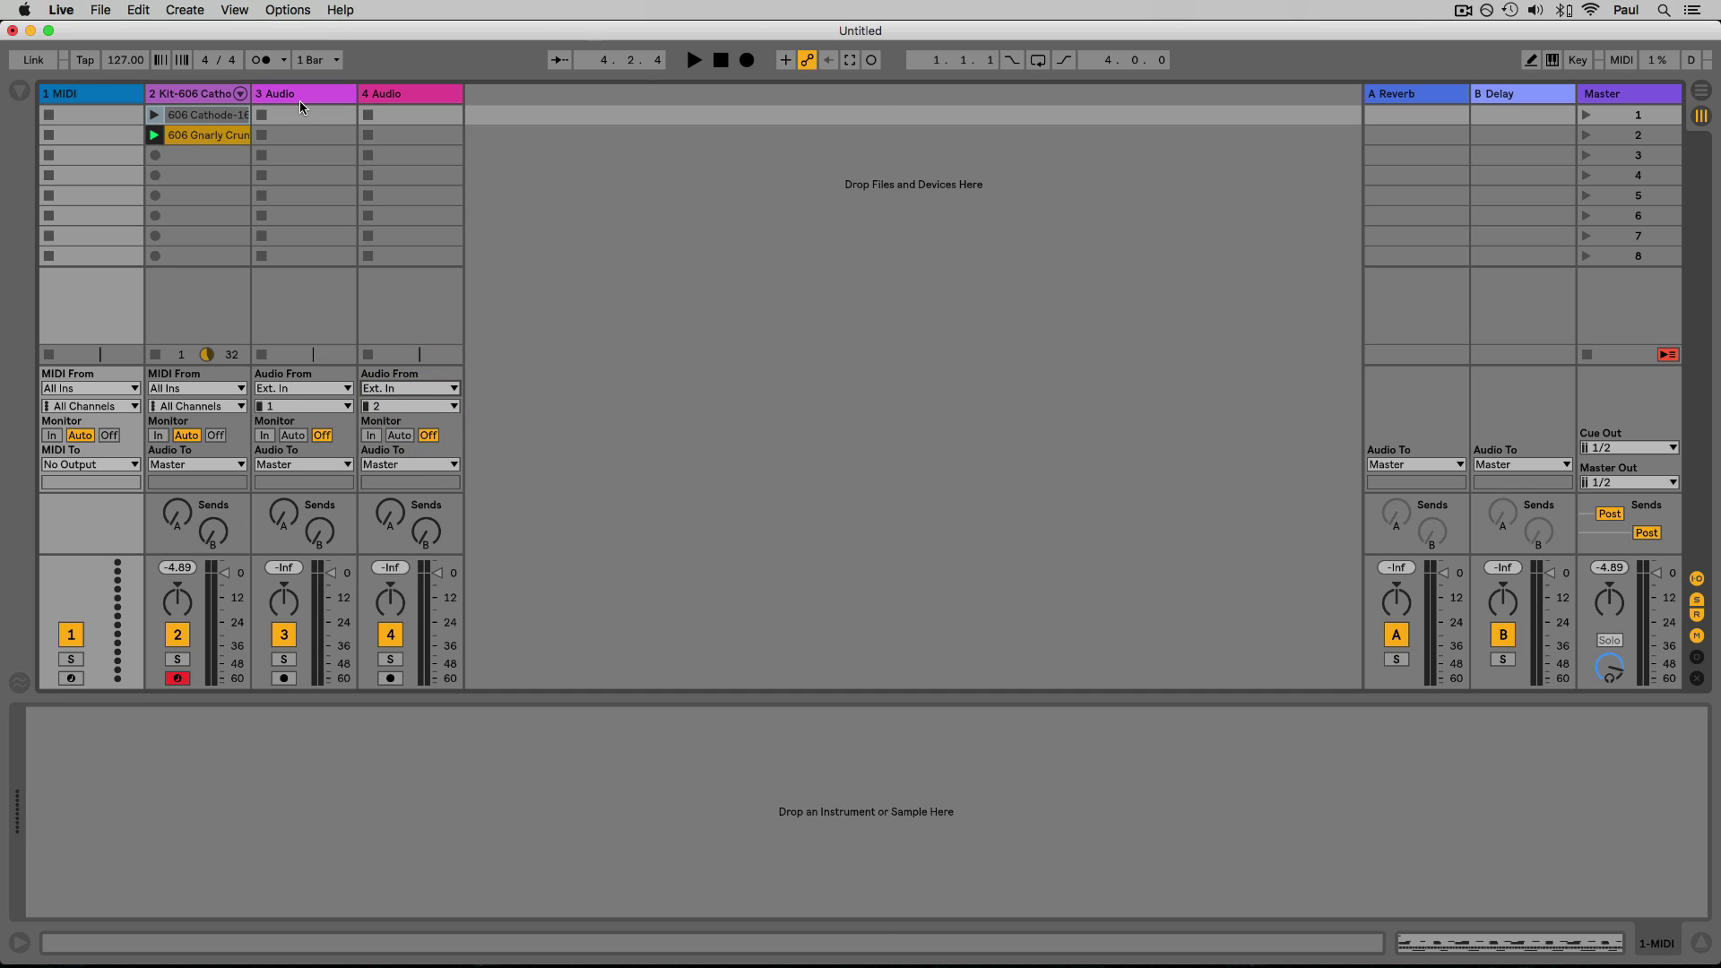
Keep track 3 routed to Master and view the Reverb and Delay return devices
left_click(304, 466)
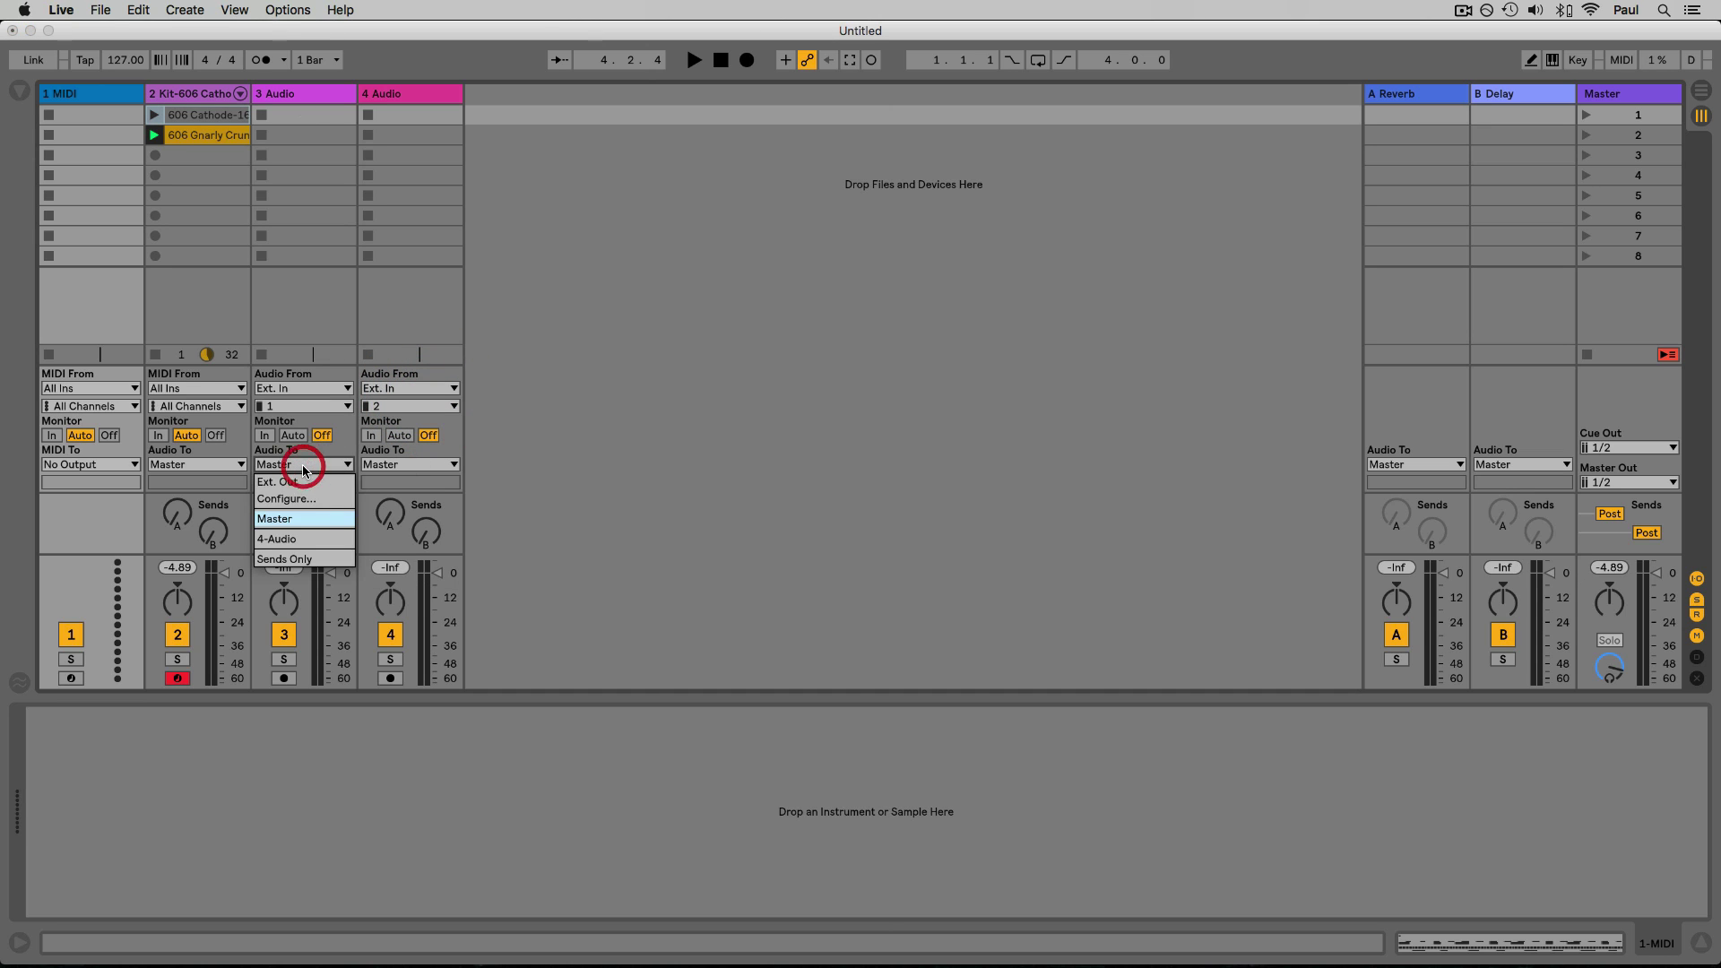
left_click(293, 518)
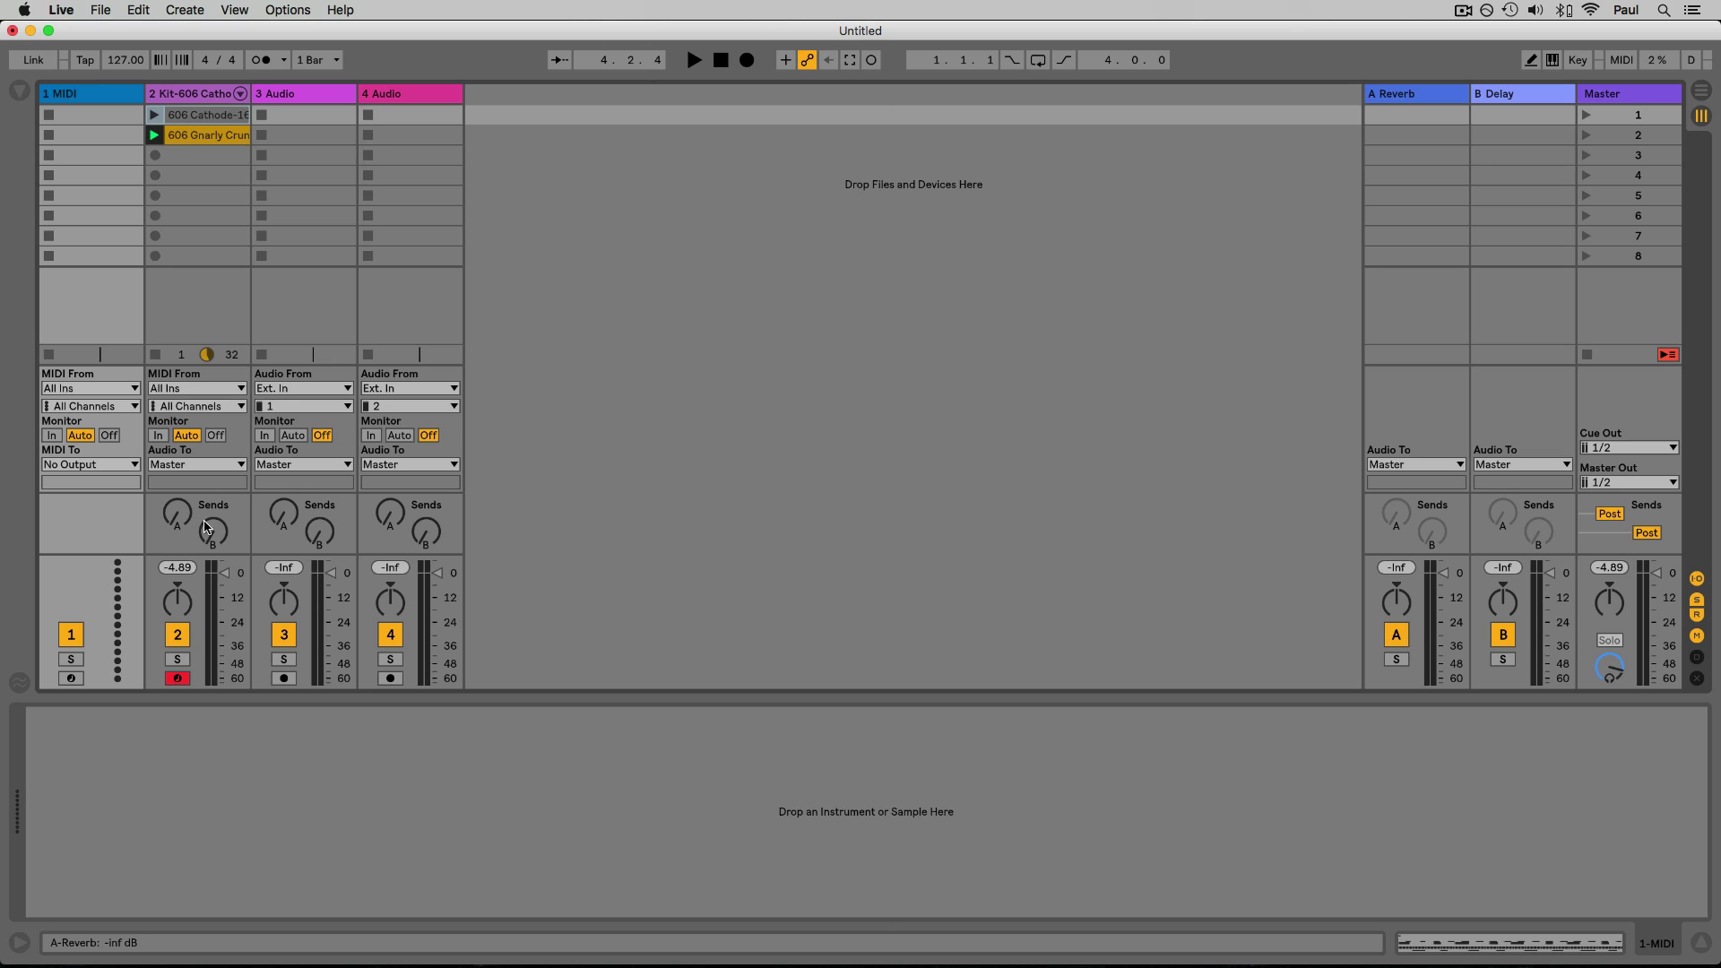
left_click(1384, 95)
left_click(1494, 102)
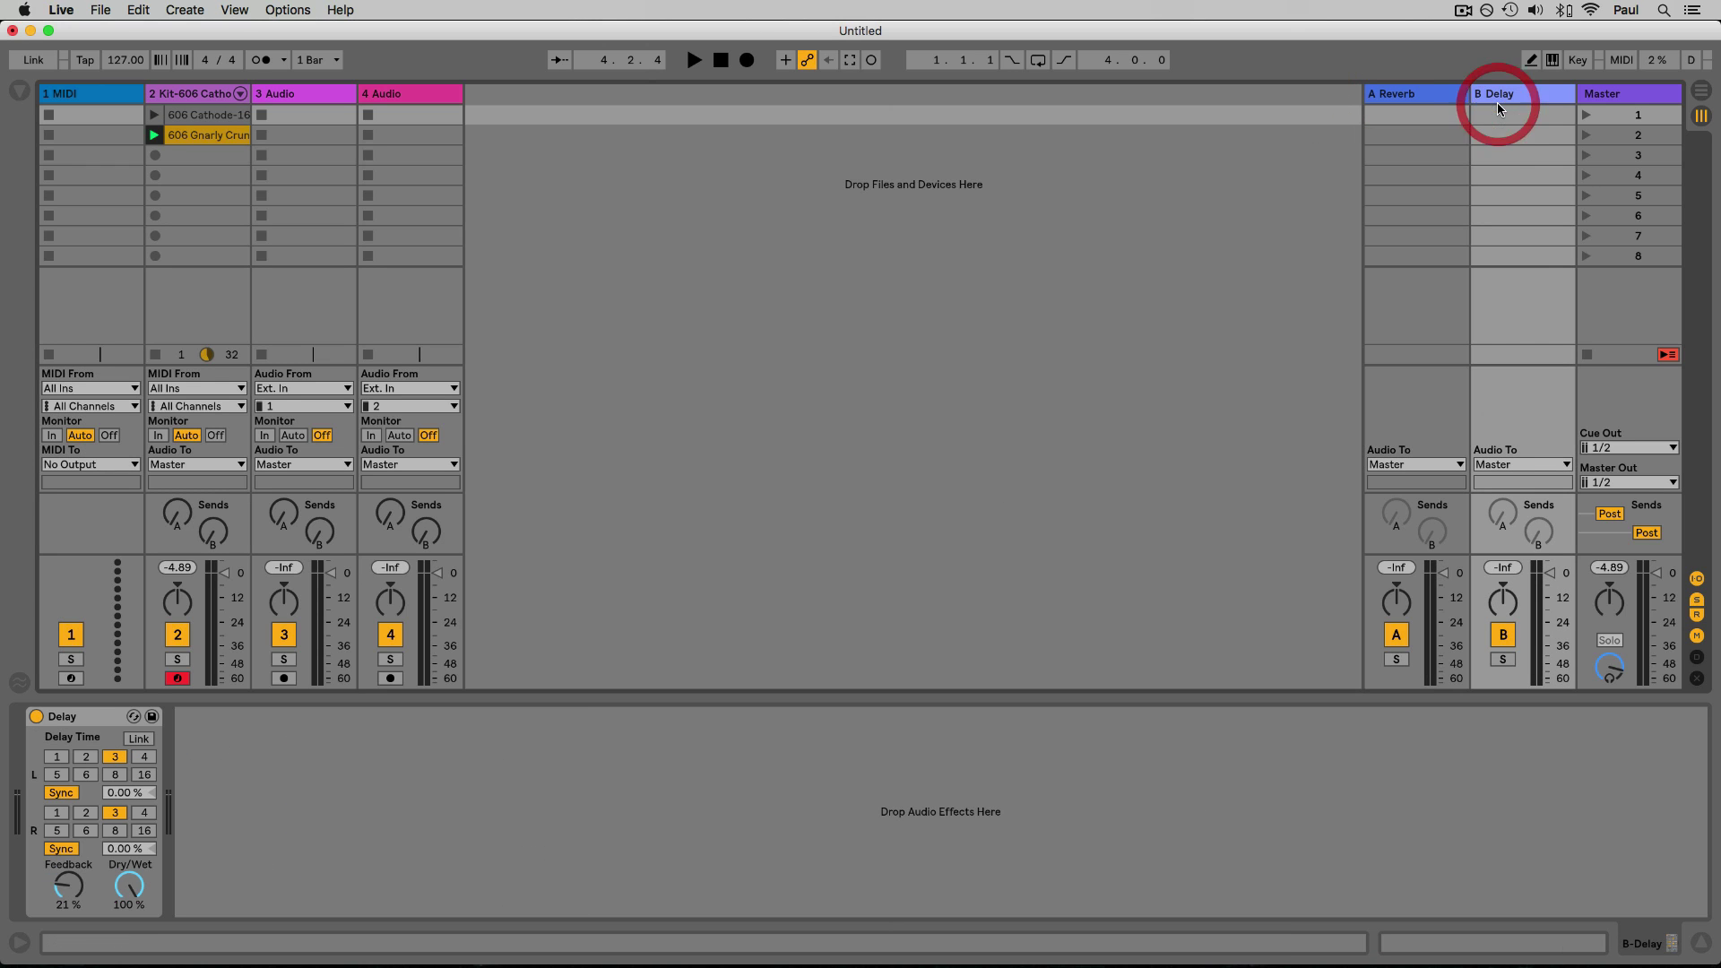
left_click(1420, 95)
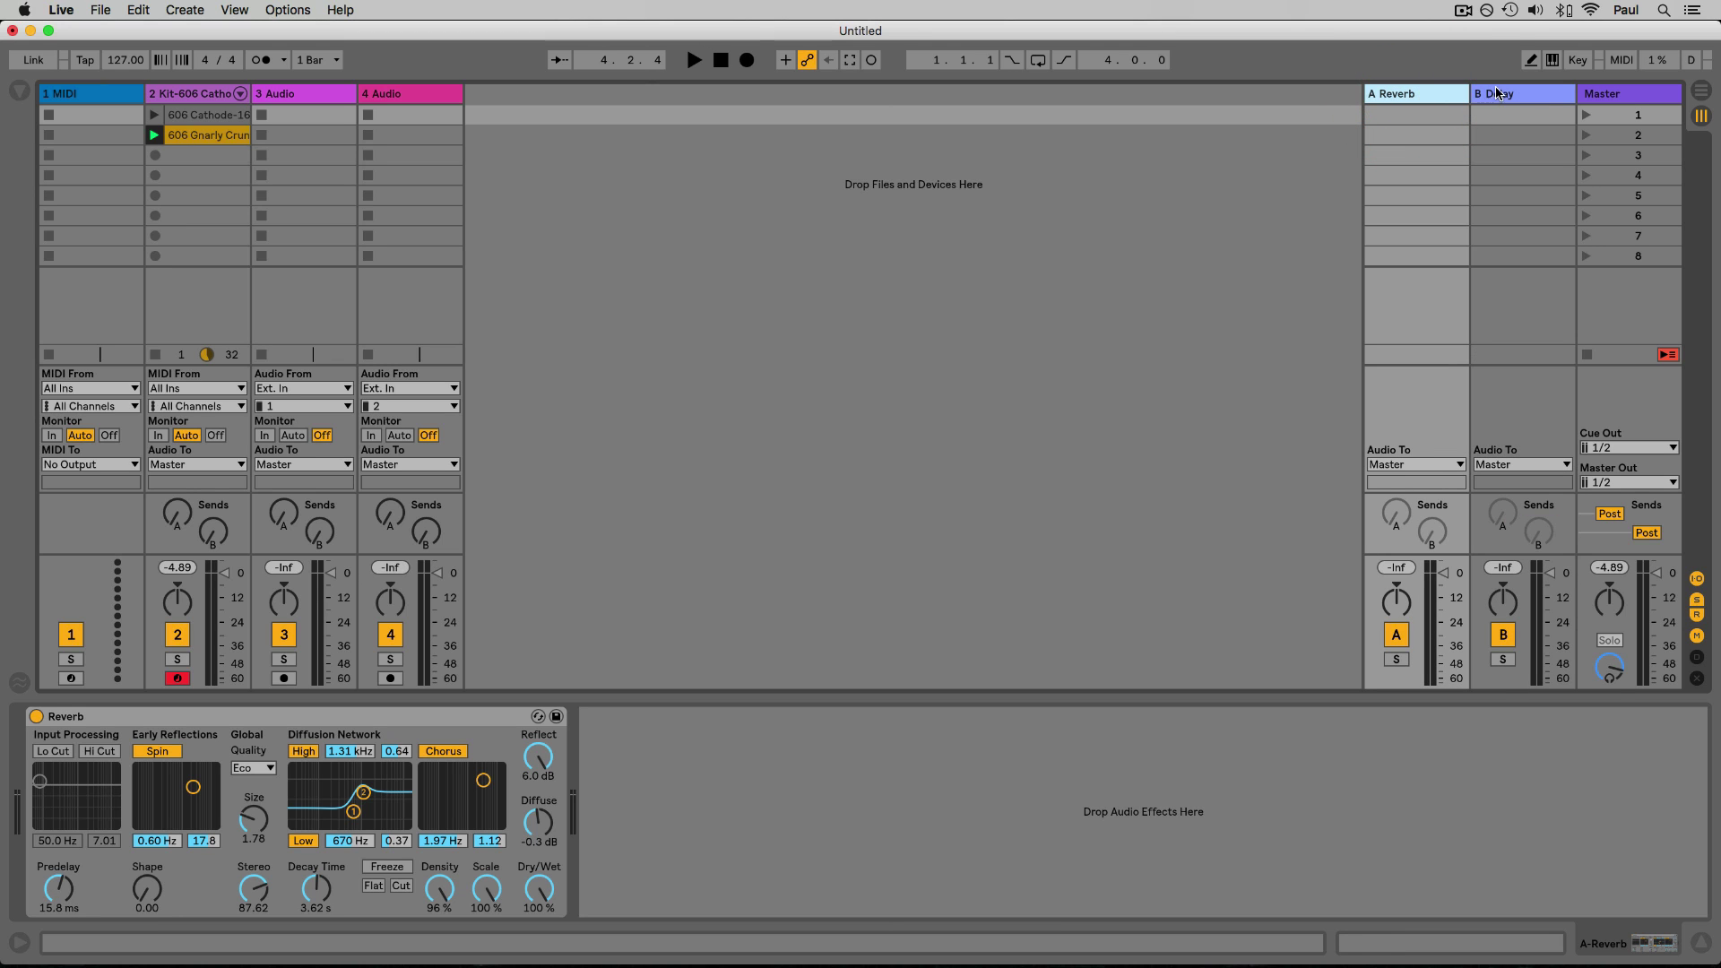
left_click(1497, 94)
Toggle the return tracks and track mixer sections off and on, ending with returns hidden
left_click(1699, 616)
left_click(1699, 617)
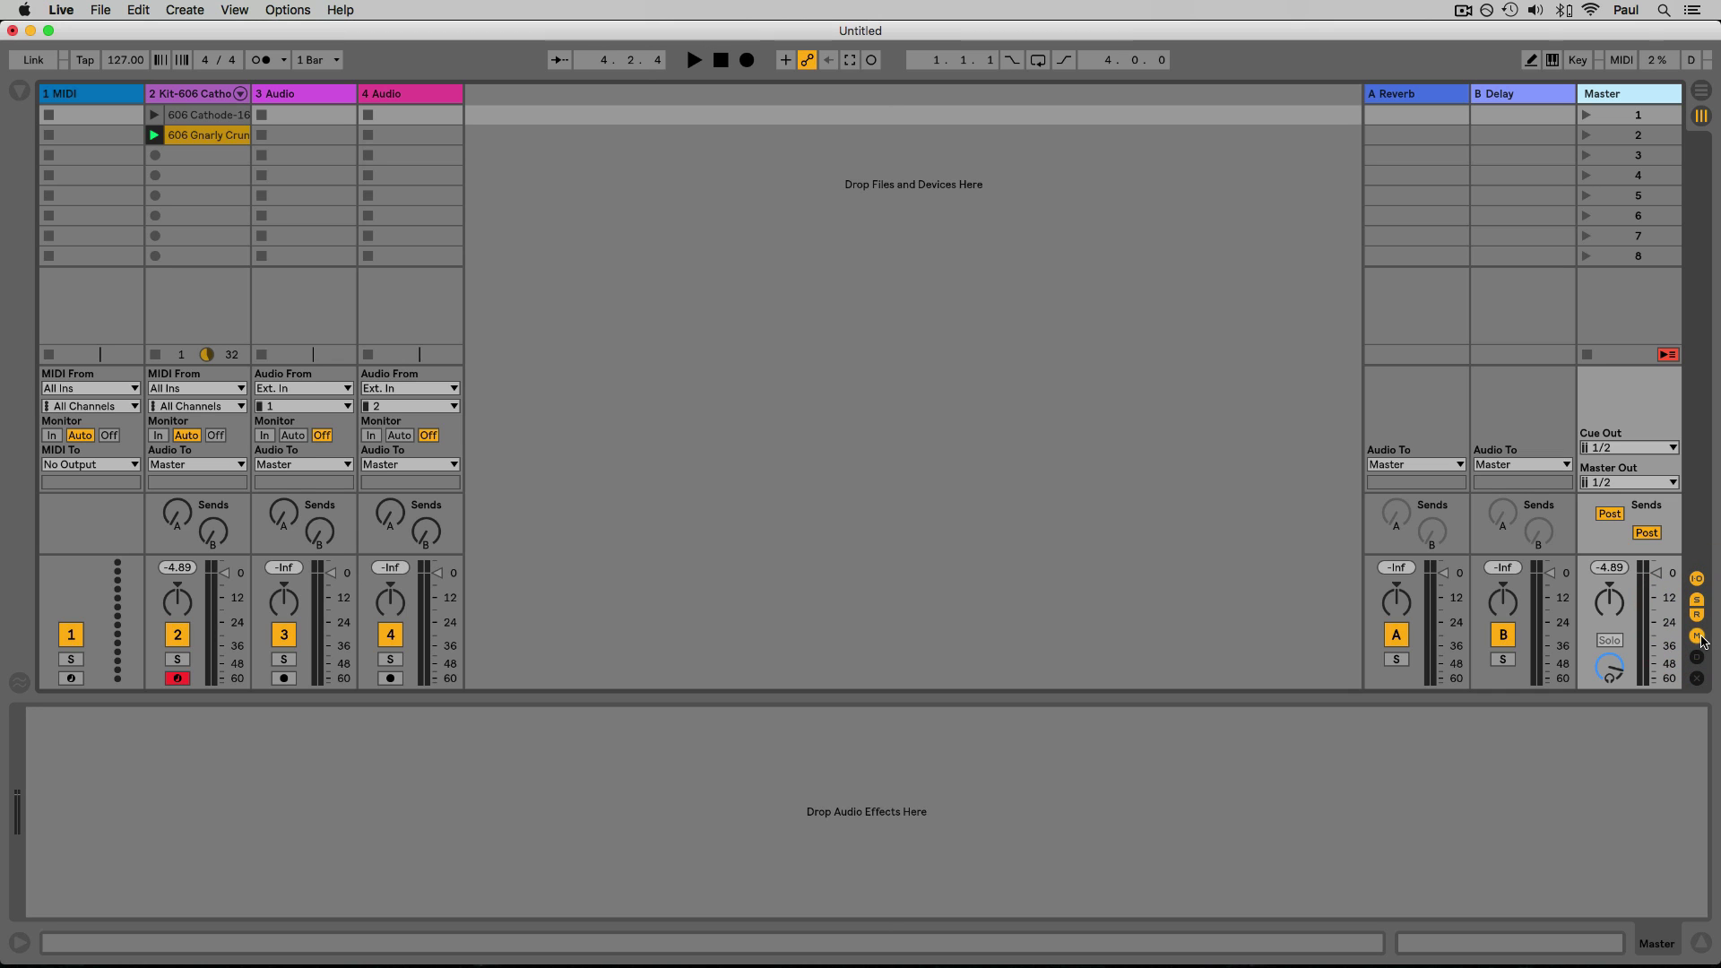
left_click(1698, 636)
left_click(1697, 636)
left_click(1697, 616)
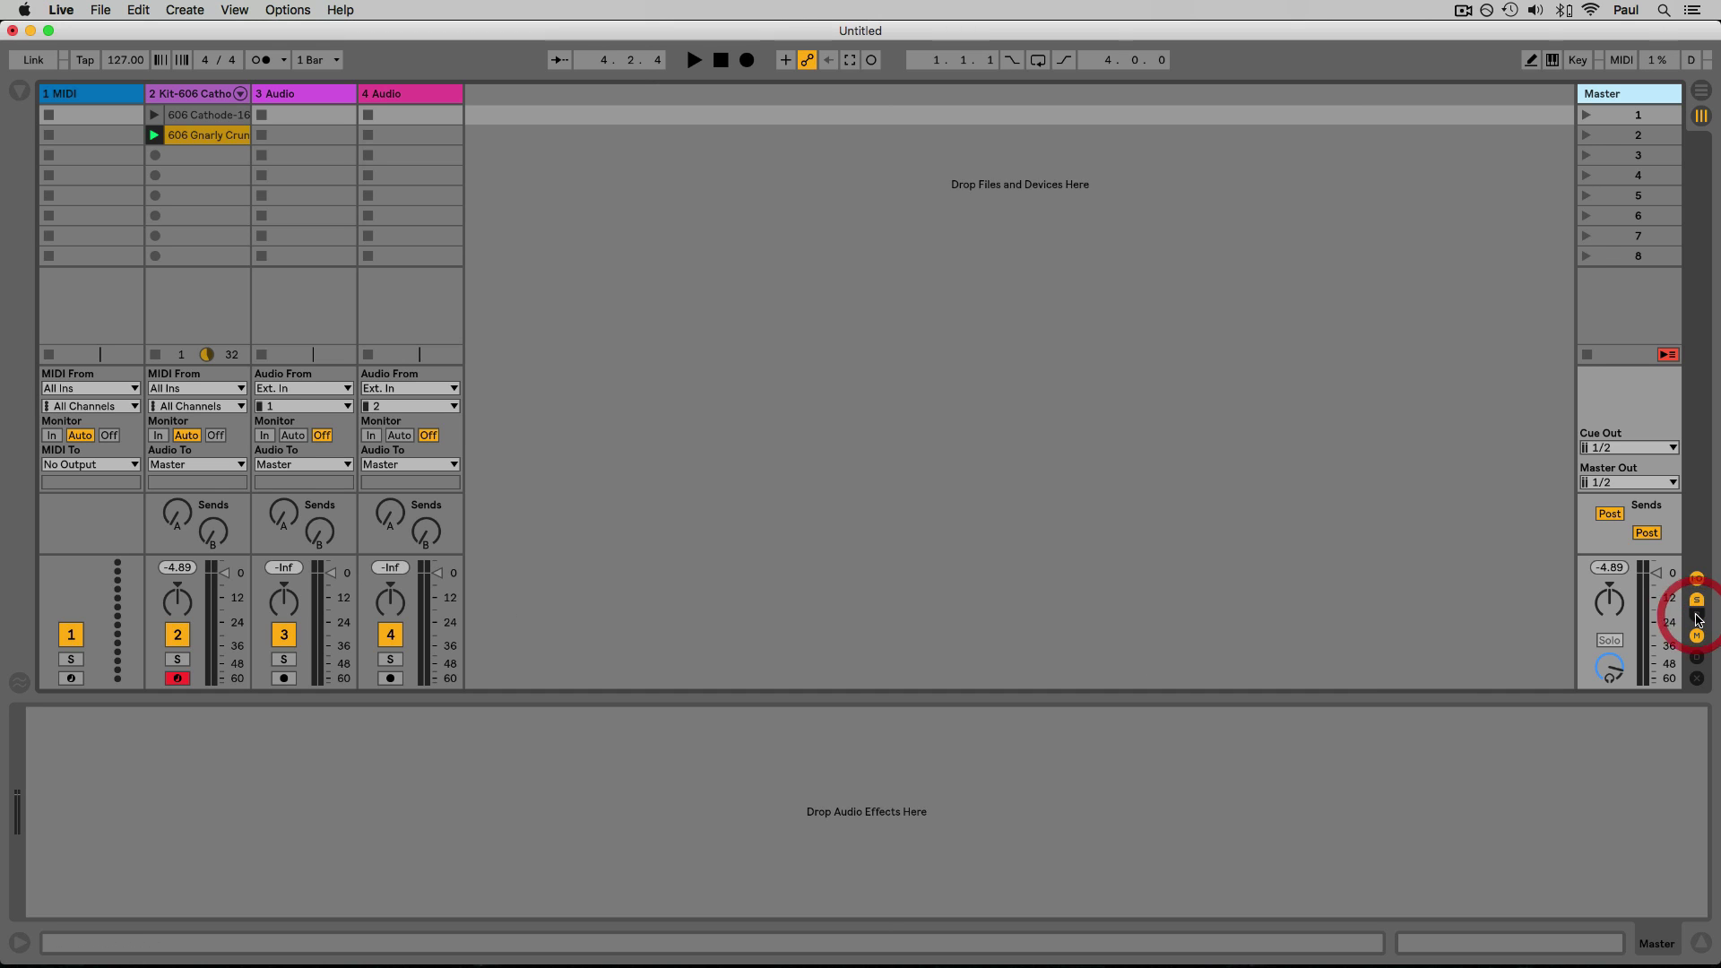
Toggle return and mixer sections in Arrangement View, then show Track Delay back in Session View
key("Tab")
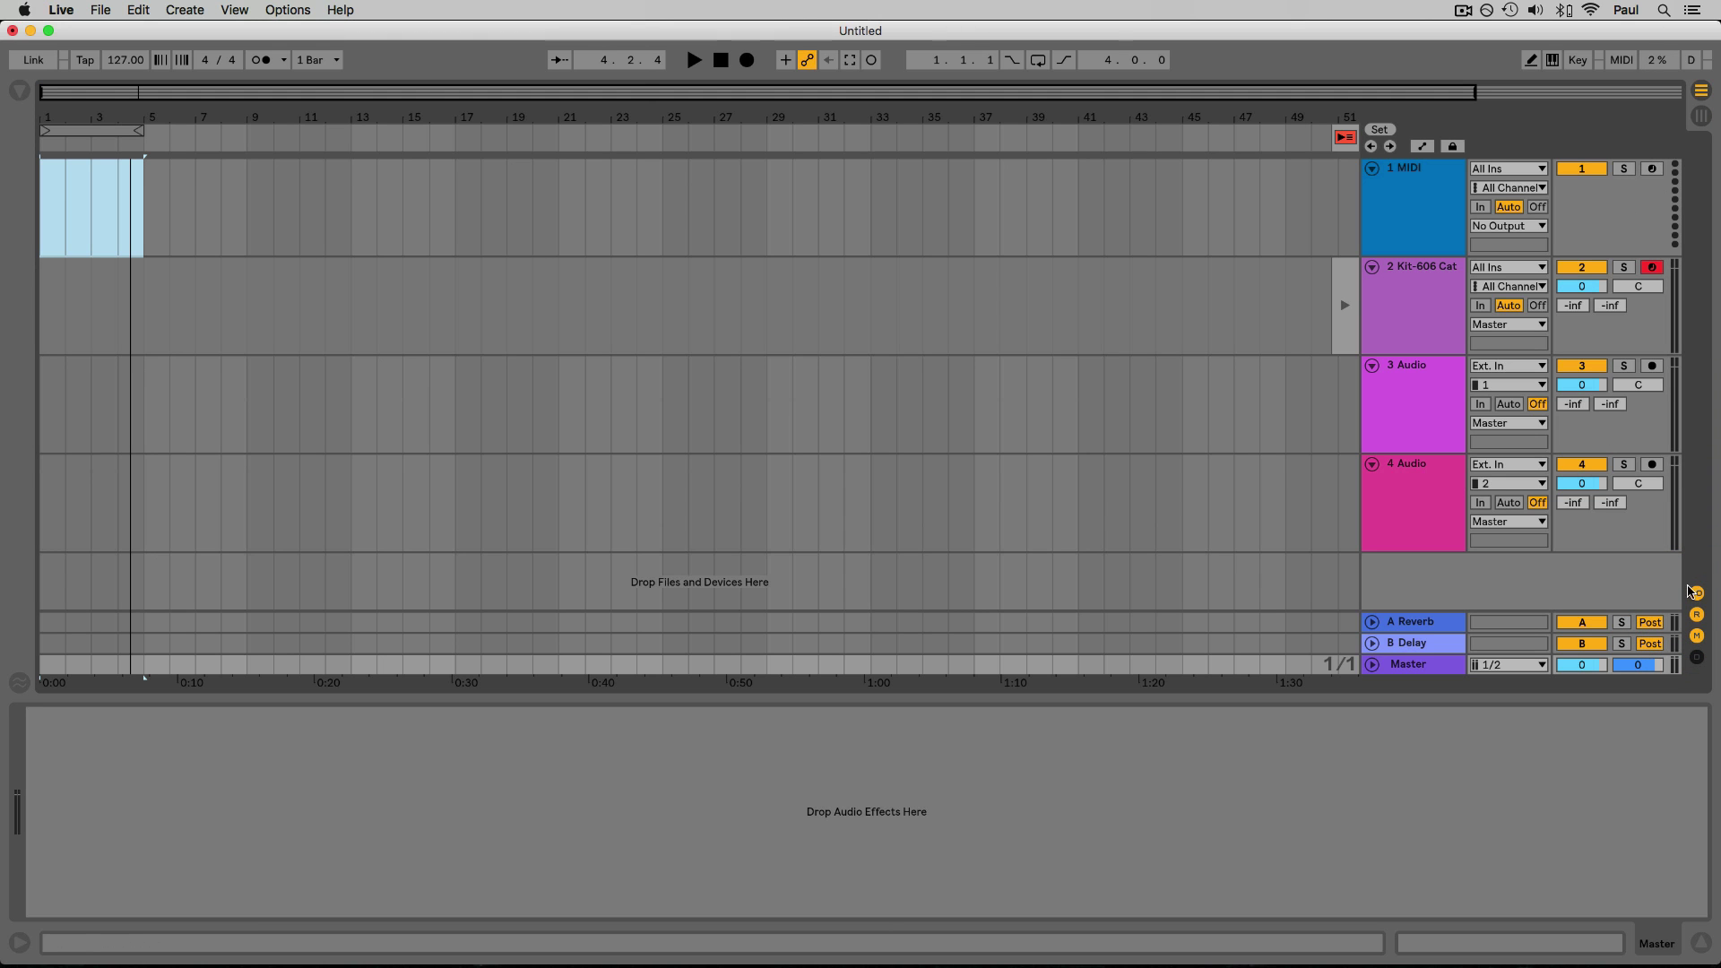
left_click(1697, 615)
left_click(1697, 615)
left_click(1696, 636)
left_click(1697, 636)
left_click(1696, 636)
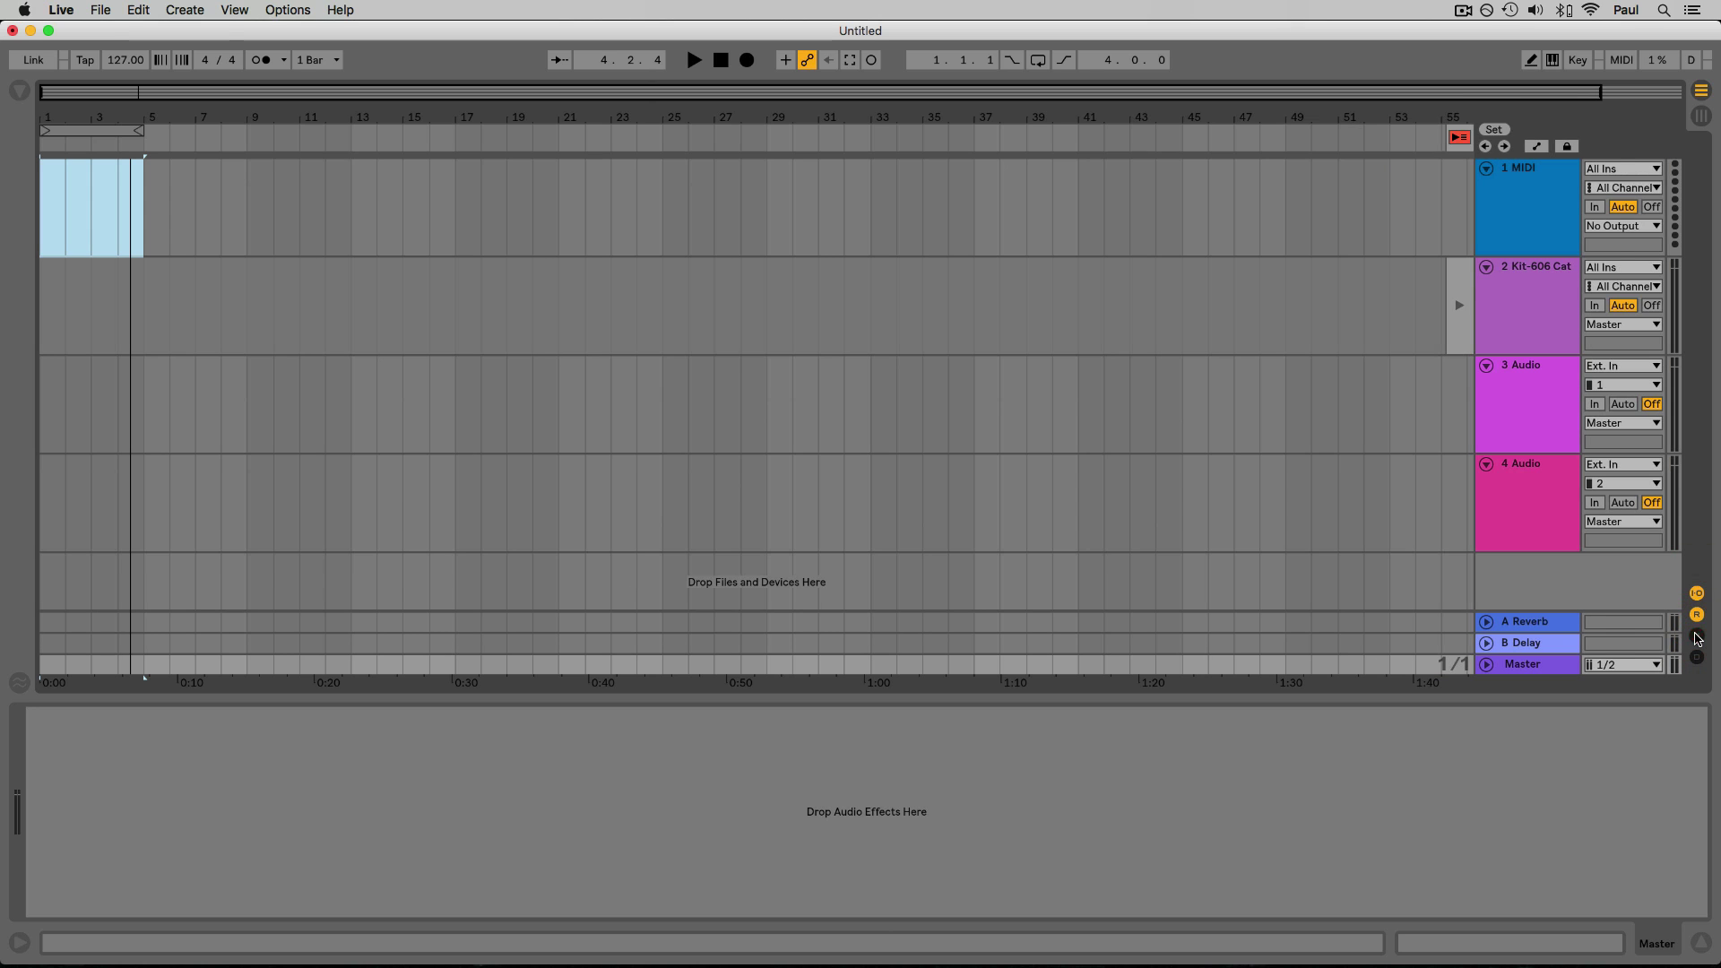
key("Tab")
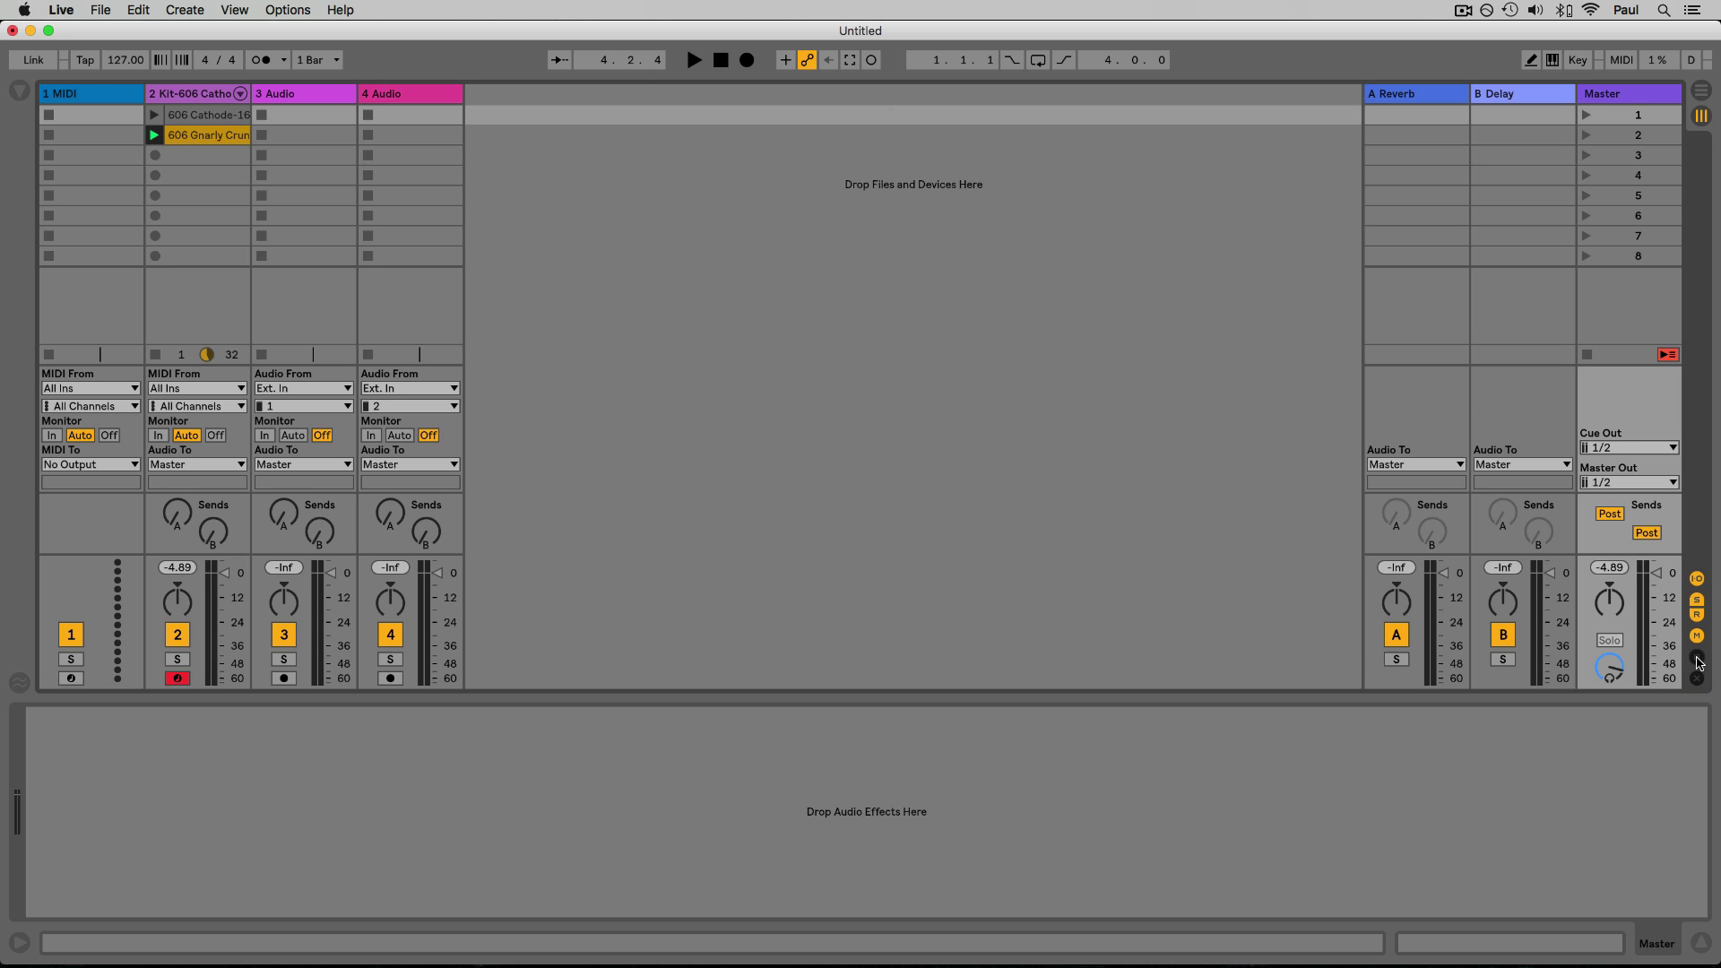
left_click(1697, 661)
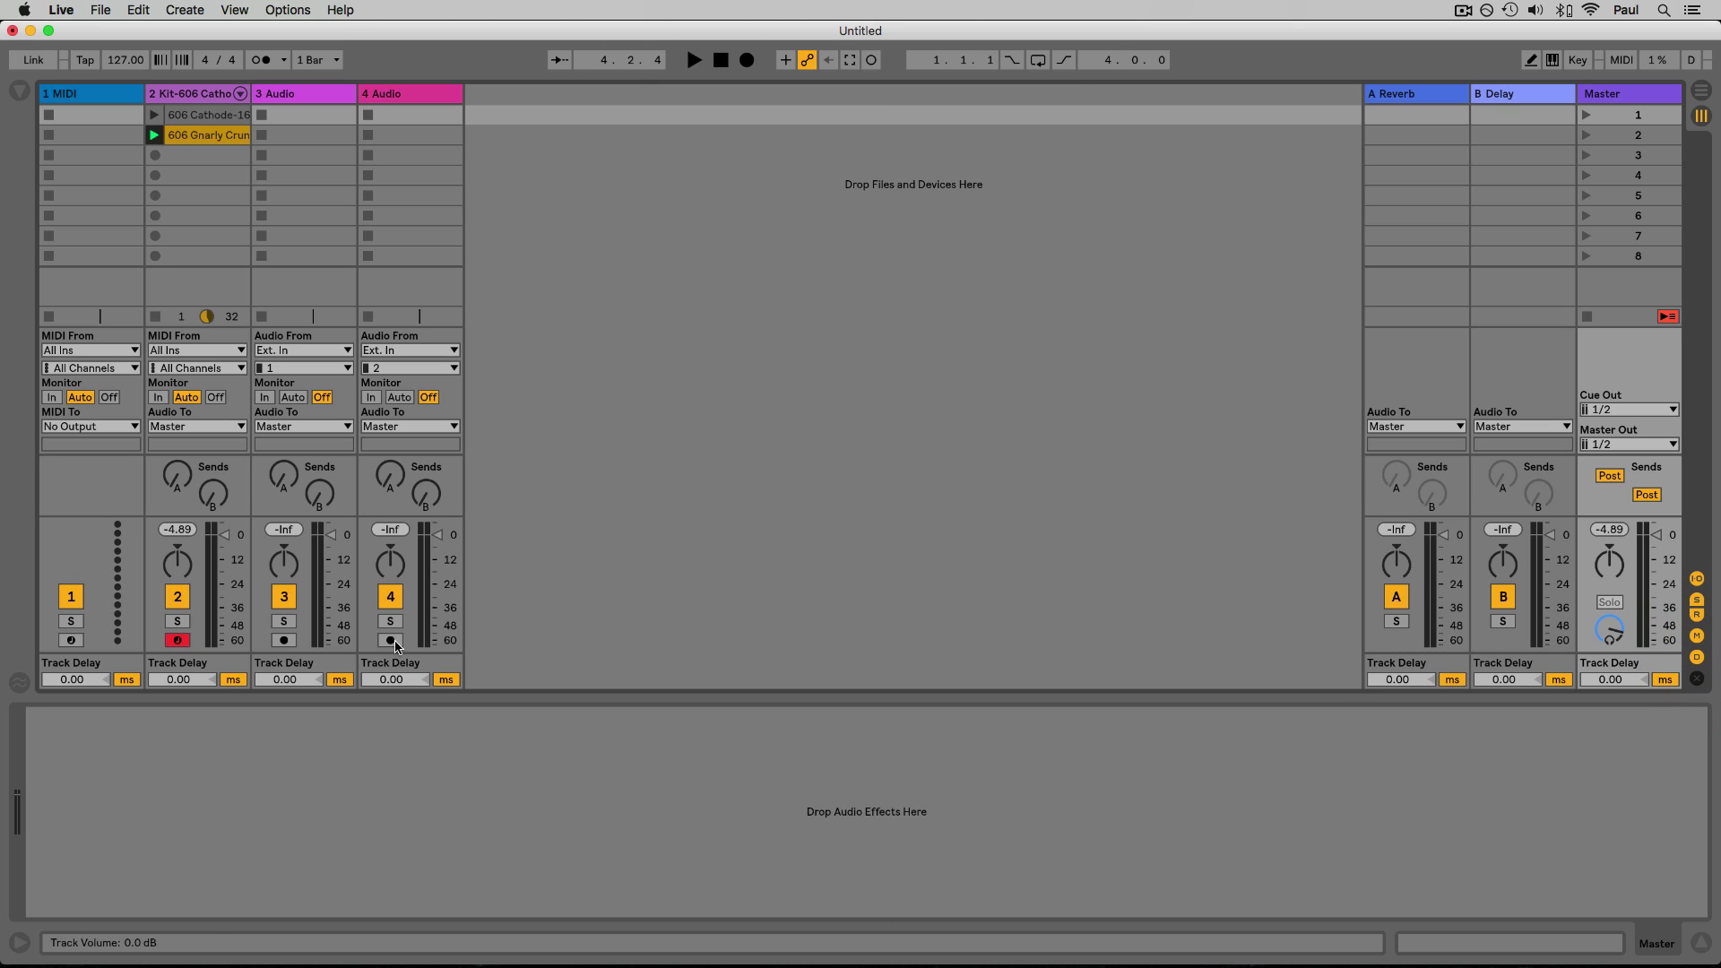
Try track 3's Track Delay at 14 ms and -2 ms, reset it to 0, and hide Track Delay
left_click_drag(285, 680, 285, 662)
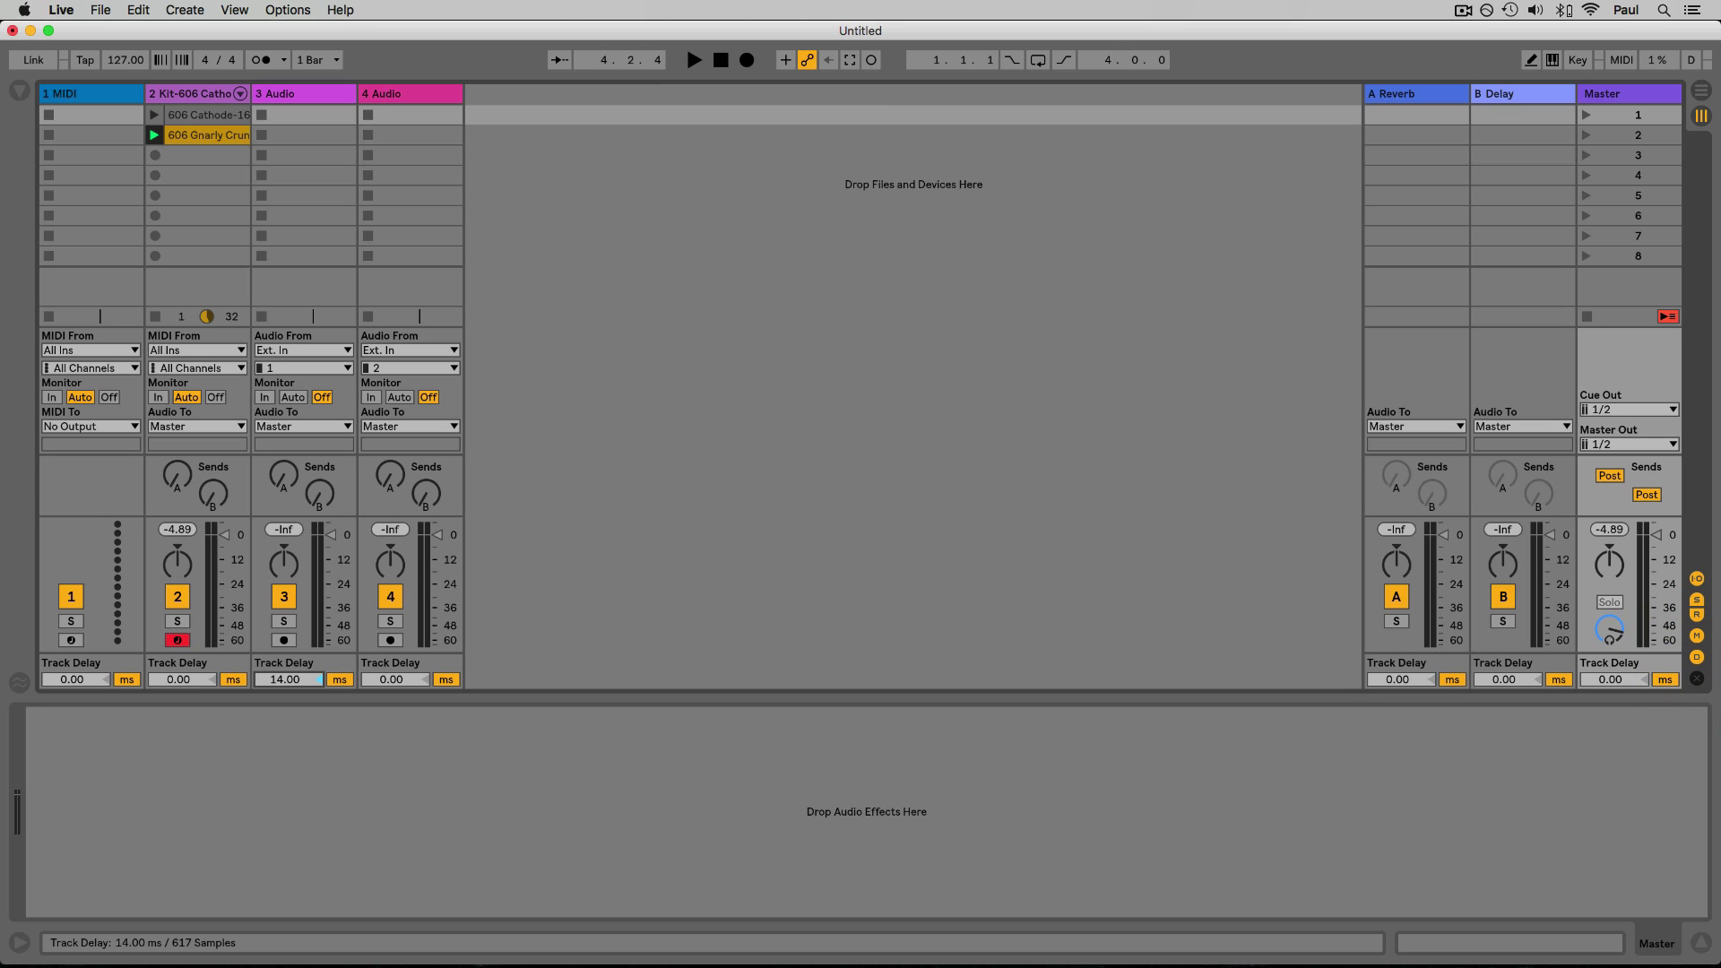
key("Up")
key("Up")
key("Up")
left_click_drag(297, 681, 297, 701)
type("0")
key("Return")
left_click(1697, 657)
Show the crossfader, assign track 2 to side A and track 3 to side B, then hide it
left_click(1697, 679)
mouse_move(1630, 679)
left_mouse_down()
mouse_move(1672, 679)
mouse_move(1617, 679)
mouse_move(1633, 679)
left_mouse_up()
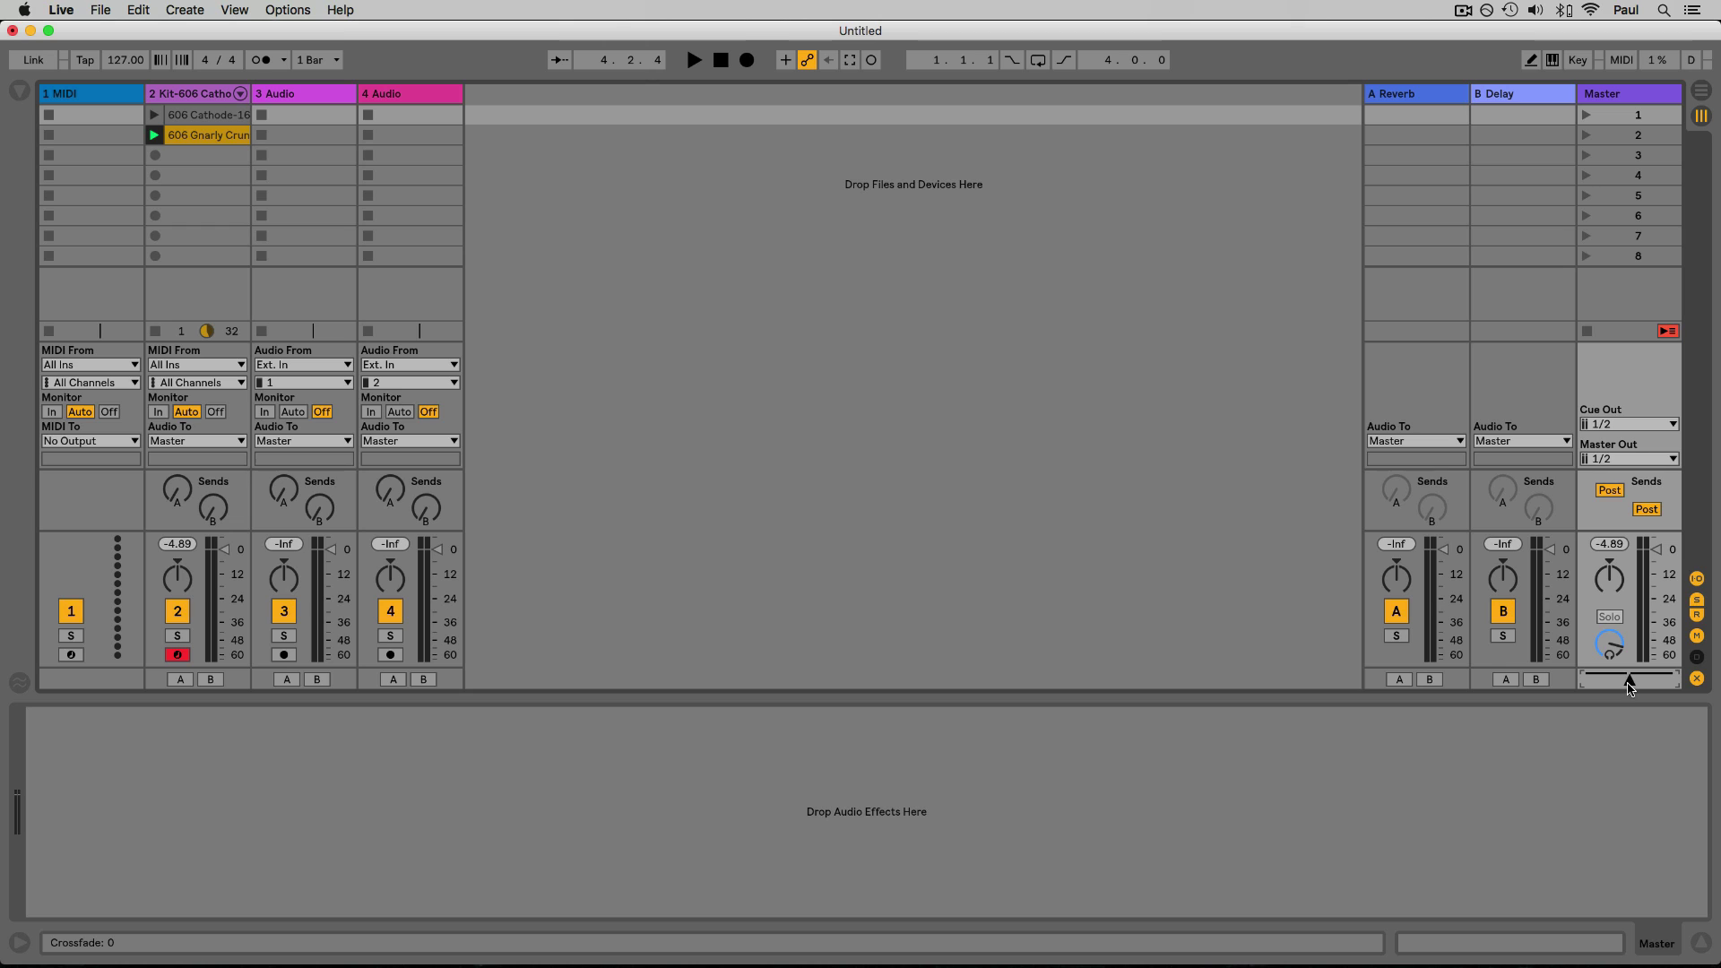
left_click(180, 680)
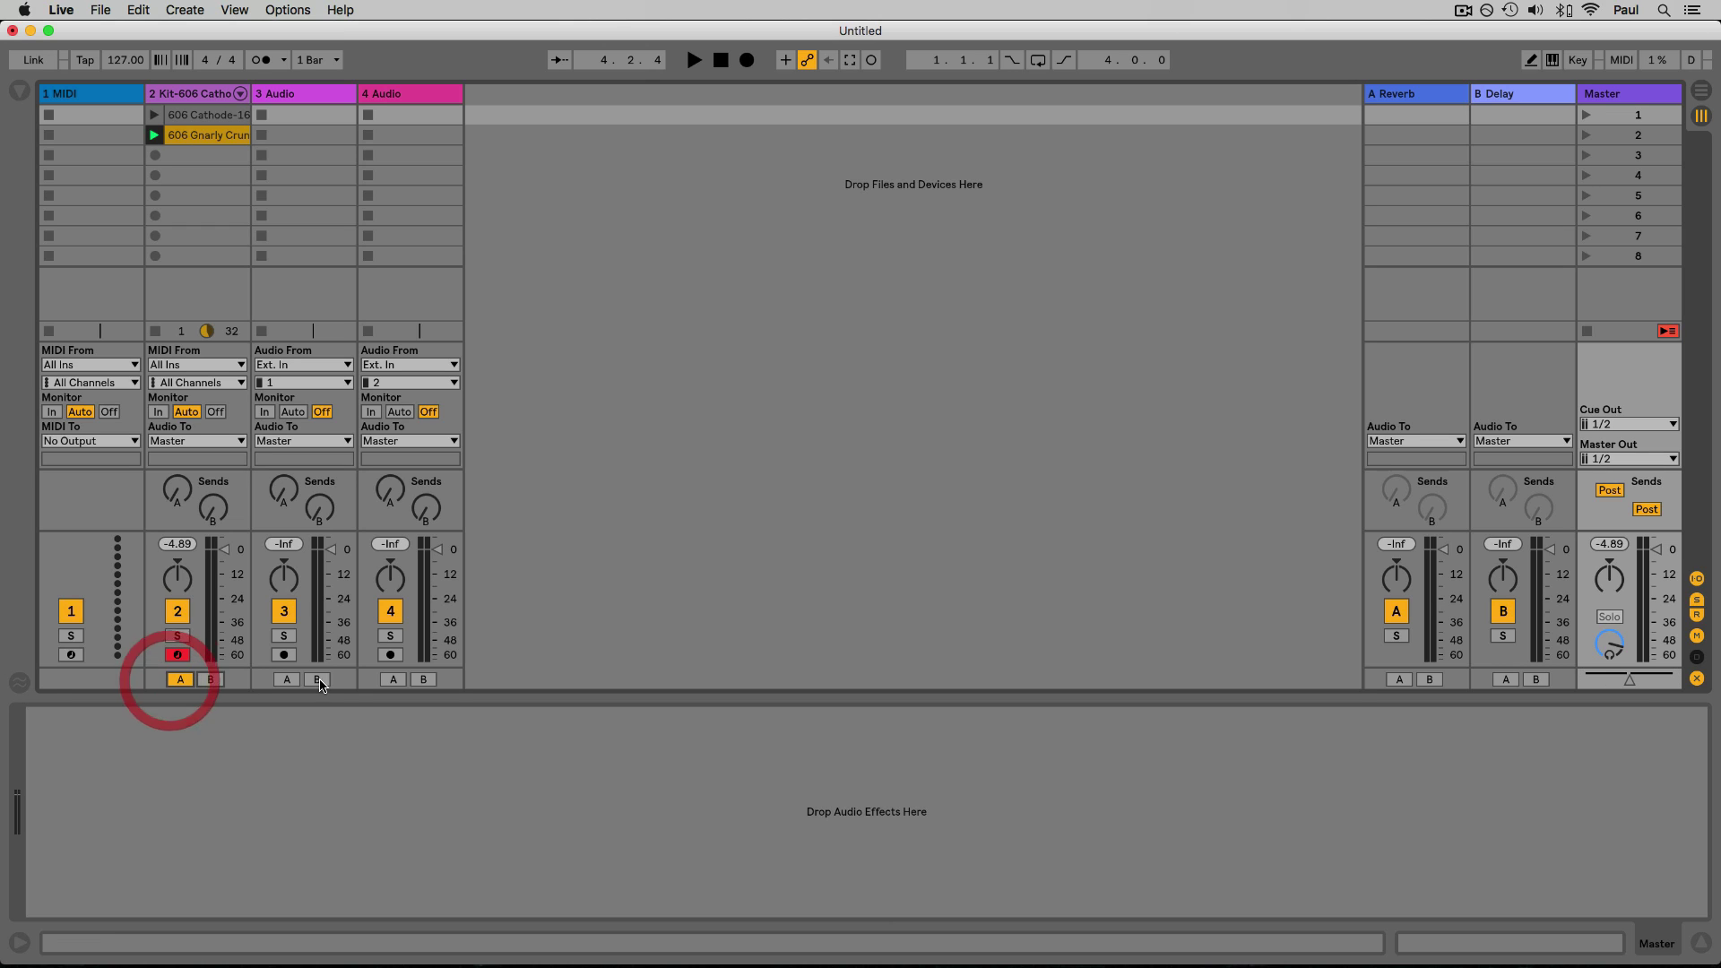
left_click(317, 680)
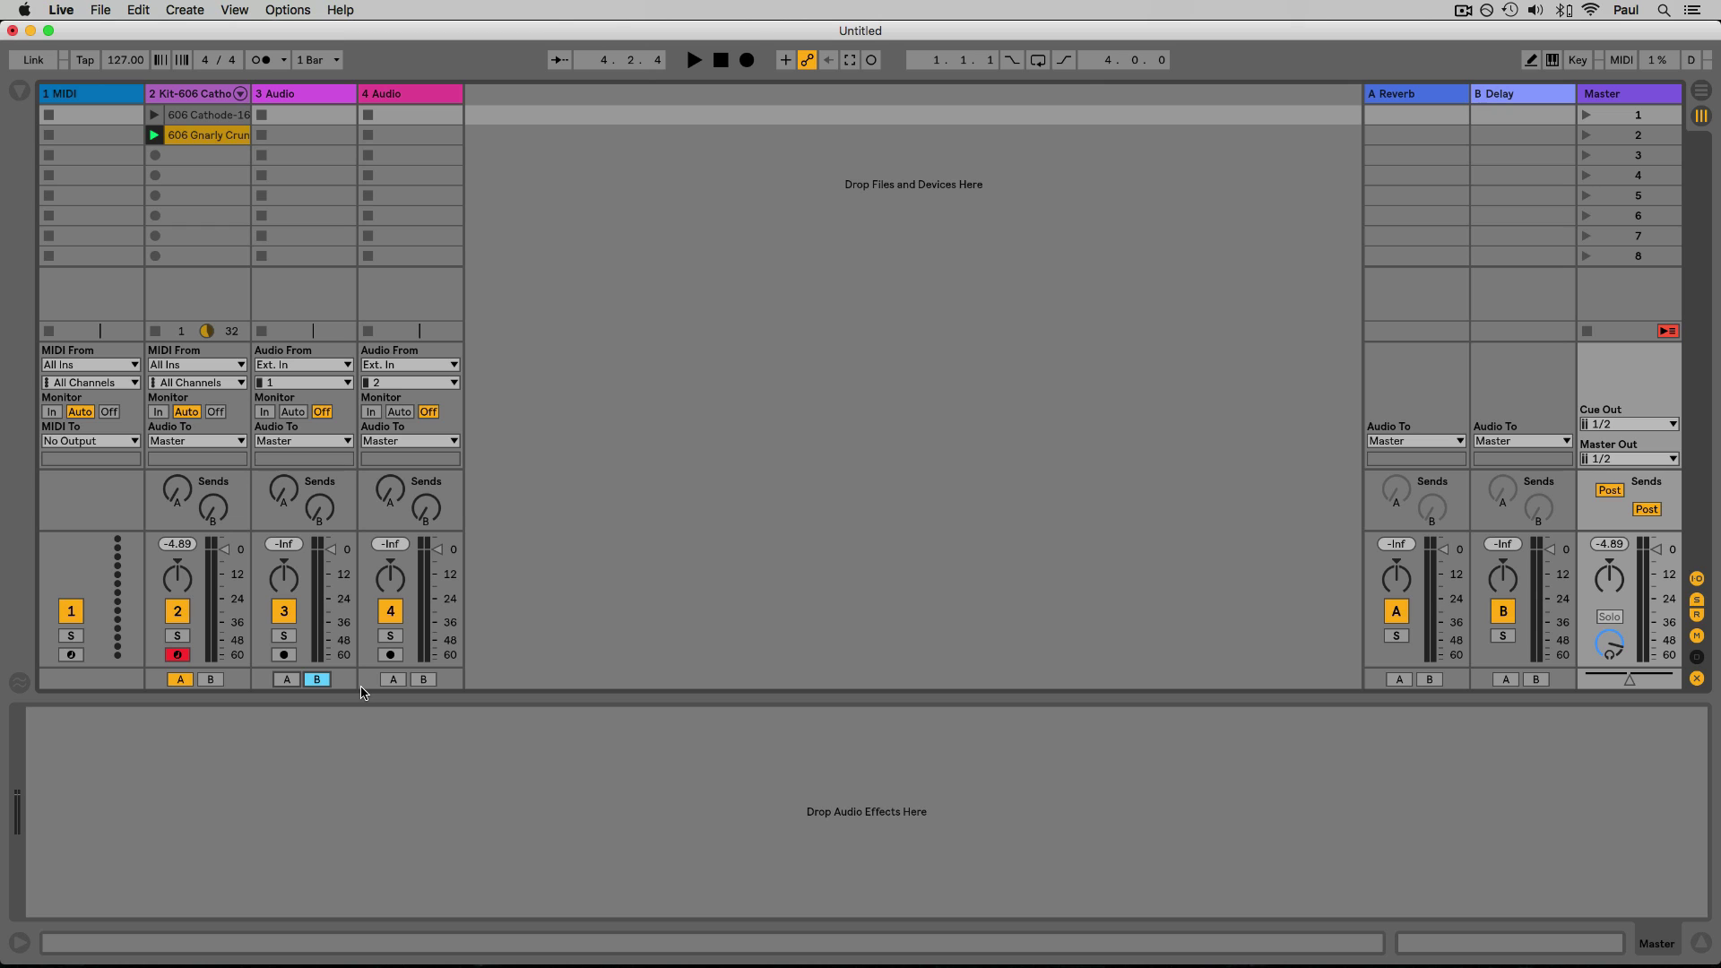
left_click(1698, 680)
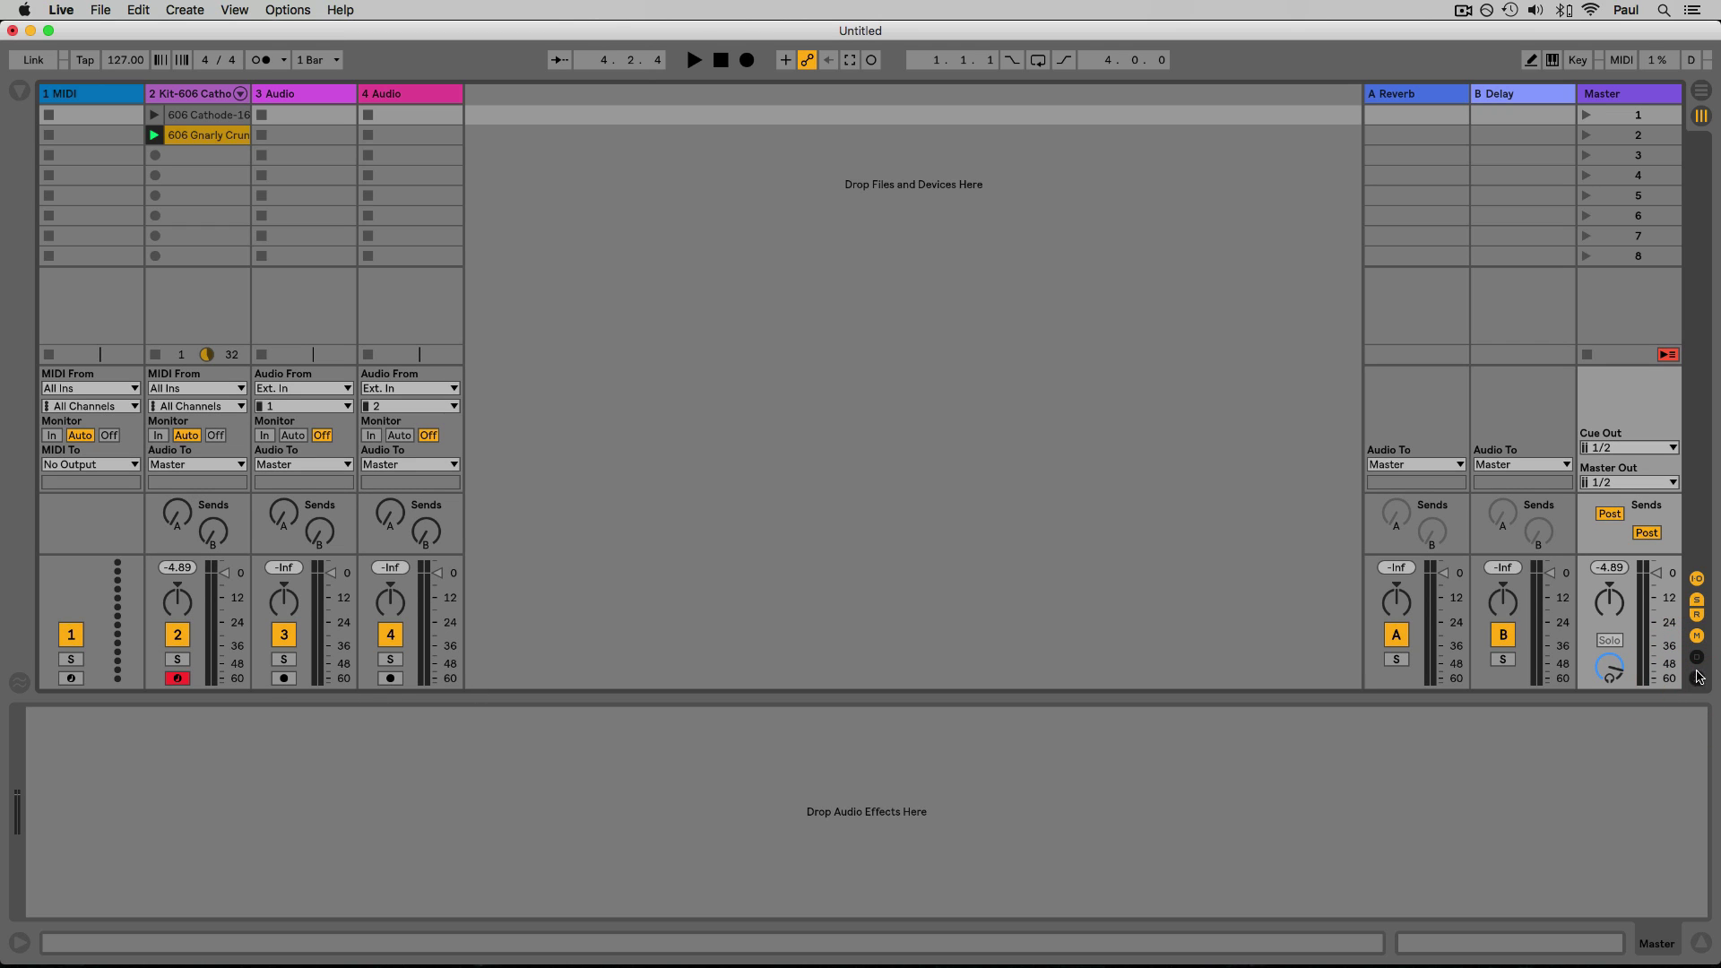
Toggle the detail view off and on, including with Cmd+Alt+L, leaving it hidden
left_click(1702, 945)
left_click(1703, 945)
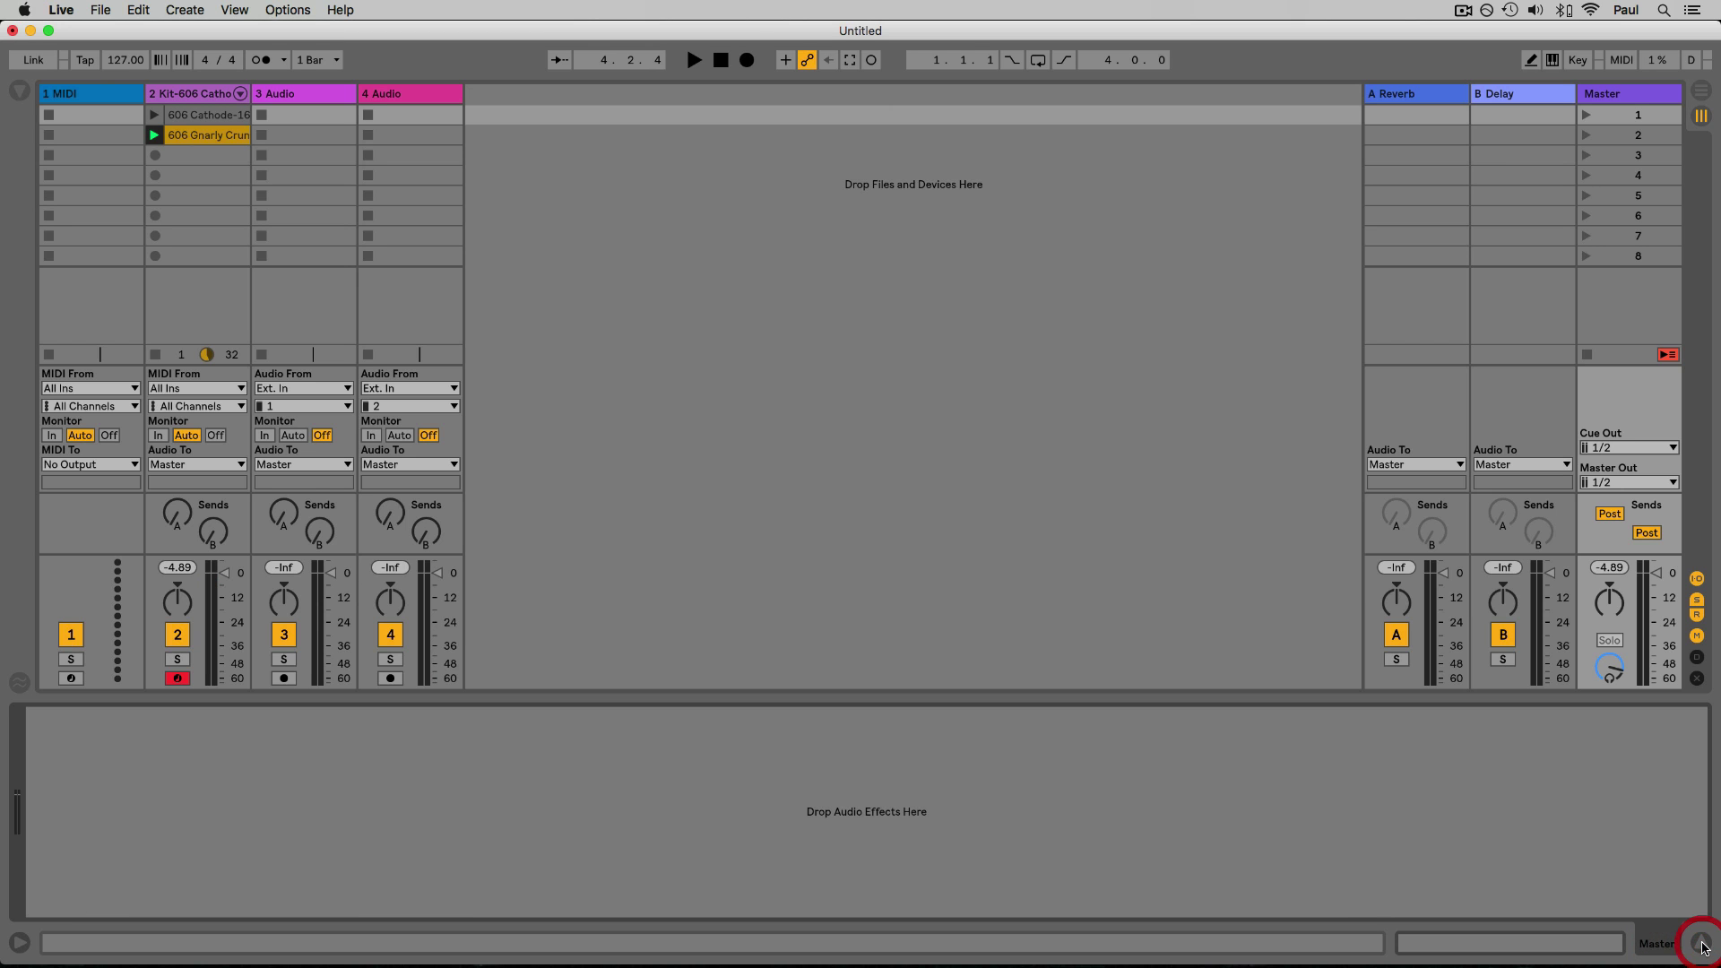
left_click(1703, 945)
left_click(1703, 945)
key("super+alt+l")
key("super+alt+l")
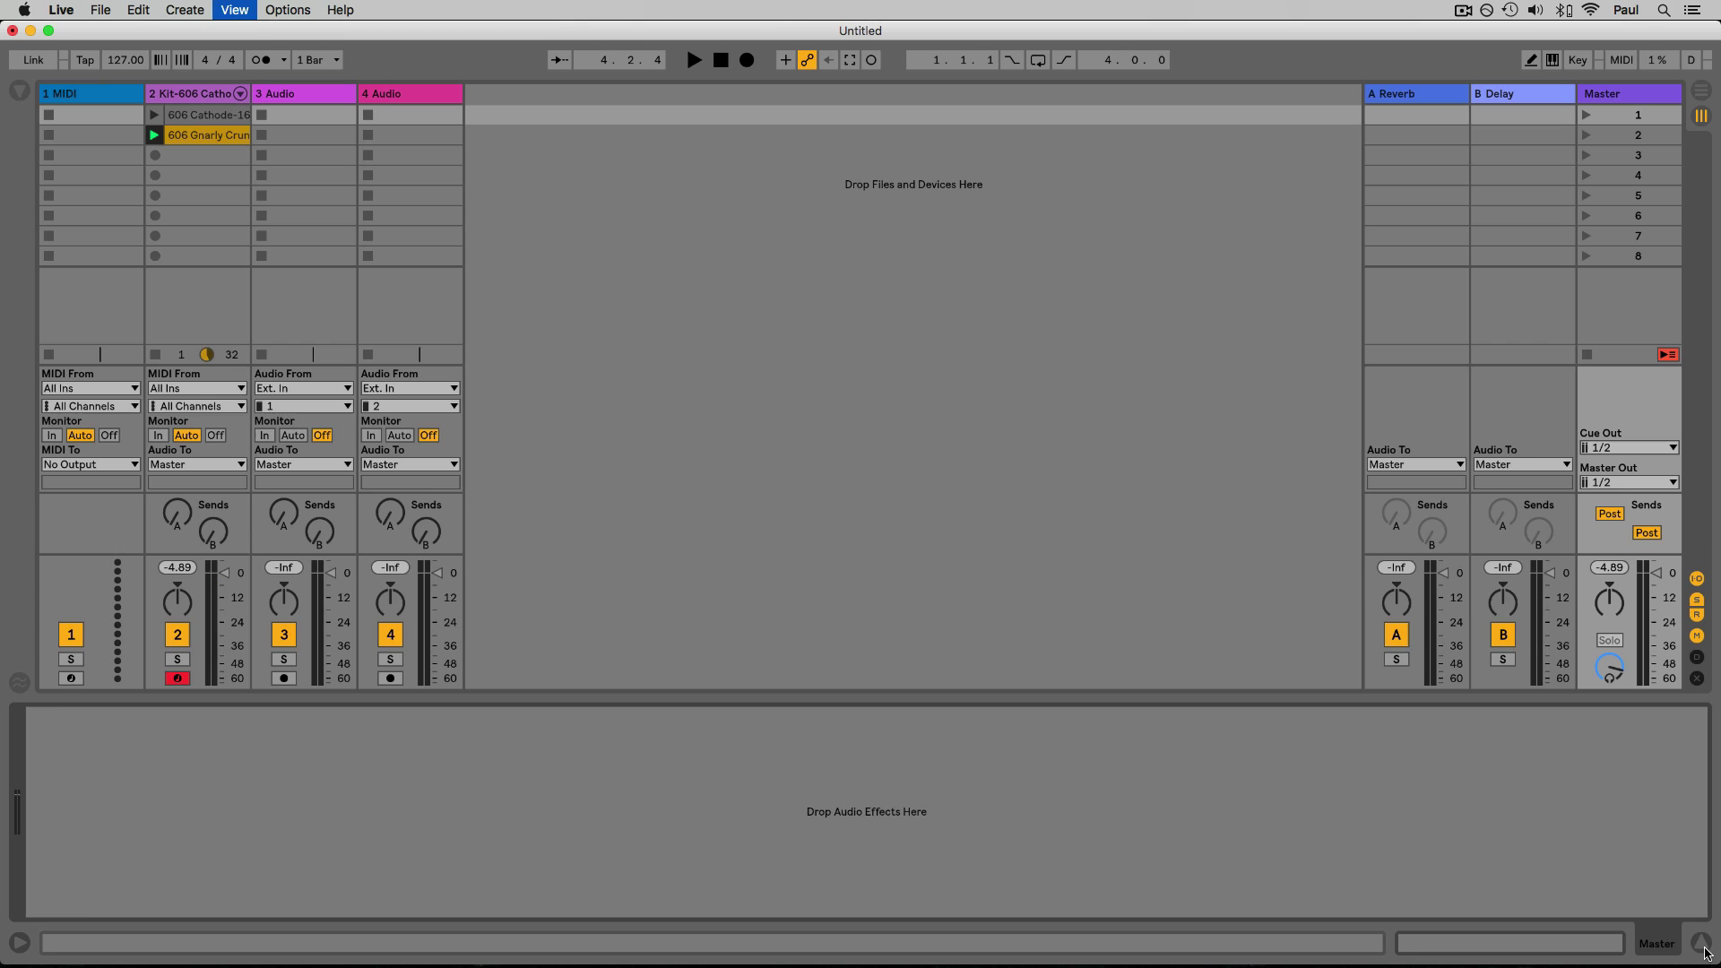
key("super+alt+l")
key("super+alt+l")
key("super+alt+l")
key("super+alt+l")
Show the first and second kit clips' notes in the clip editor
left_click(1569, 943)
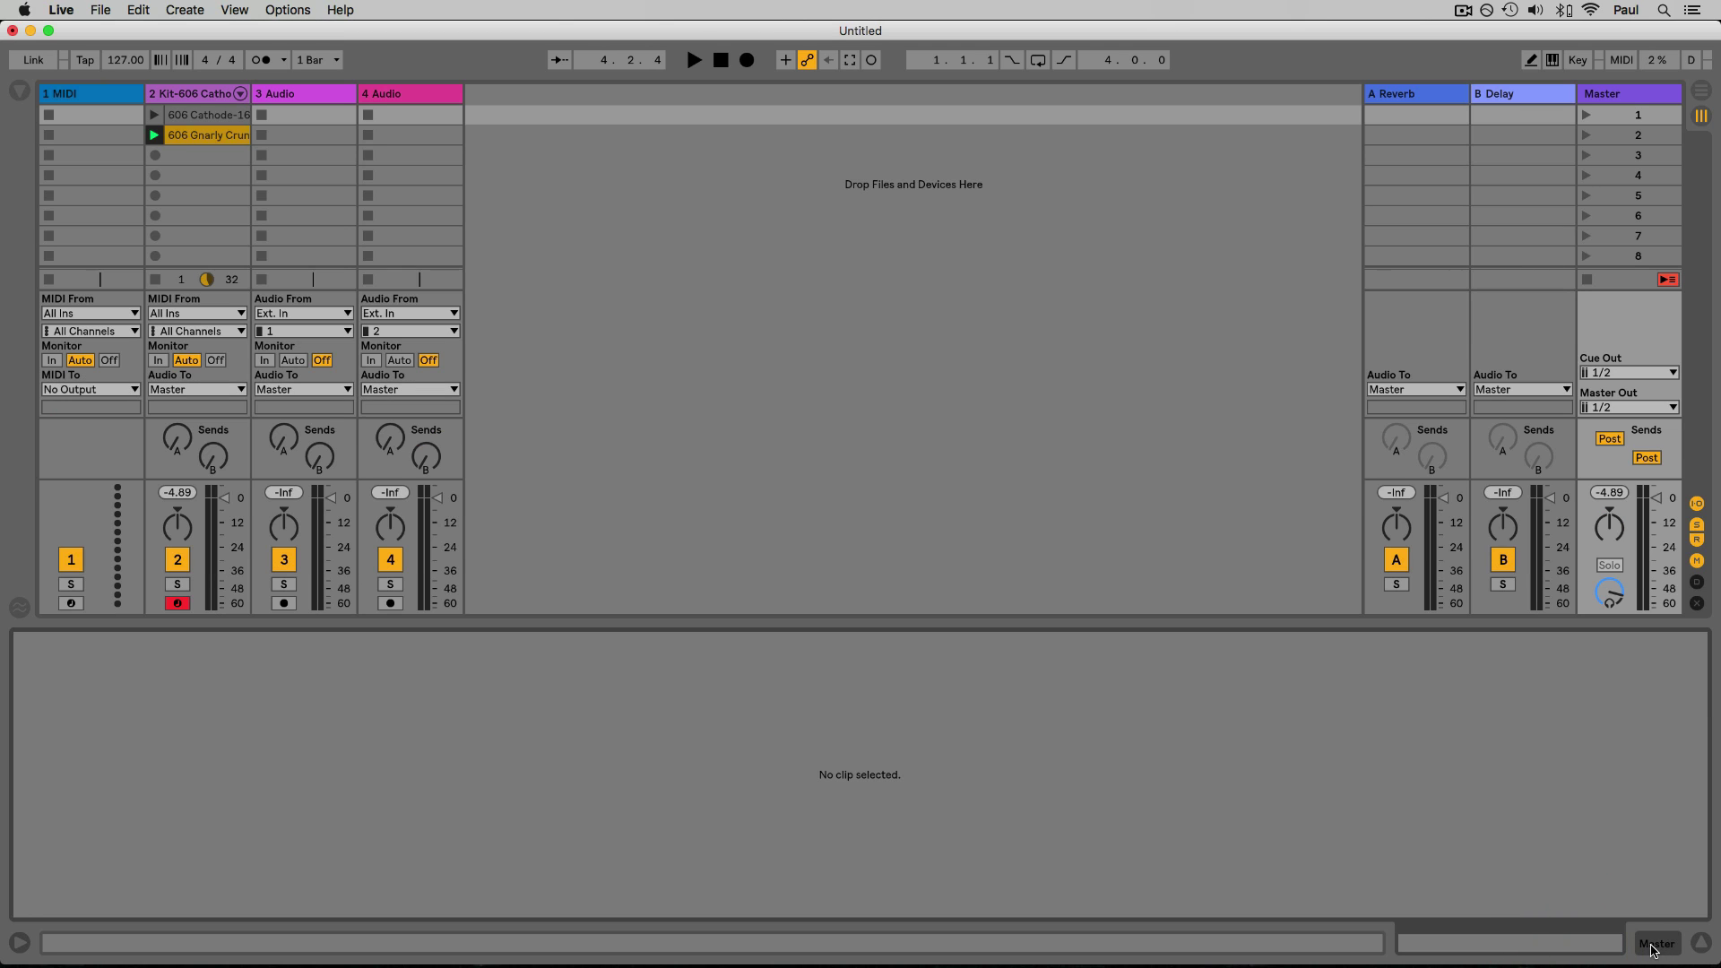
left_click(218, 134)
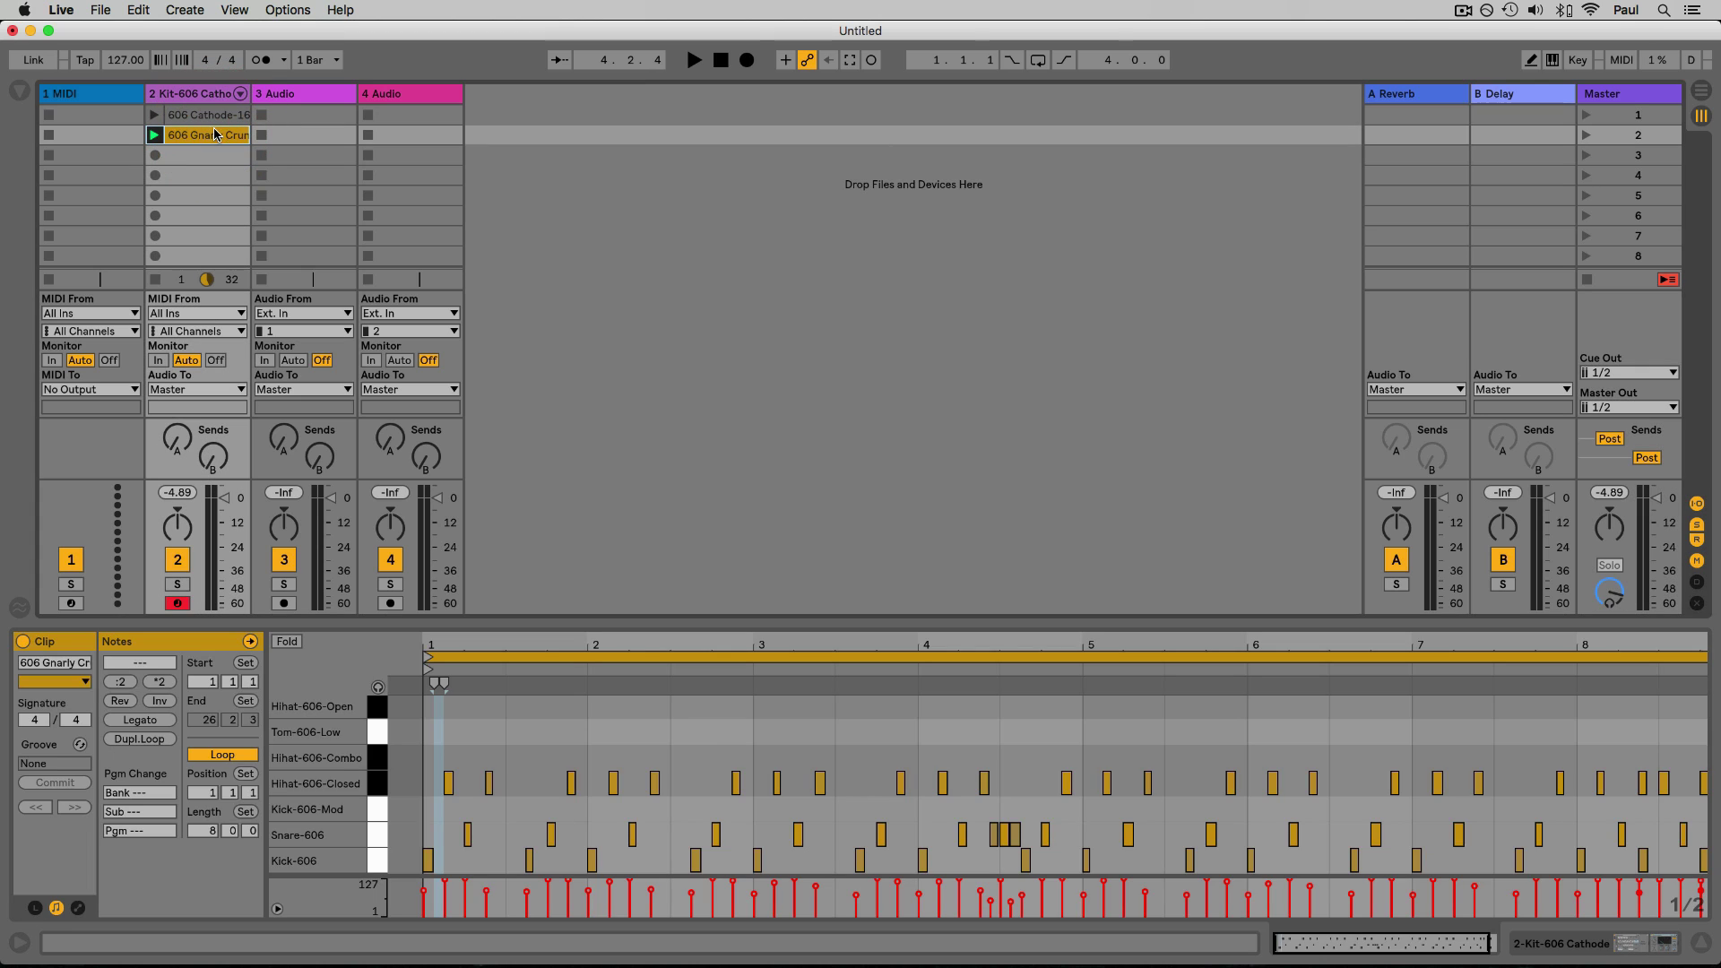
left_click_drag(619, 622, 619, 643)
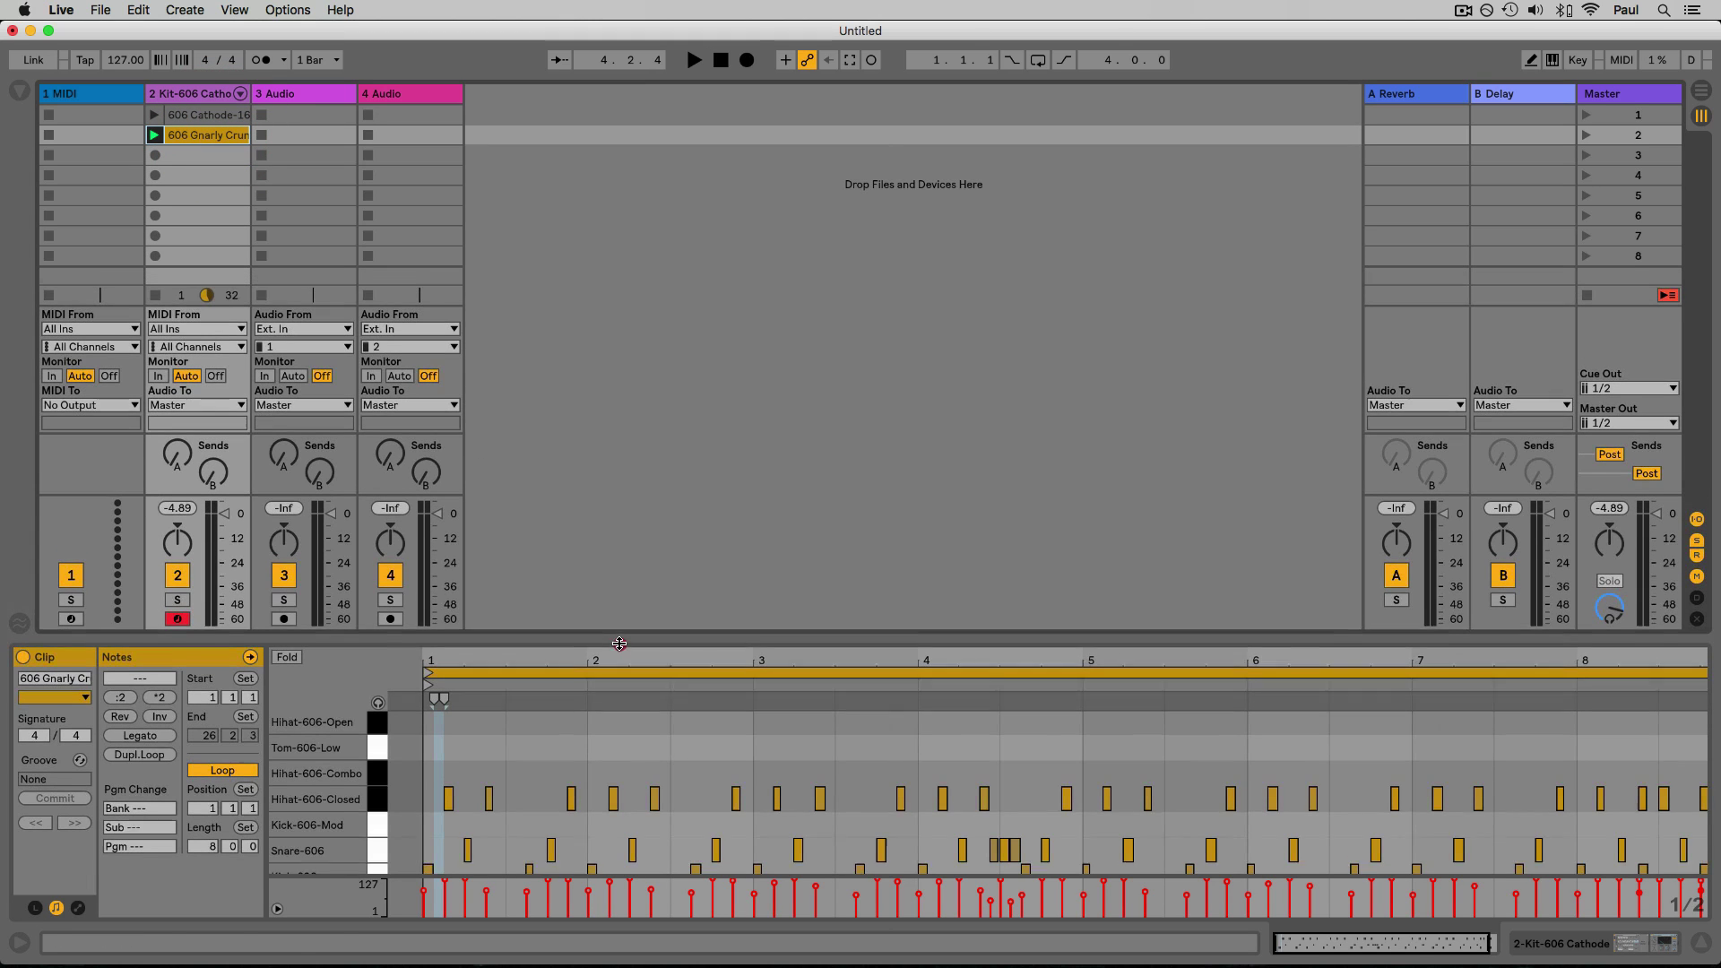
left_click(186, 118)
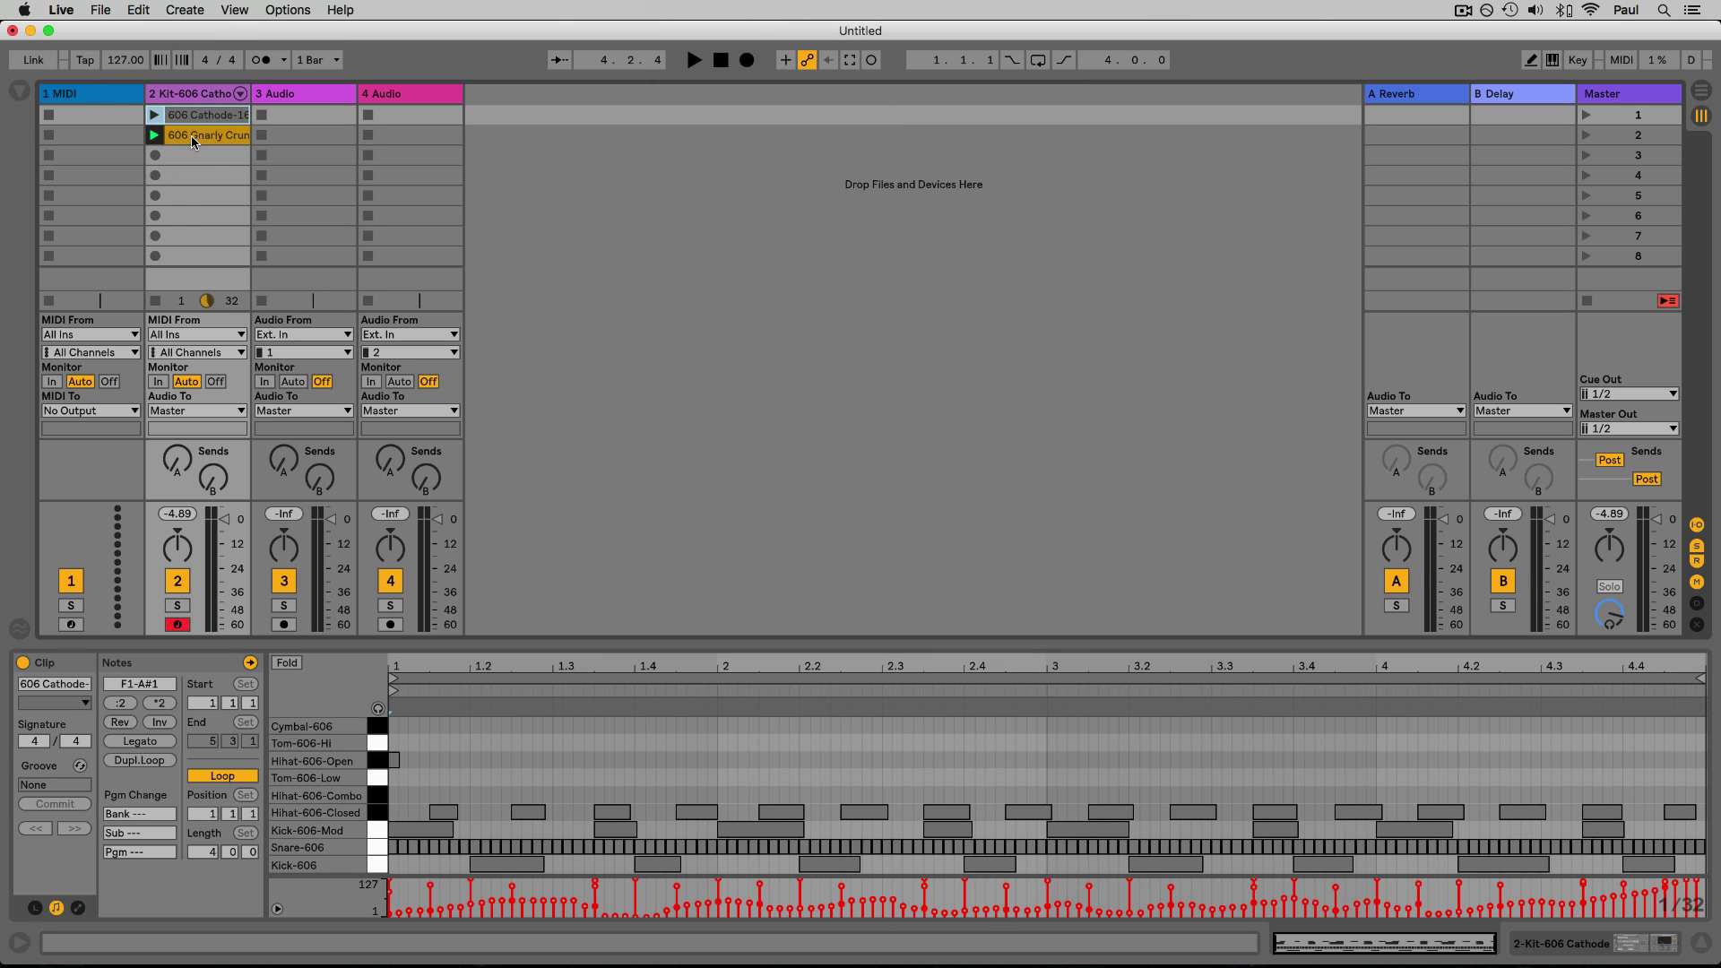
left_click(190, 136)
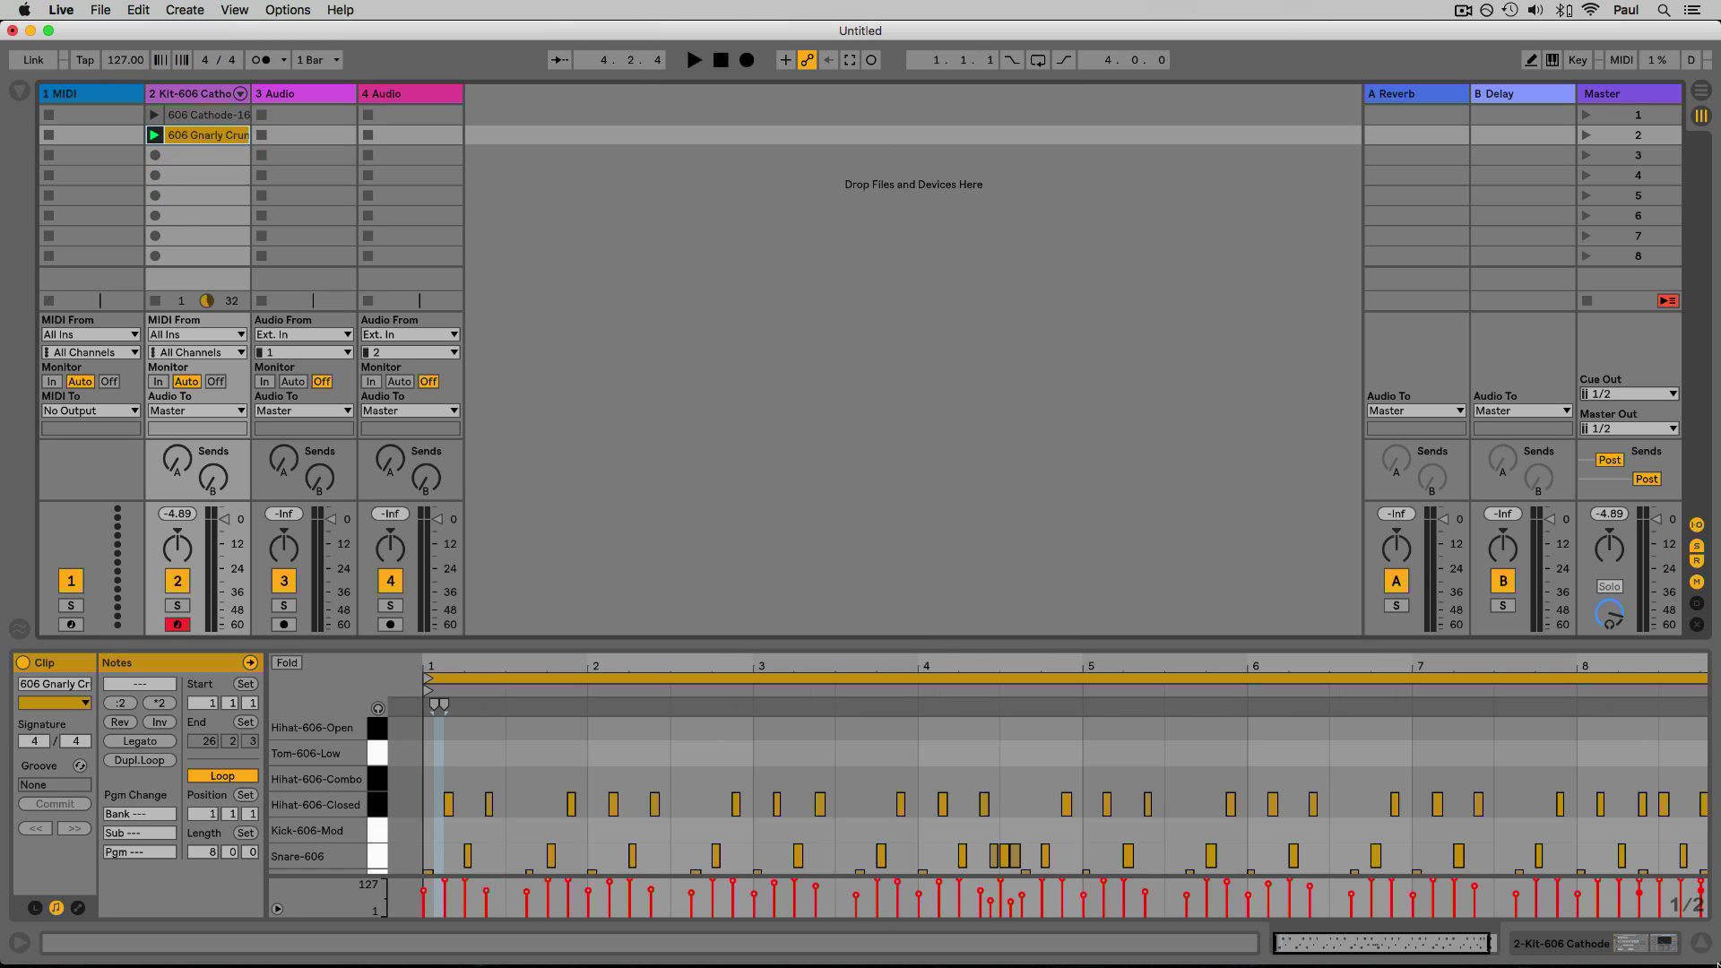
Switch between clip and device views, ending on the Kit-606 Cathode device chain
left_click(1571, 948)
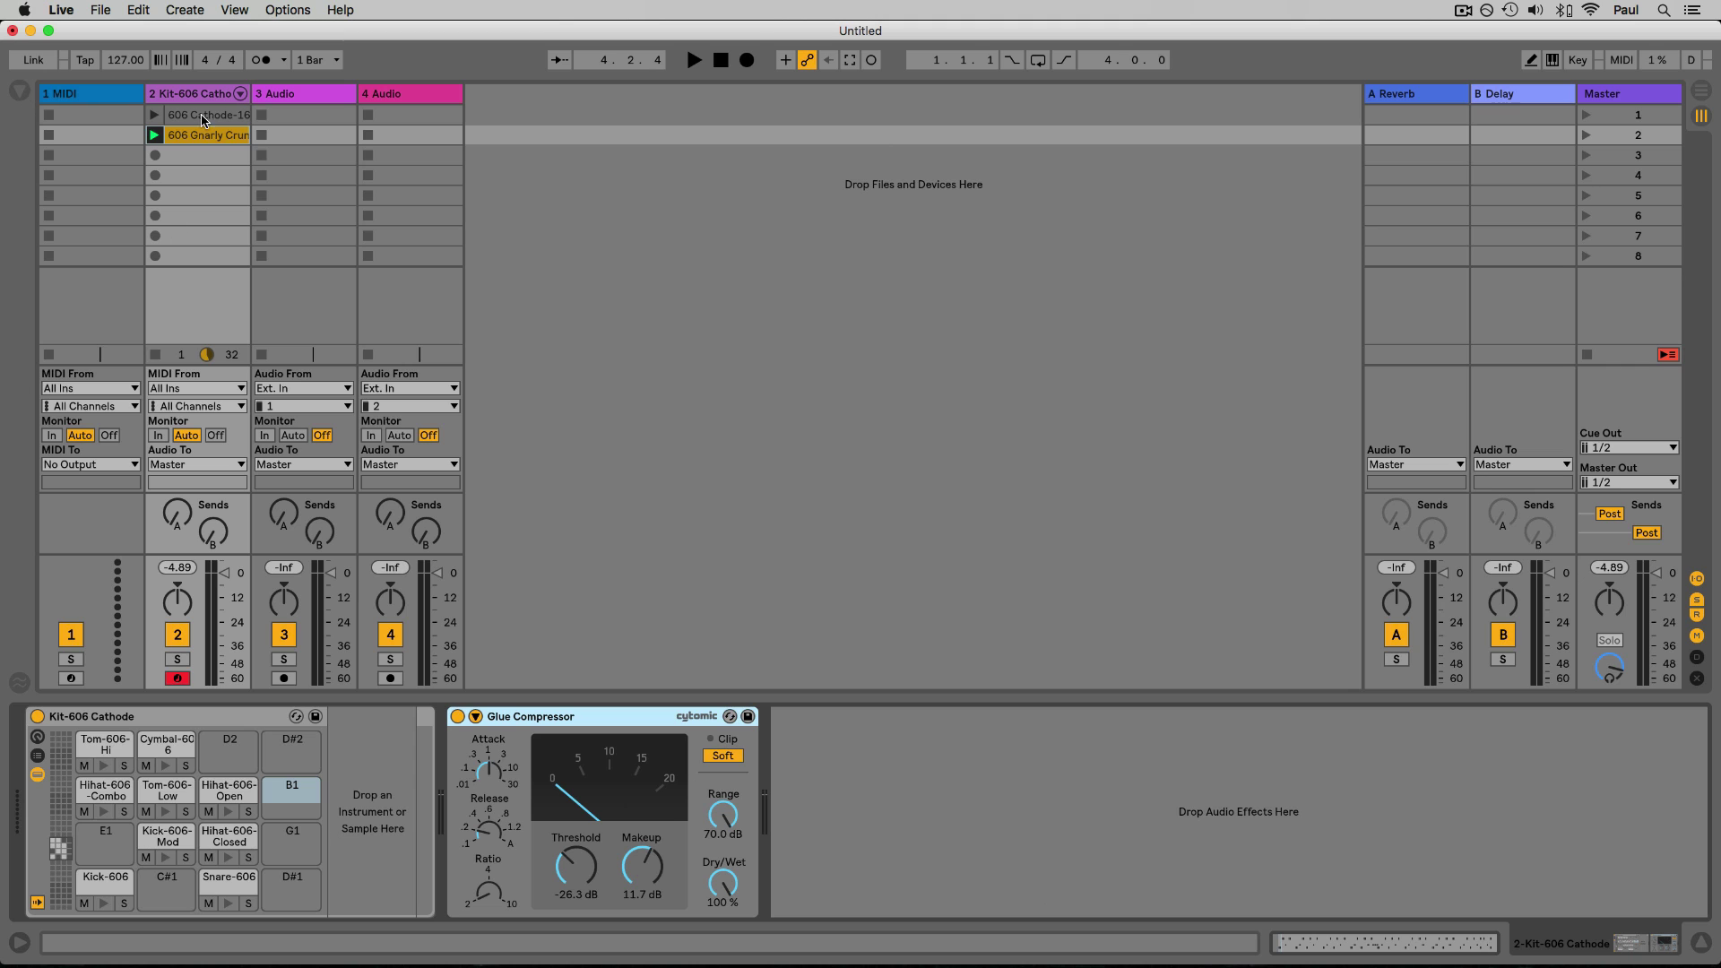
left_click(1414, 946)
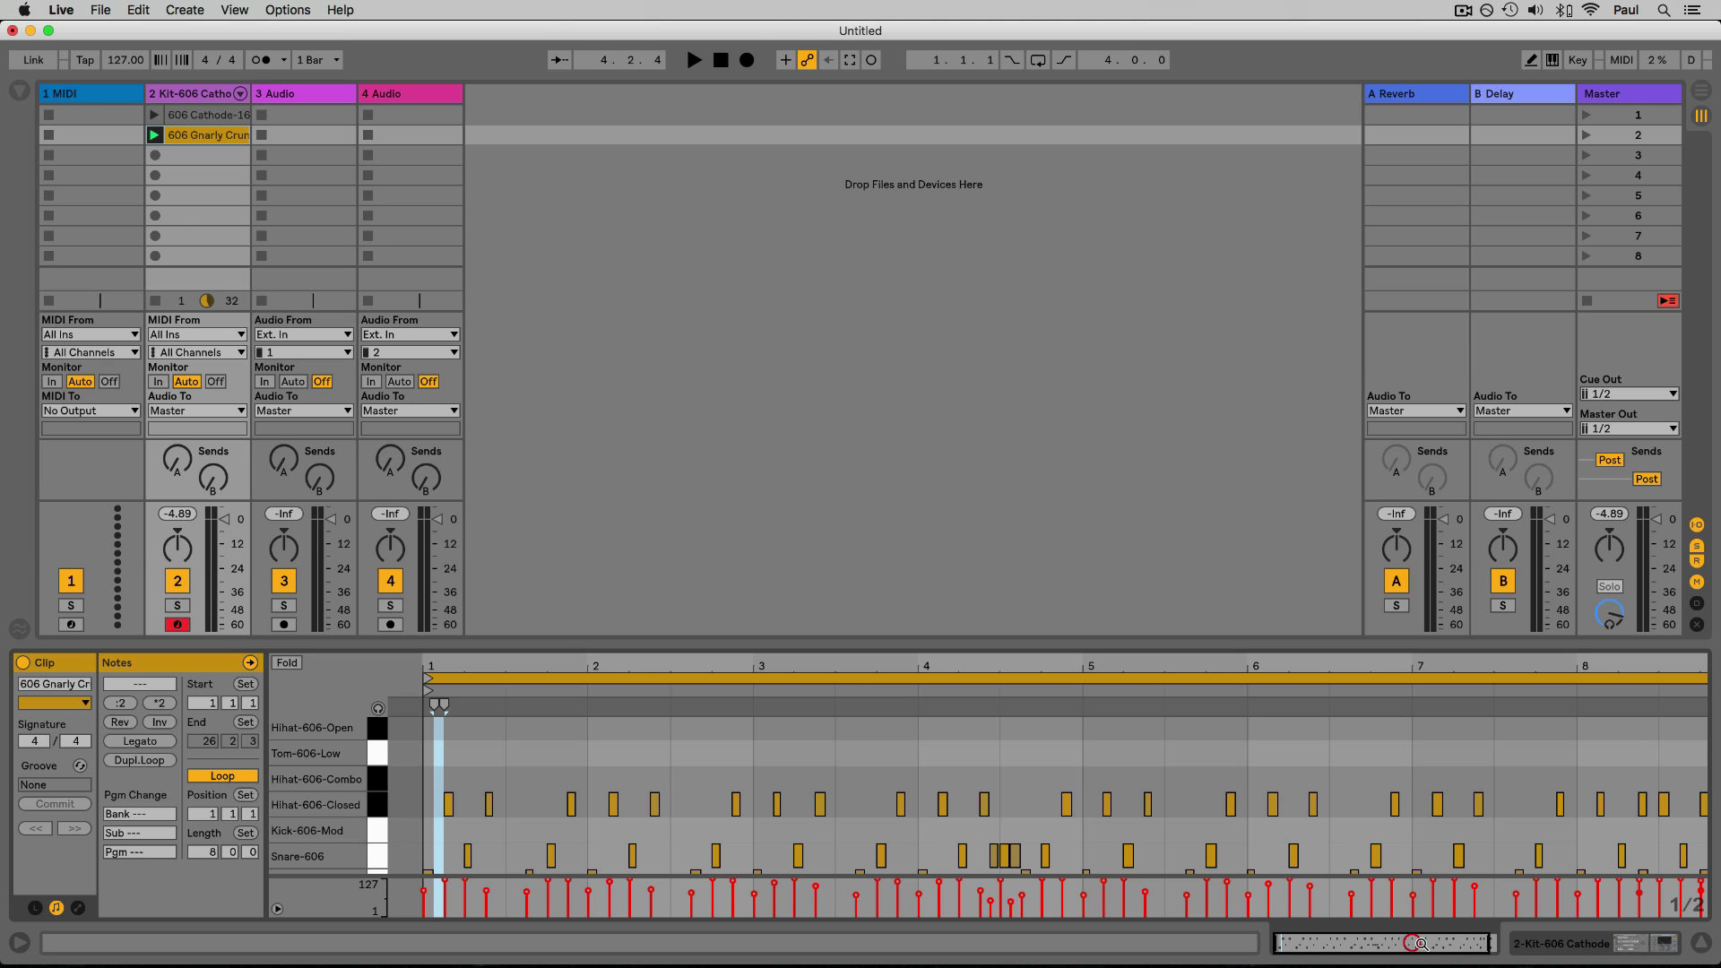
left_click(1515, 941)
left_click(1453, 944)
left_click(1528, 946)
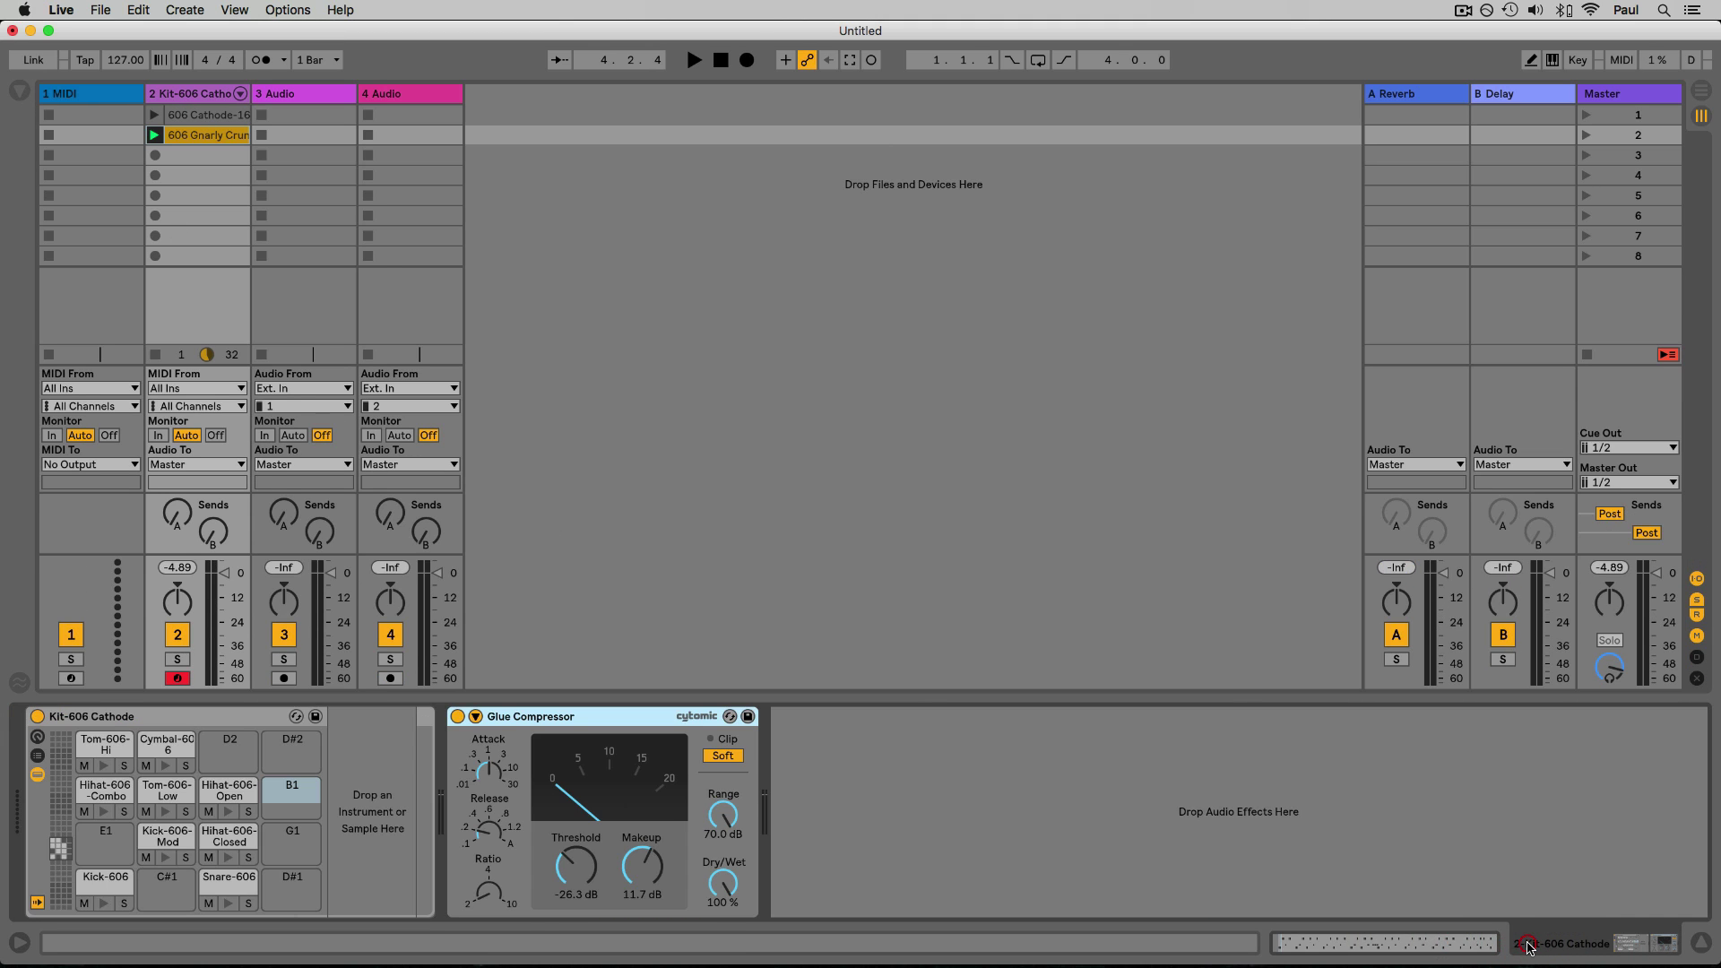
left_click(1529, 948)
left_click(1529, 948)
left_click(1530, 948)
left_click(1530, 948)
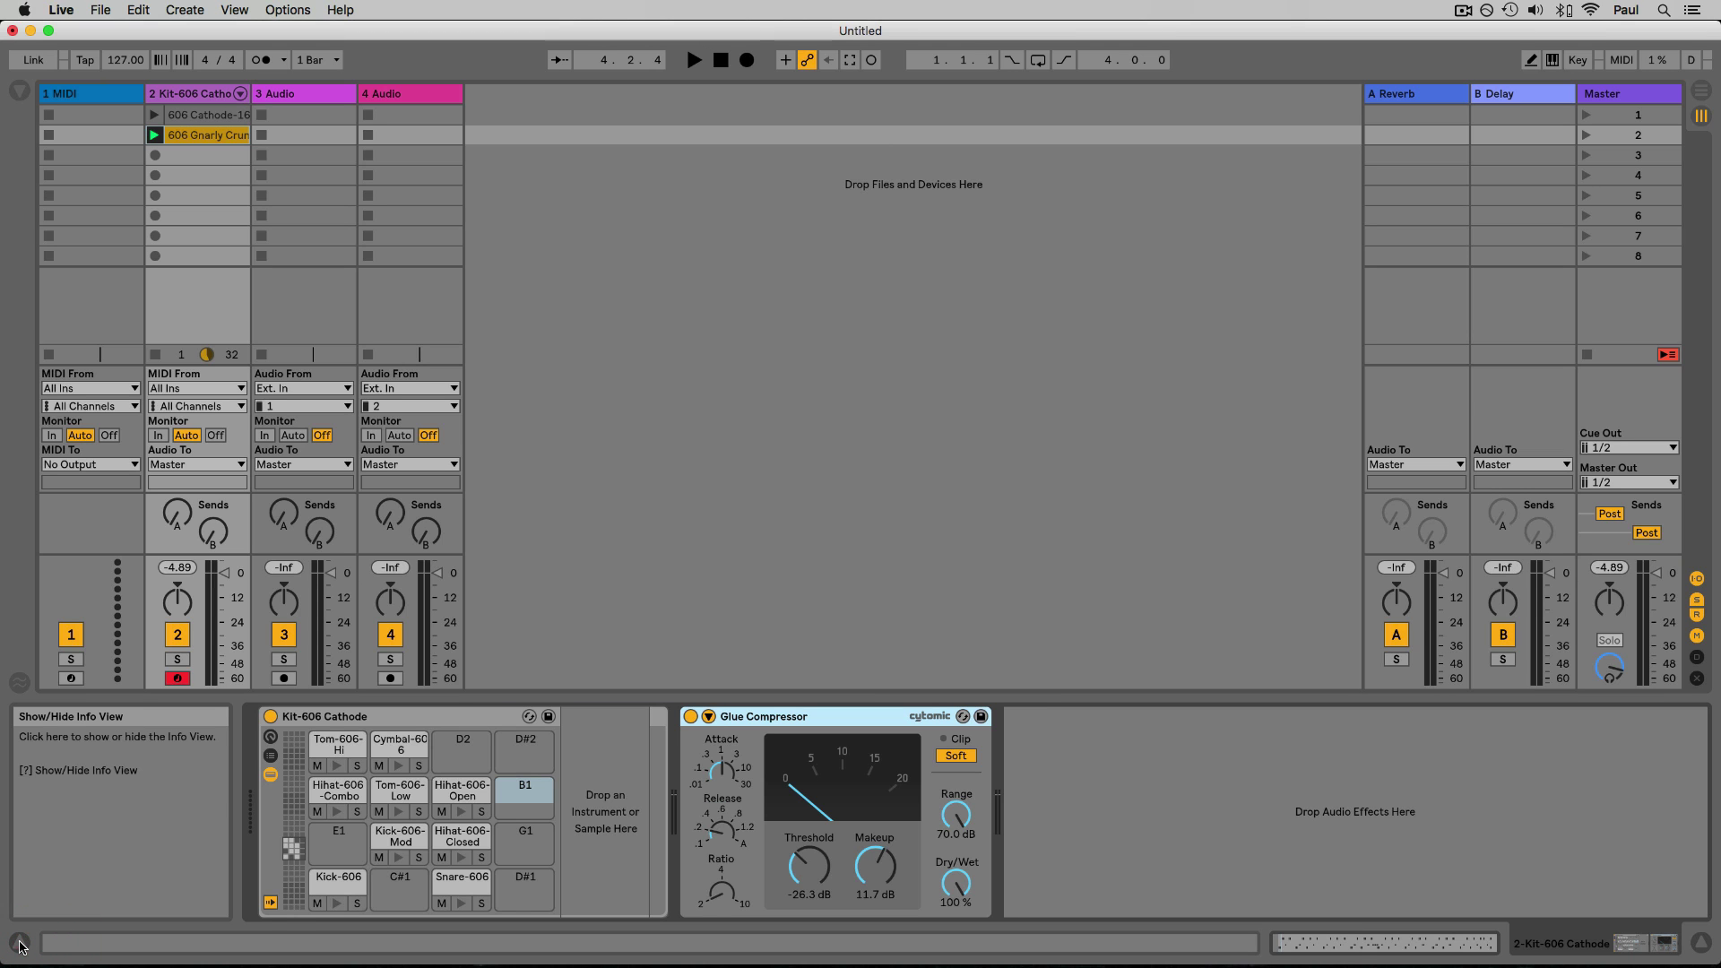
Toggle the Info View off and on, finally hiding it so the devices fill the detail area
left_click(20, 946)
left_click(21, 951)
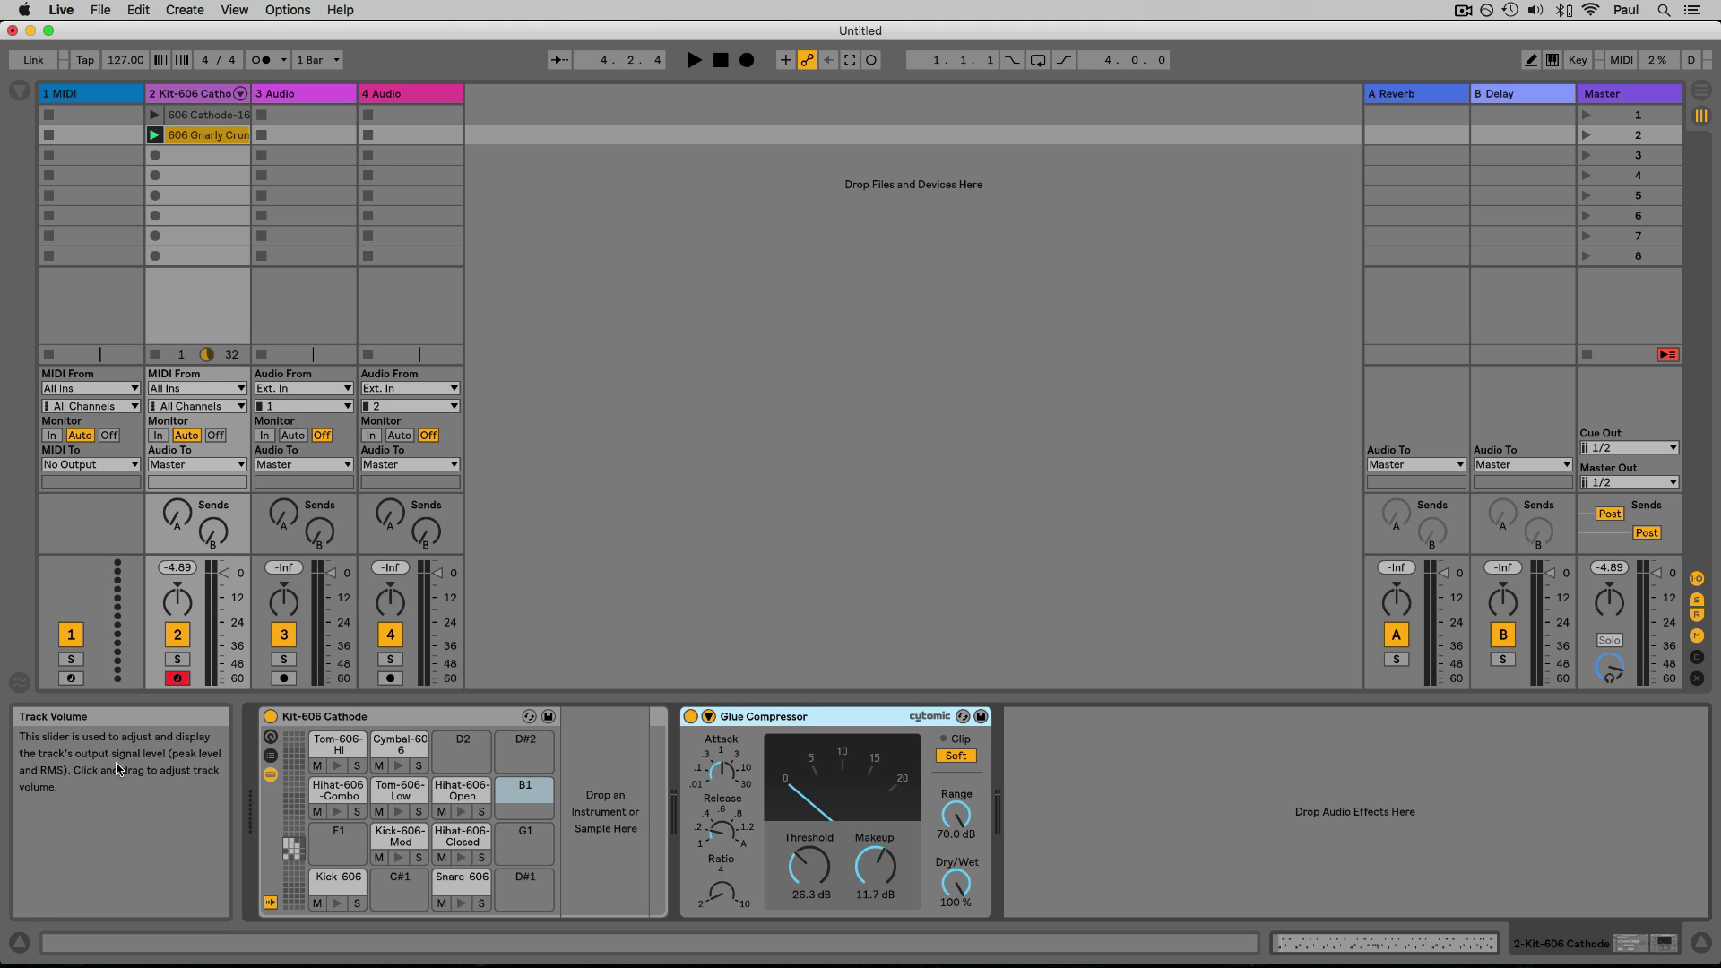
left_click(20, 944)
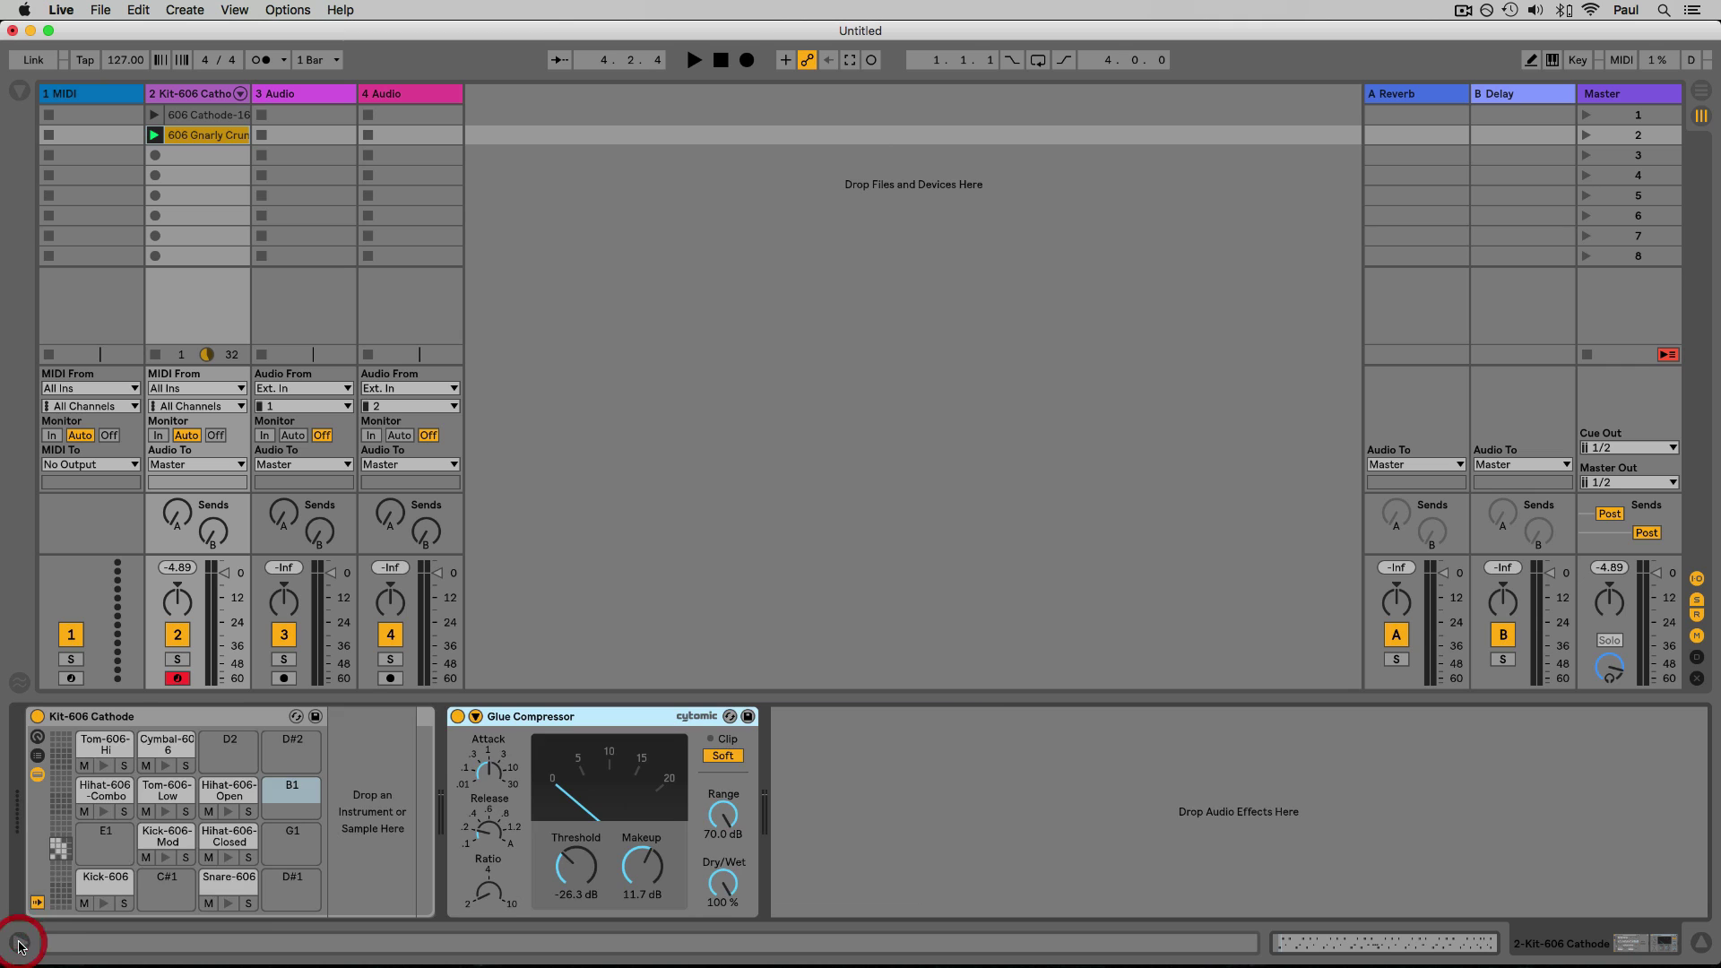
Open the browser and scroll through its sidebar
left_click(22, 92)
left_click(20, 94)
left_click(20, 93)
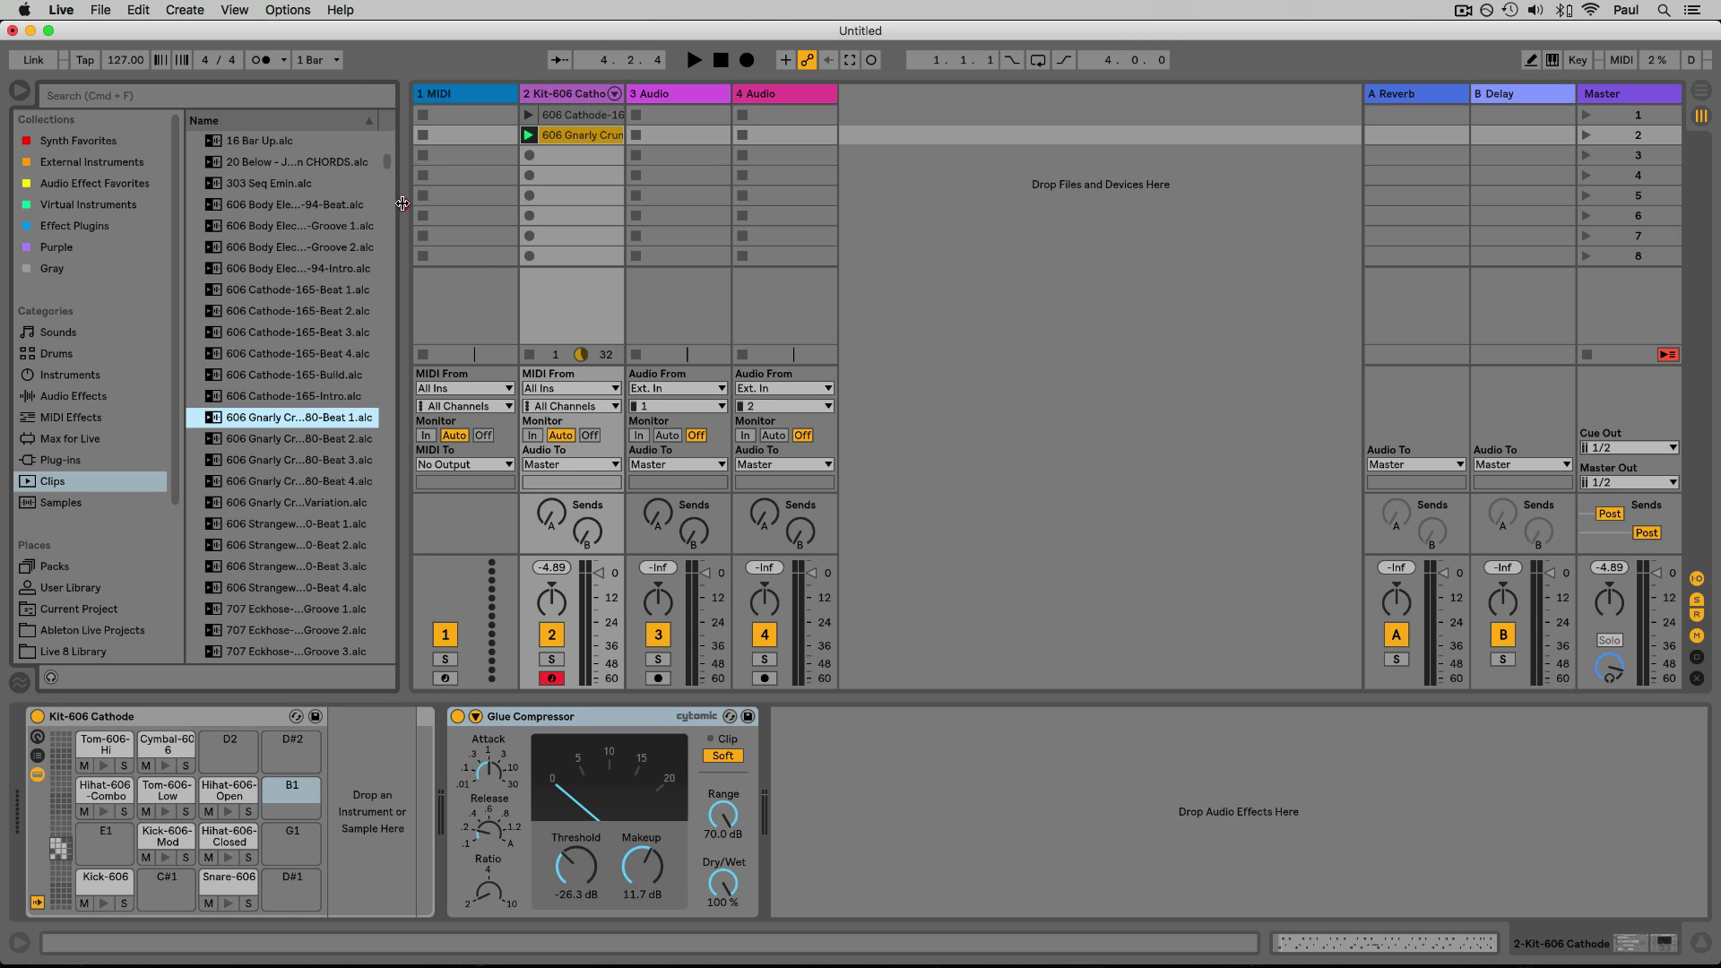
scroll(139, 287, "down", 3)
scroll(138, 287, "down", 5)
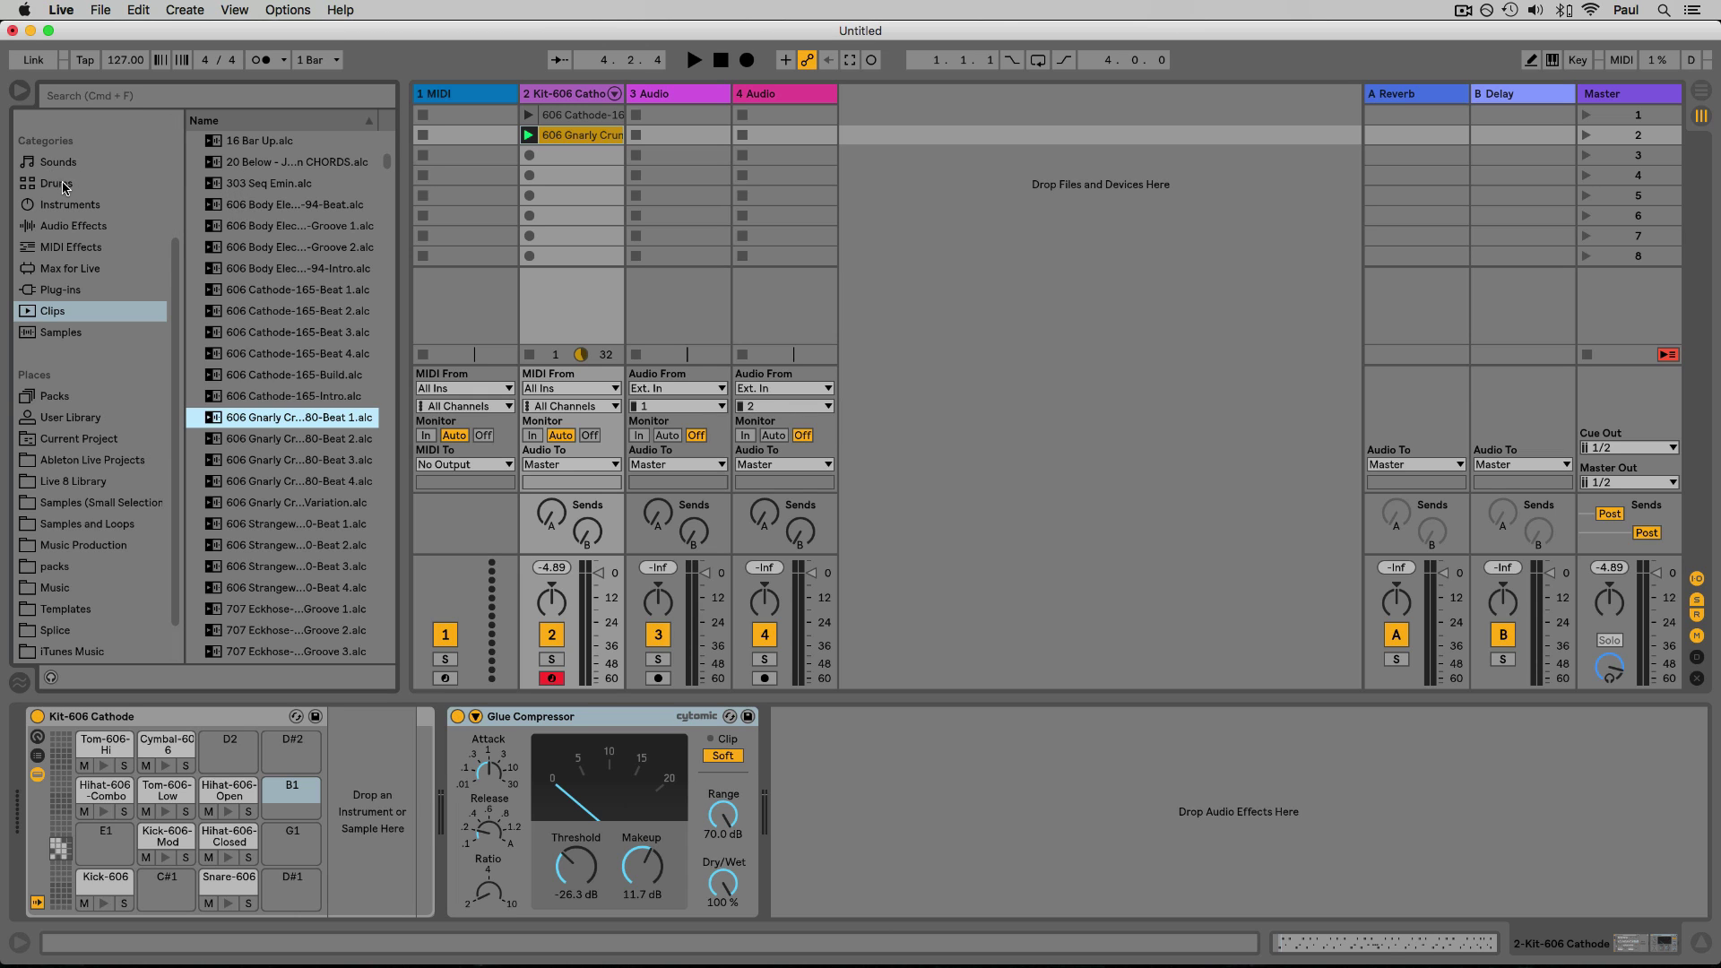
scroll(59, 179, "down", 3)
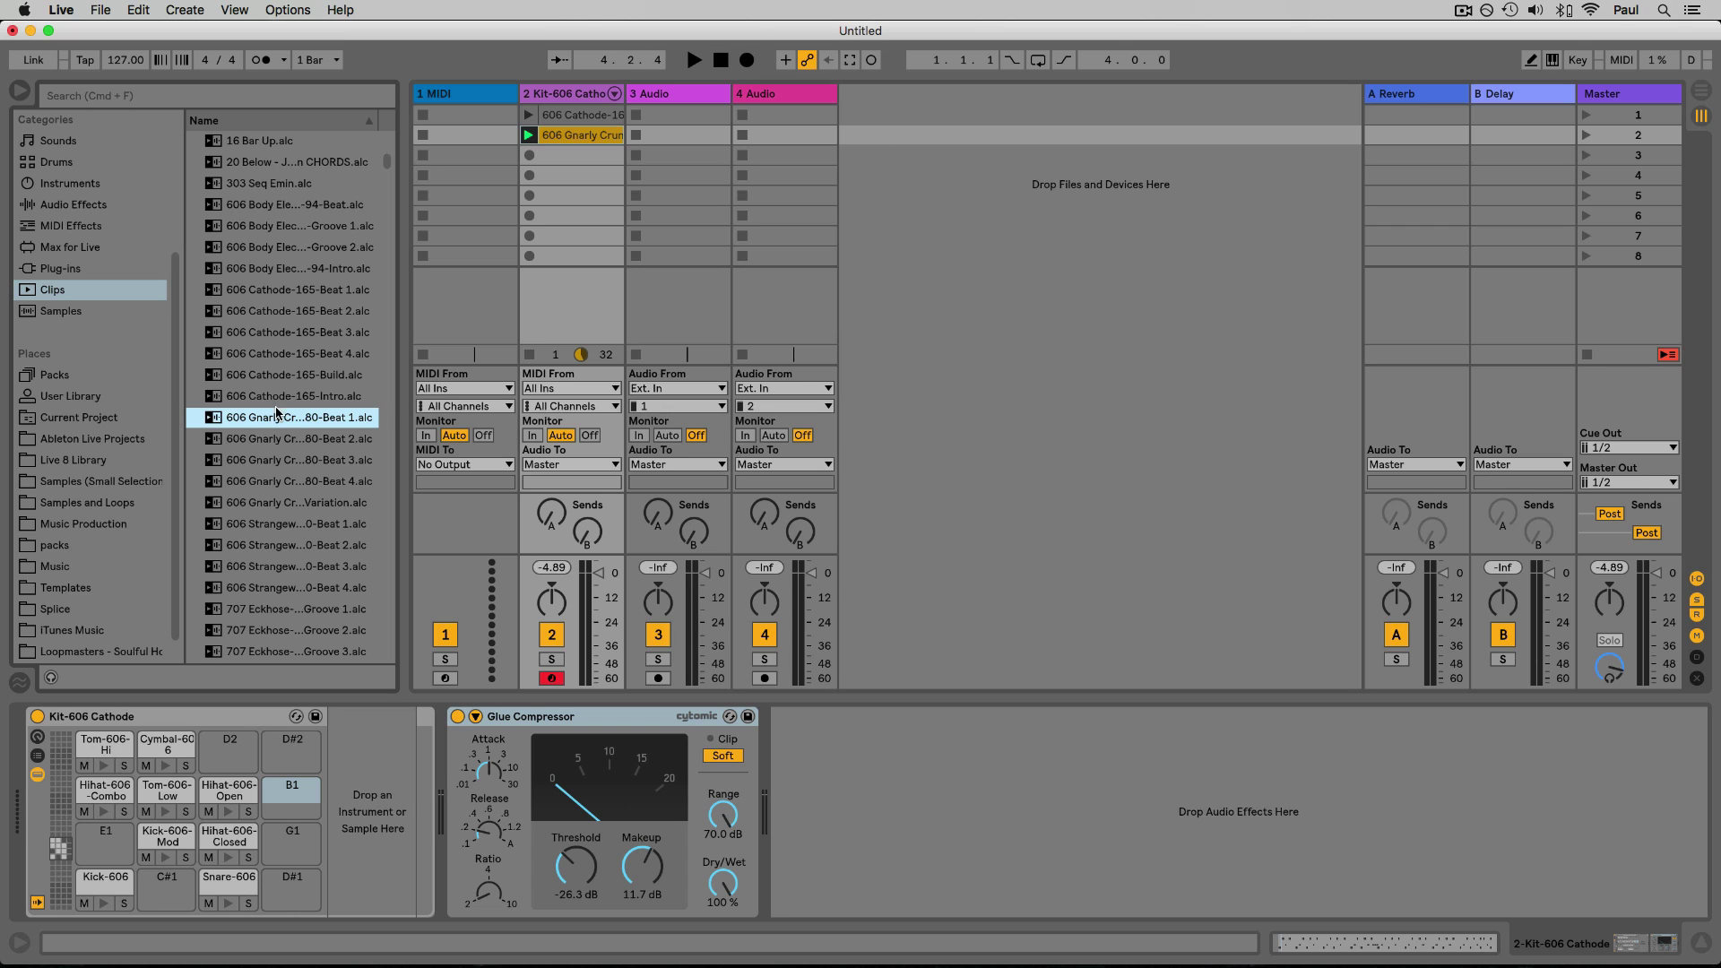
Browse the Sounds, Drums, Instruments, Audio Effects, MIDI Effects, Max for Live and Plug-ins categories
left_click(51, 144)
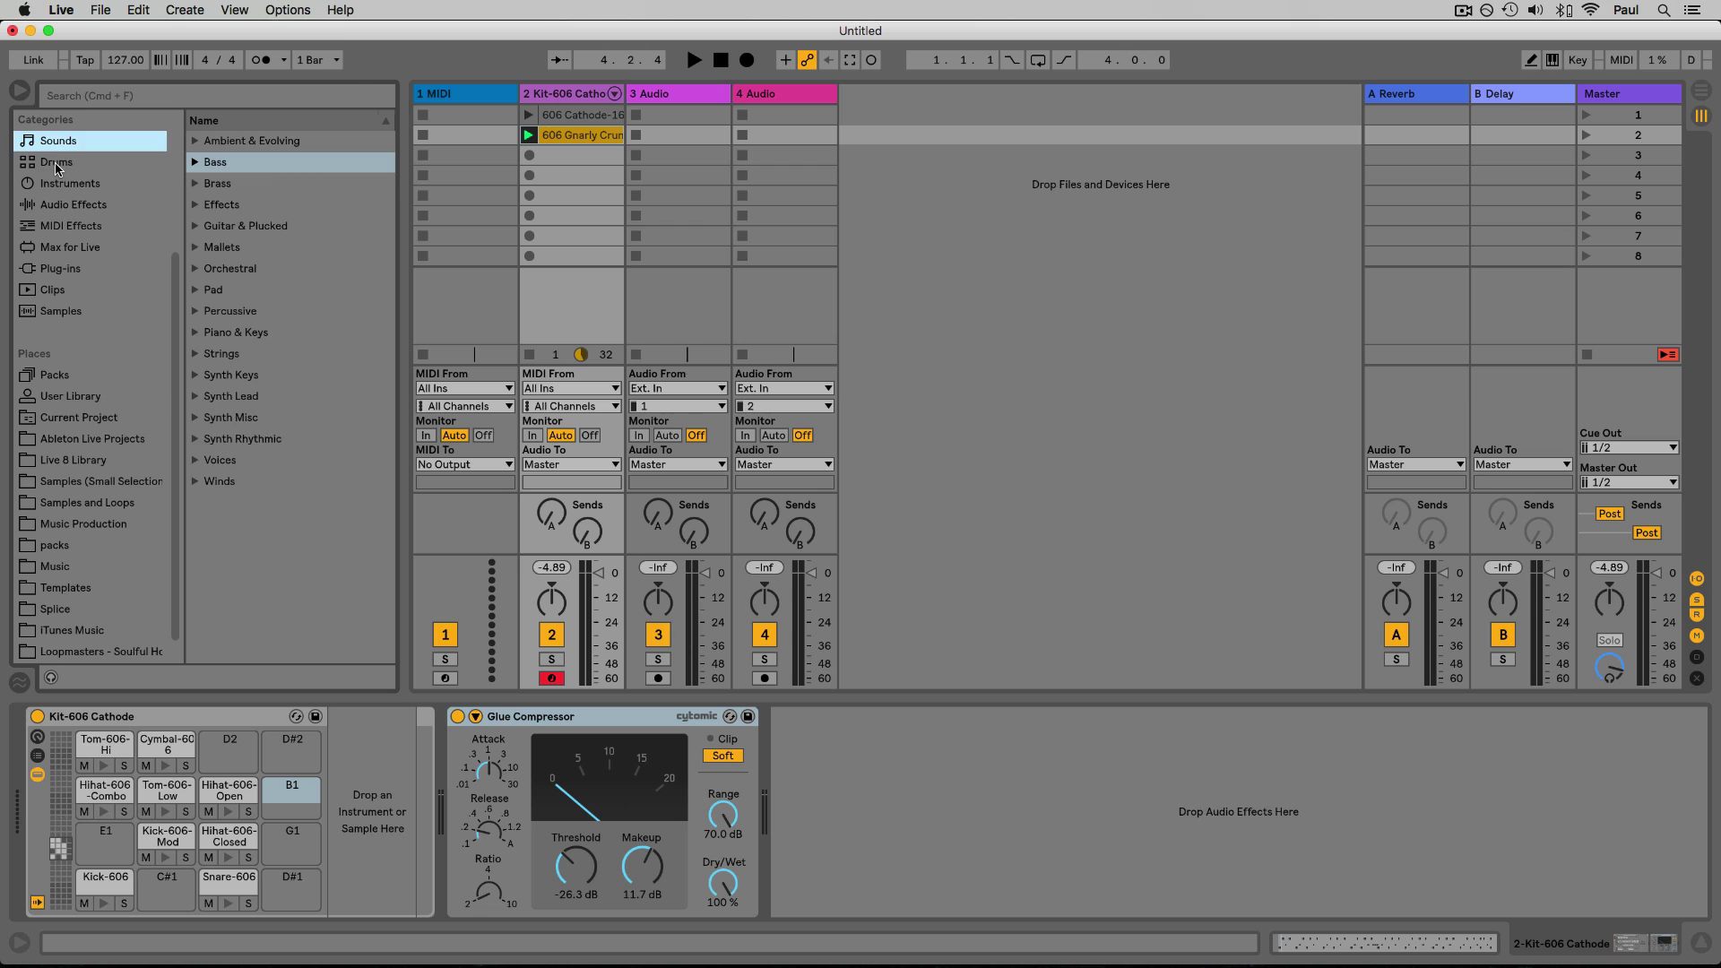
left_click(56, 167)
left_click(49, 186)
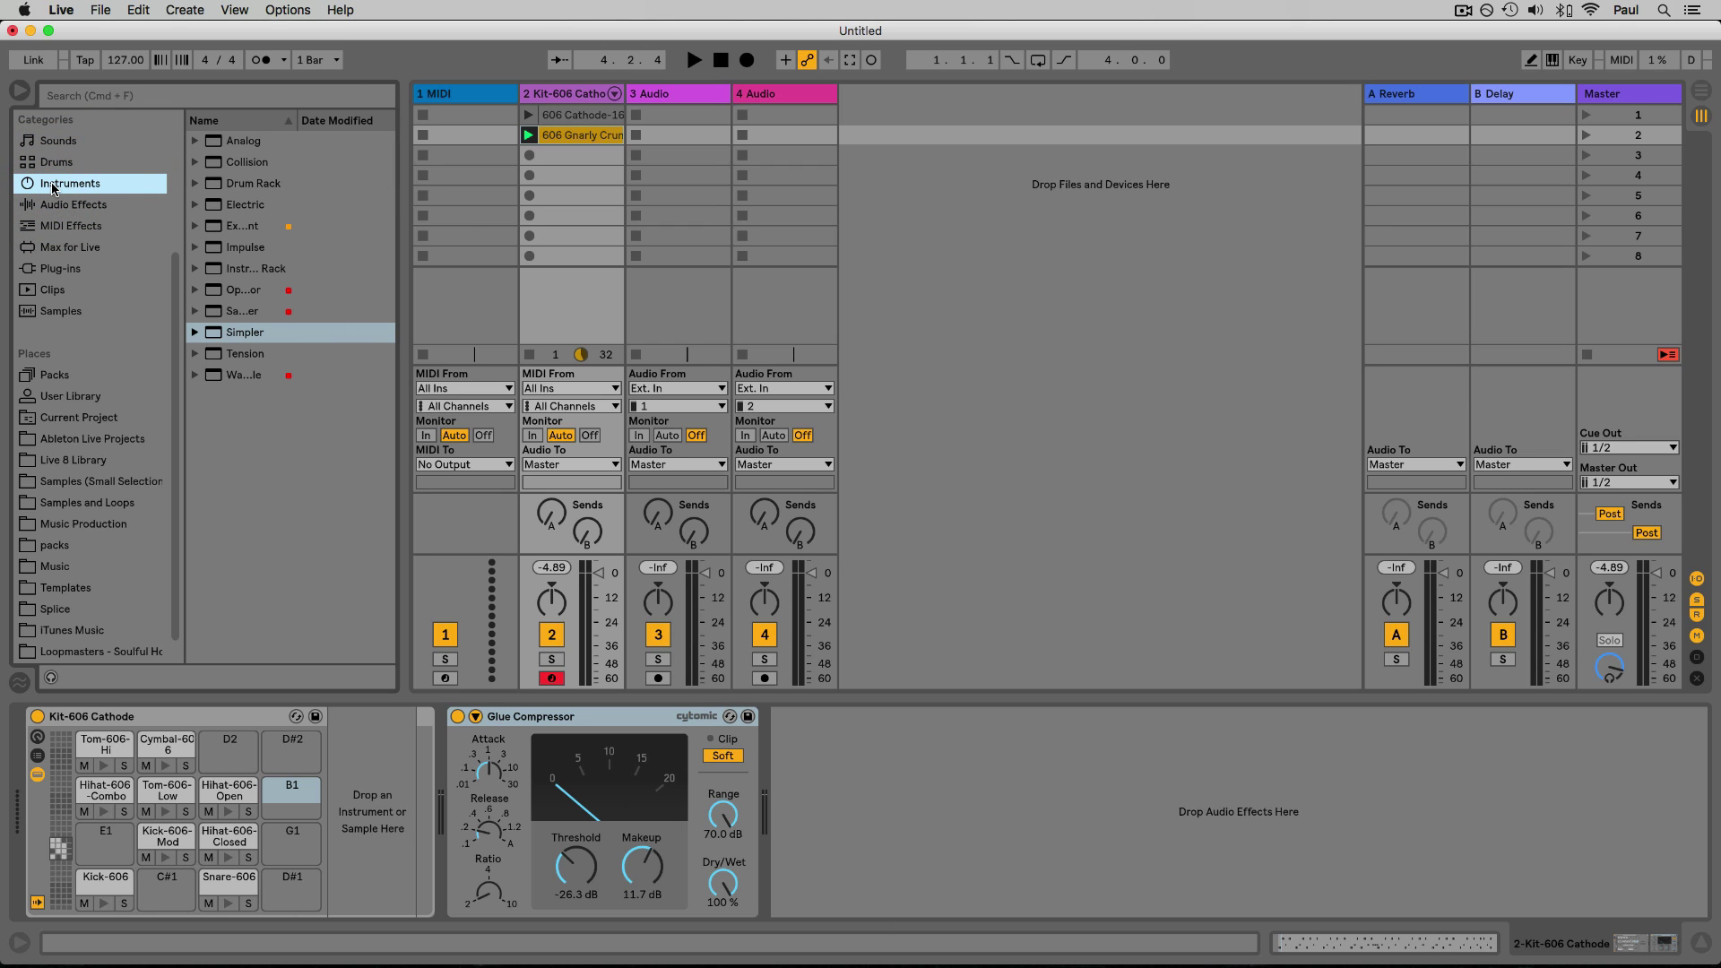
left_click(56, 205)
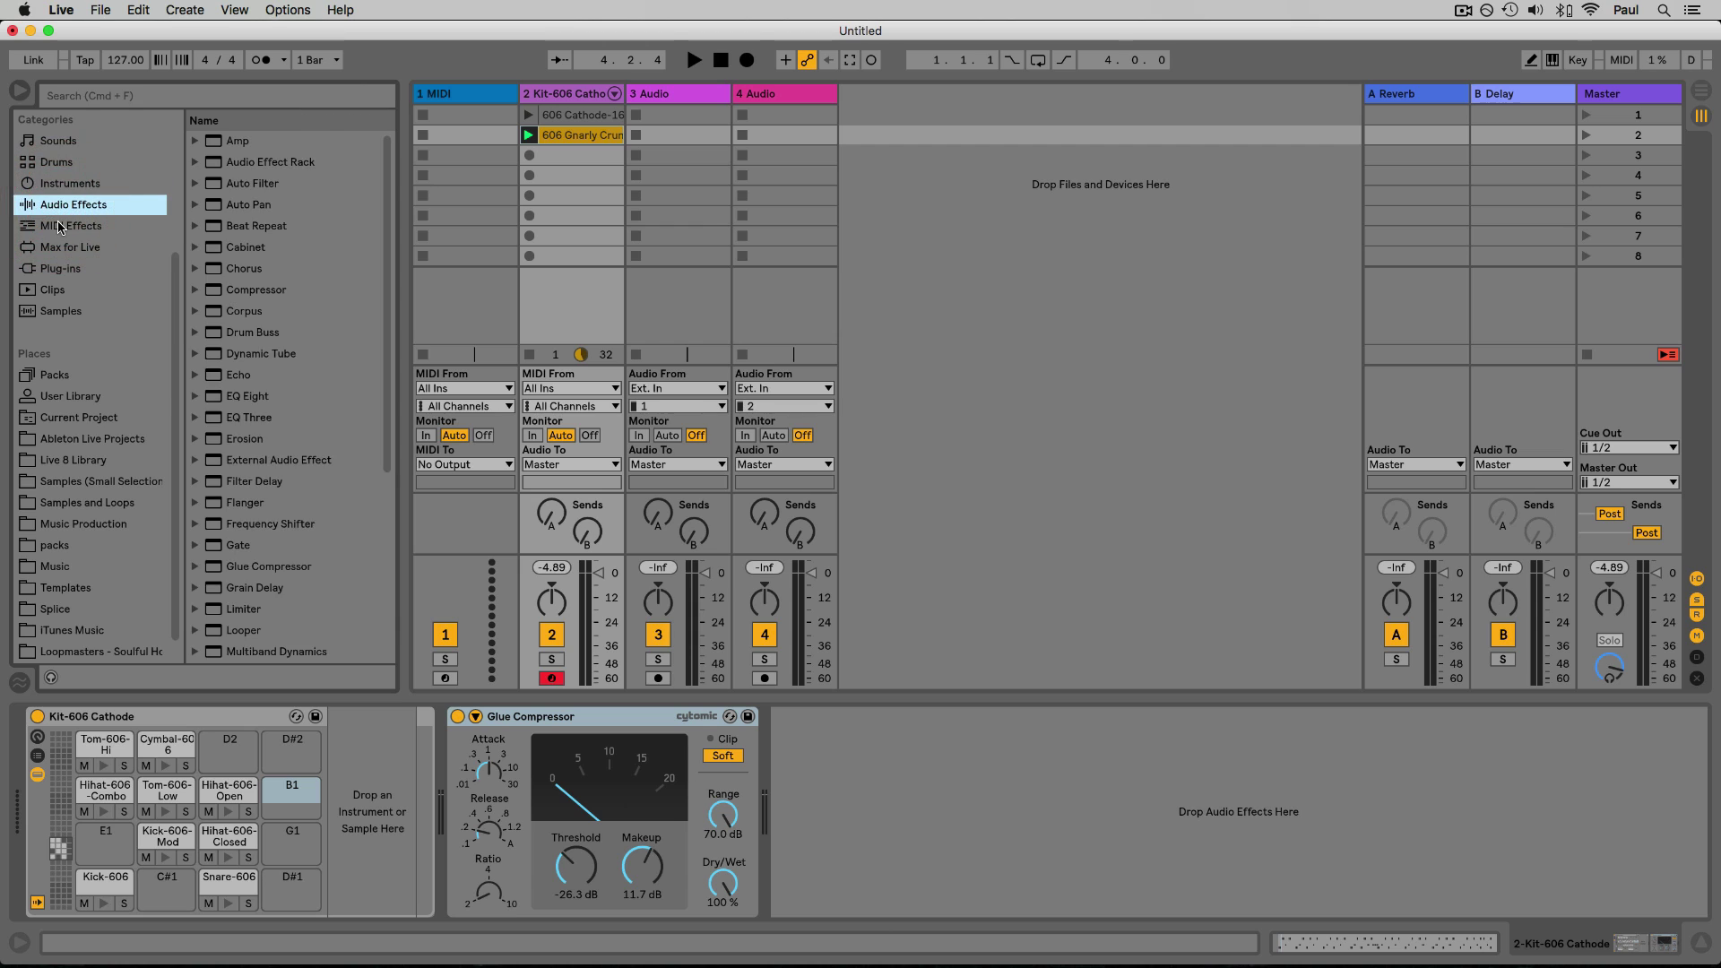
left_click(59, 228)
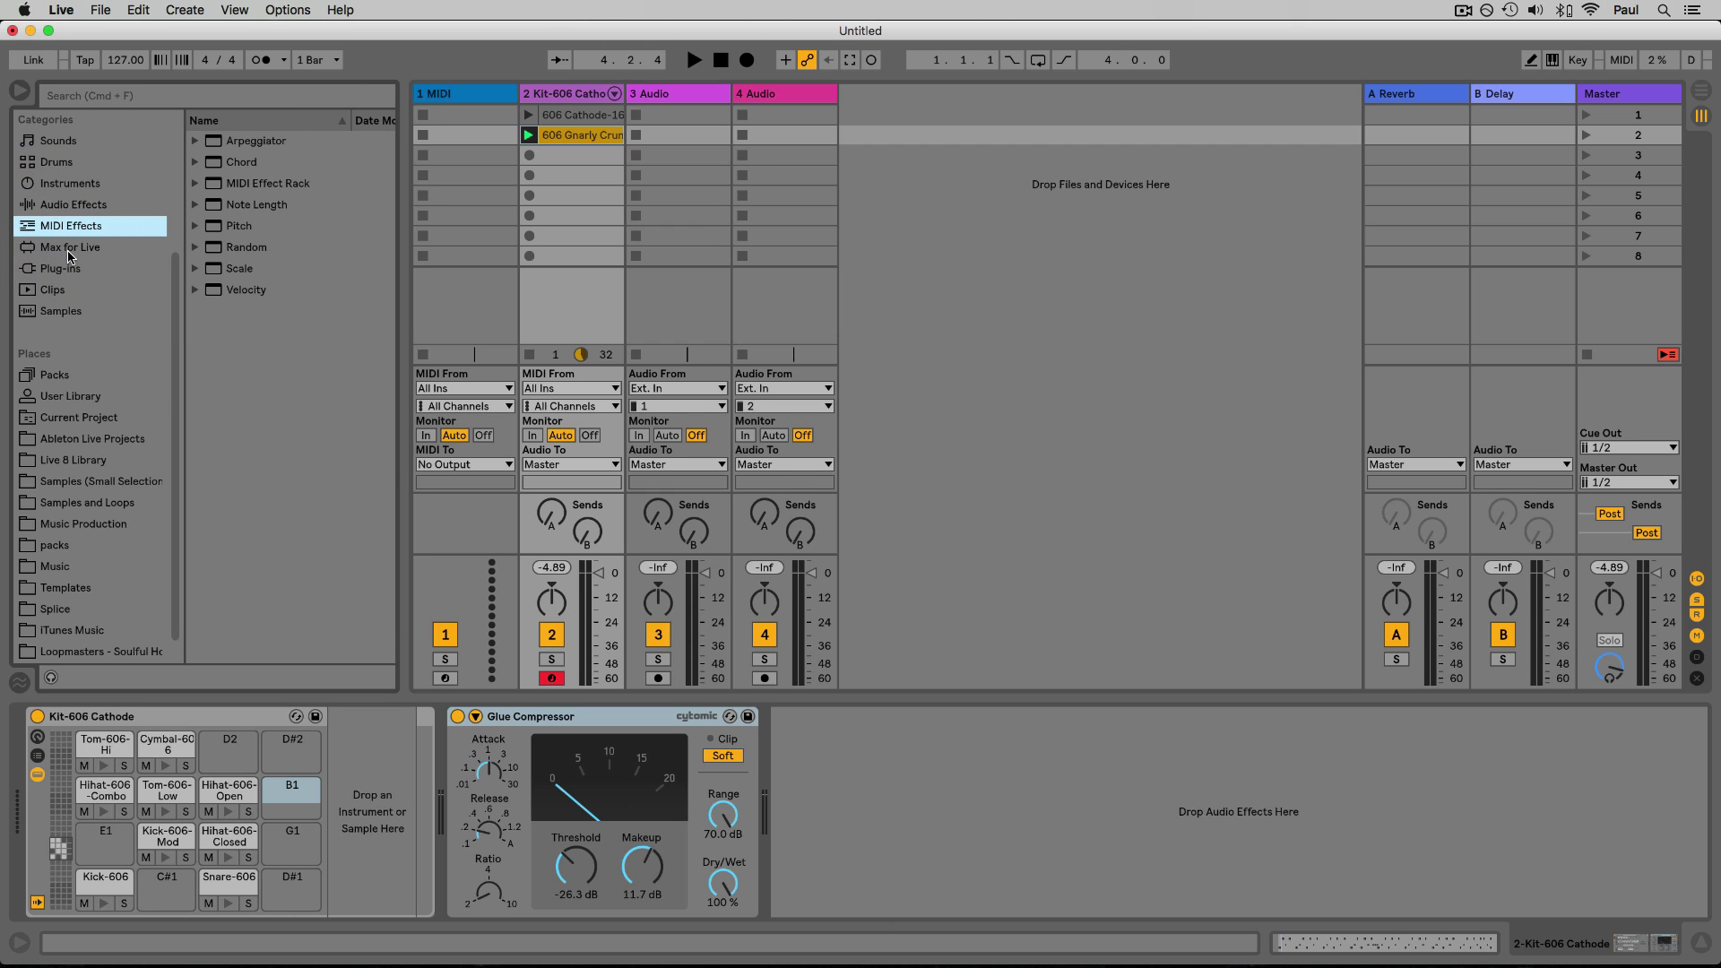
left_click(71, 251)
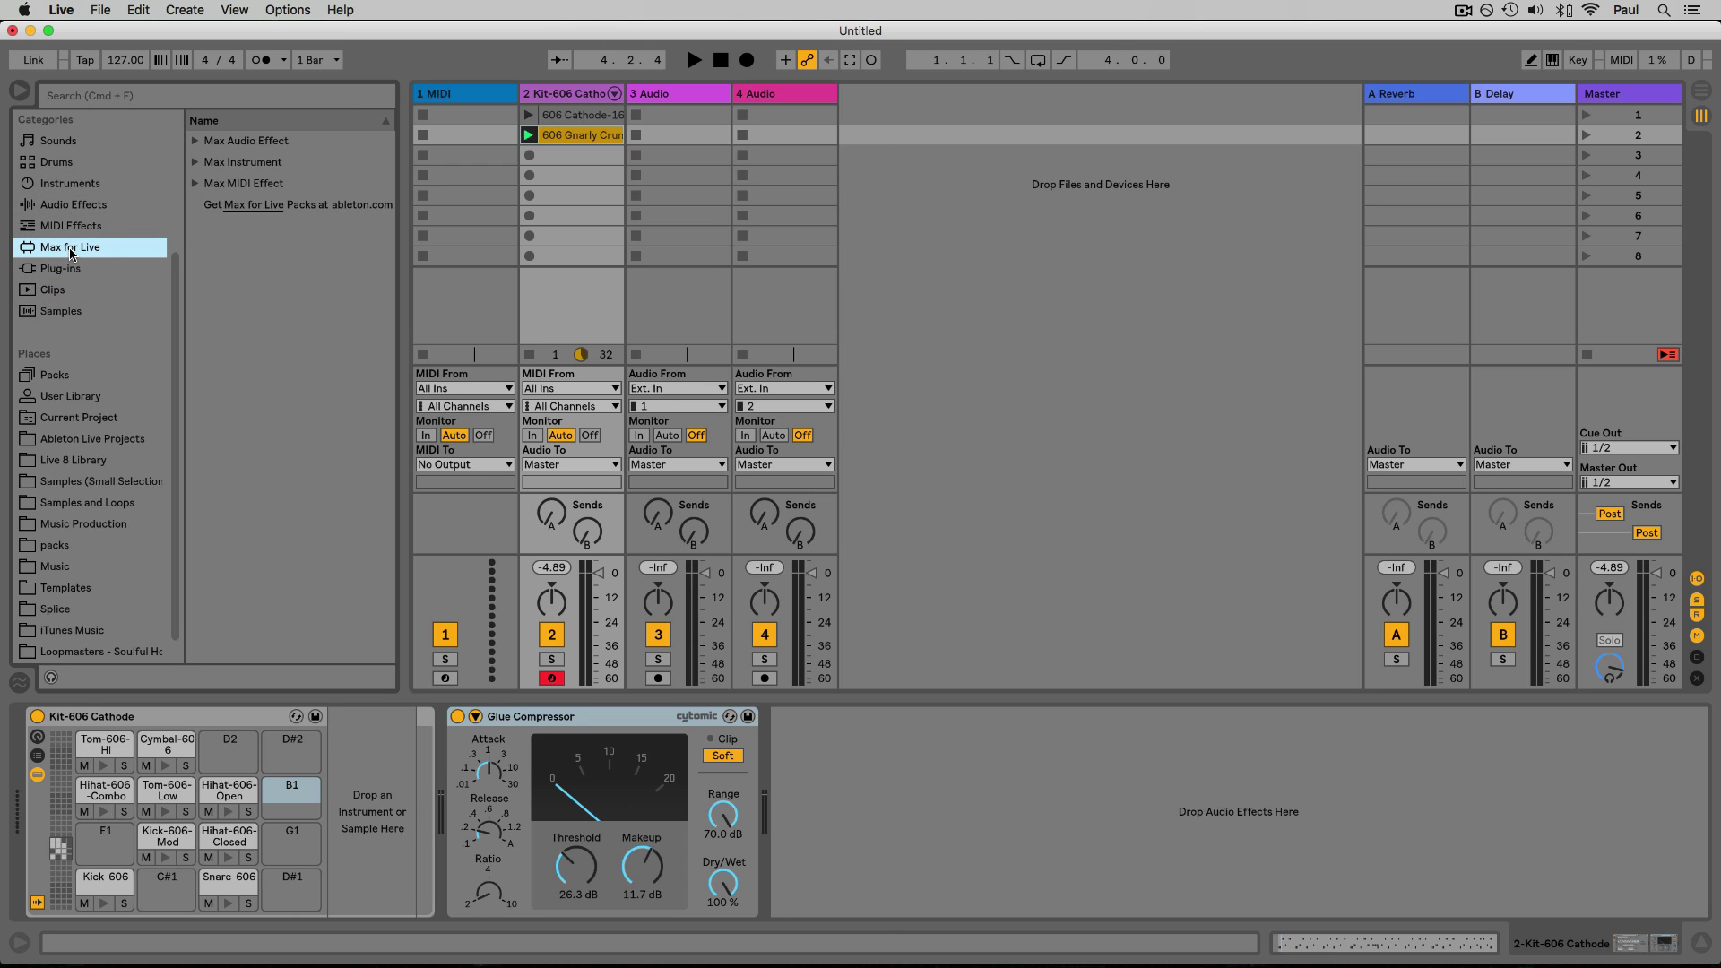
left_click(97, 271)
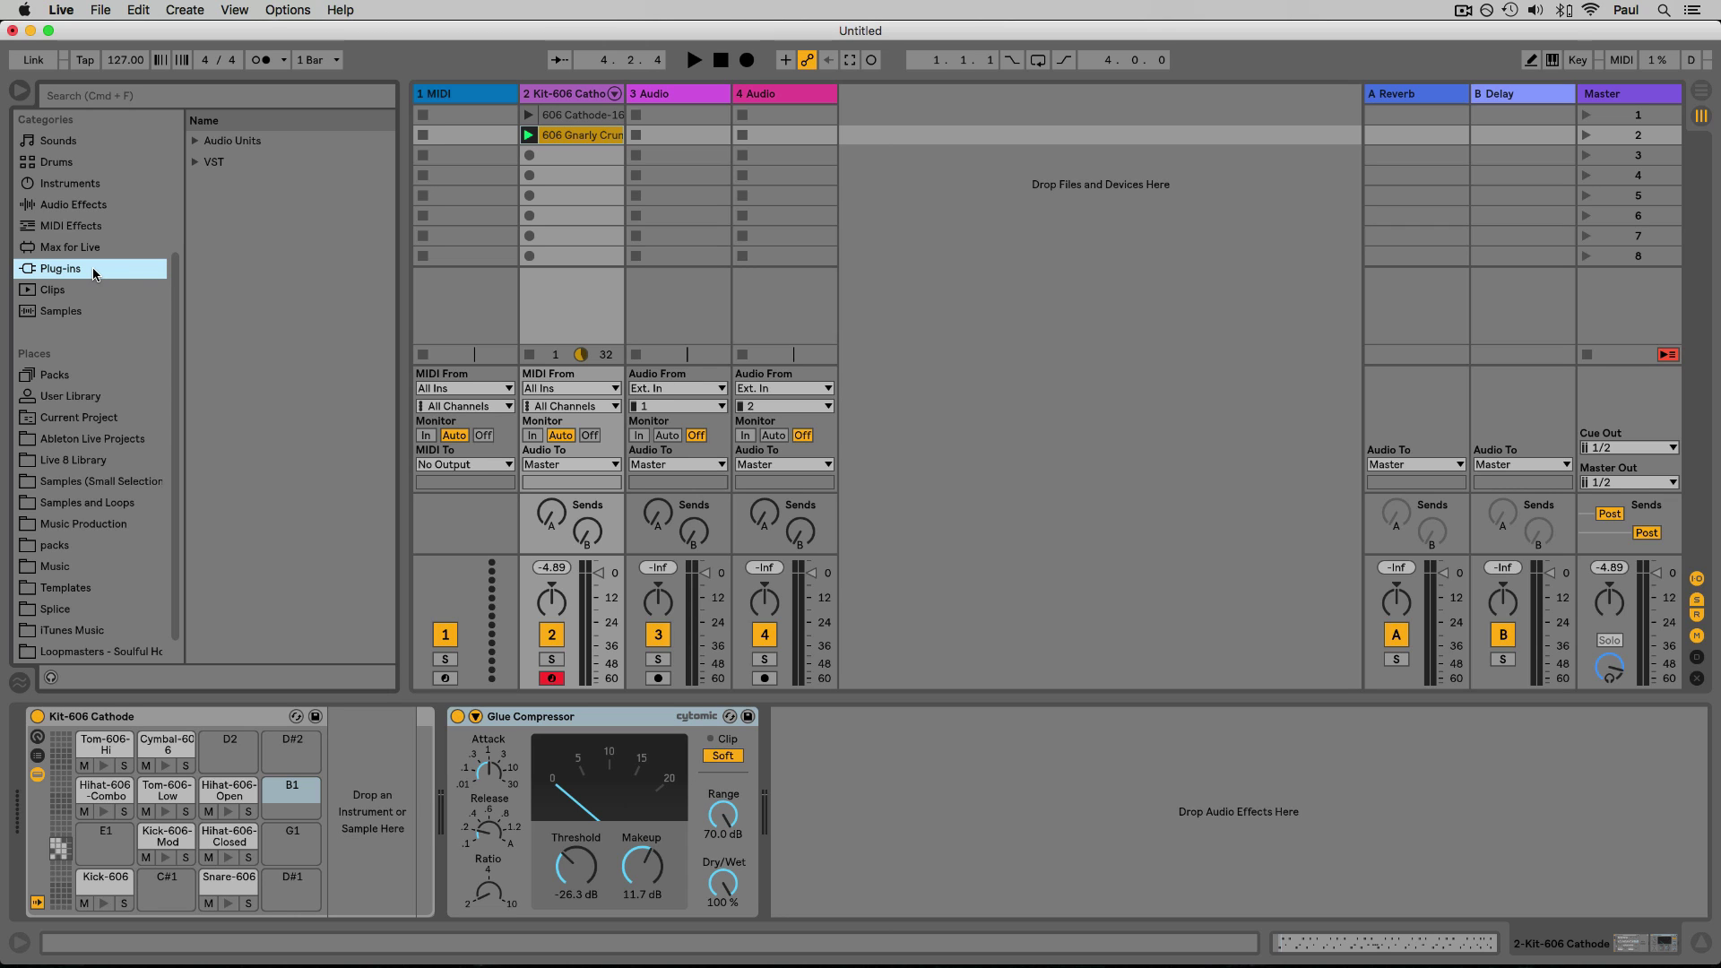
In Clips, select and preview the 808 Babblebox Groove 1 clip
left_click(53, 291)
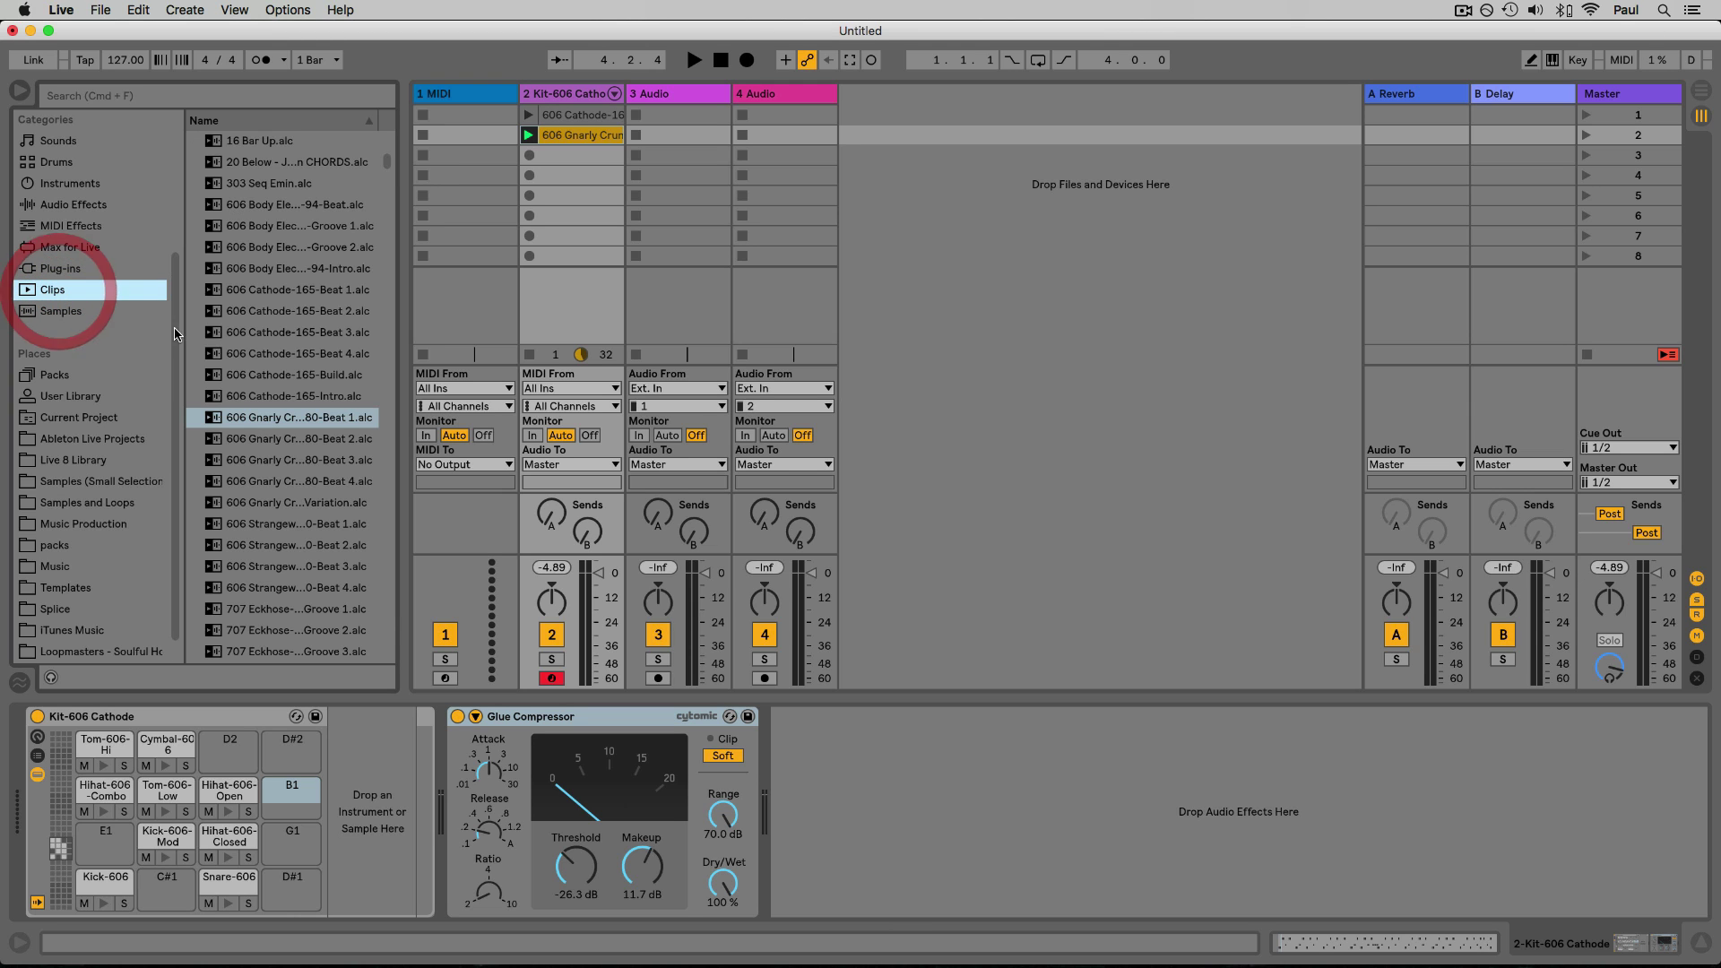
left_click(266, 314)
scroll(267, 316, "down", 4)
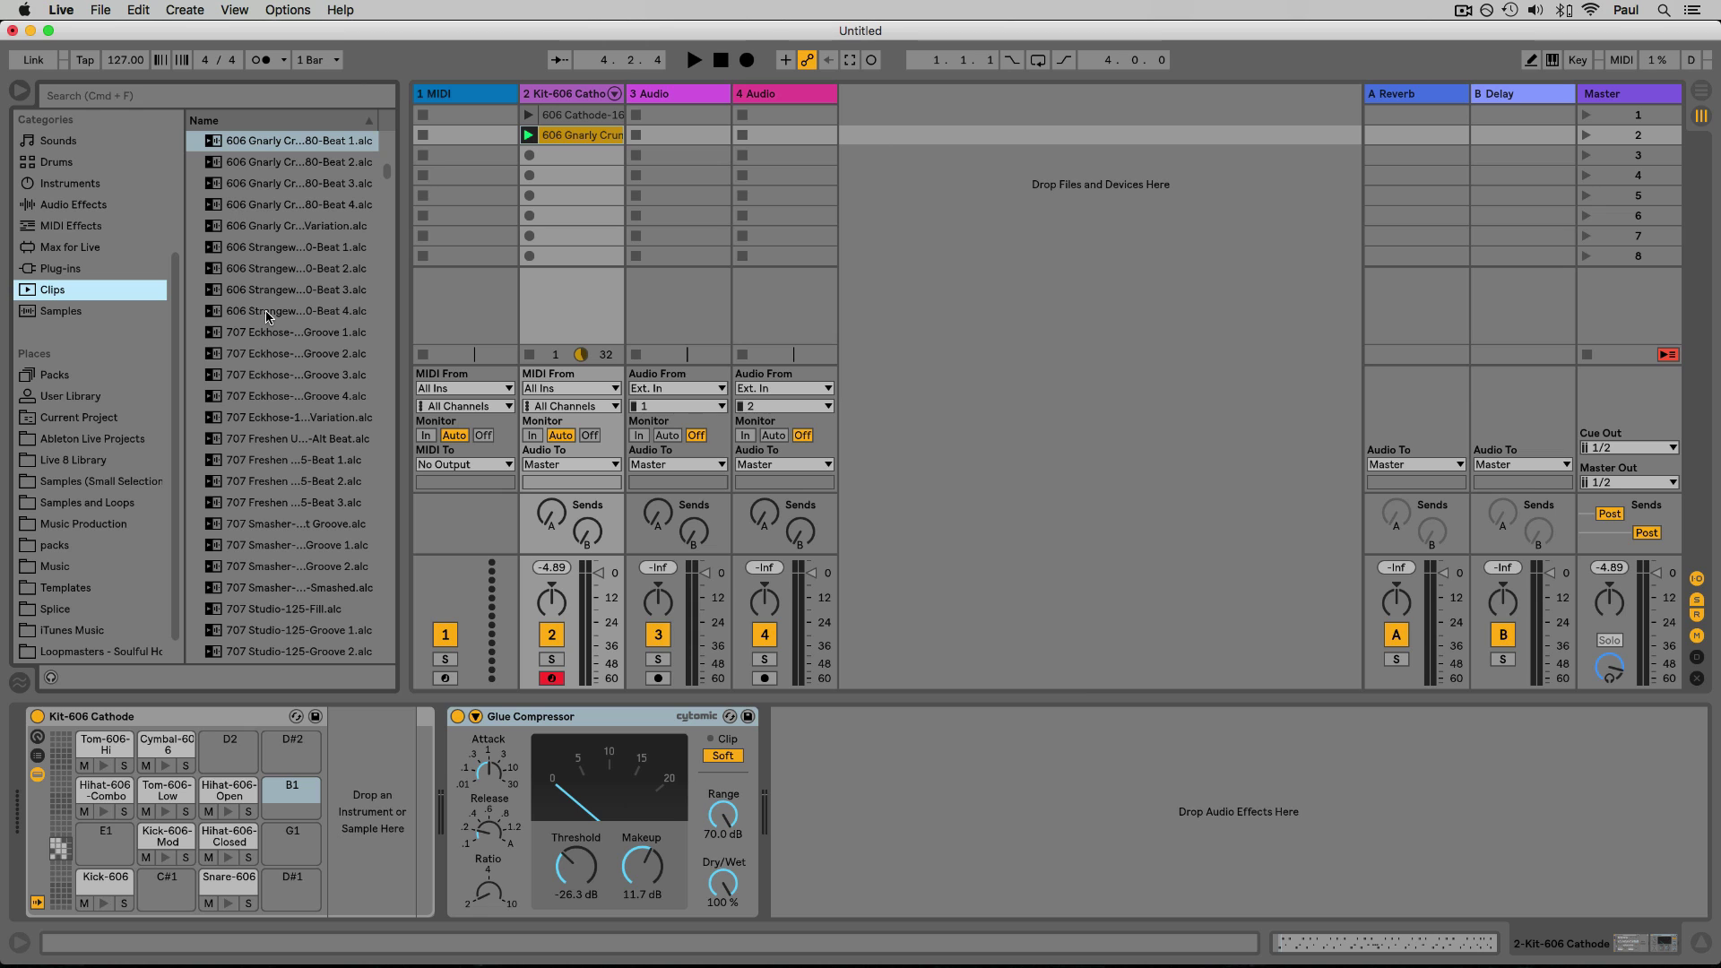
scroll(257, 442, "down", 4)
scroll(257, 442, "down", 3)
left_click(234, 417)
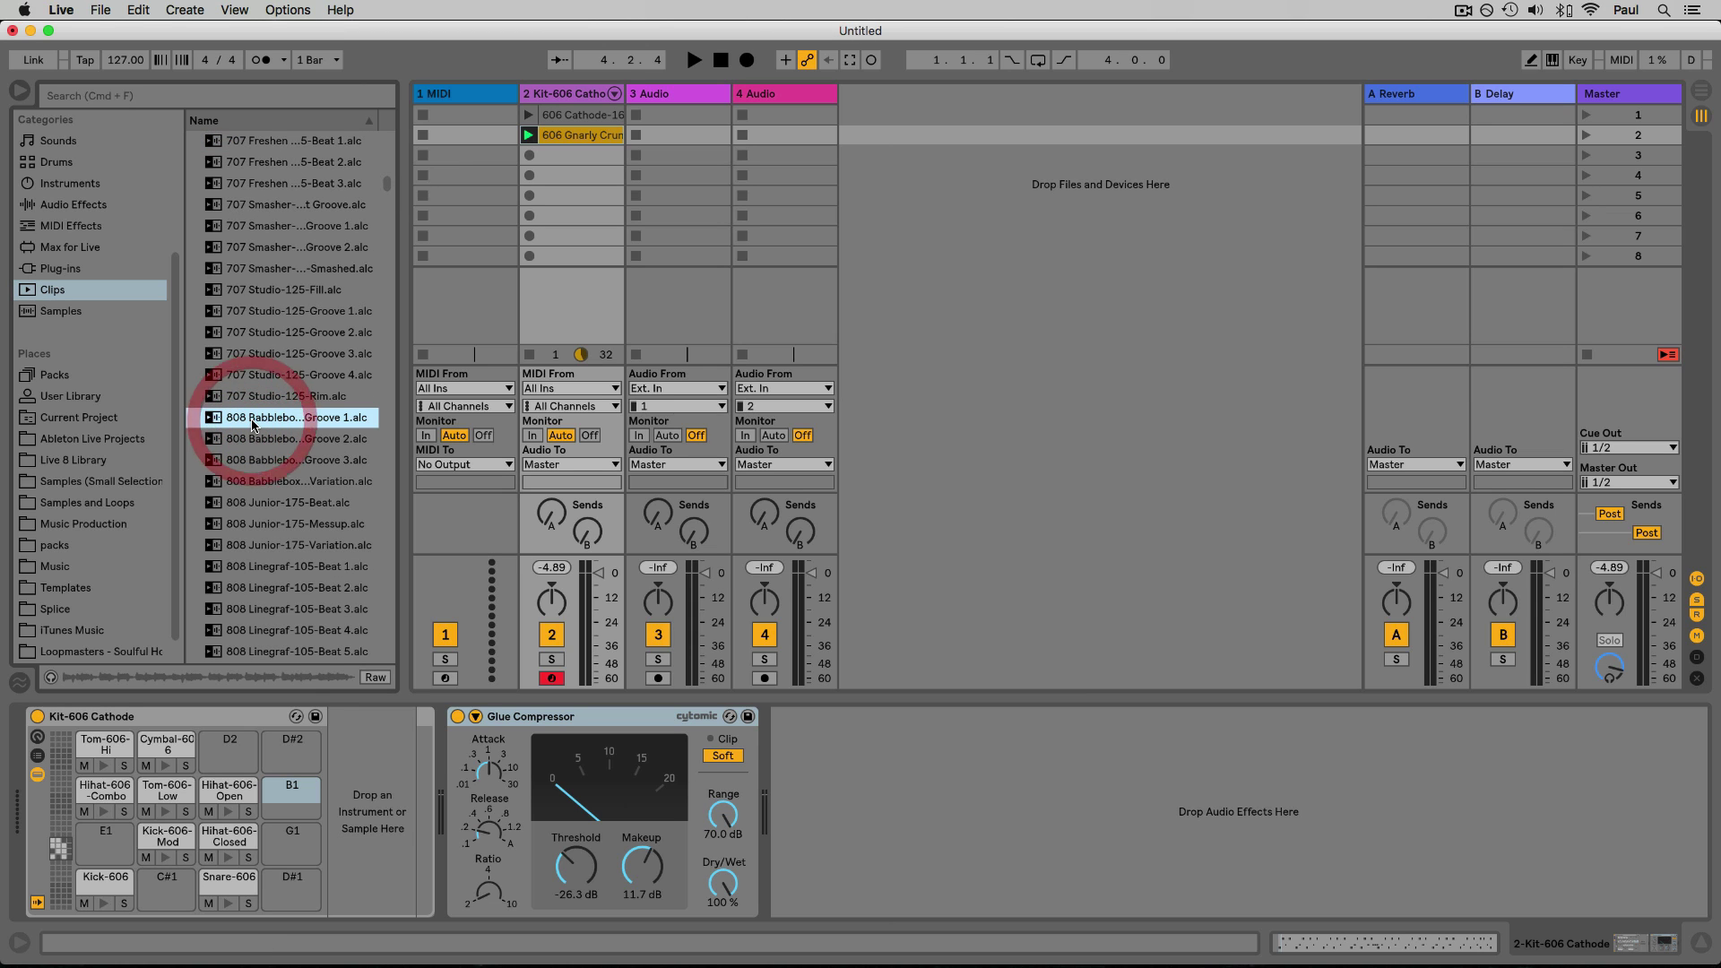
left_click(51, 678)
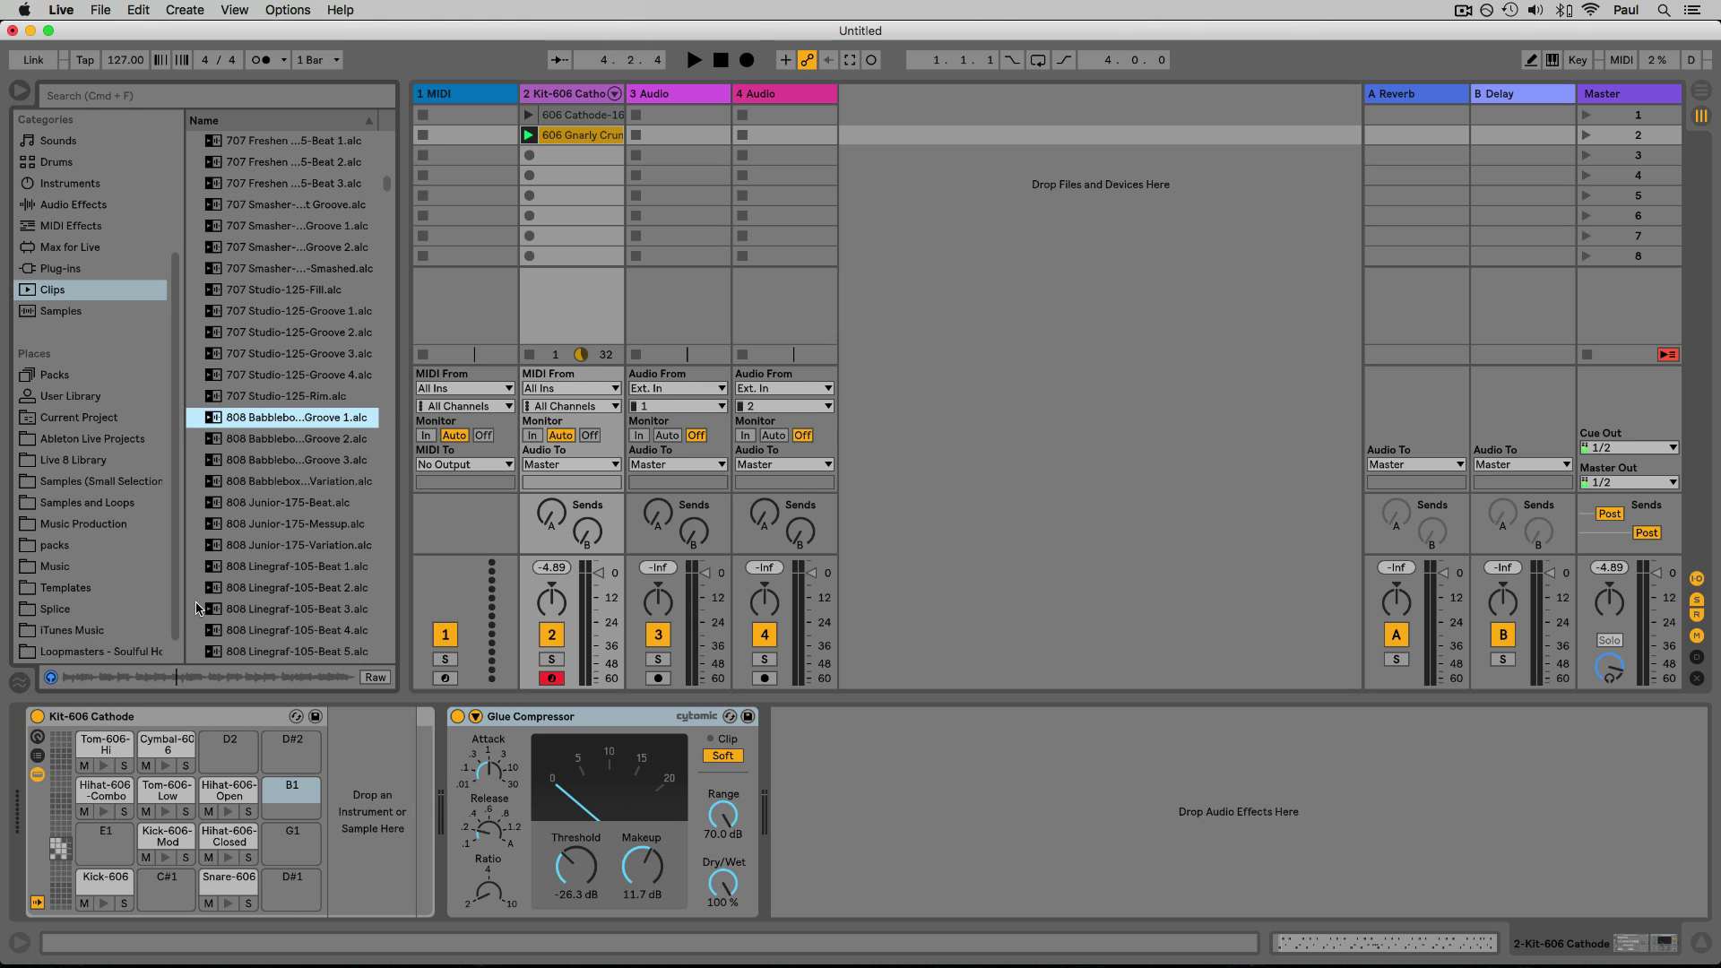
Add the clip as a new 808 Babblebox-129 track, launch it, then stop playback
left_click_drag(426, 468, 1056, 135)
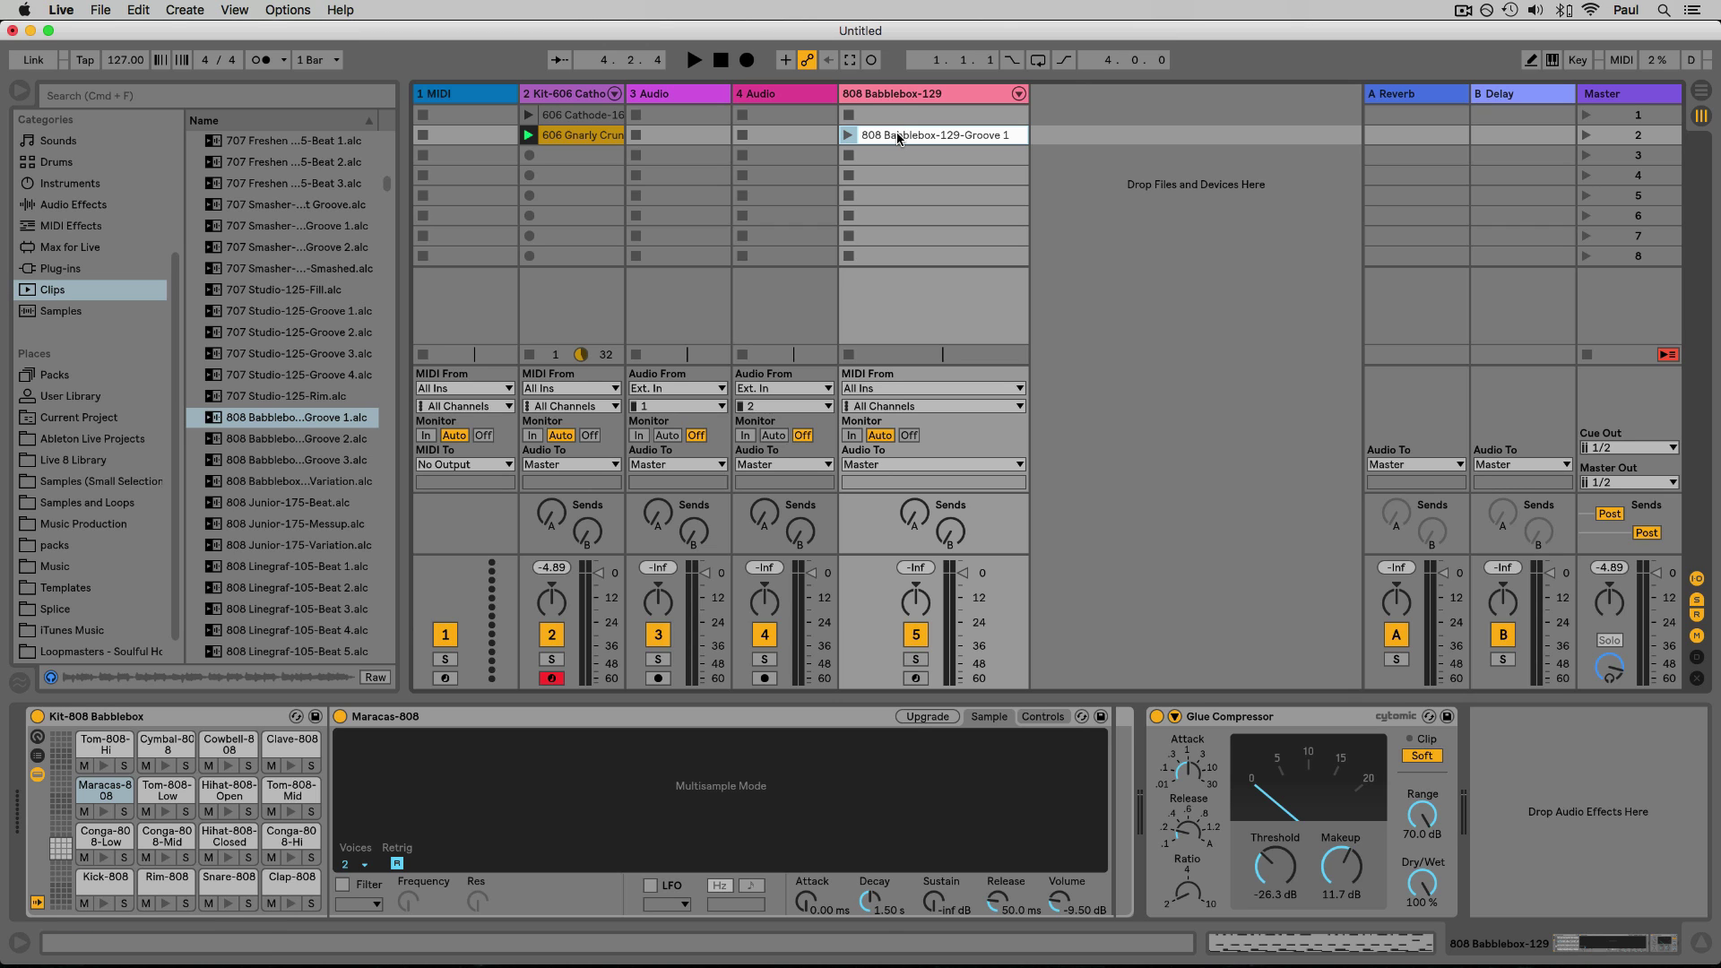
left_click(848, 134)
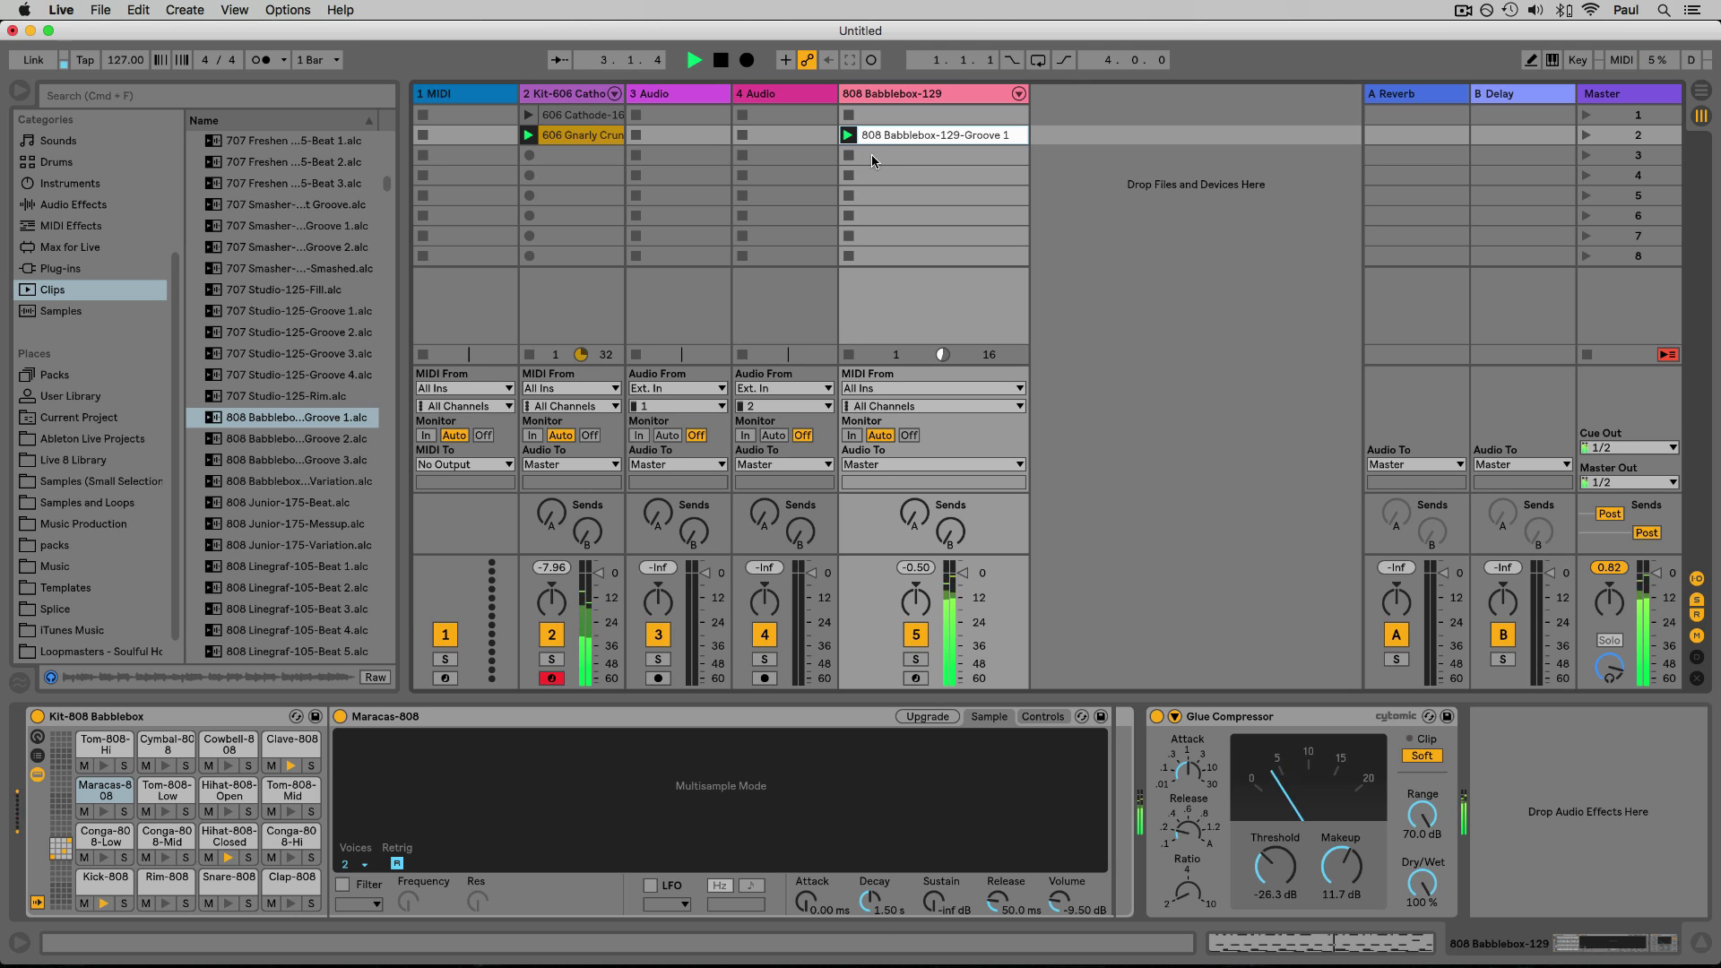
key("space")
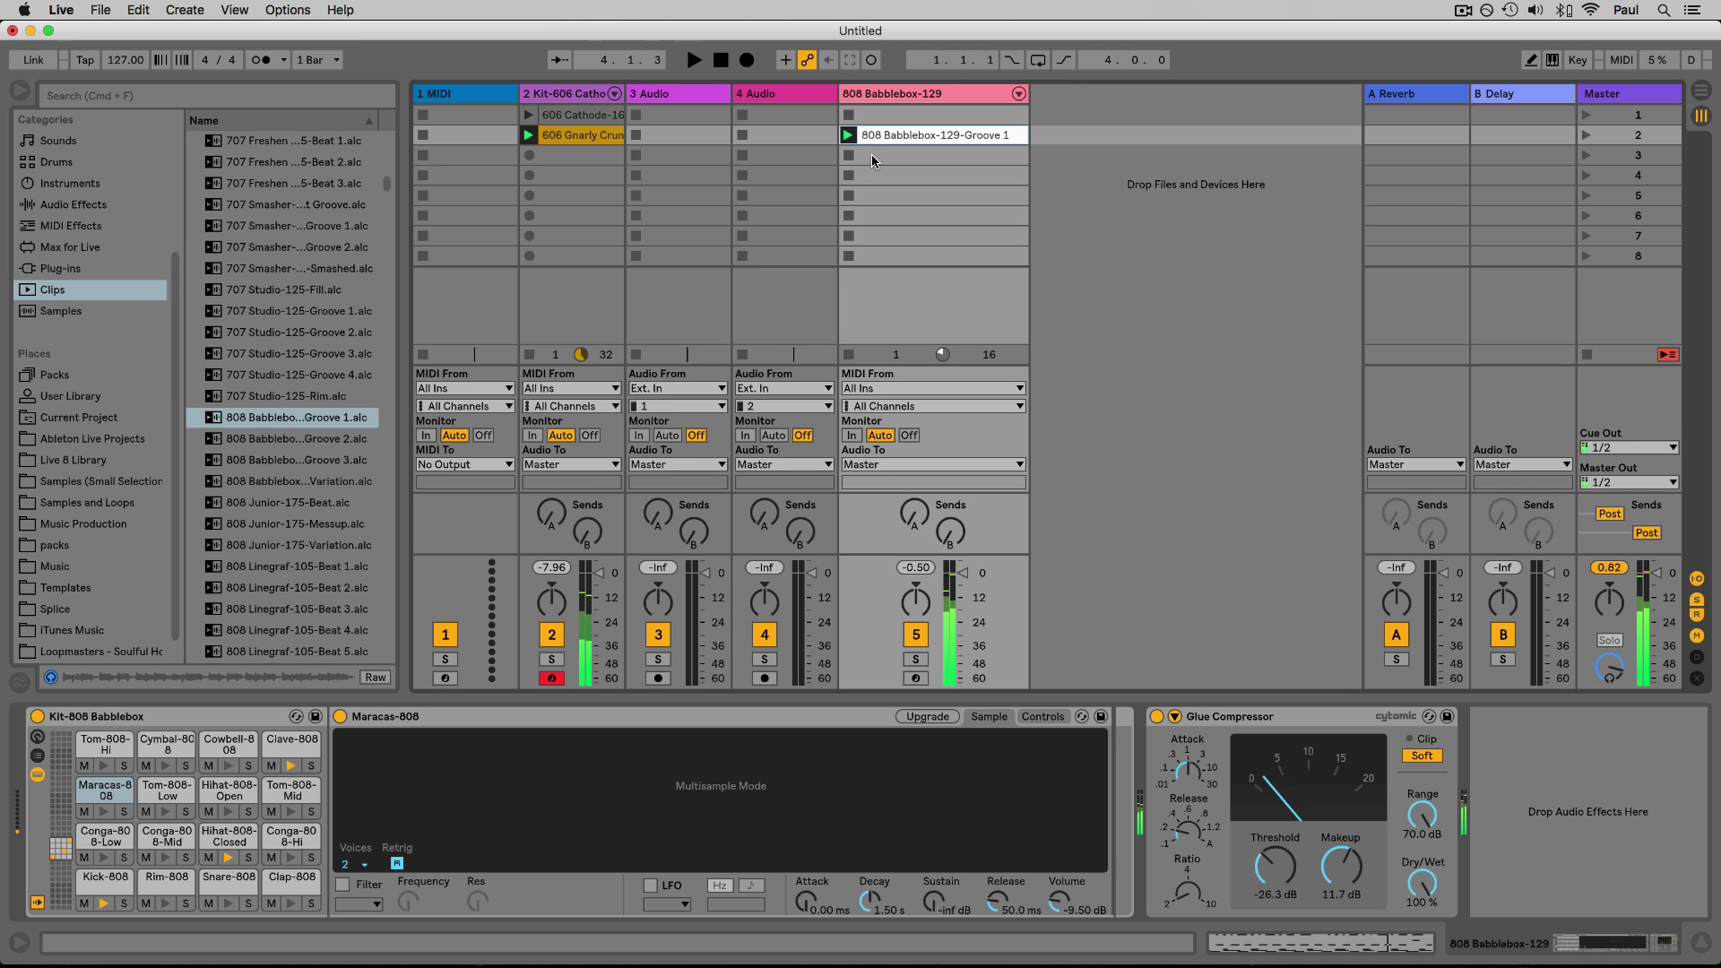
Audition several 303_DF_SQ samples, including EU2Q, then list the installed Packs
left_click(53, 312)
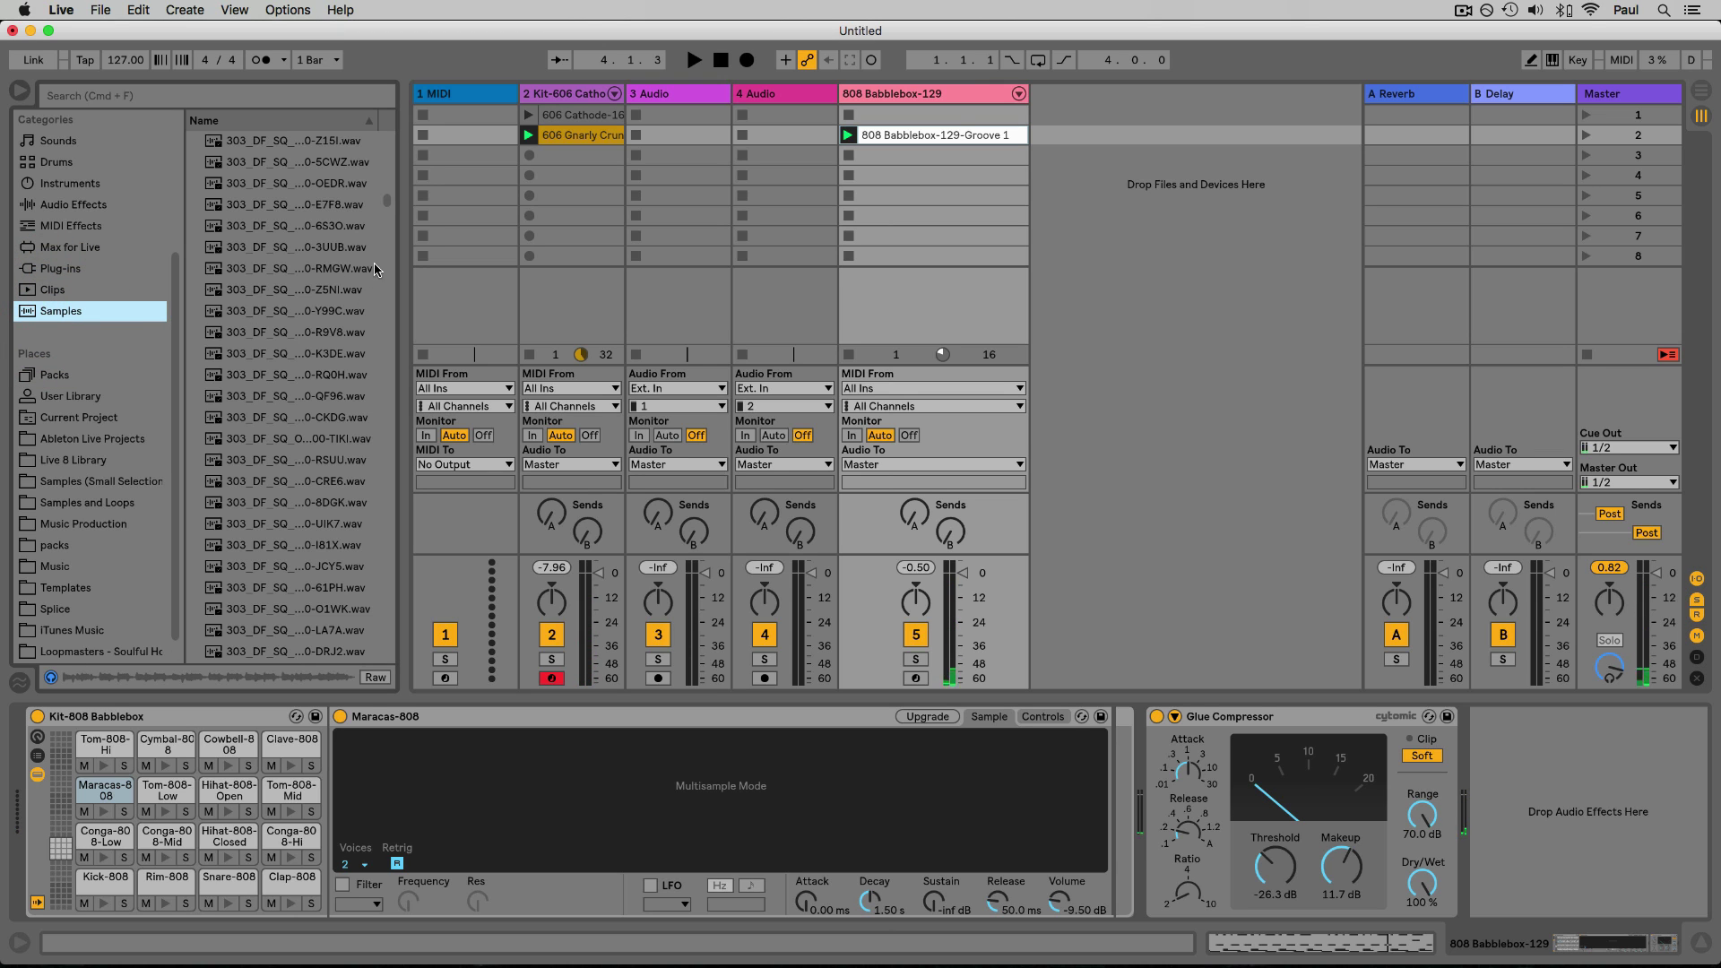
scroll(282, 275, "down", 3)
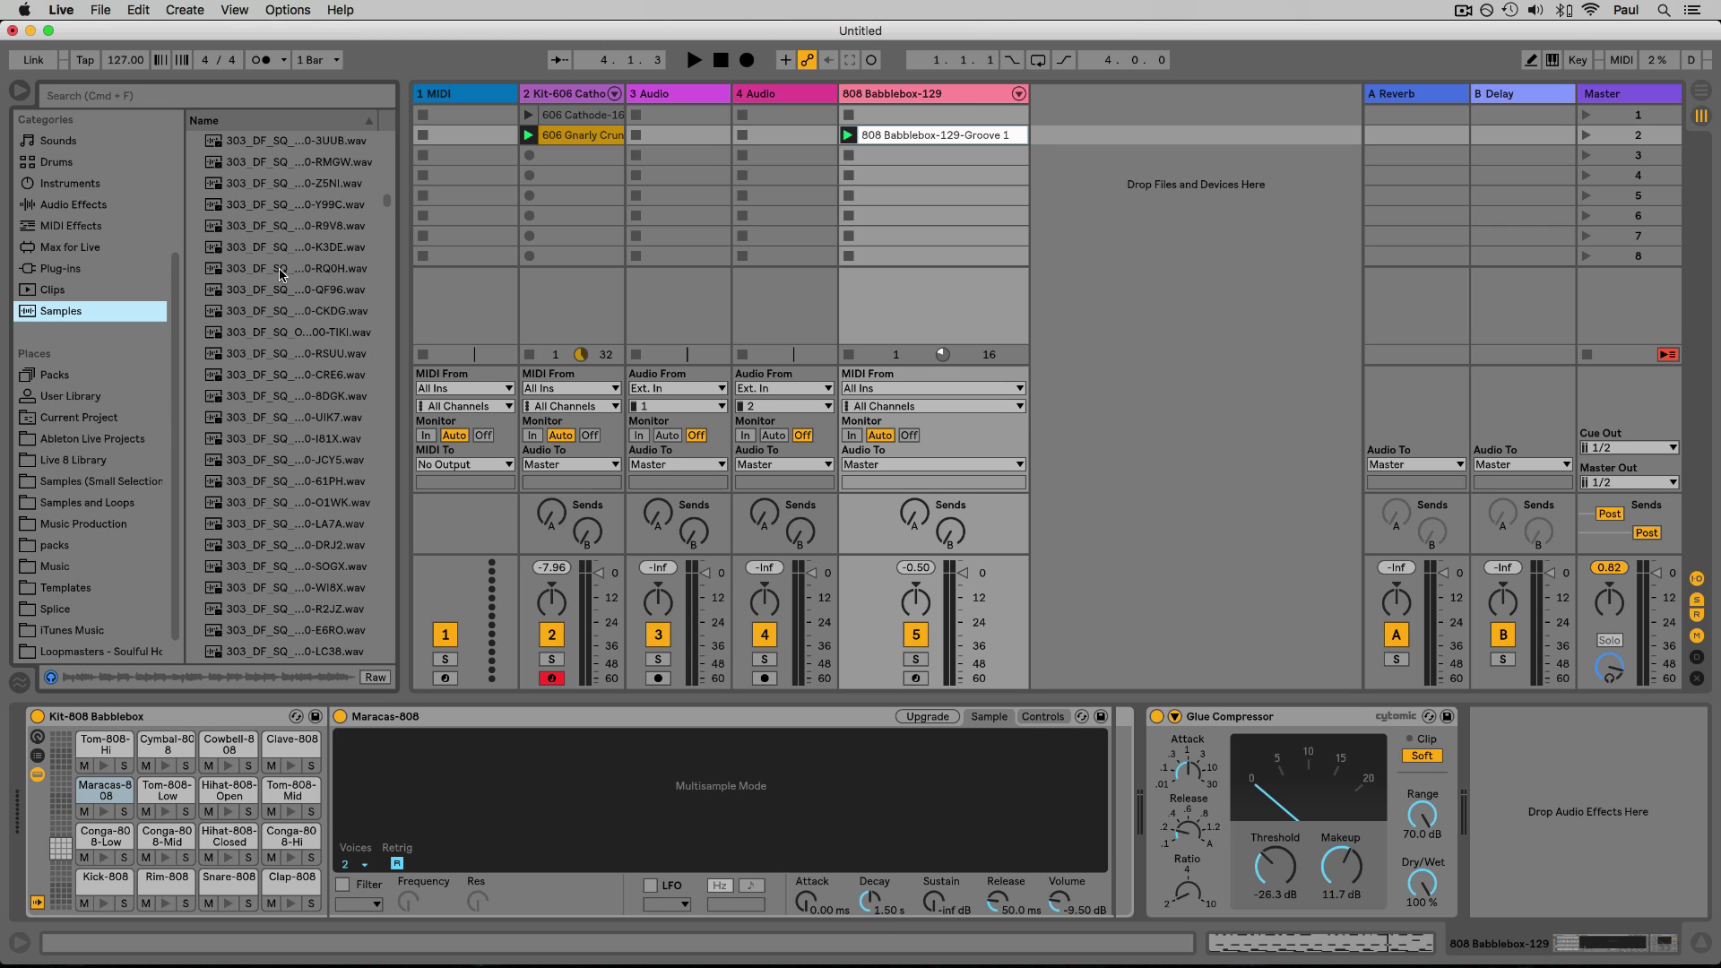
left_click(280, 271)
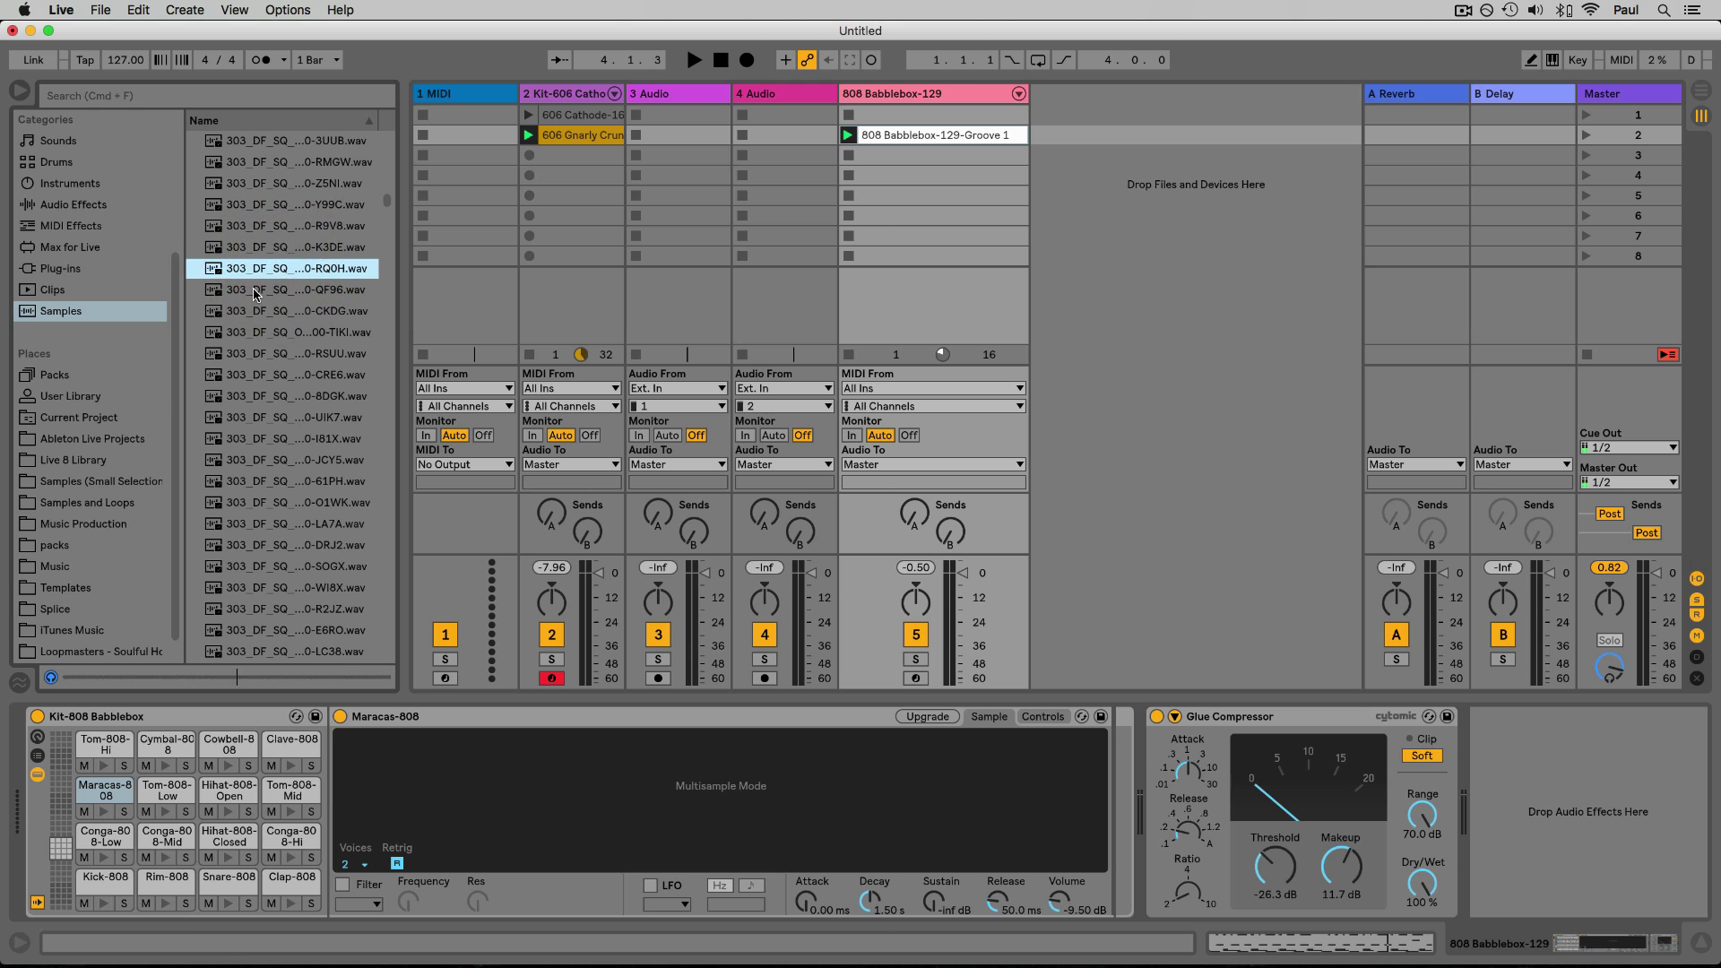
left_click(255, 290)
left_click(249, 356)
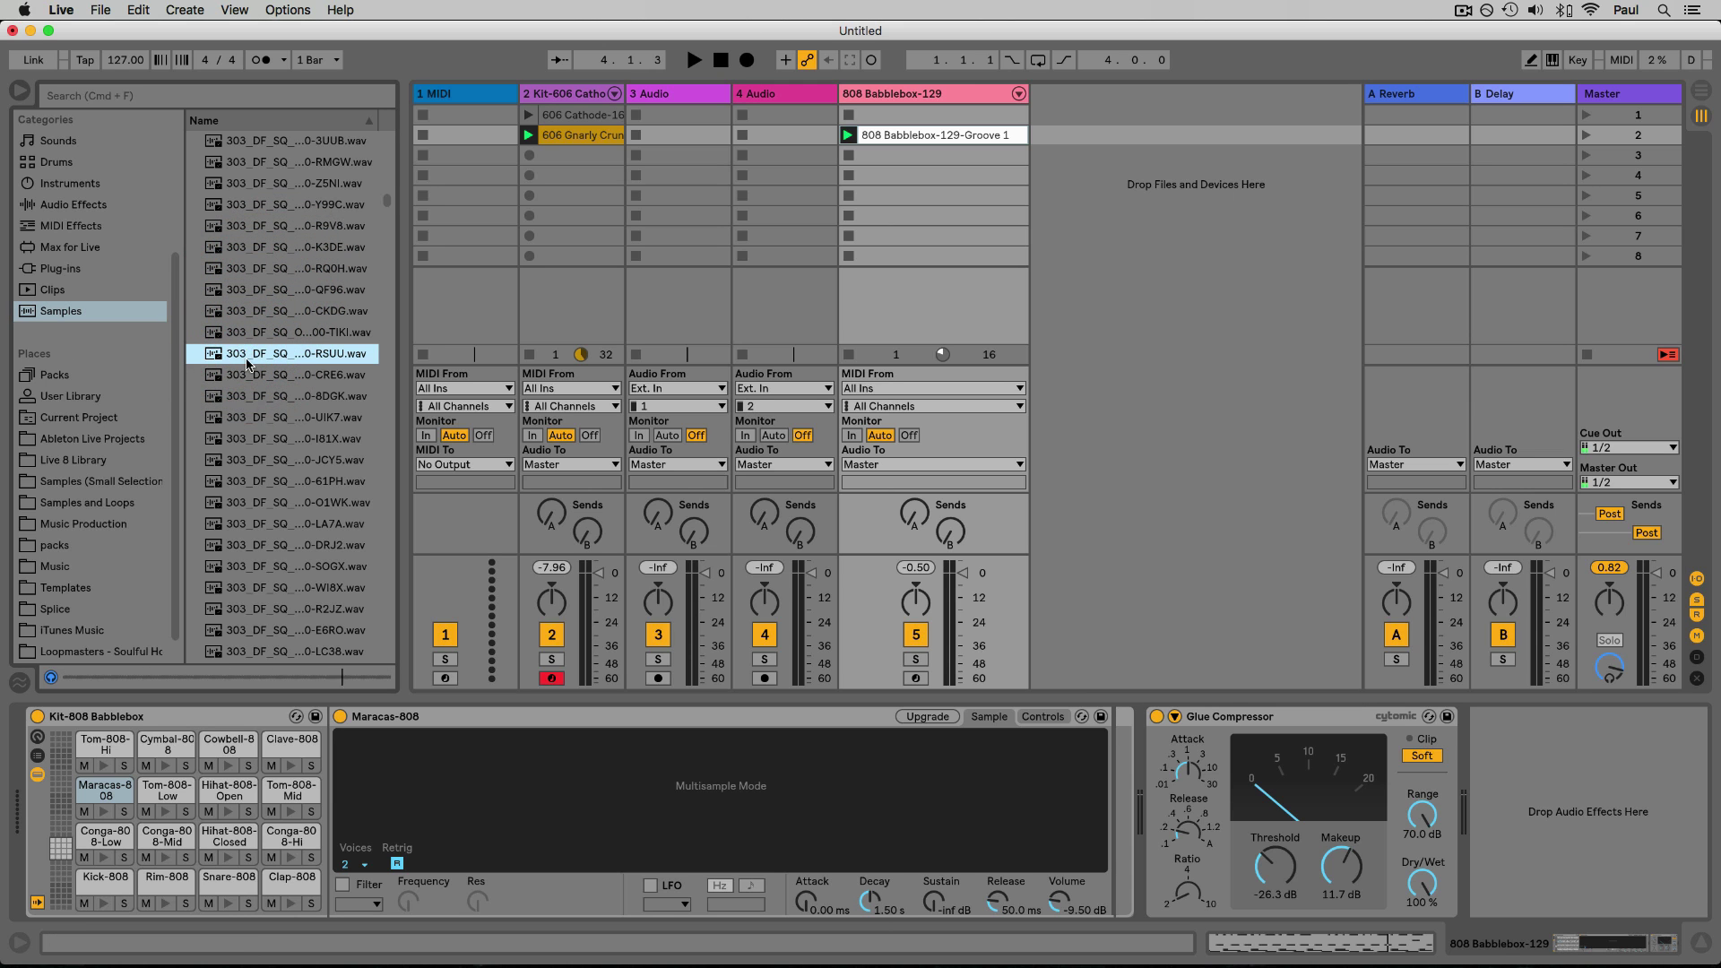
left_click(260, 402)
scroll(261, 408, "down", 5)
scroll(259, 408, "down", 10)
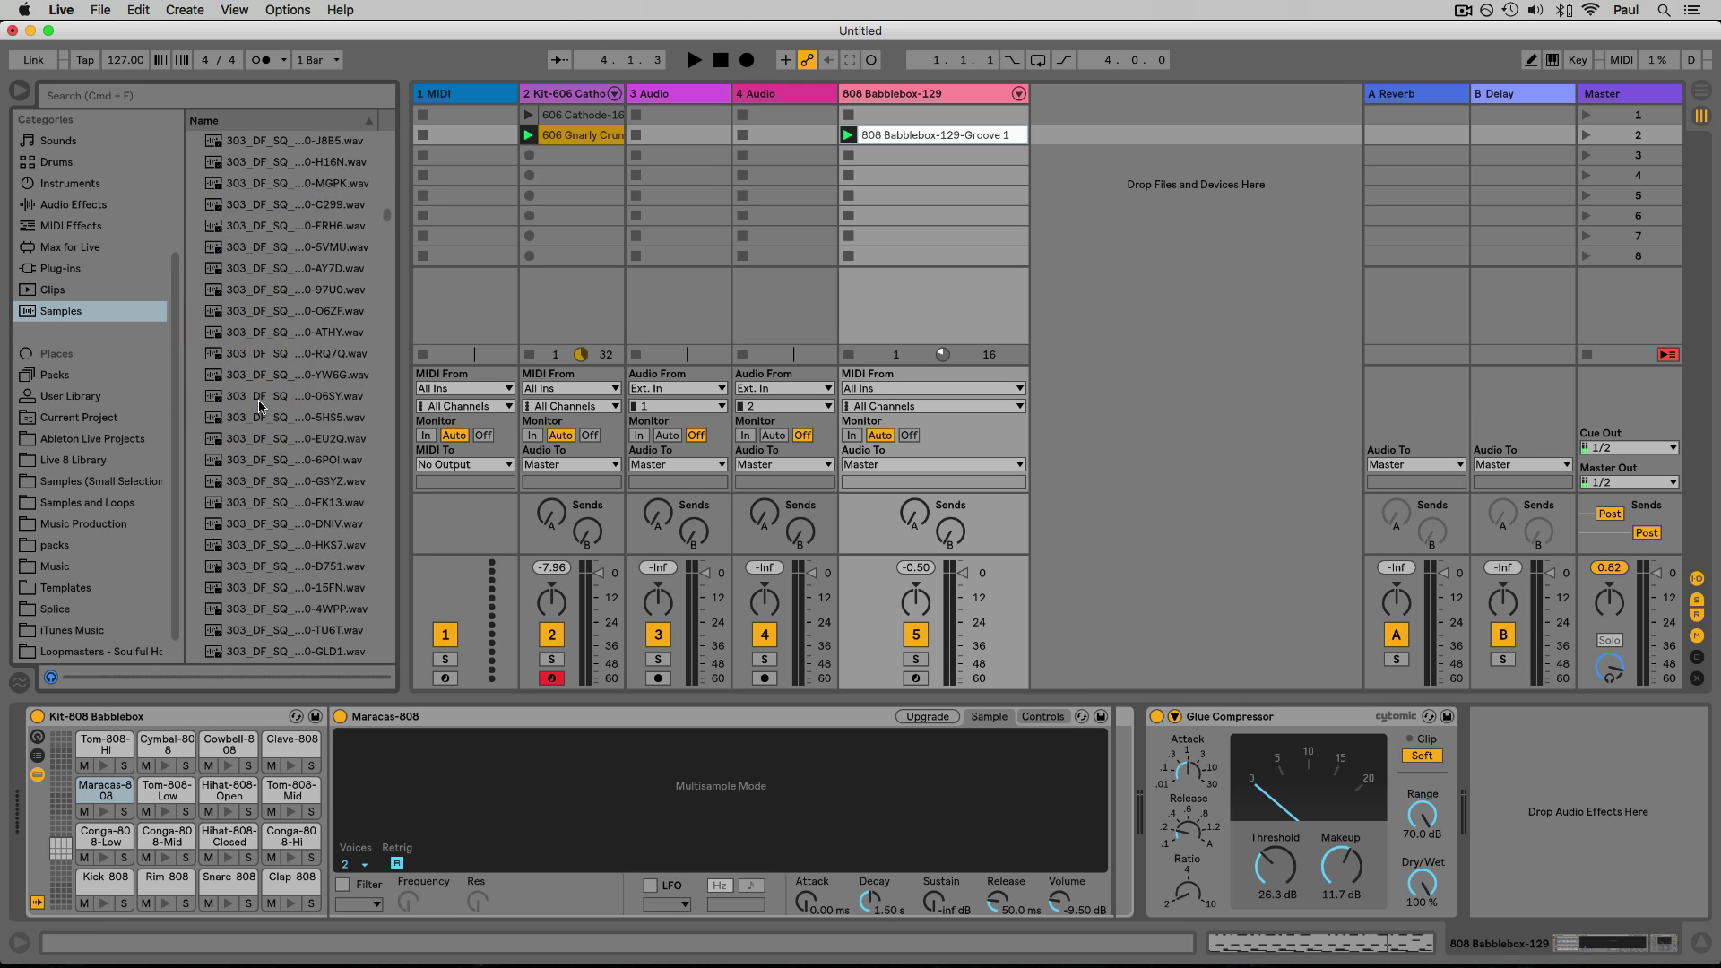
left_click(227, 352)
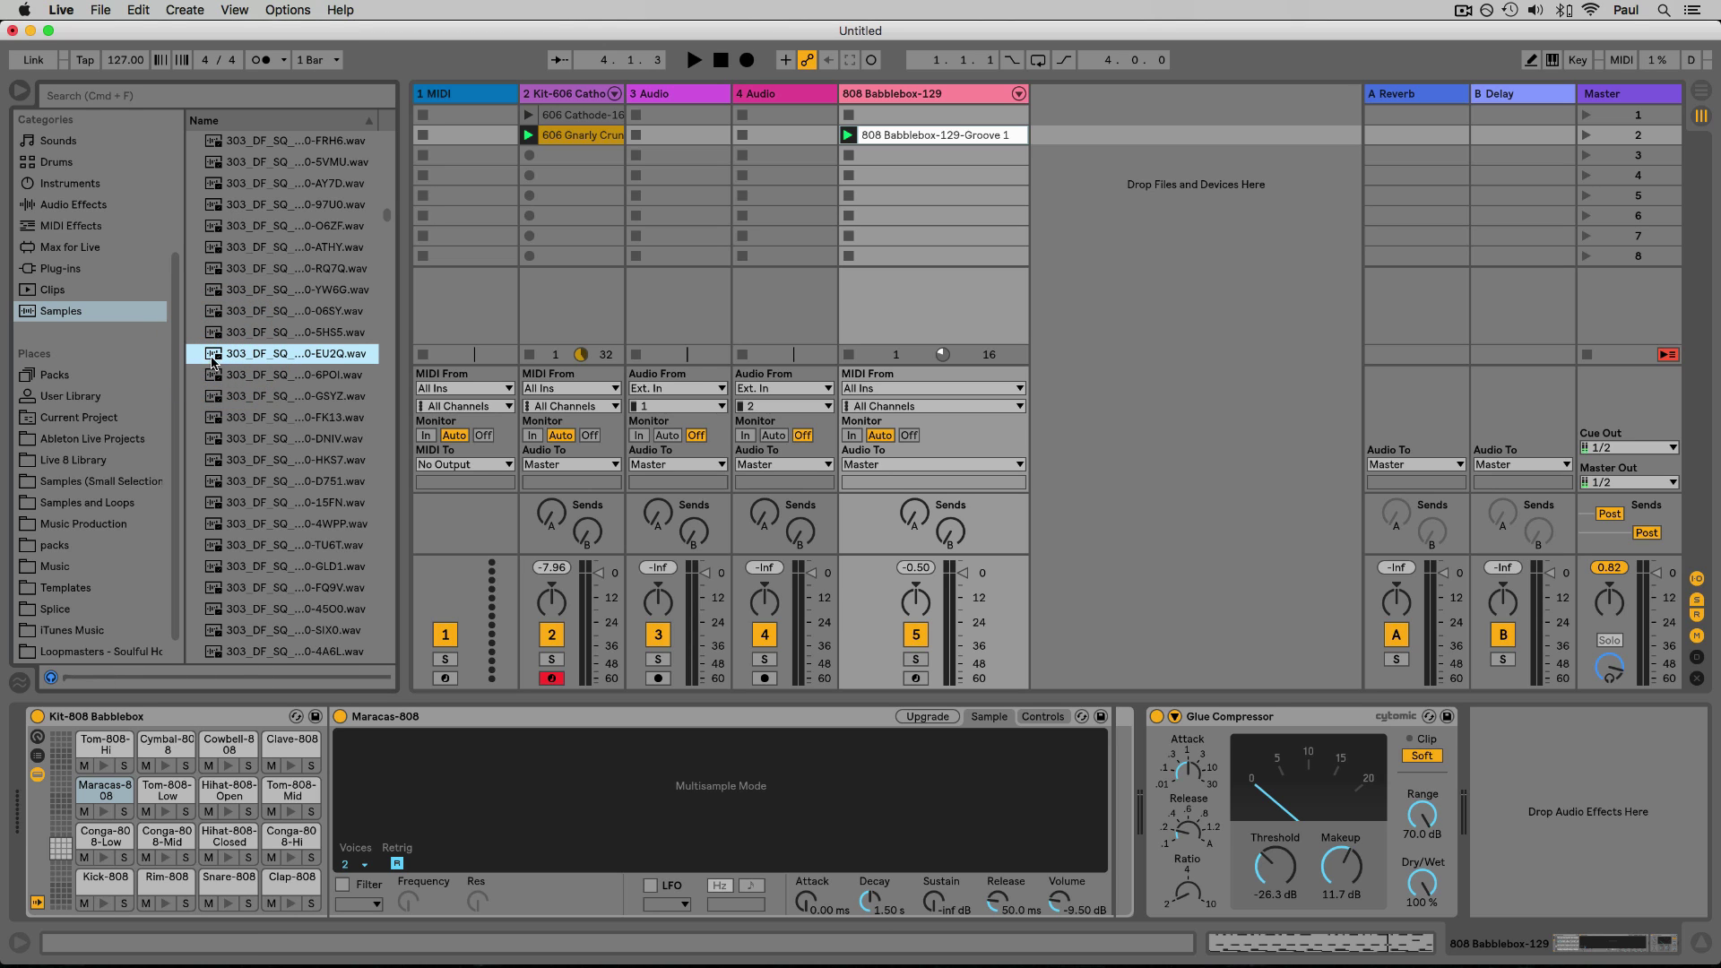
scroll(57, 380, "down", 1)
left_click(59, 363)
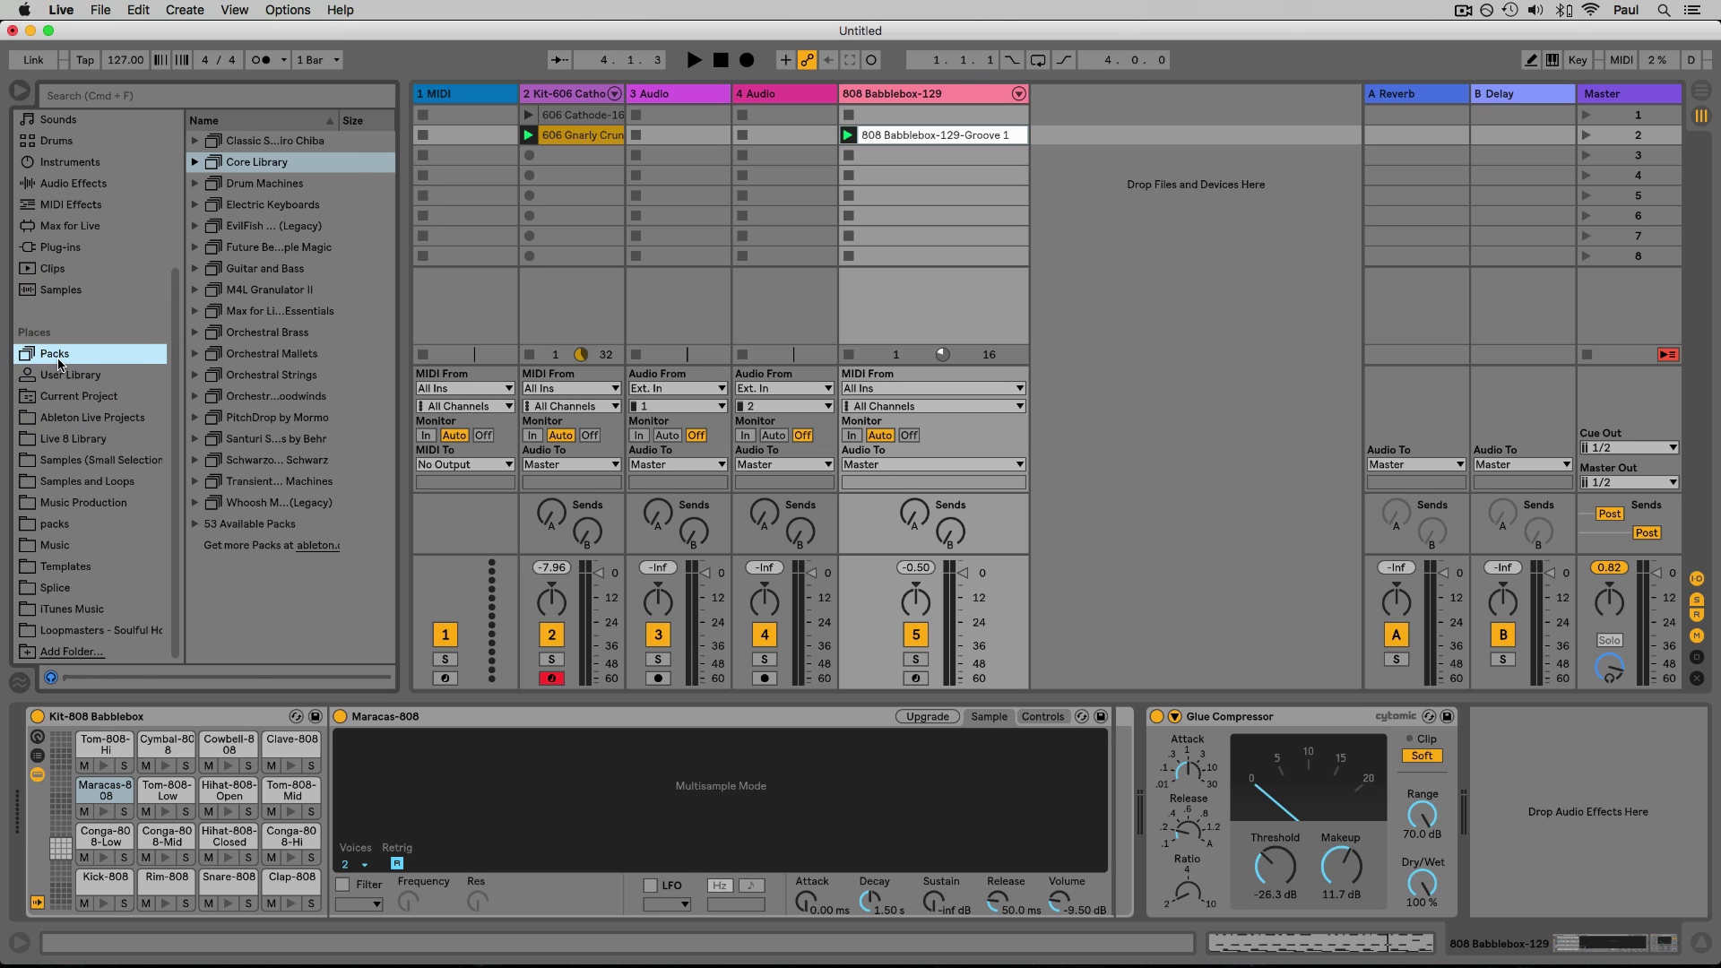
Expand Core Library, widen the browser, then collapse Core Library again
double_click(222, 170)
left_click_drag(406, 215, 474, 212)
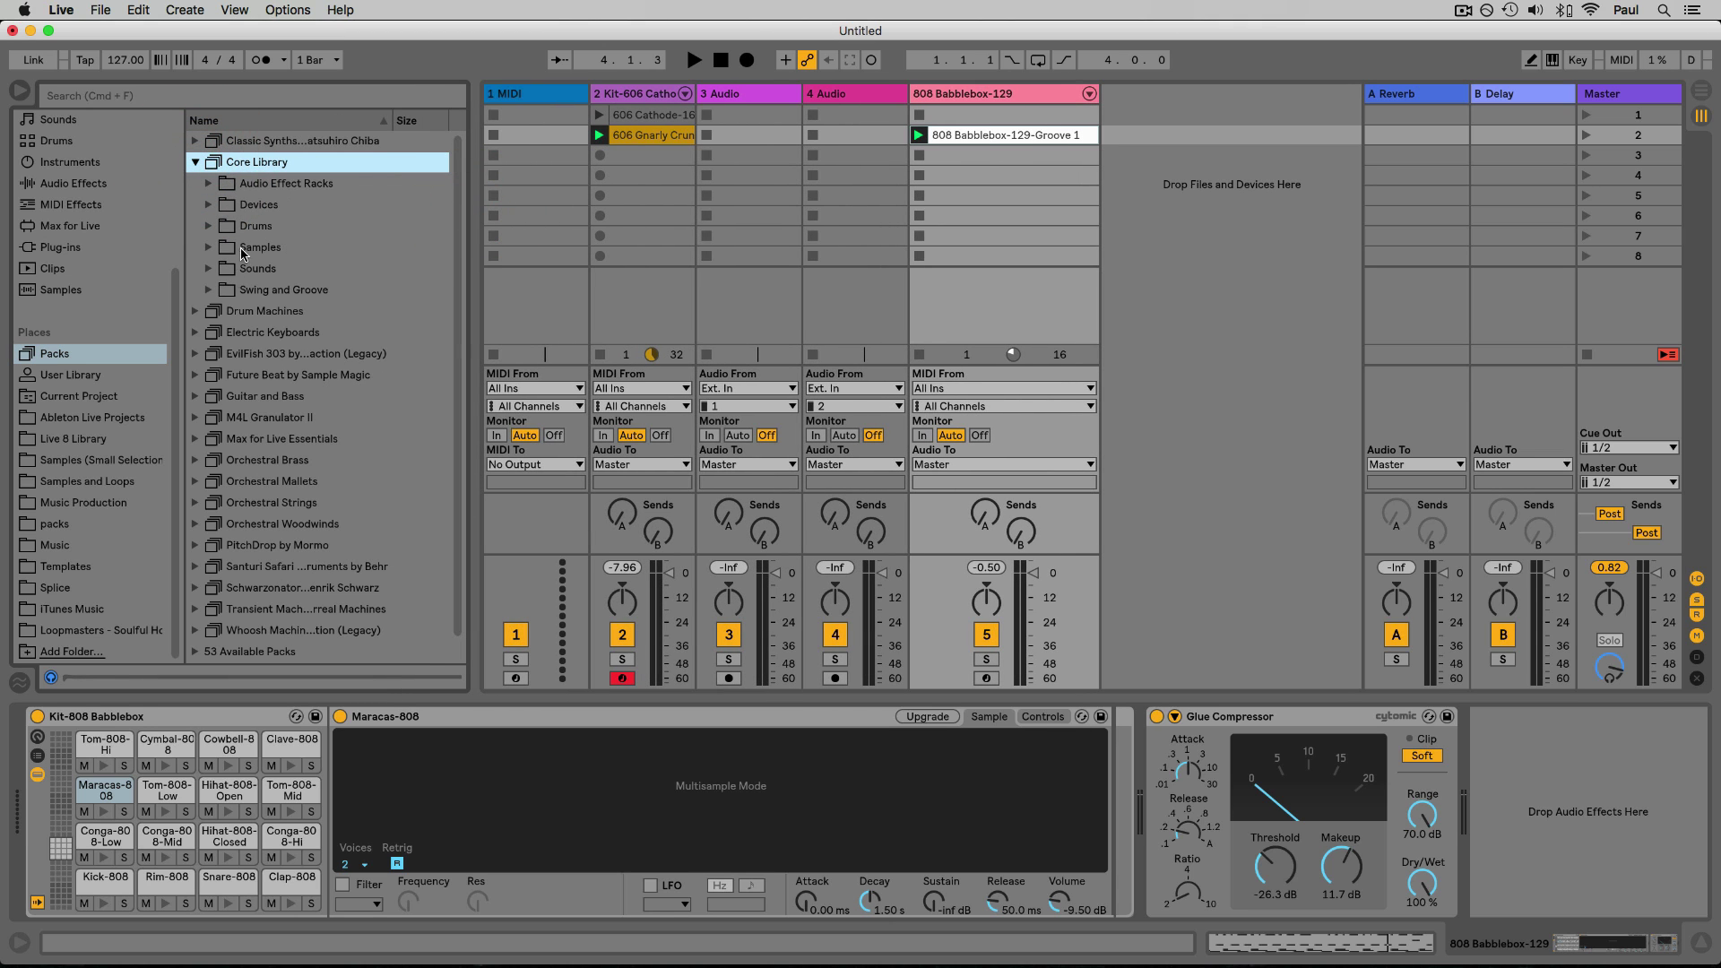
scroll(92, 248, "up", 3)
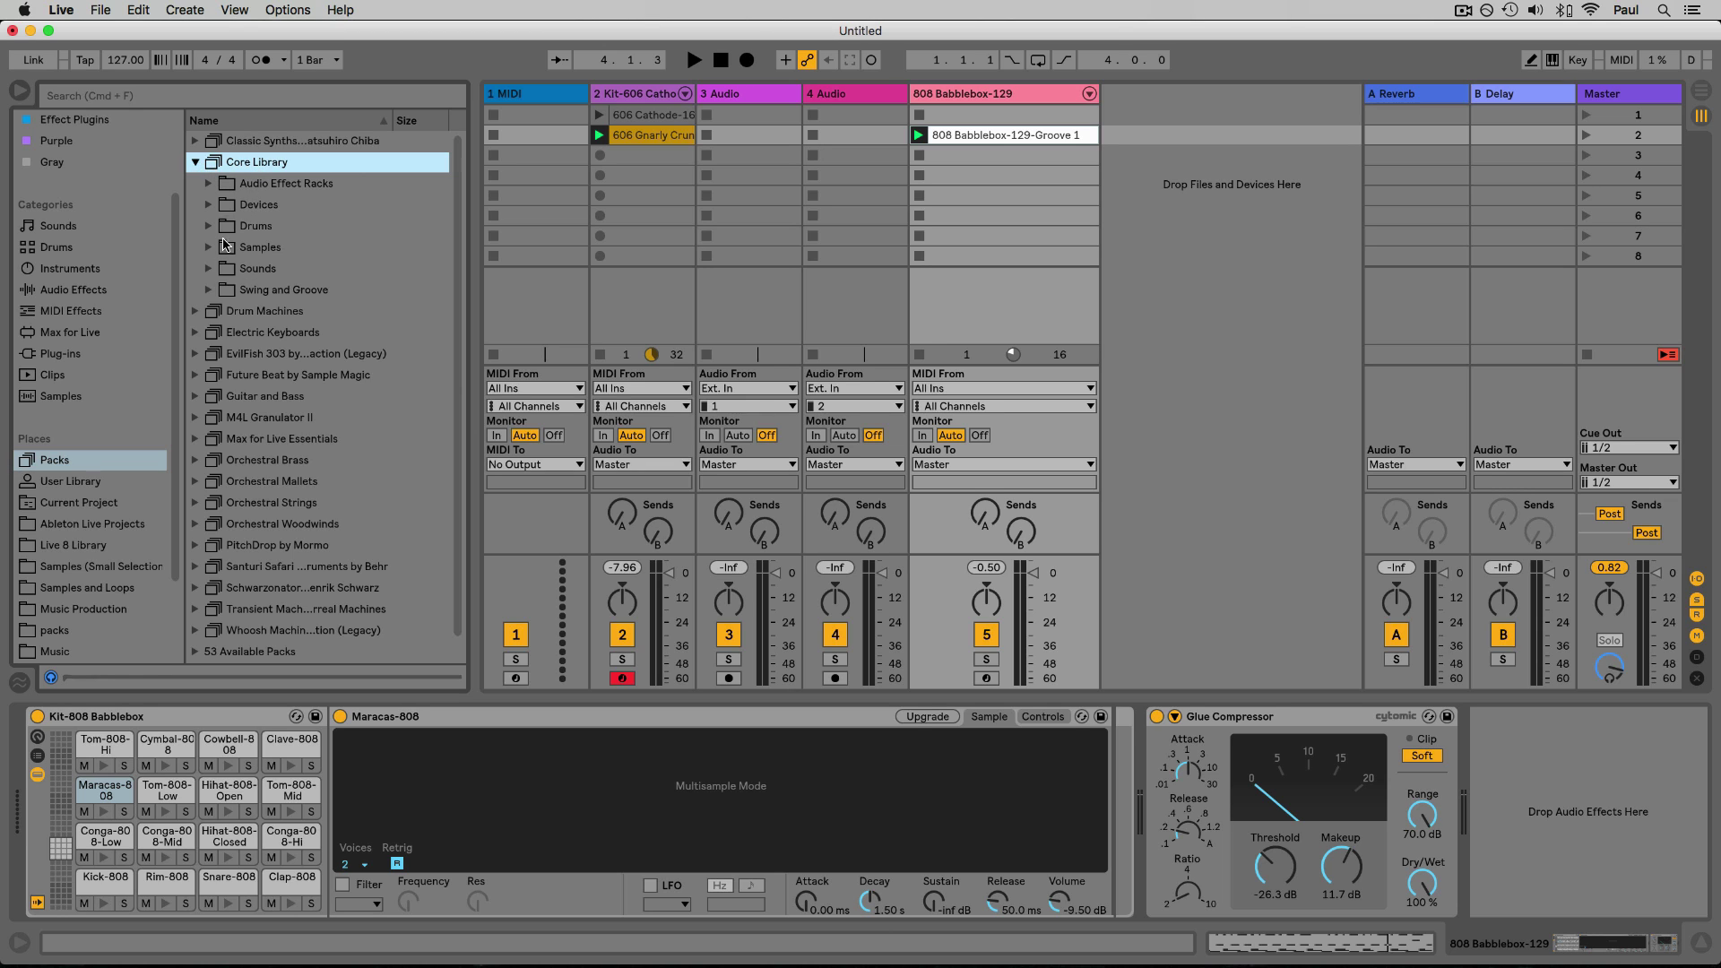
left_click(194, 164)
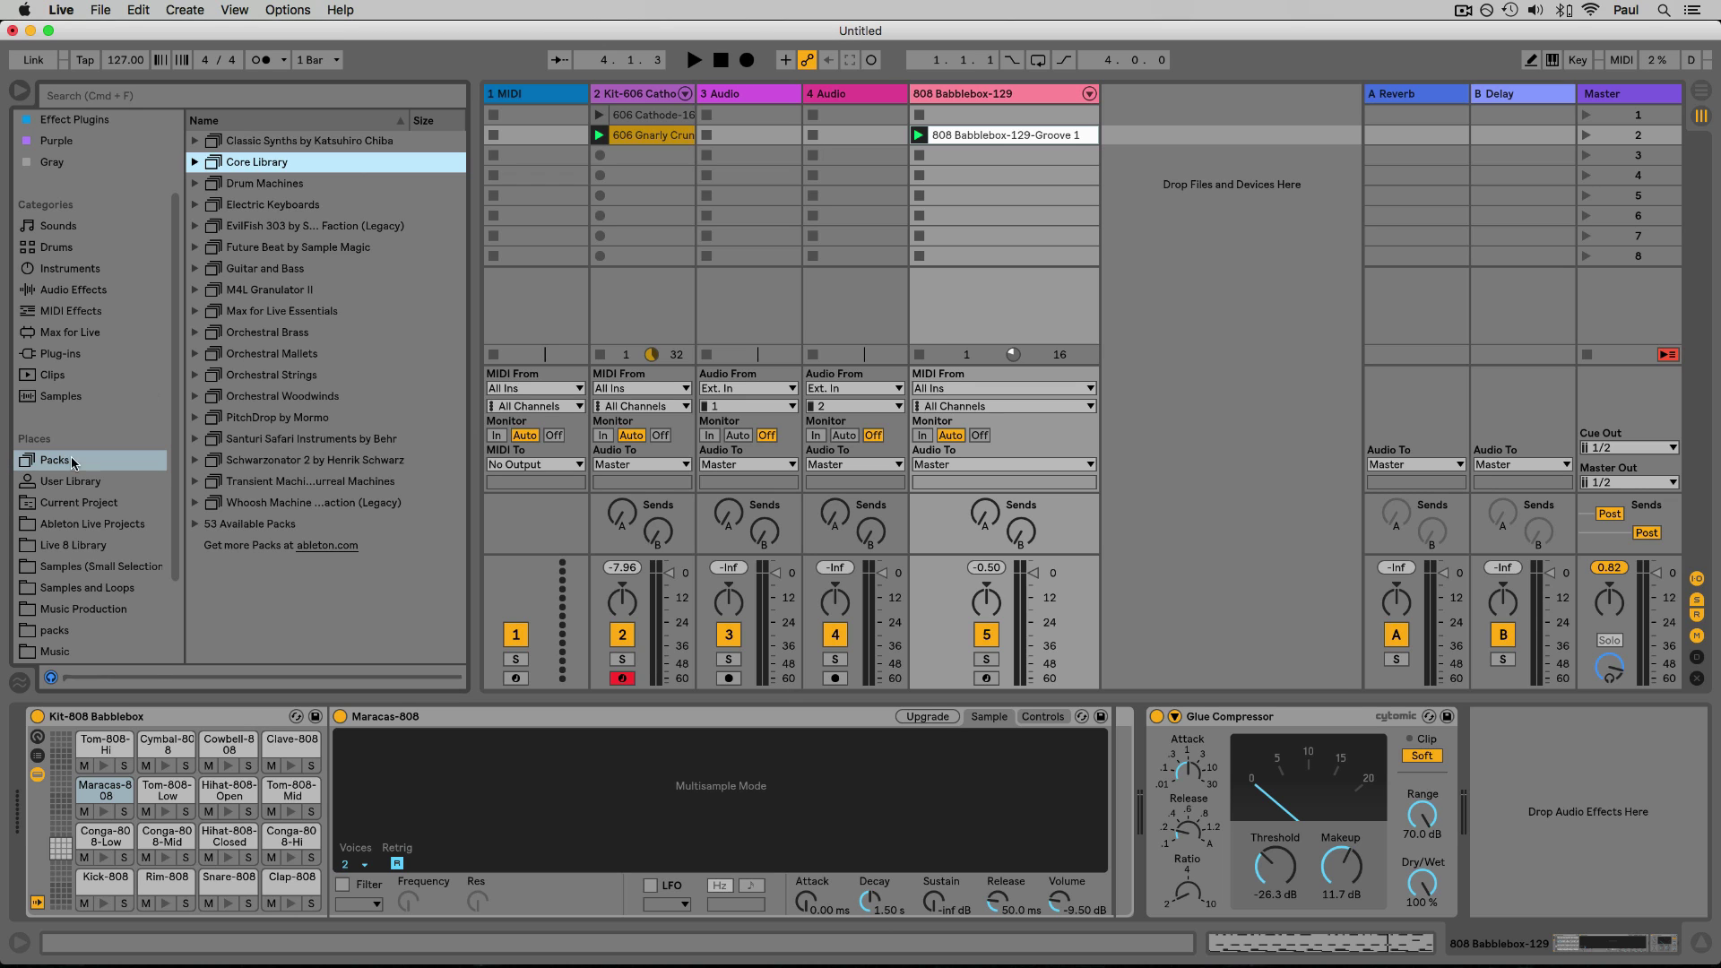
Tour User Library, Current Project and the other Places, ending on Music Production
left_click(51, 485)
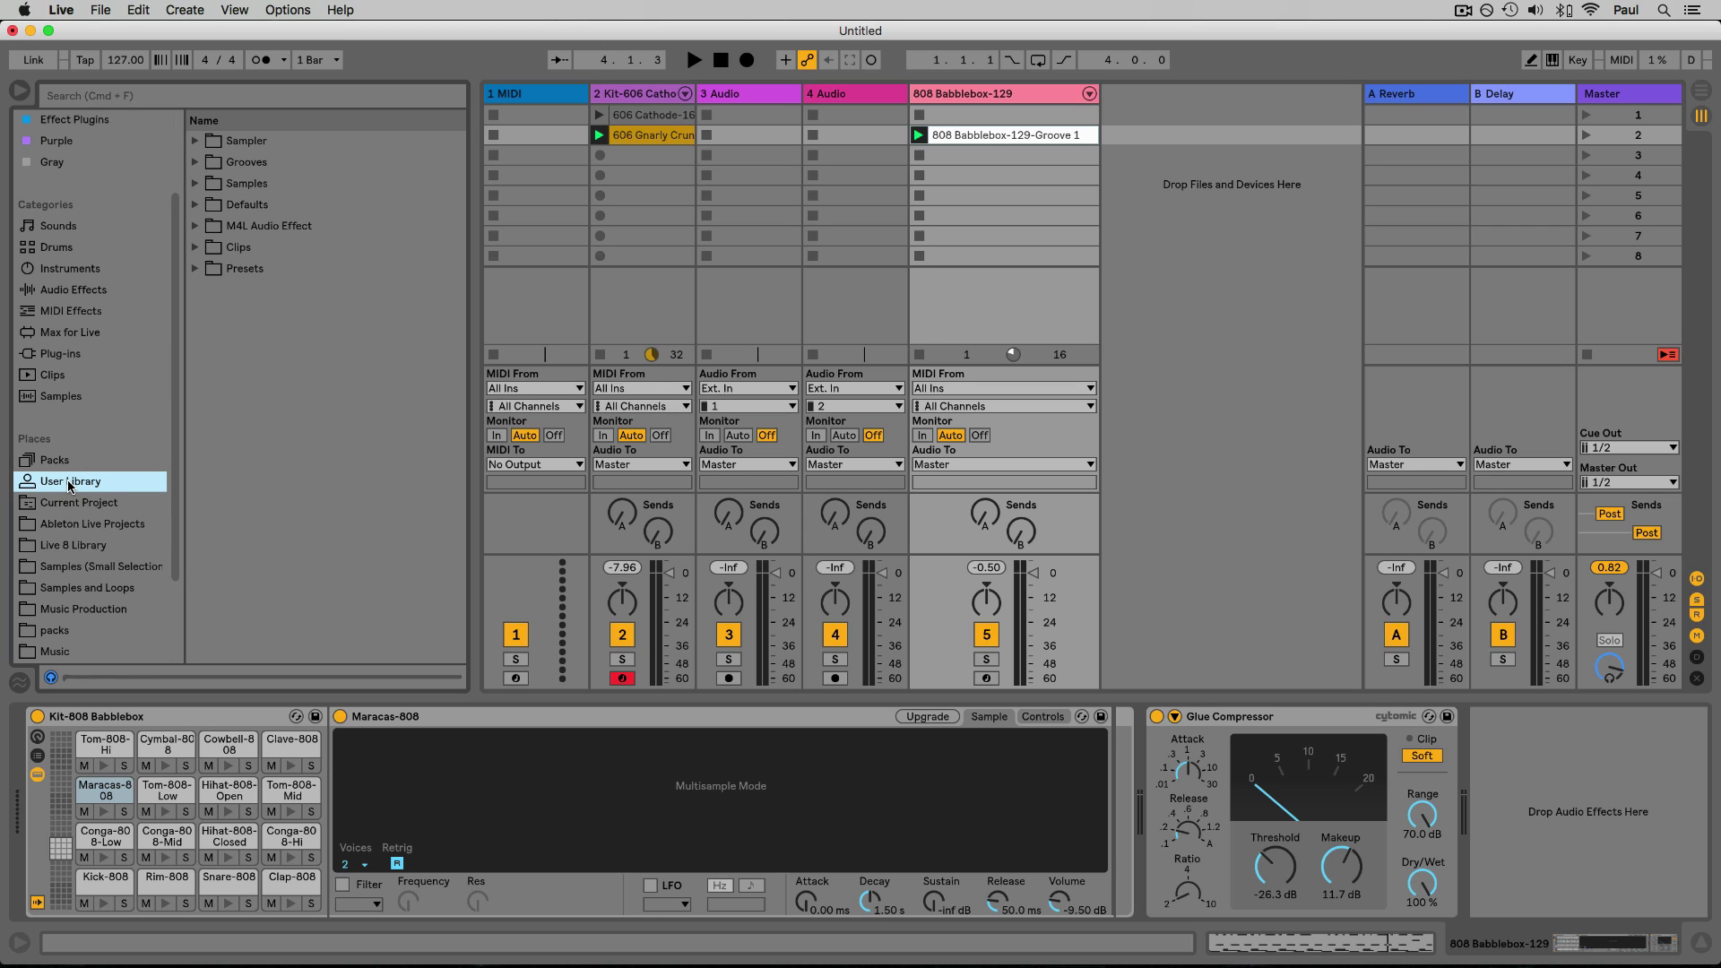
left_click(58, 505)
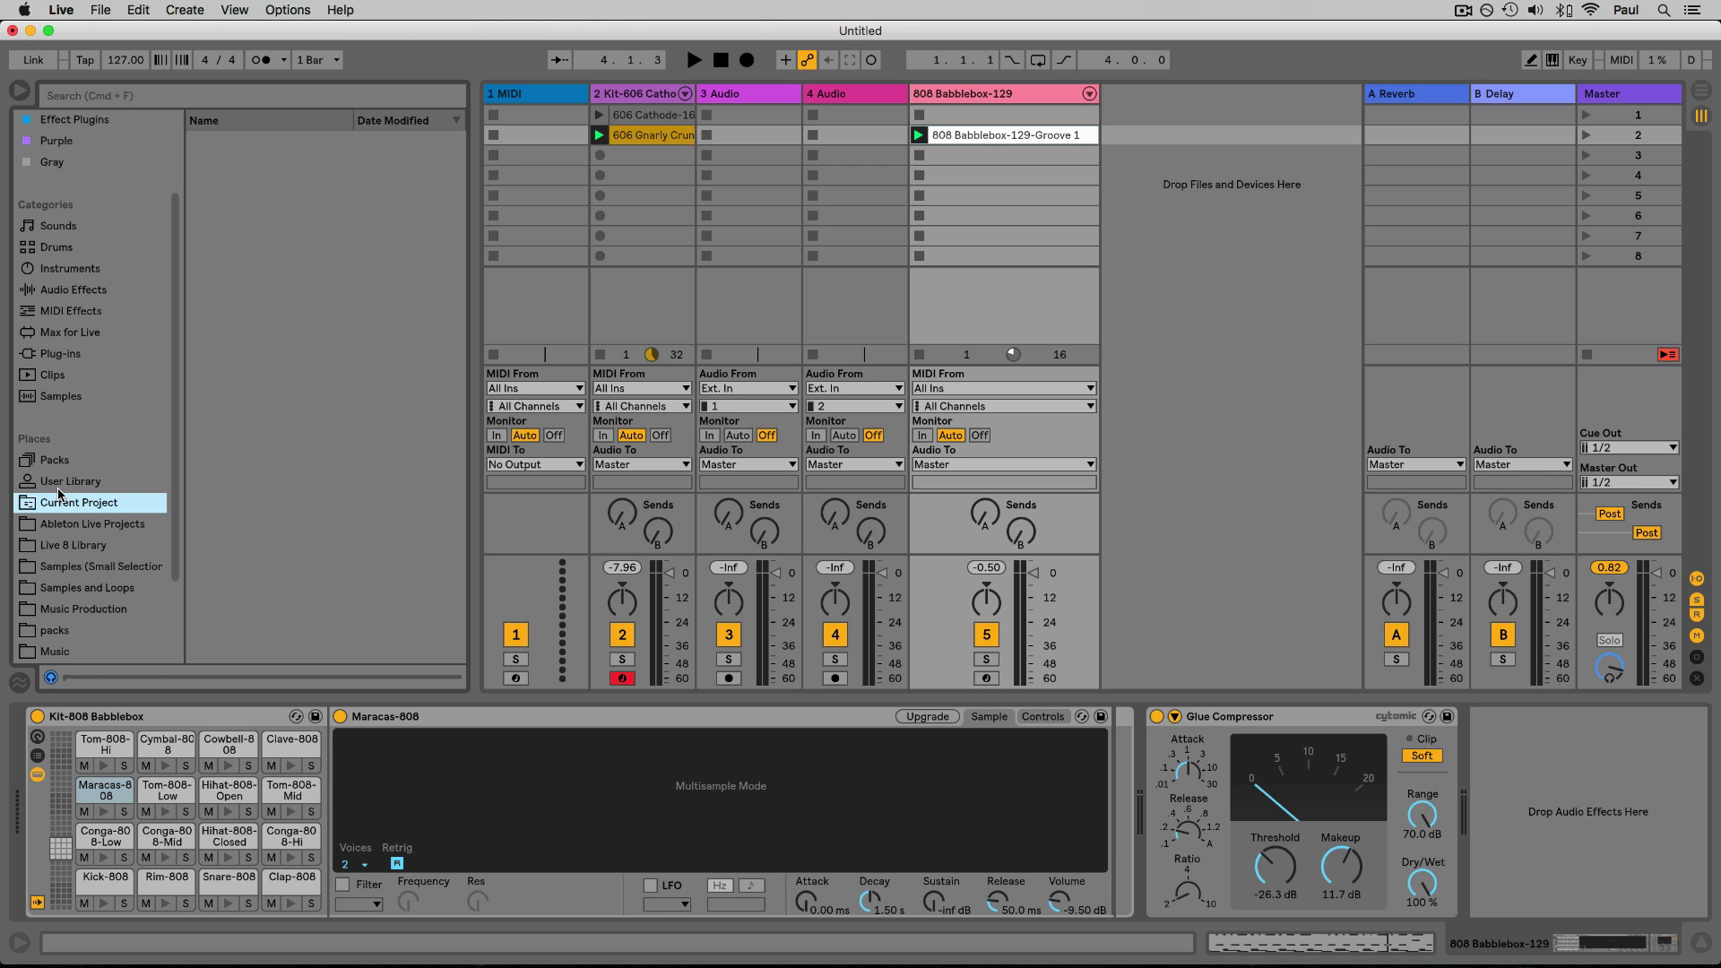
scroll(82, 522, "down", 5)
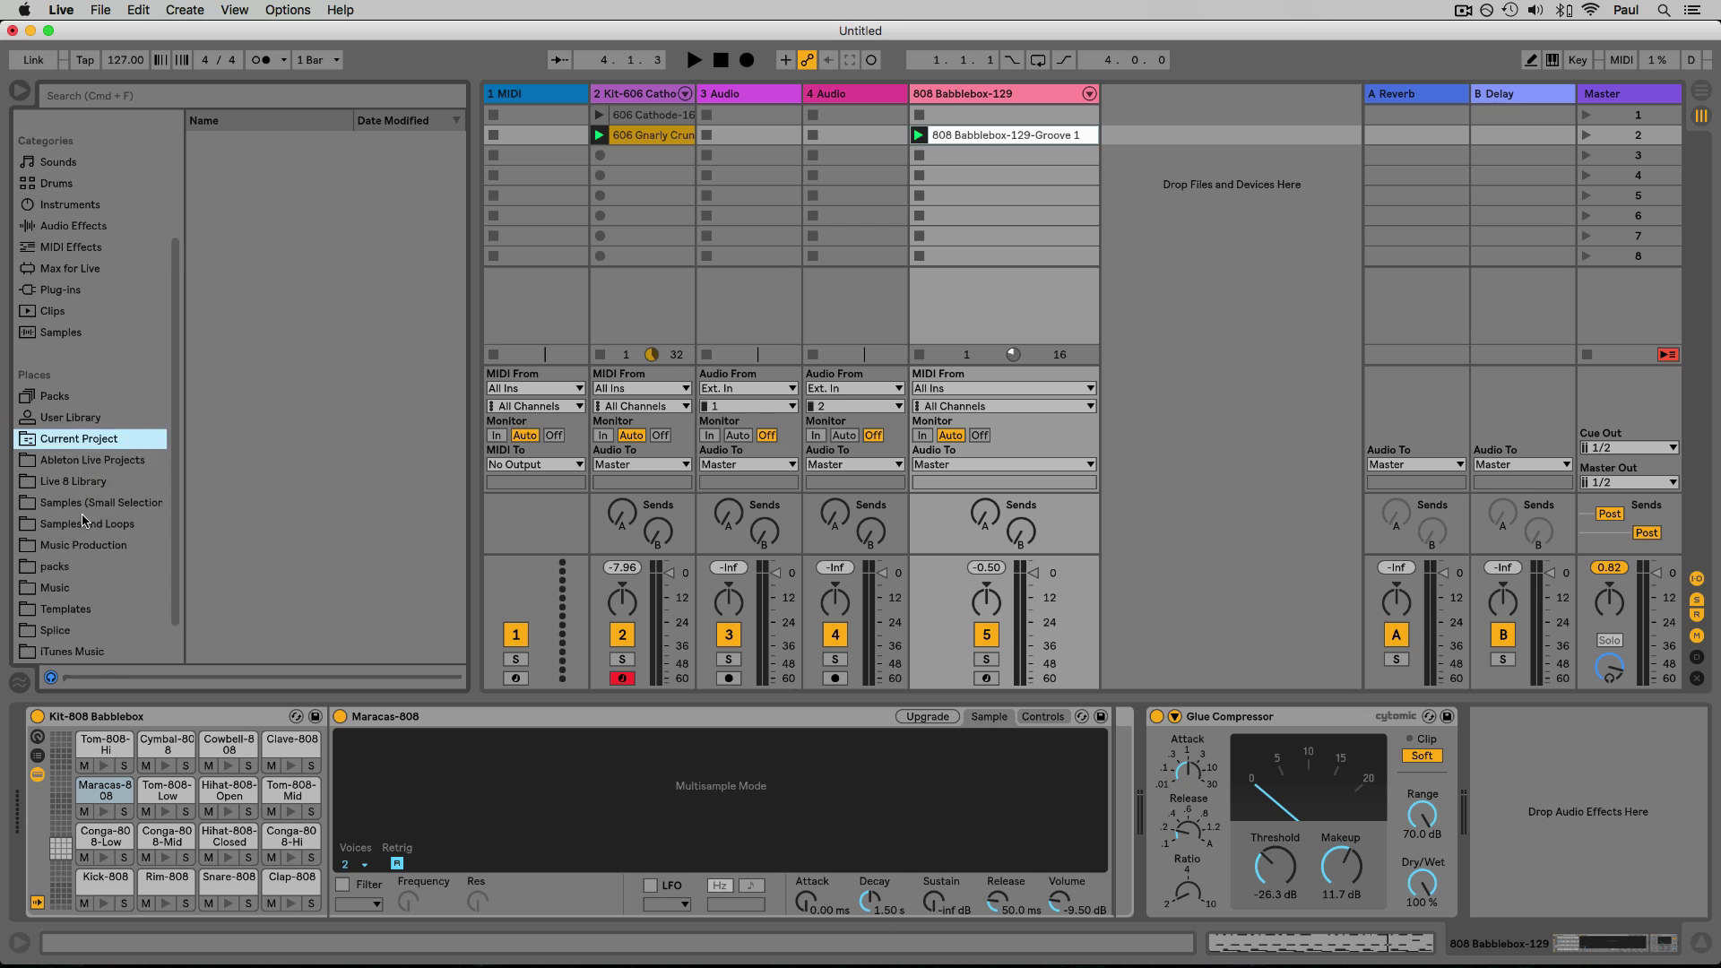
left_click(64, 418)
left_click(62, 438)
left_click(60, 459)
left_click(61, 481)
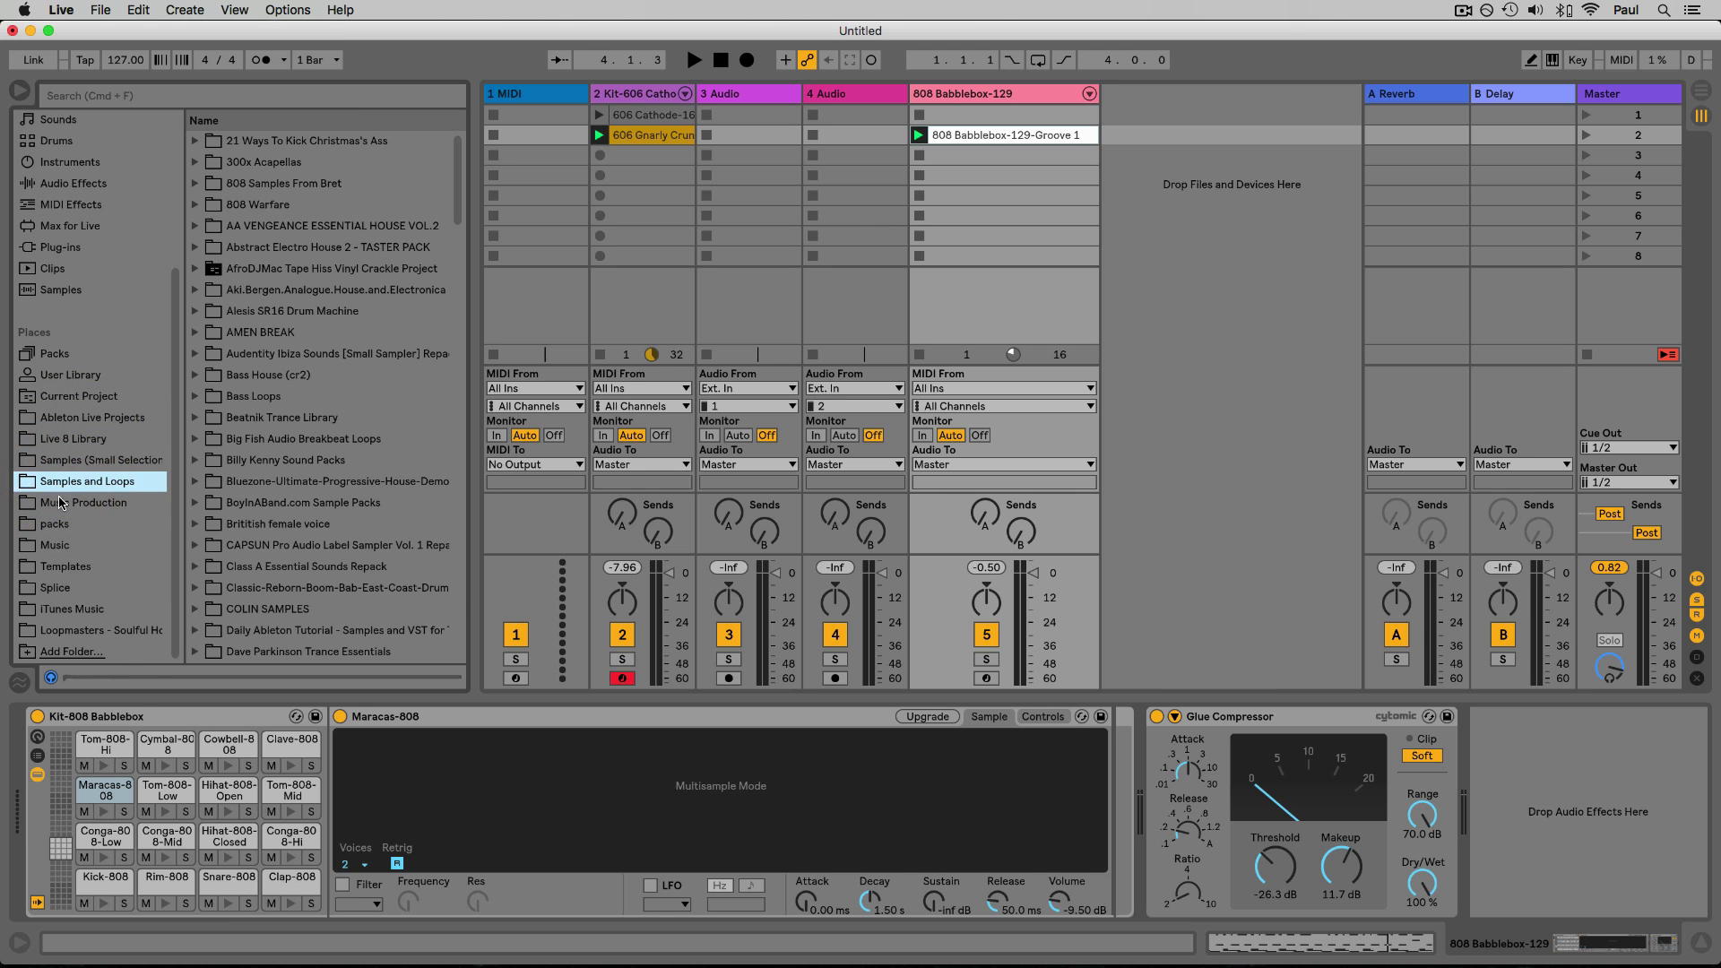
left_click(60, 503)
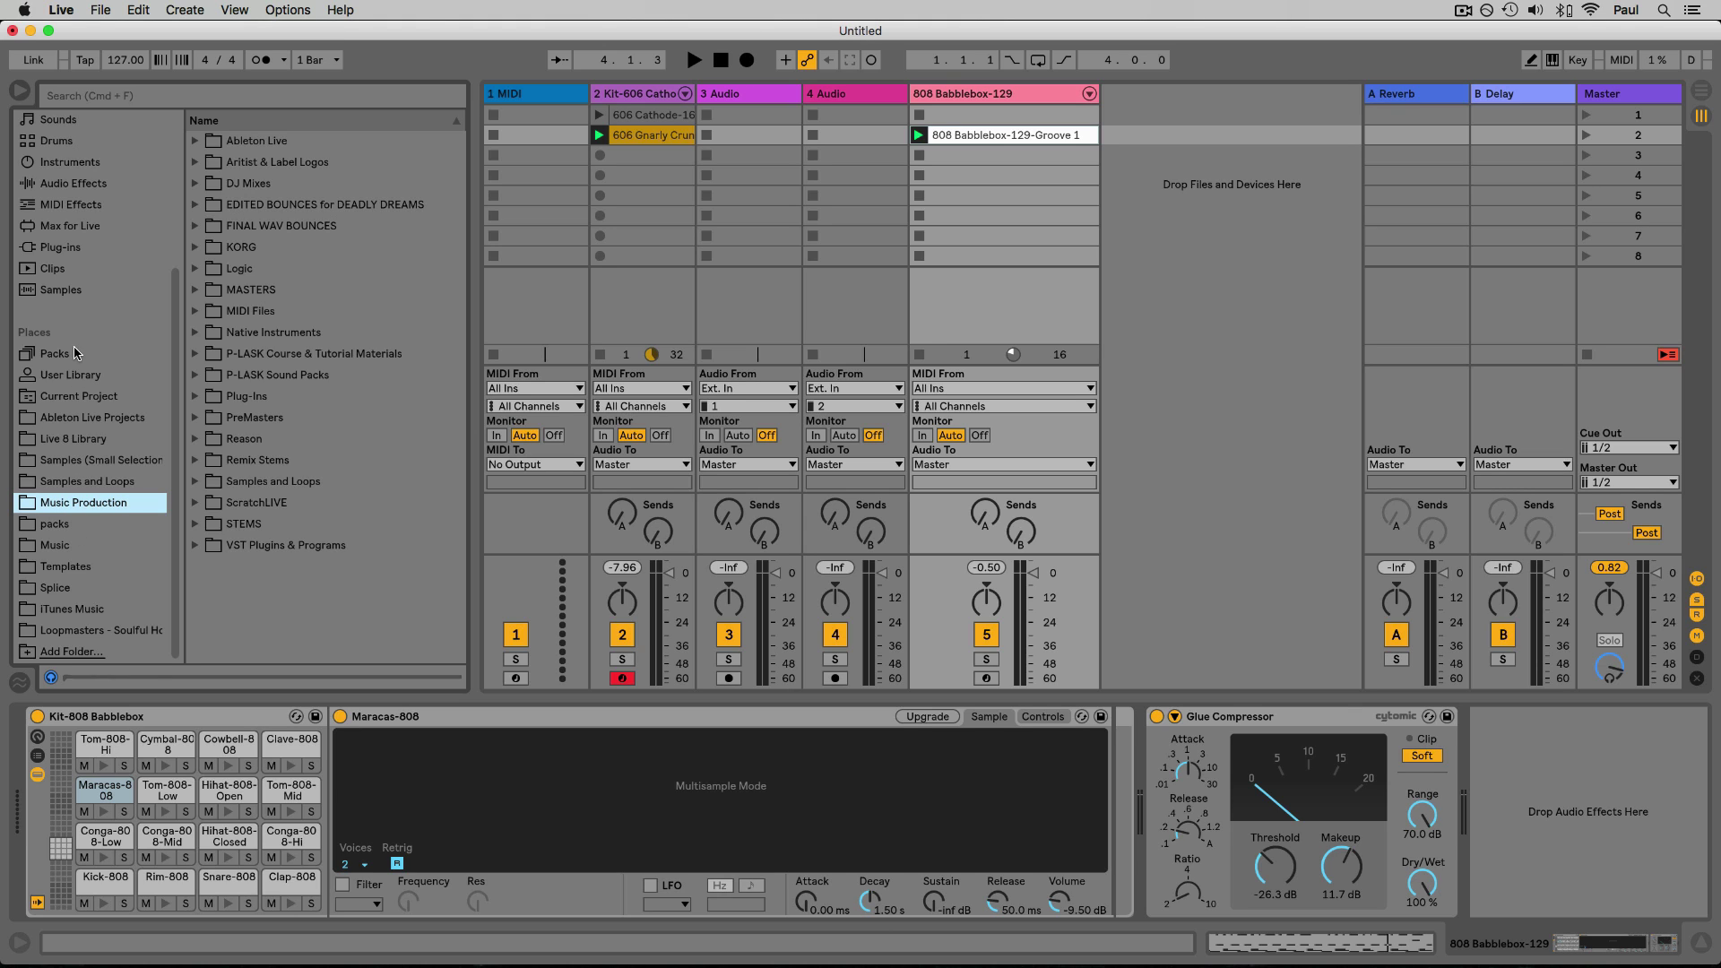
Add the musicradar-crate-digger-samples folder to Places
left_click(62, 651)
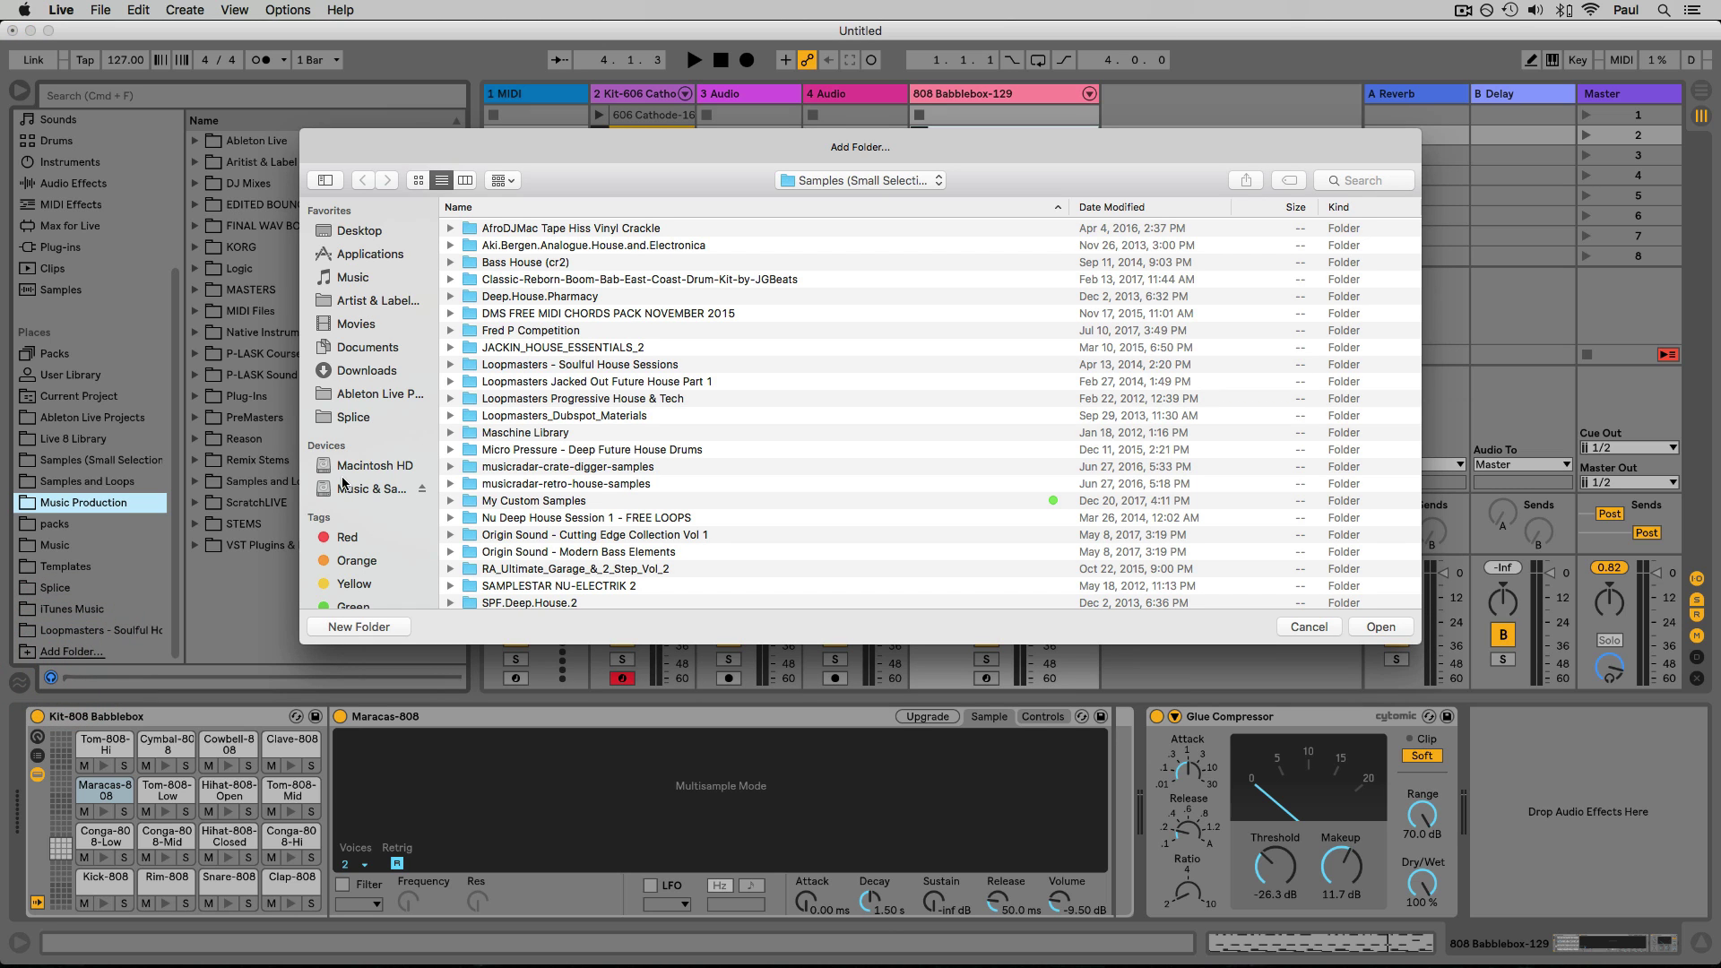
scroll(479, 452, "down", 2)
scroll(484, 446, "down", 3)
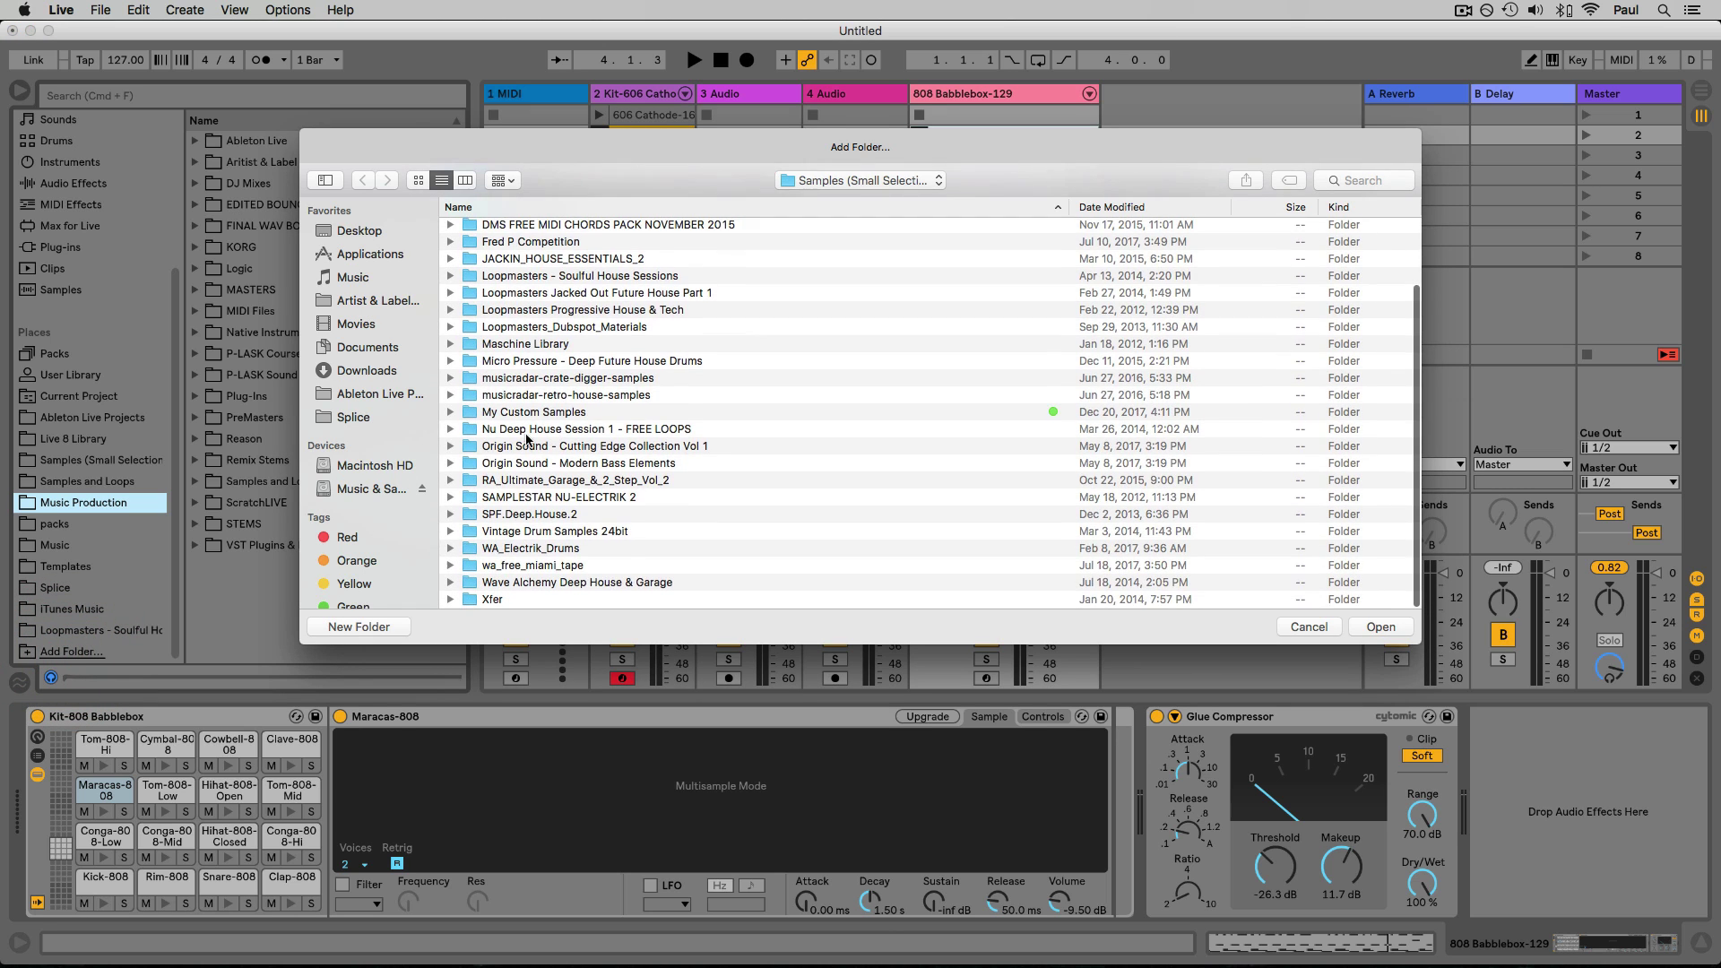
scroll(520, 473, "up", 5)
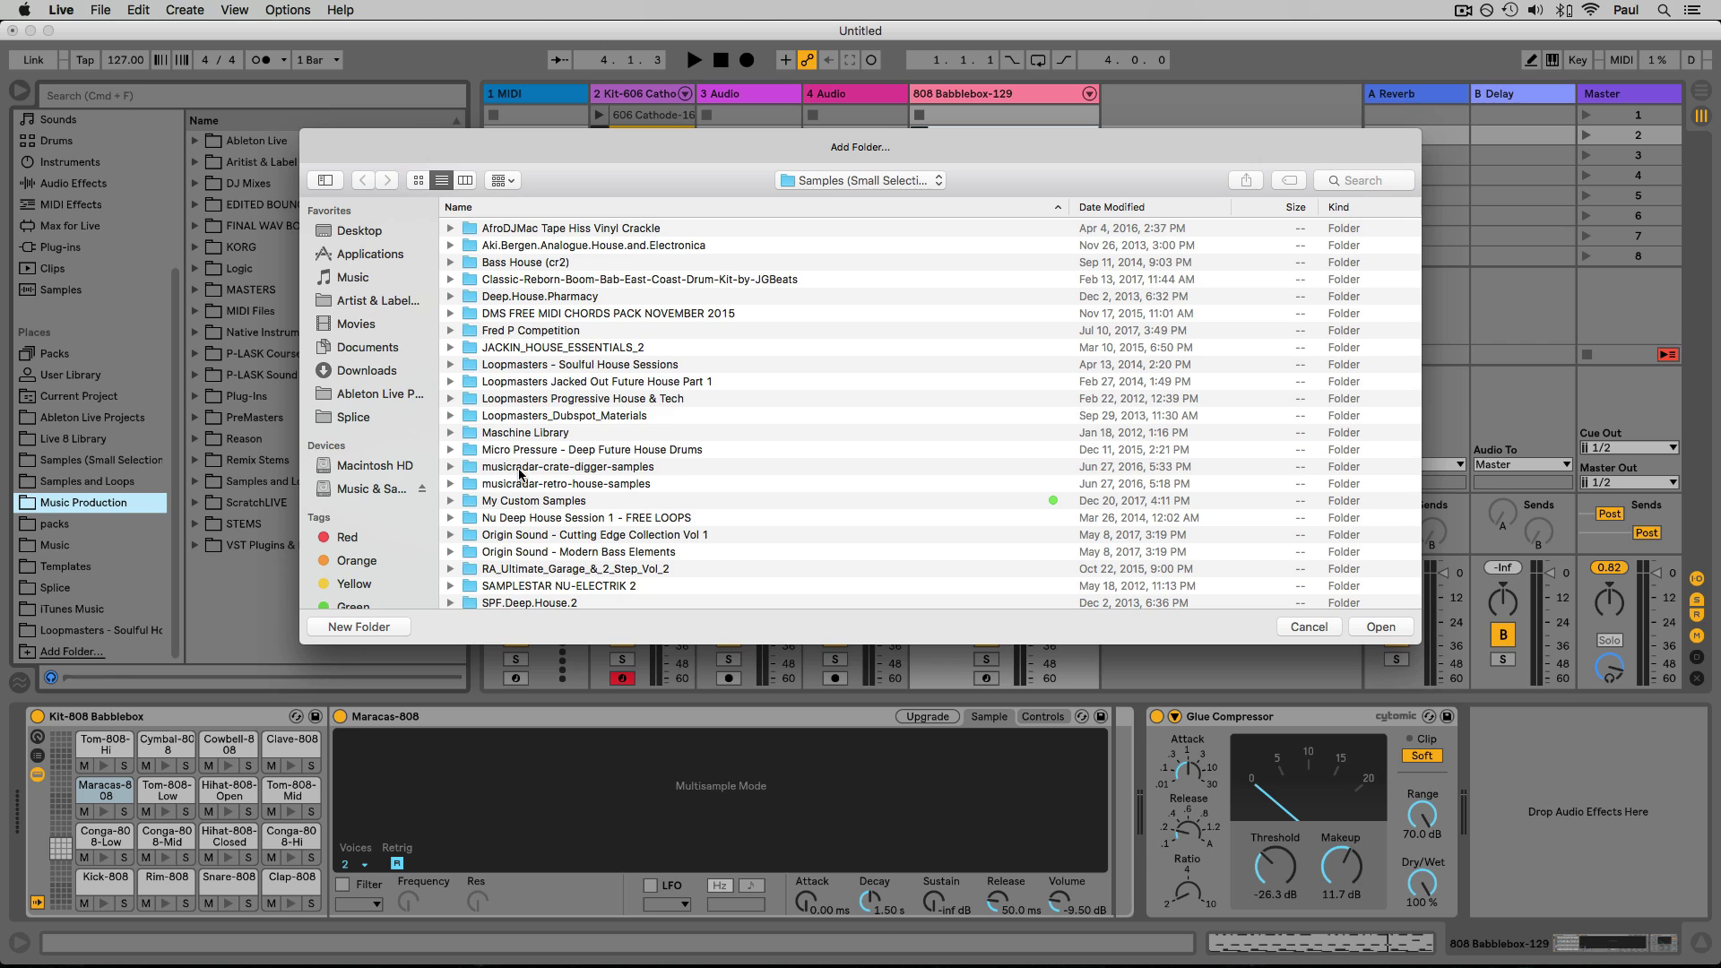
scroll(520, 474, "down", 4)
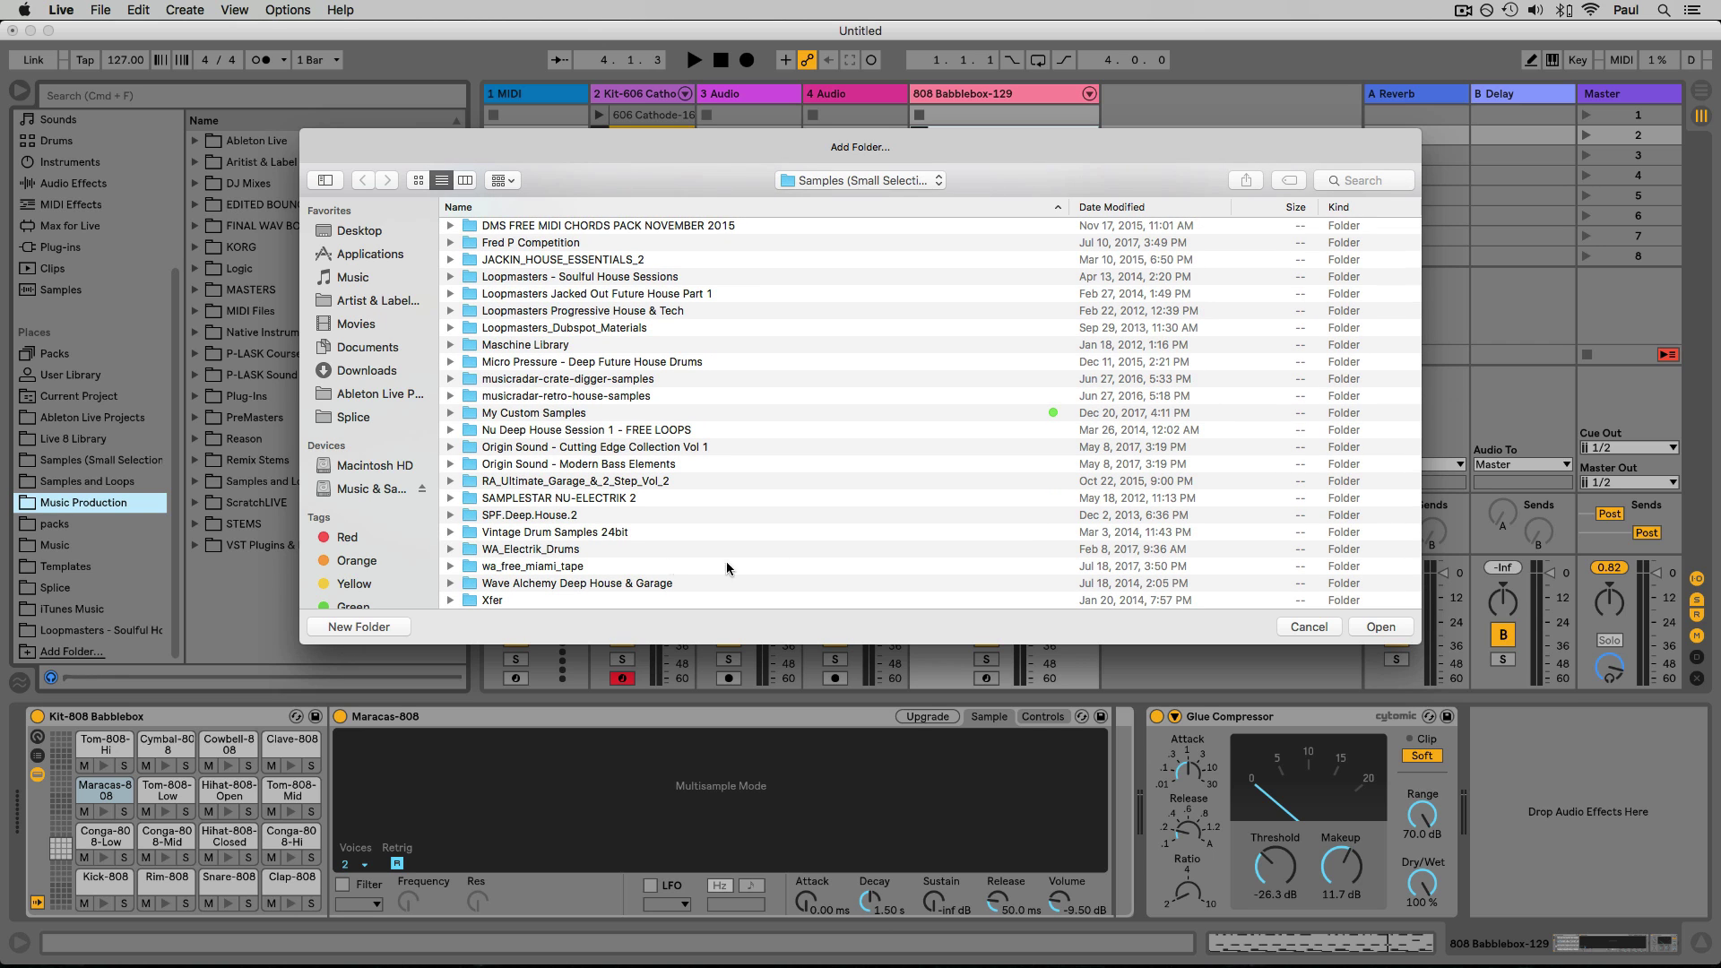
scroll(815, 492, "up", 4)
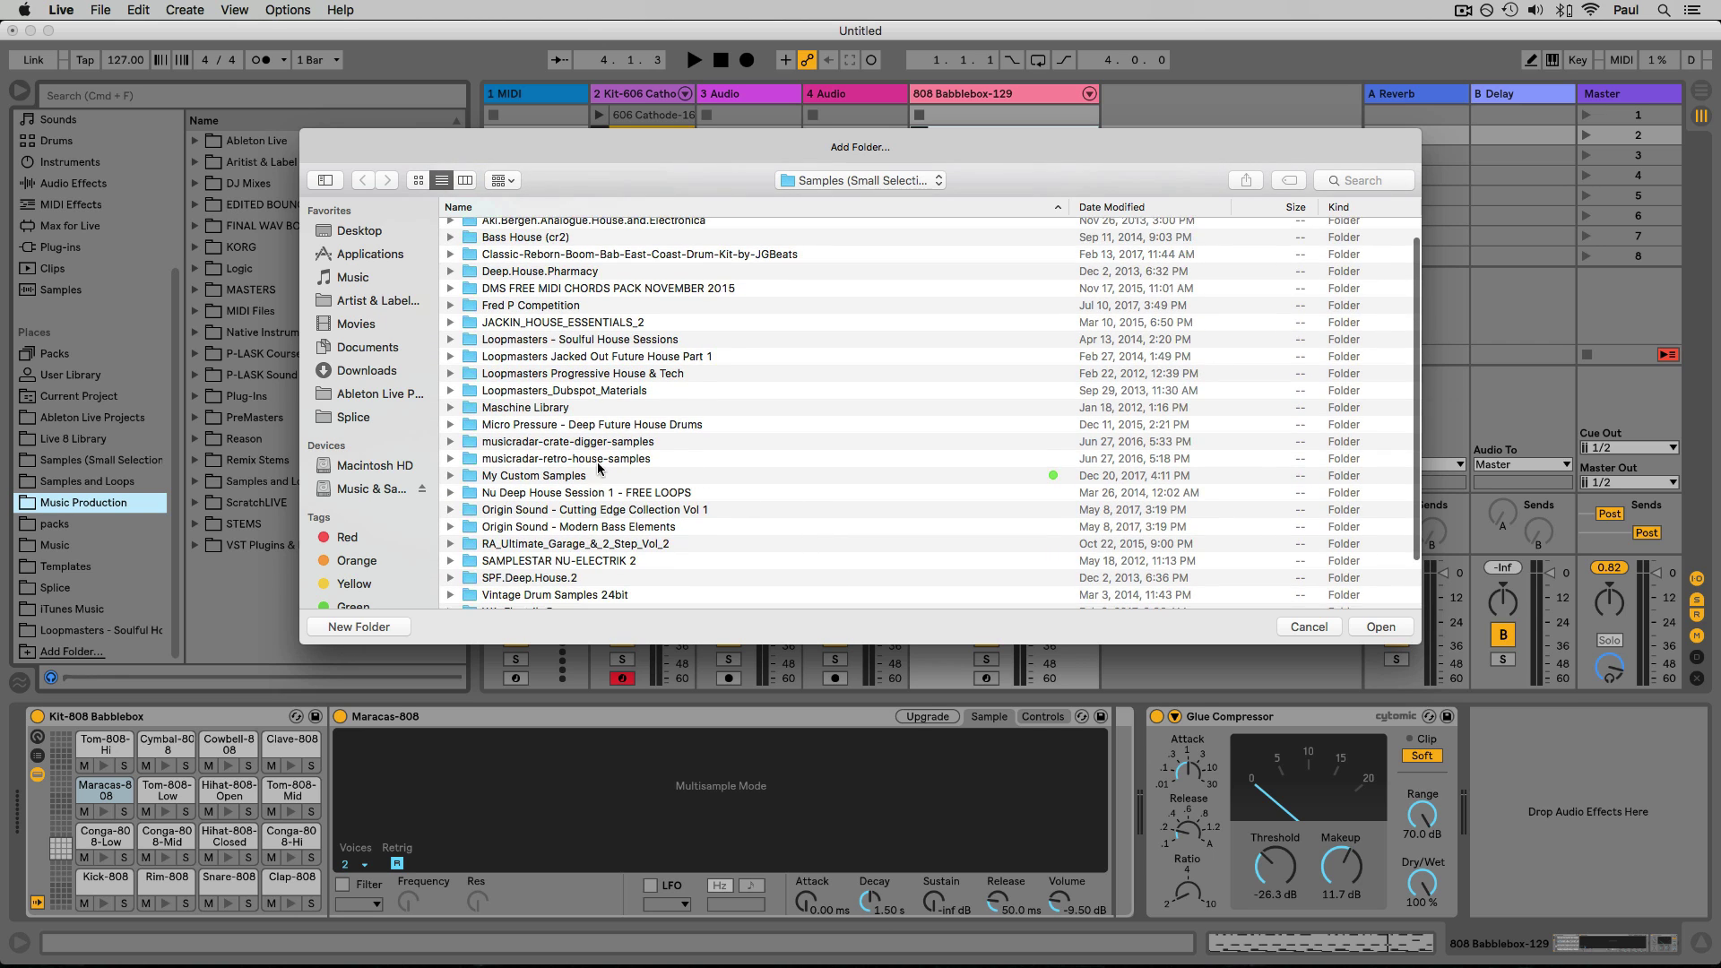
left_click(538, 443)
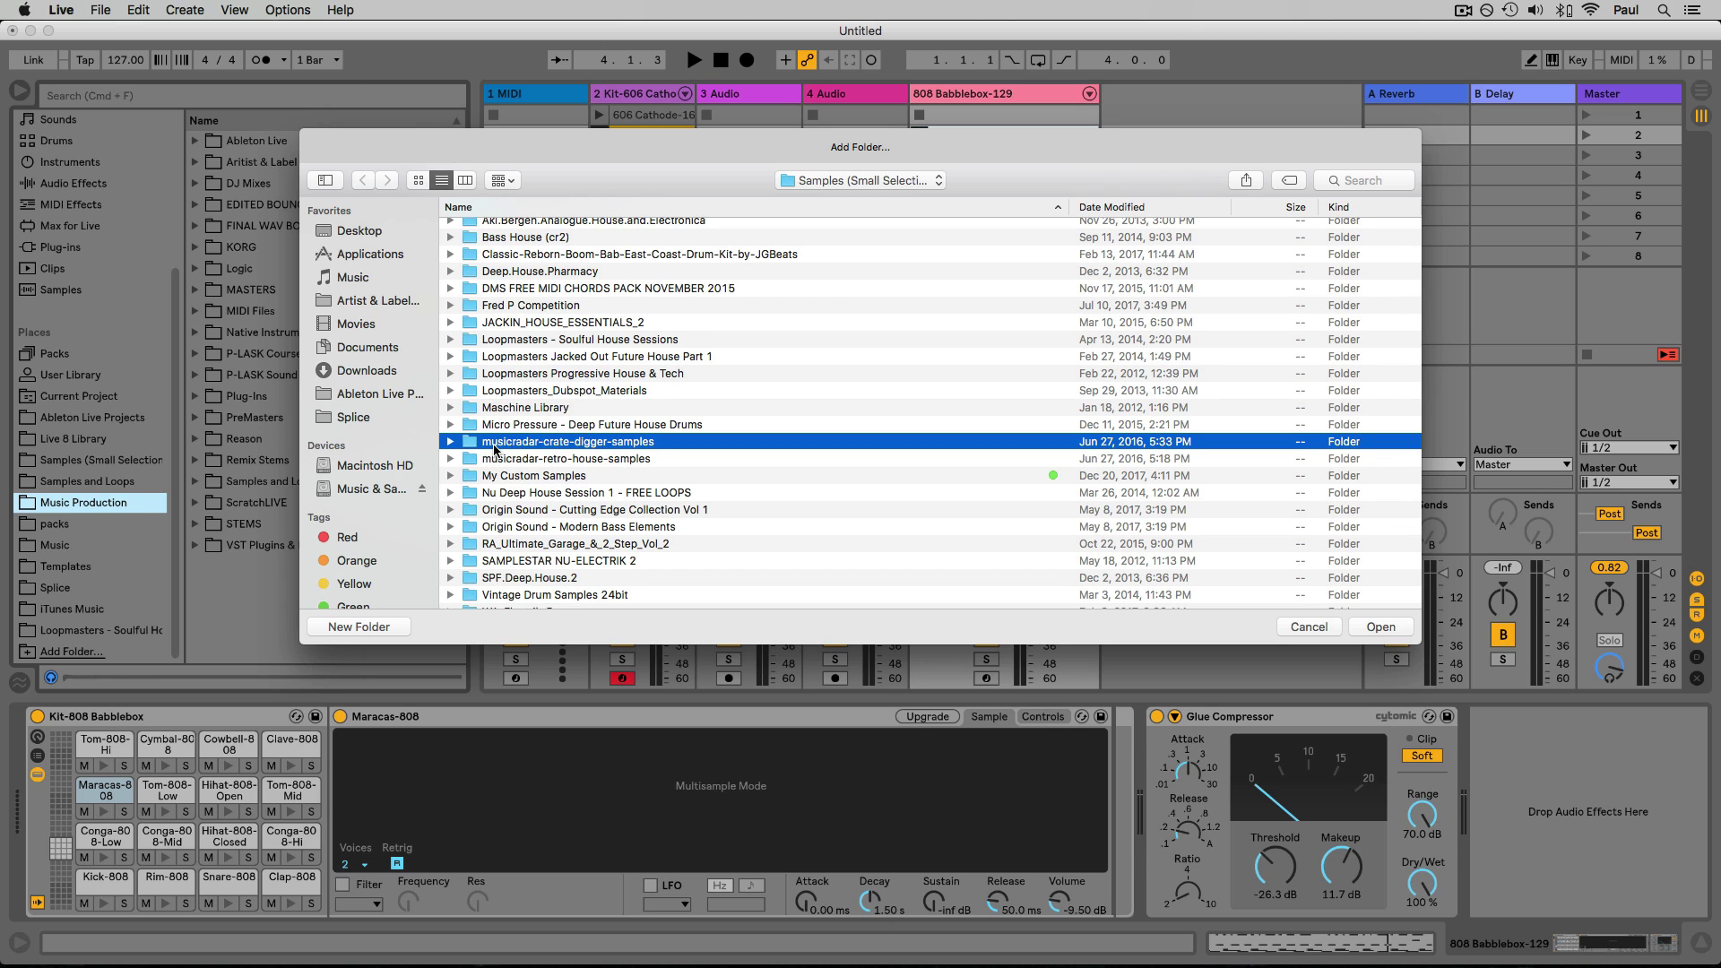
left_click(1381, 627)
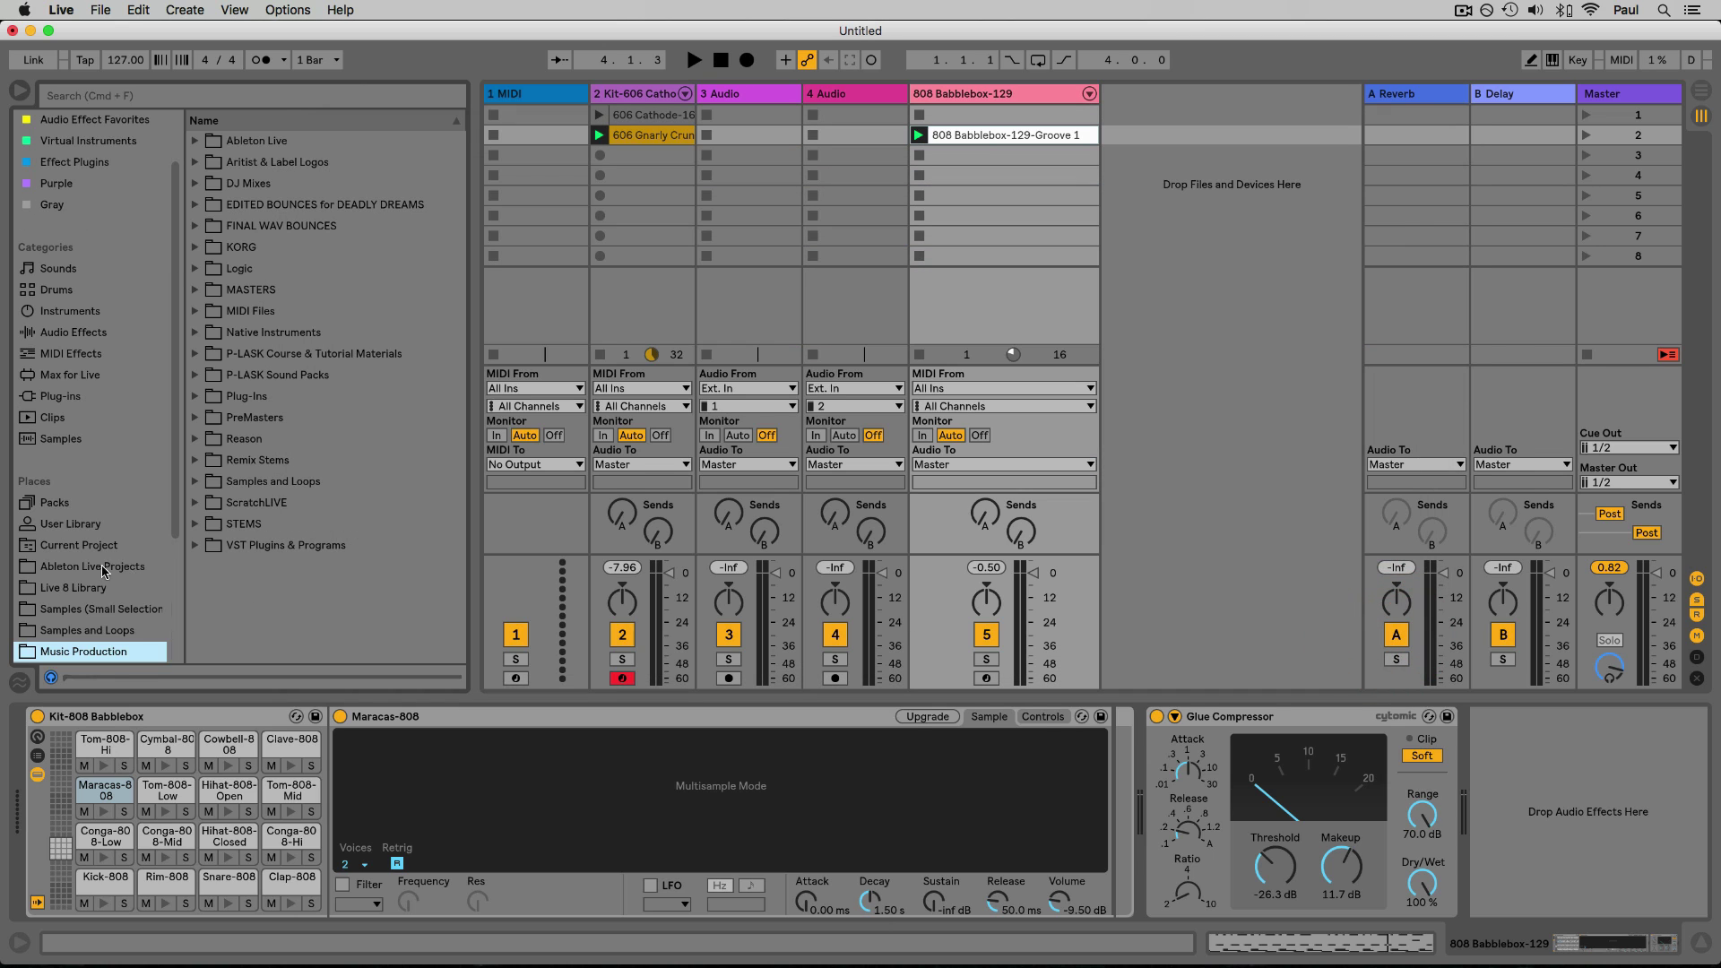
Browse the crate-digger folder, then remove it from the sidebar
scroll(95, 563, "down", 1)
left_click(68, 630)
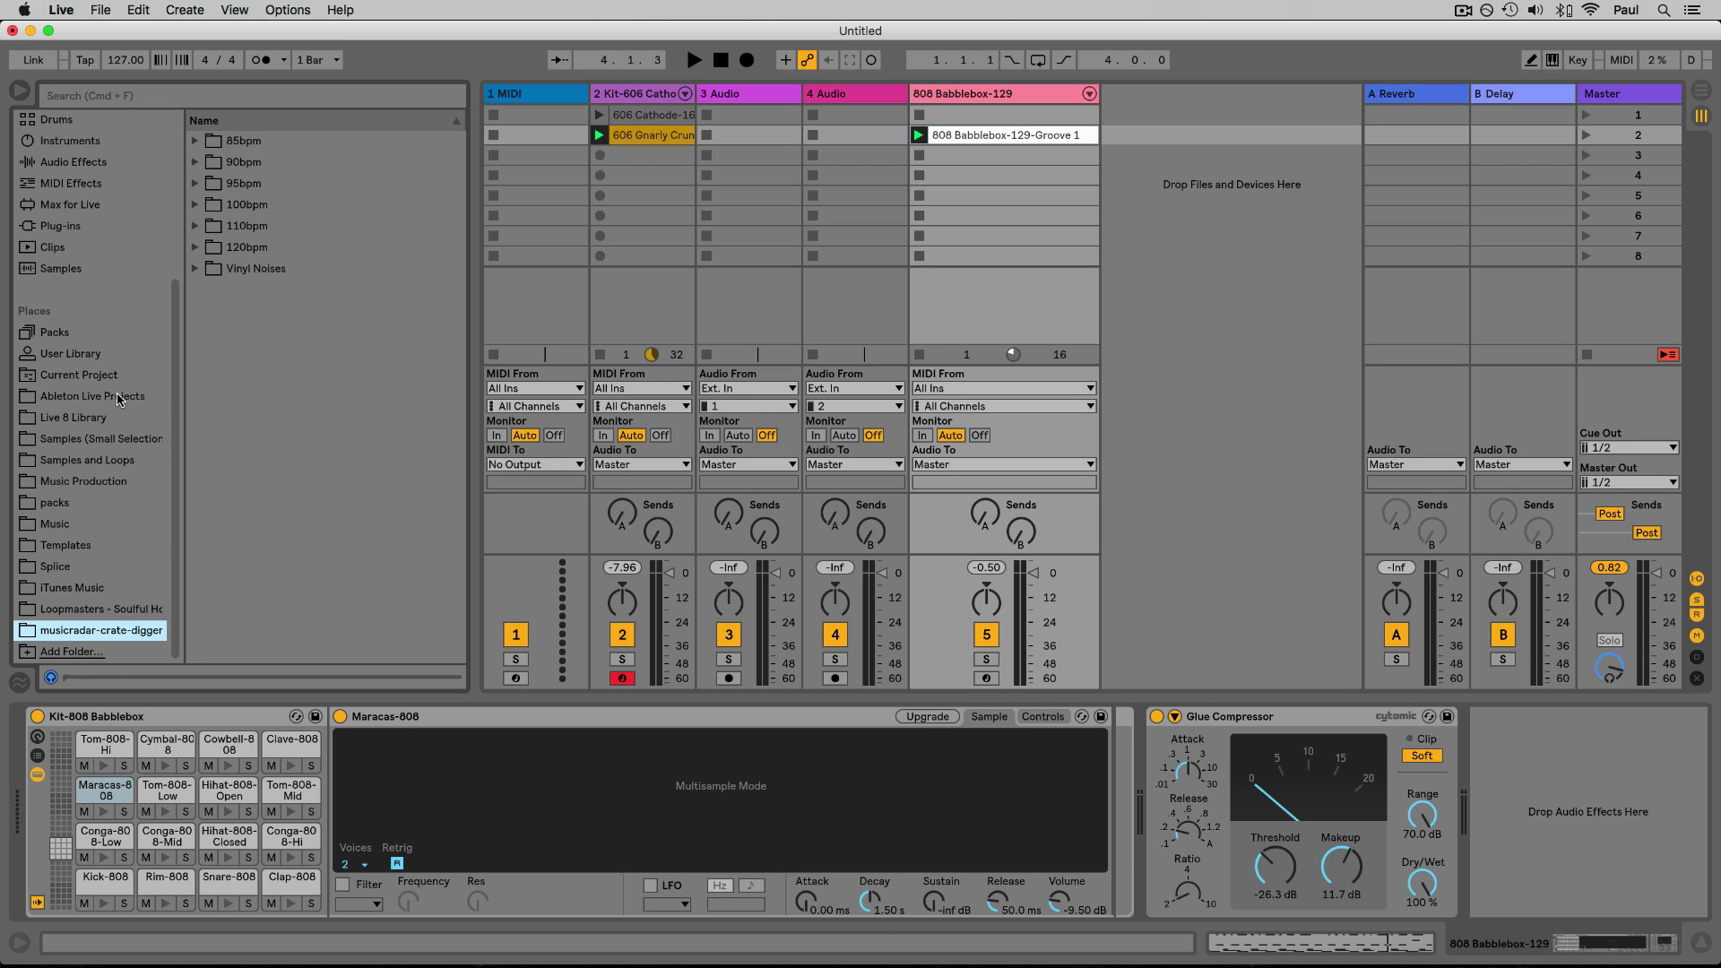
right_click(72, 635)
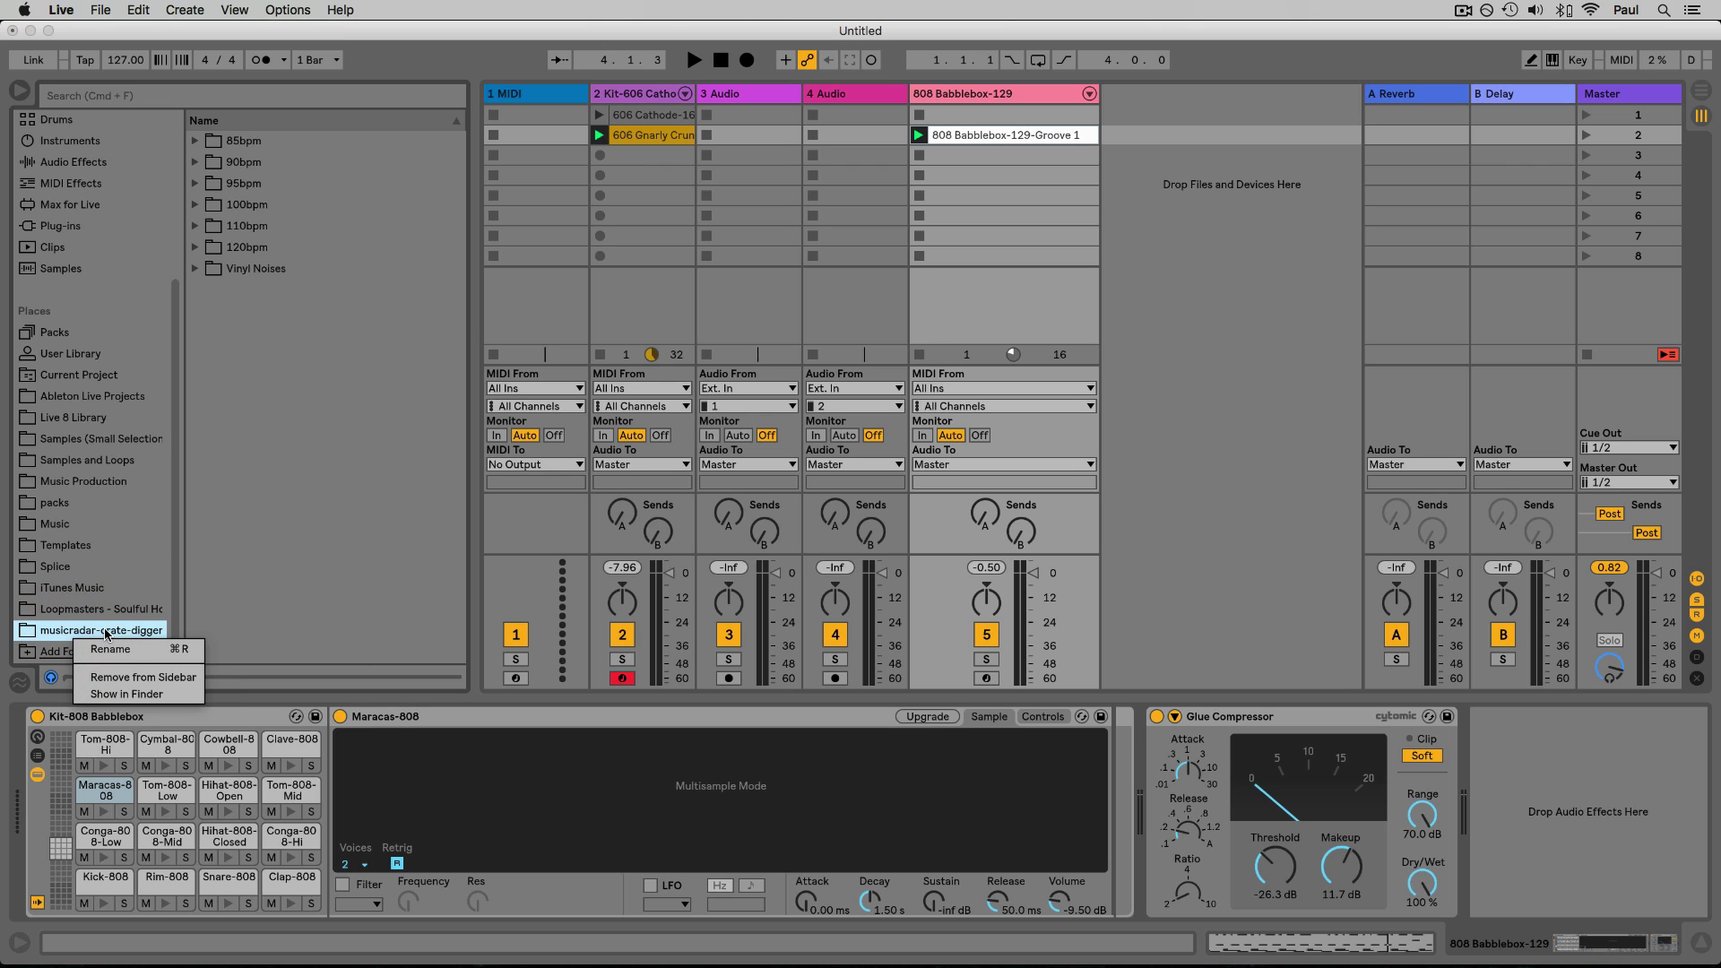
left_click(124, 681)
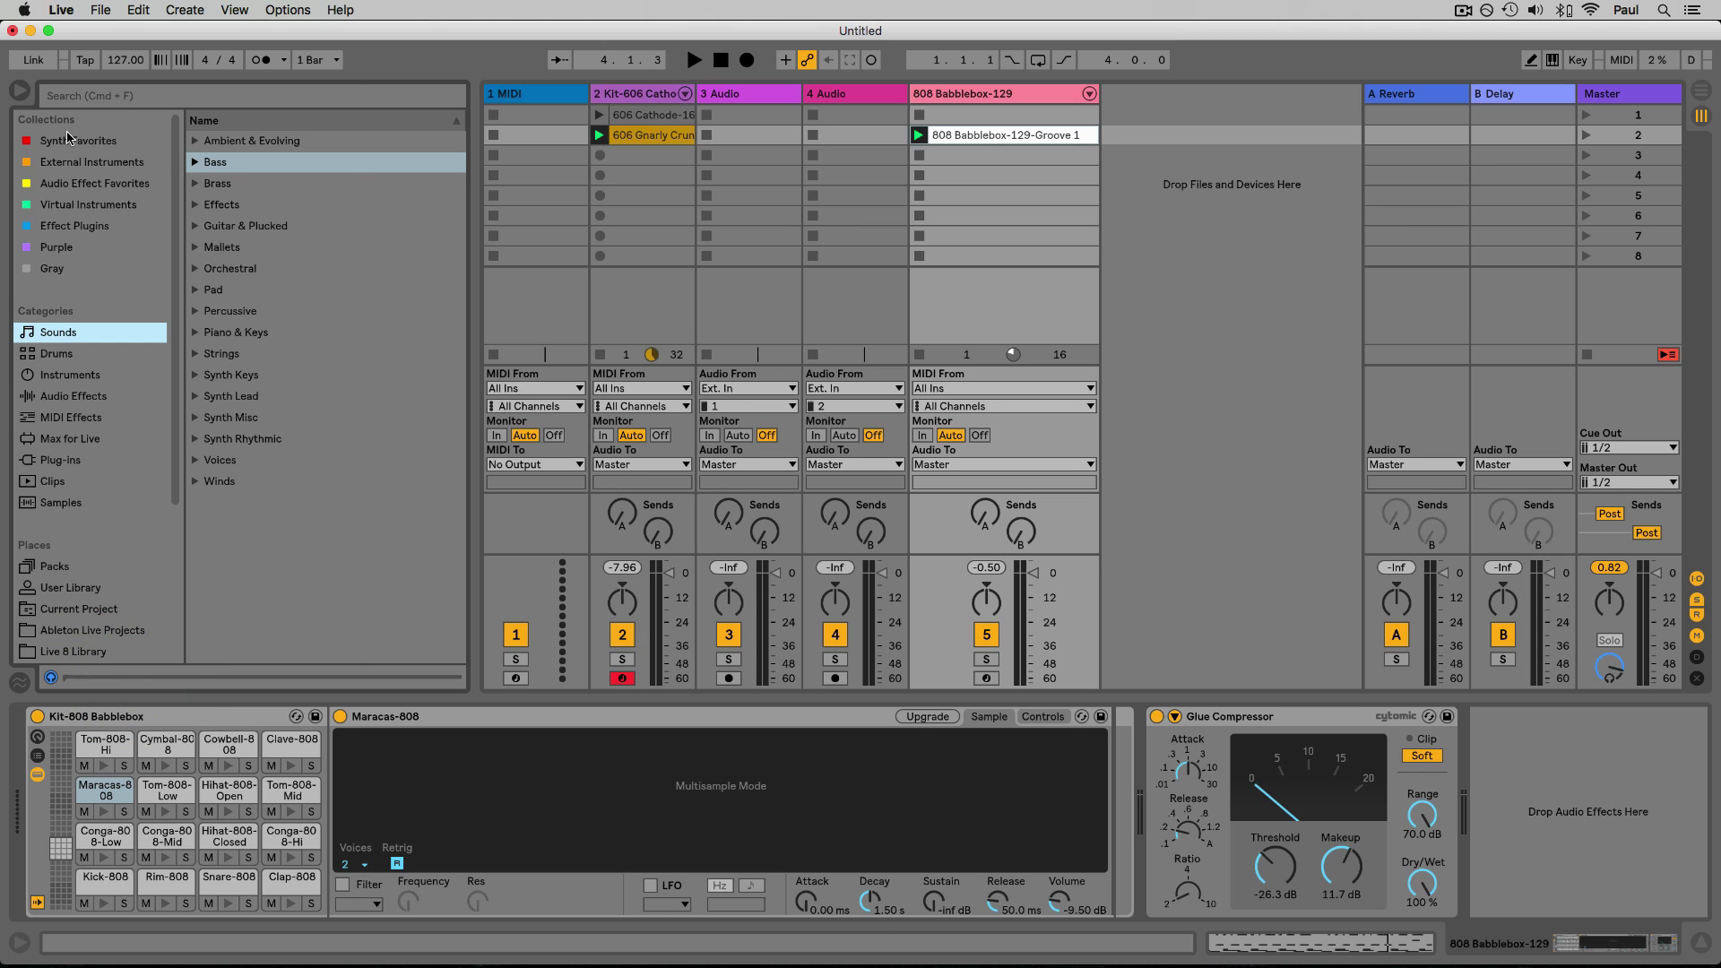
Hide, then re-show Synth Favorites, External Instruments, Audio Effect Favorites and Virtual Instruments in the Collections list
left_click(147, 119)
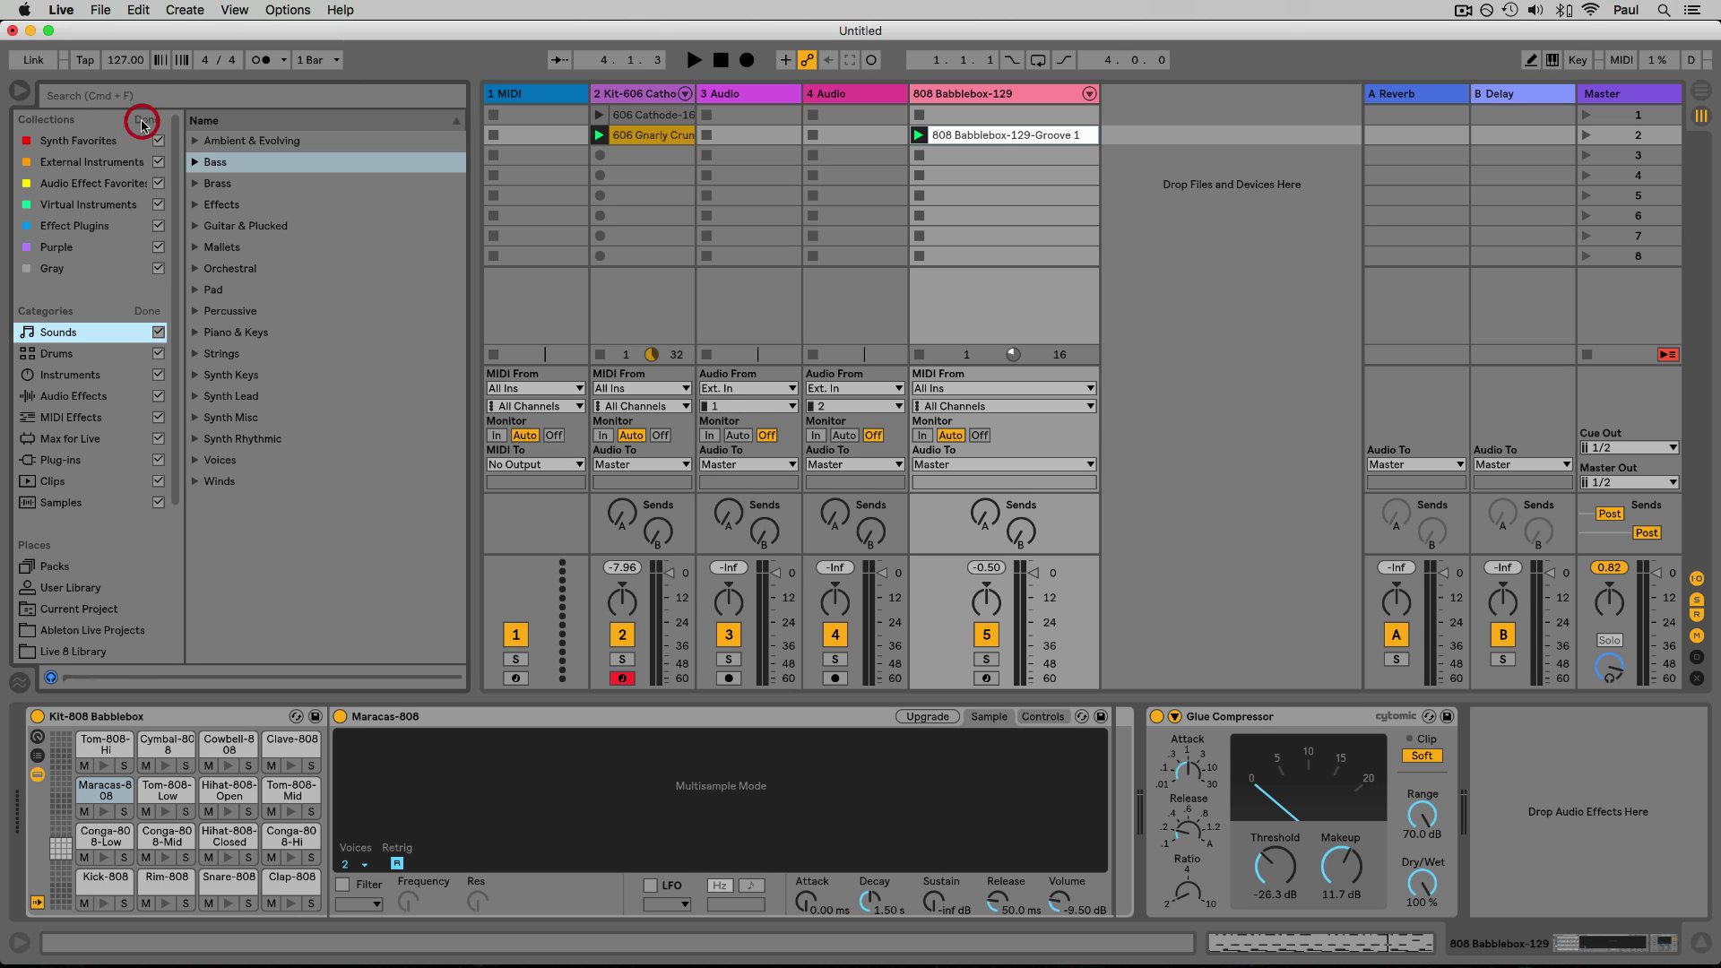
left_click(160, 141)
left_click(158, 163)
left_click(157, 184)
left_click(156, 205)
left_click(158, 205)
left_click(159, 184)
left_click(159, 162)
left_click(159, 141)
left_click(145, 120)
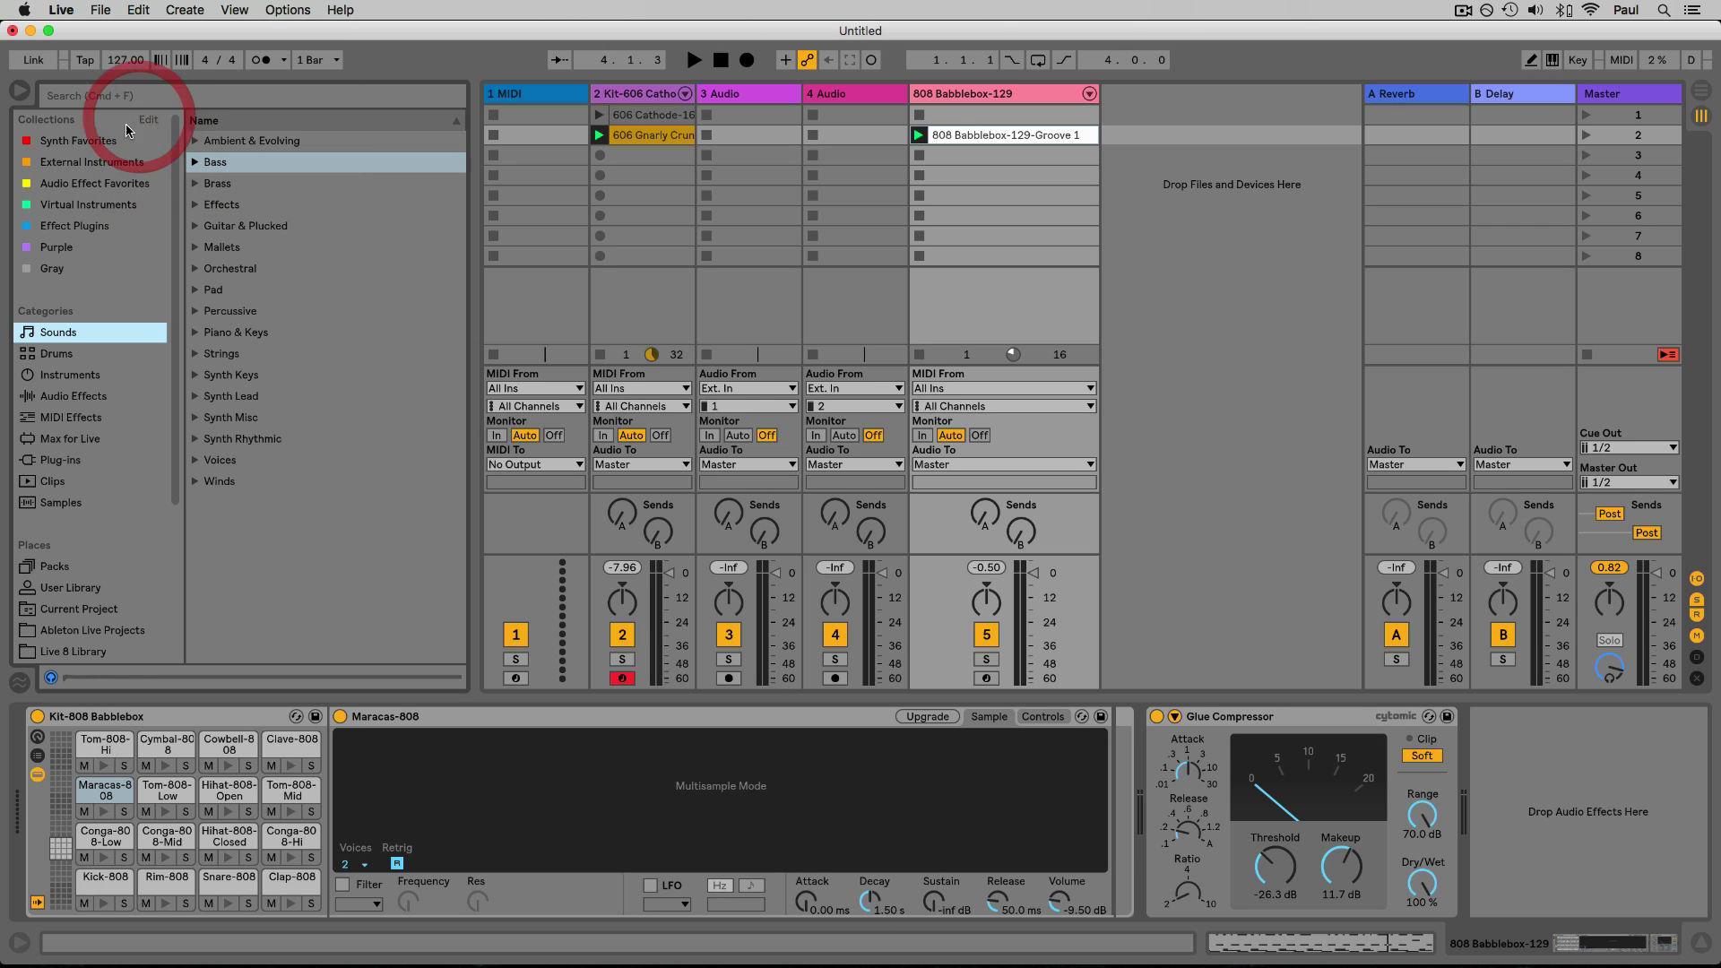
Browse Synth Favorites and External Instruments, then view the empty Purple collection
left_click(60, 142)
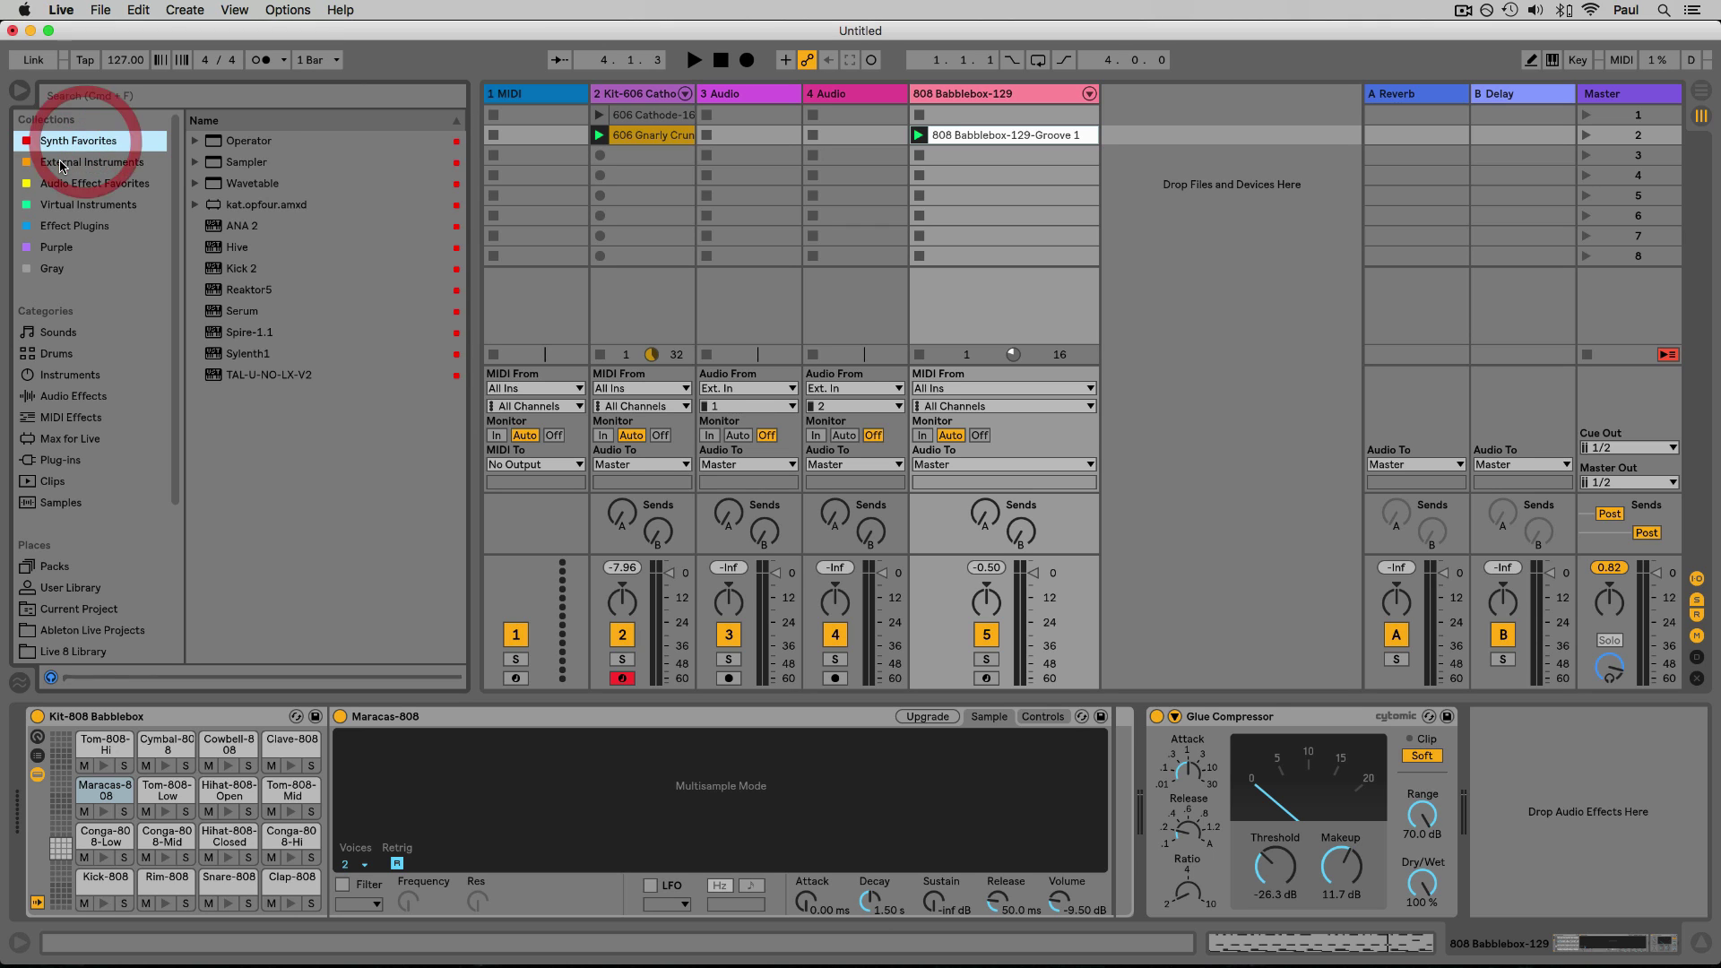
left_click(61, 163)
left_click(60, 146)
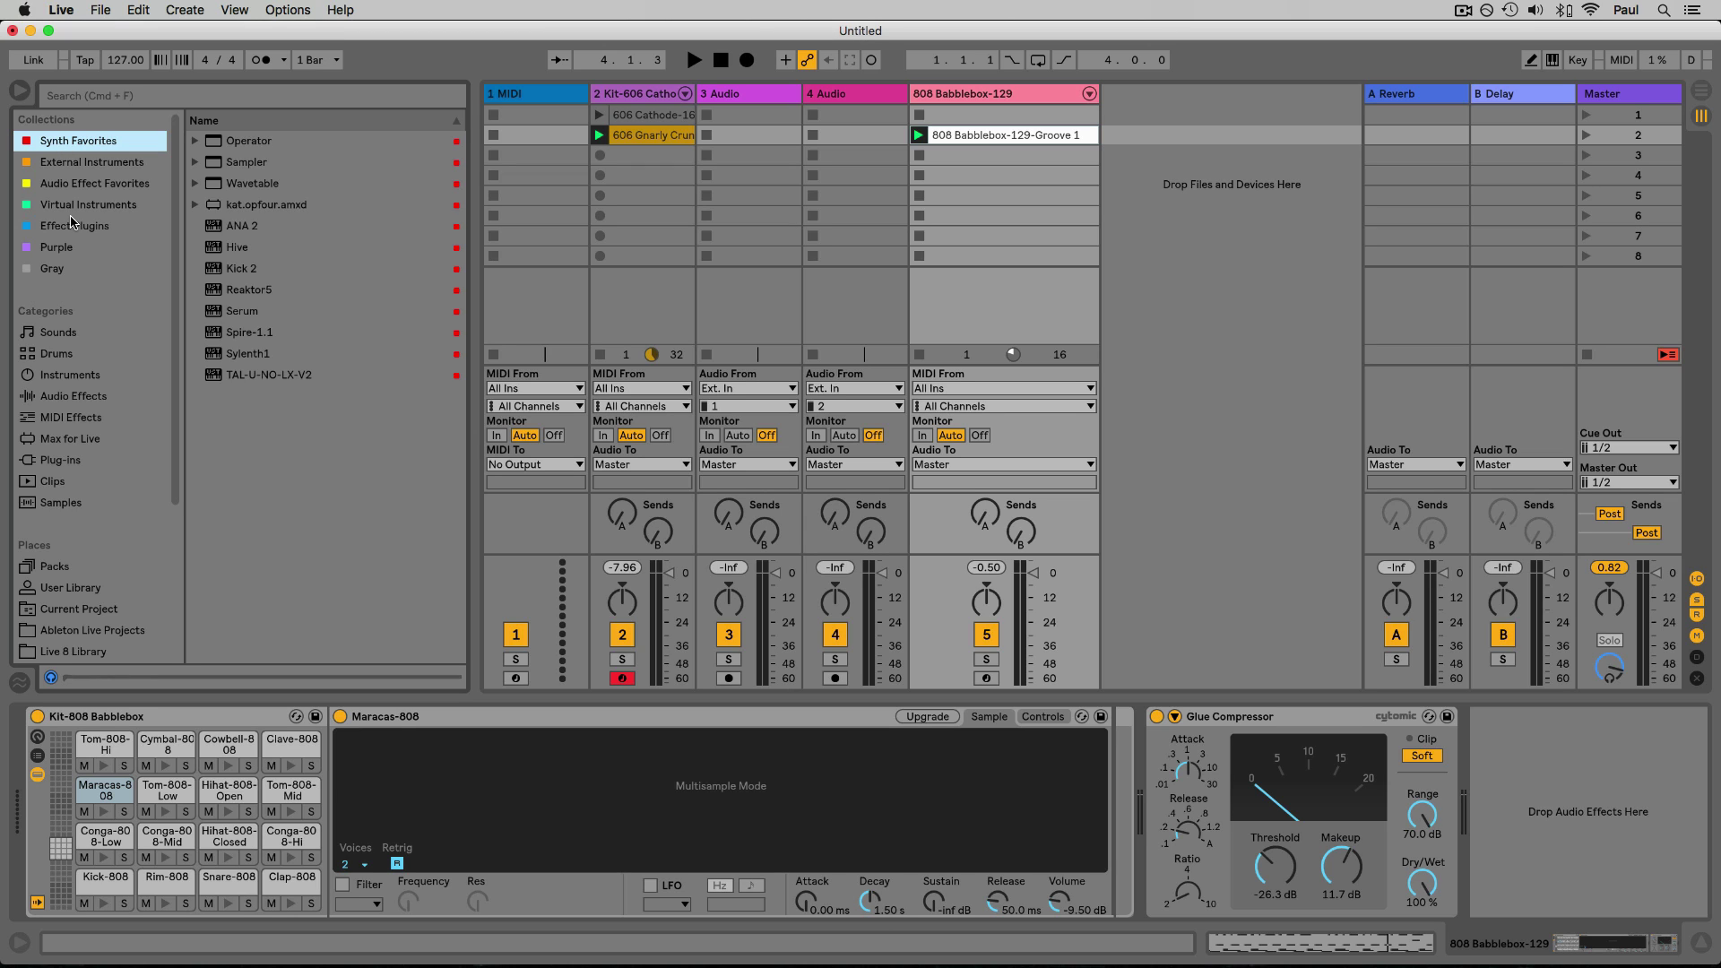
left_click(66, 253)
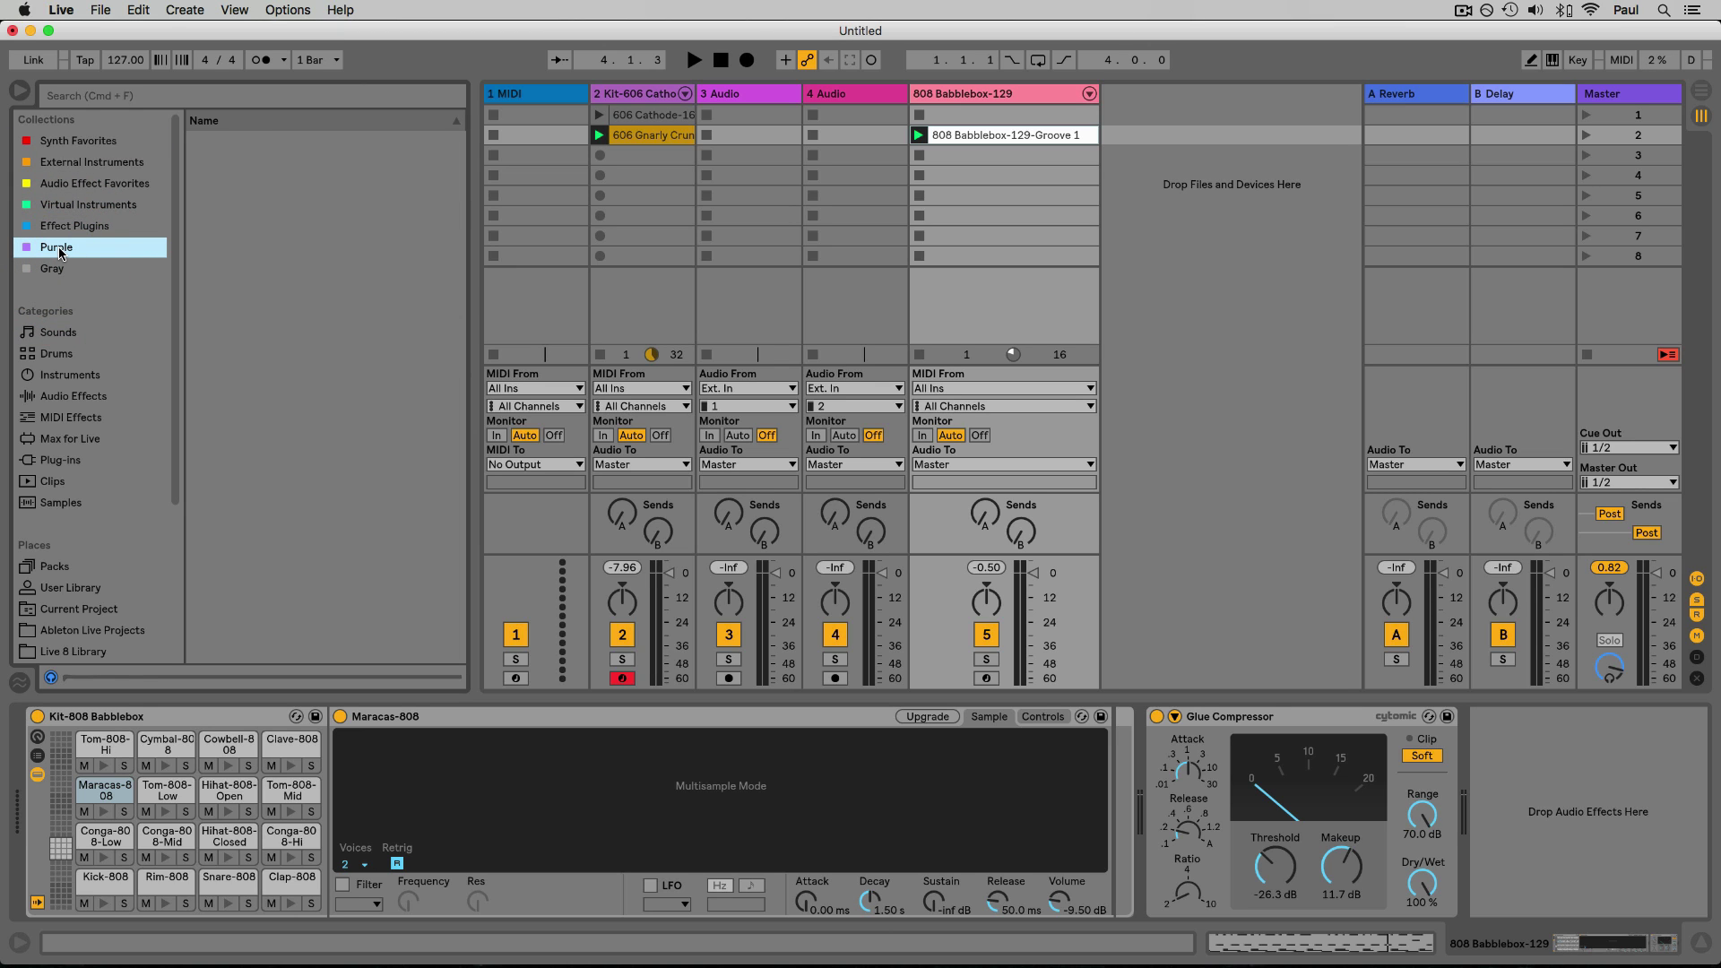
Rename the Purple collection to 'Kick Samples' with Cmd+R
left_click(59, 252)
key("cmd+r")
type("Kick Sample")
key("Return")
Search Samples for 'kick' and audition Burlywood, AlienArmpit and BoogerBuster kicks
left_click(56, 507)
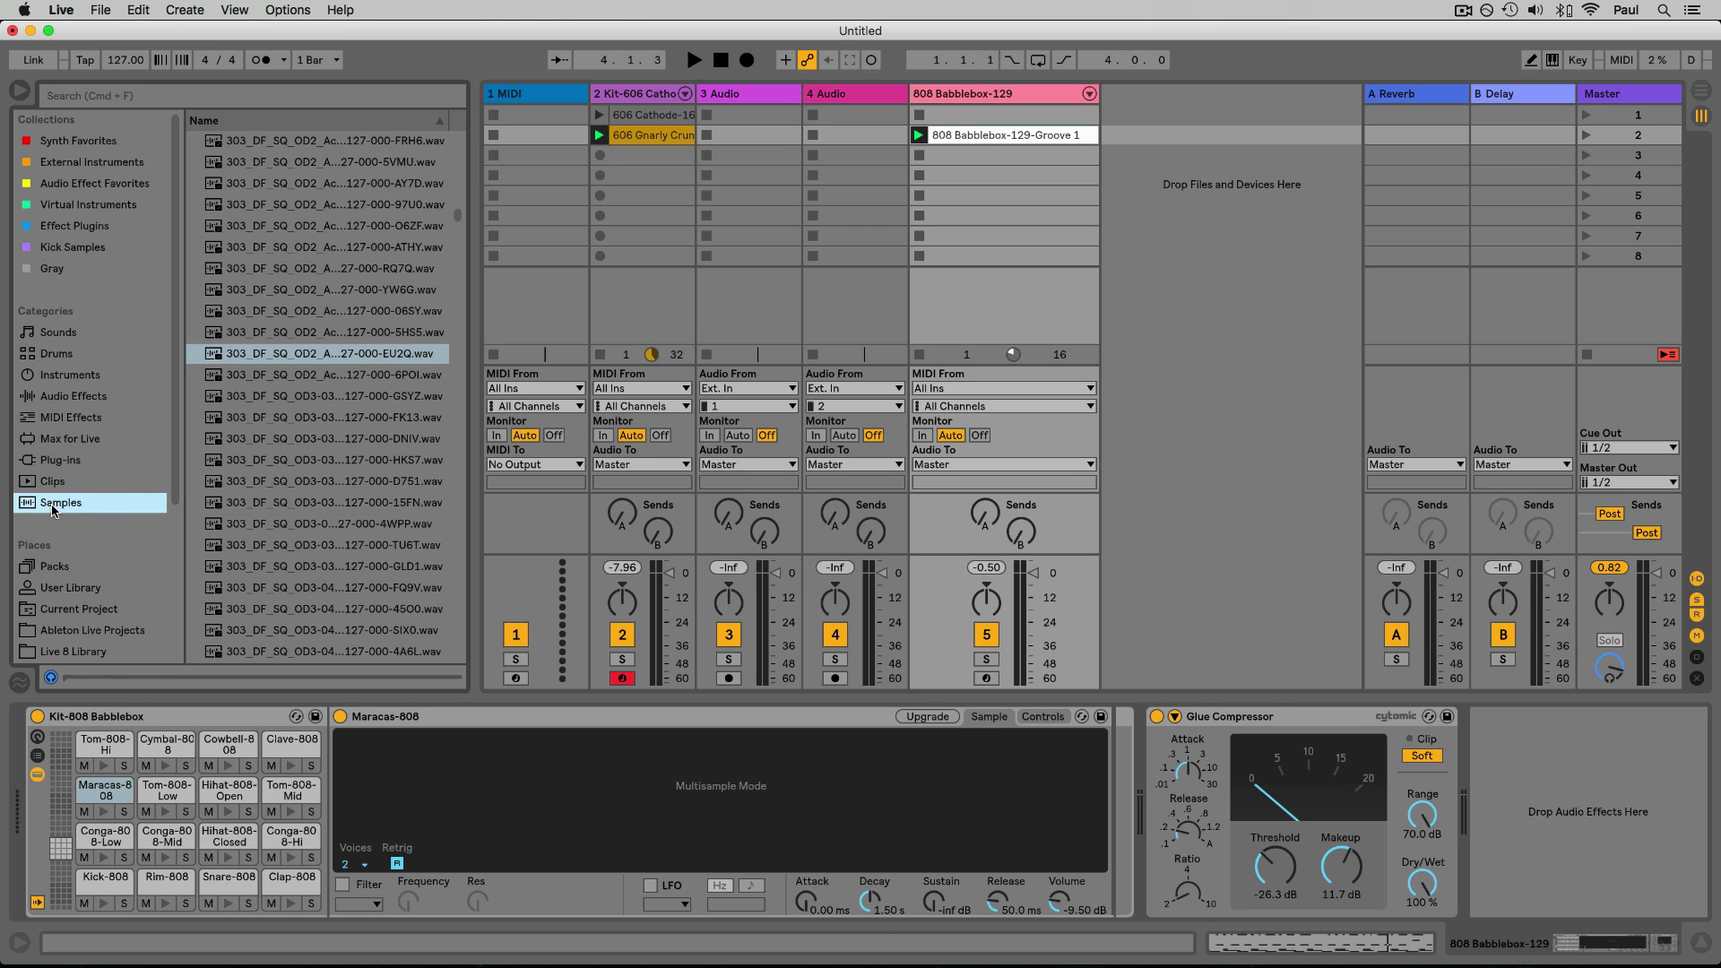
left_click(109, 98)
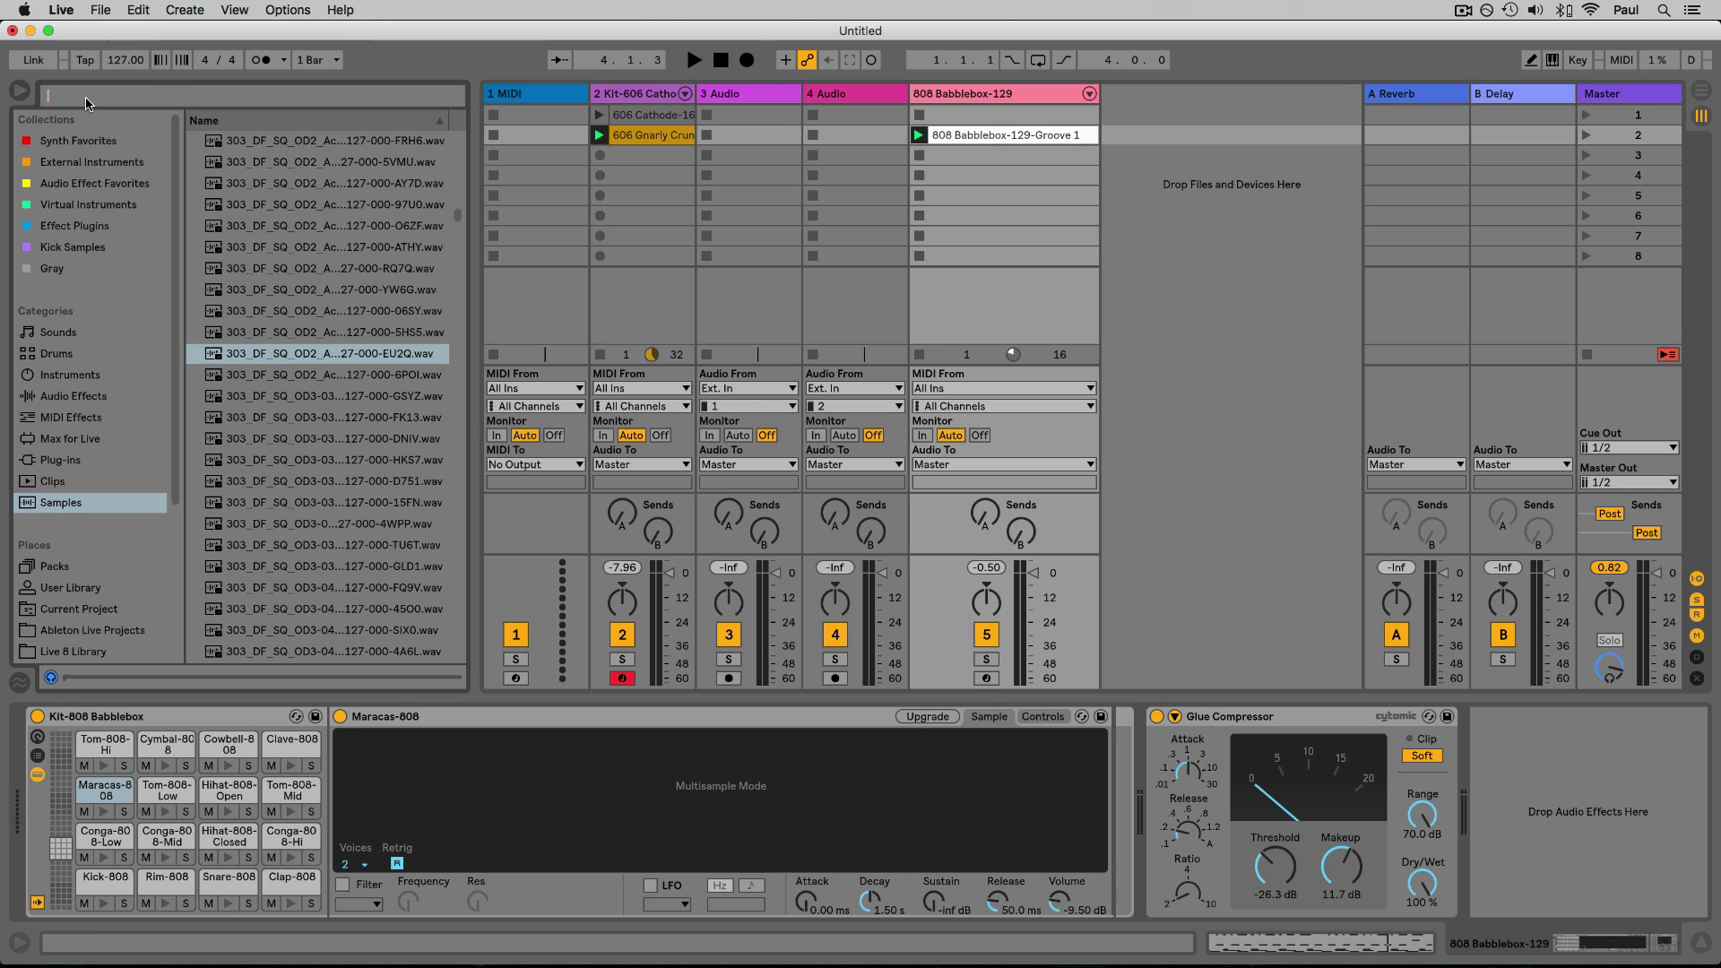
type("kick")
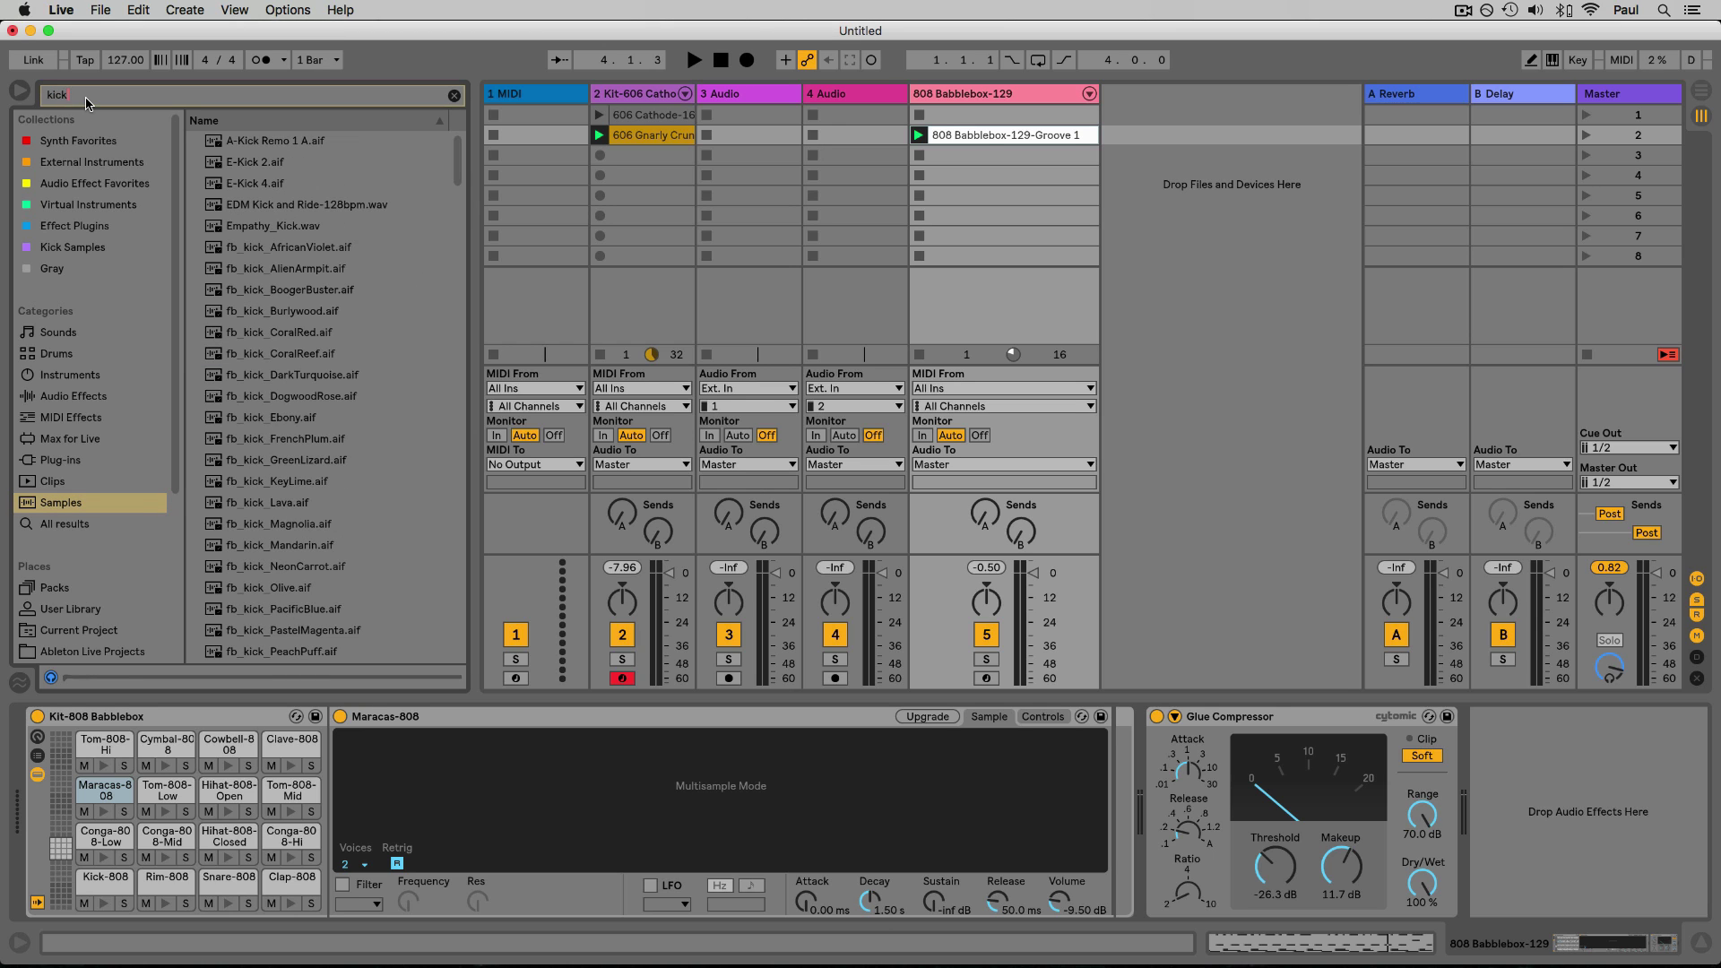
left_click(228, 311)
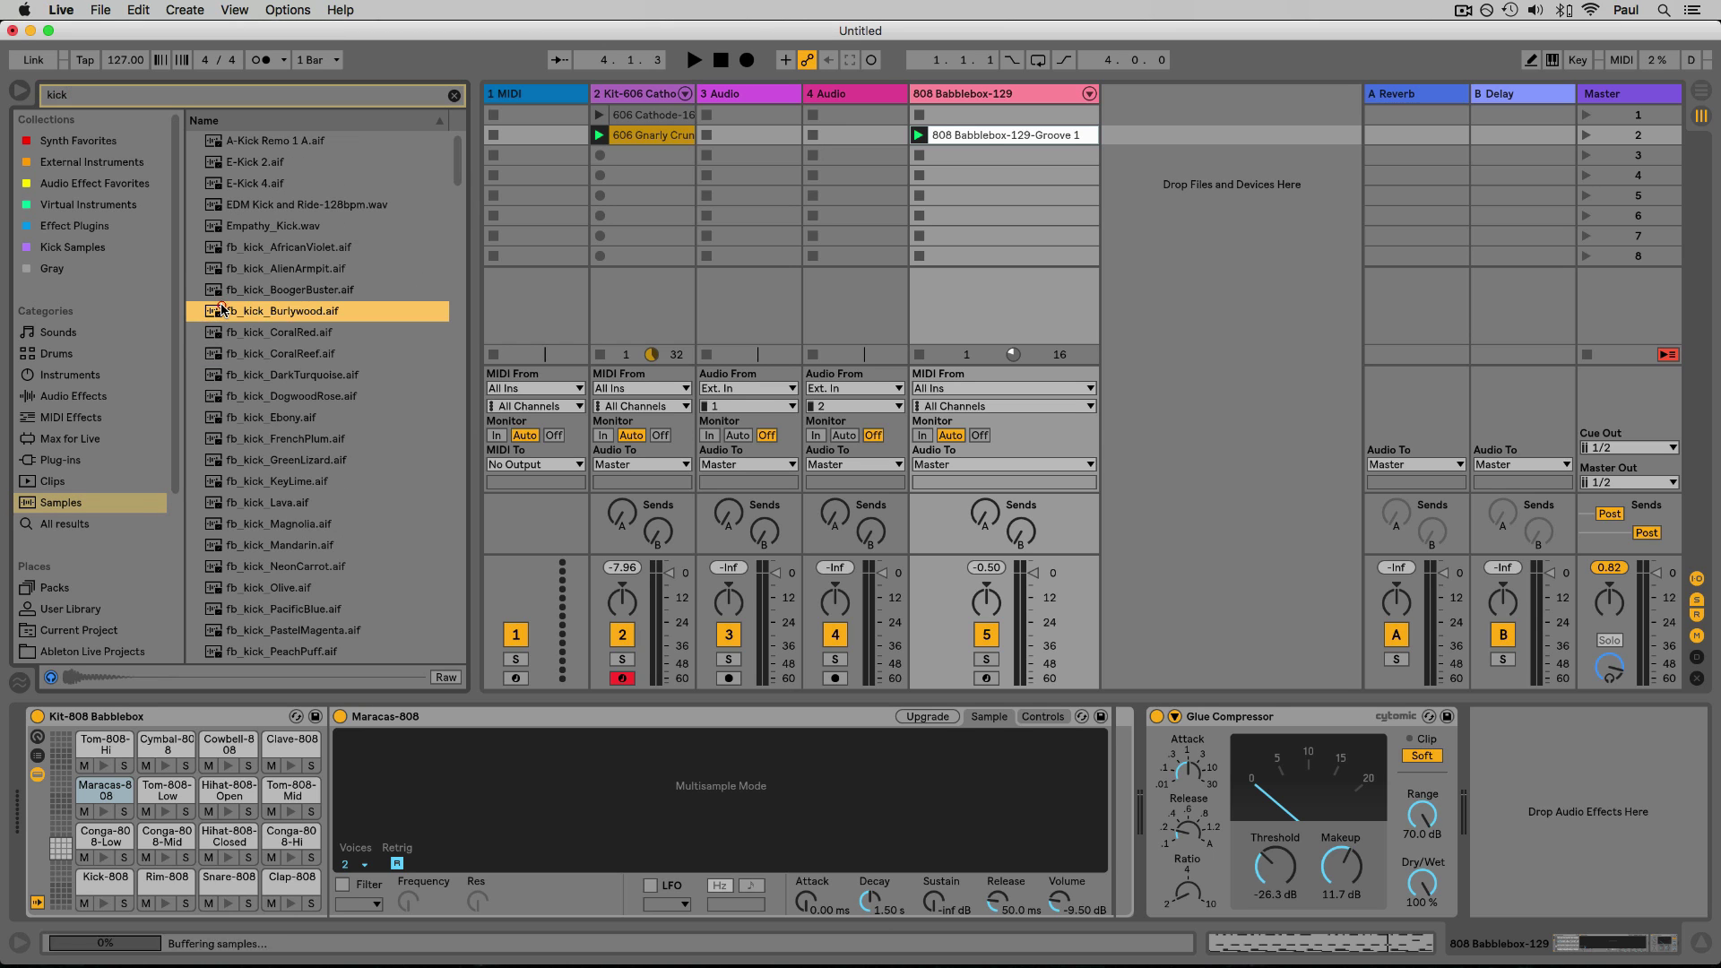
left_click(283, 269)
left_click(282, 289)
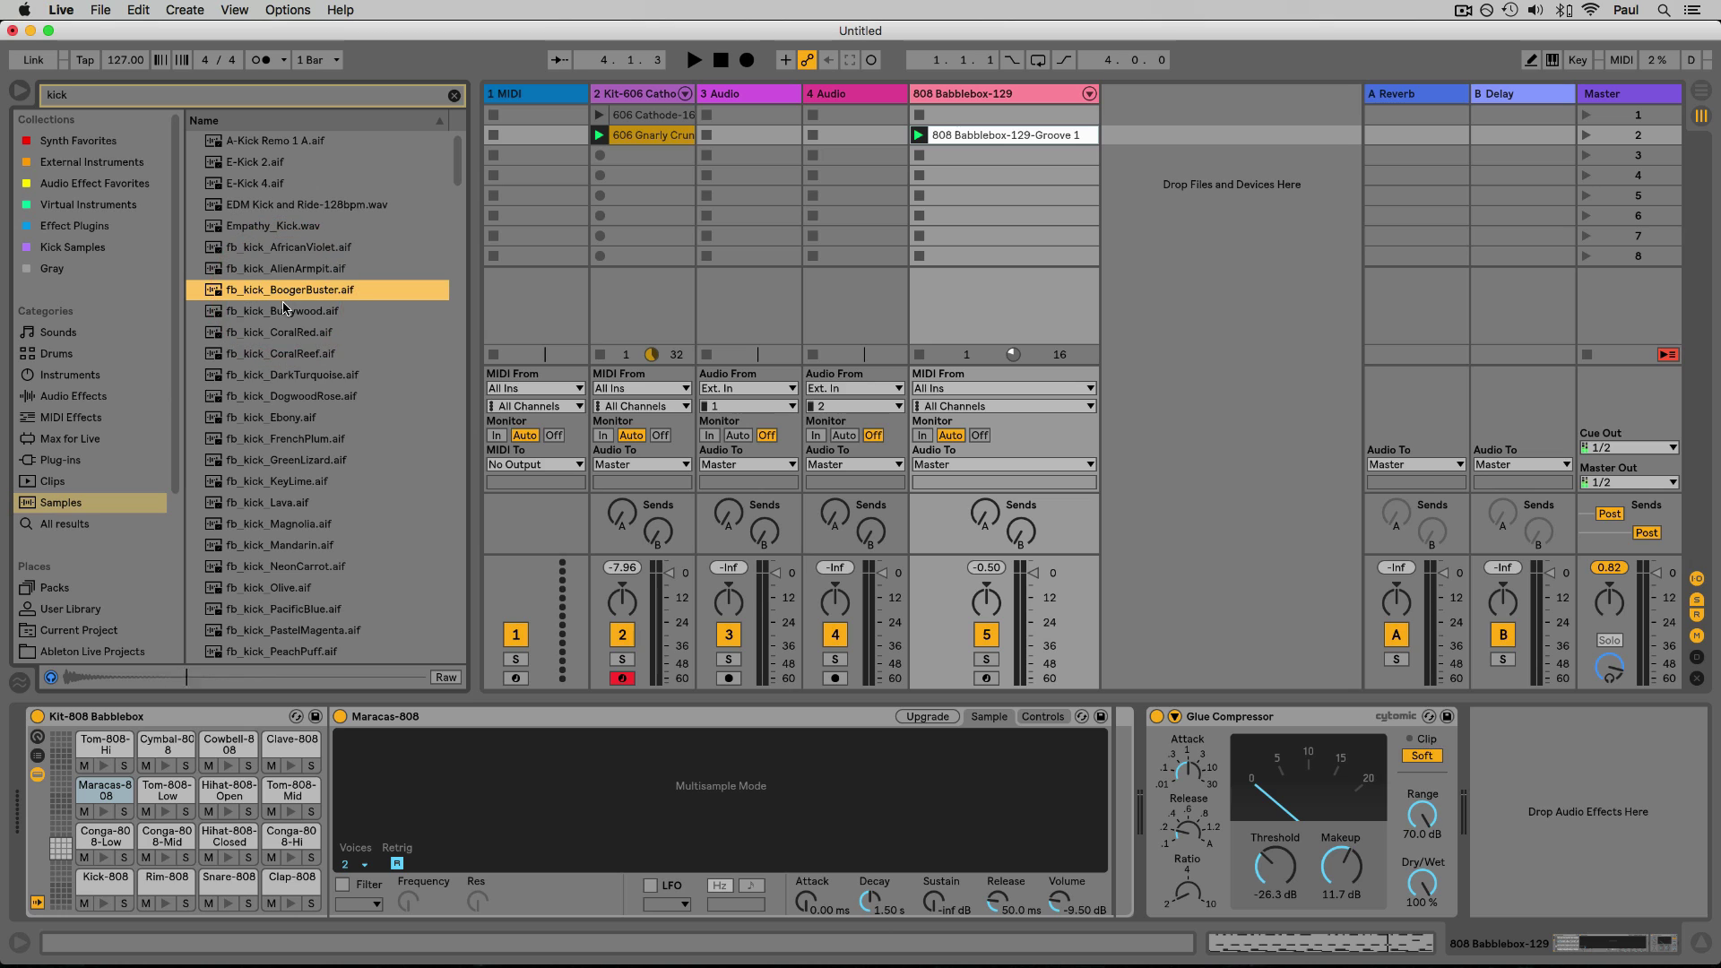
left_click(283, 311)
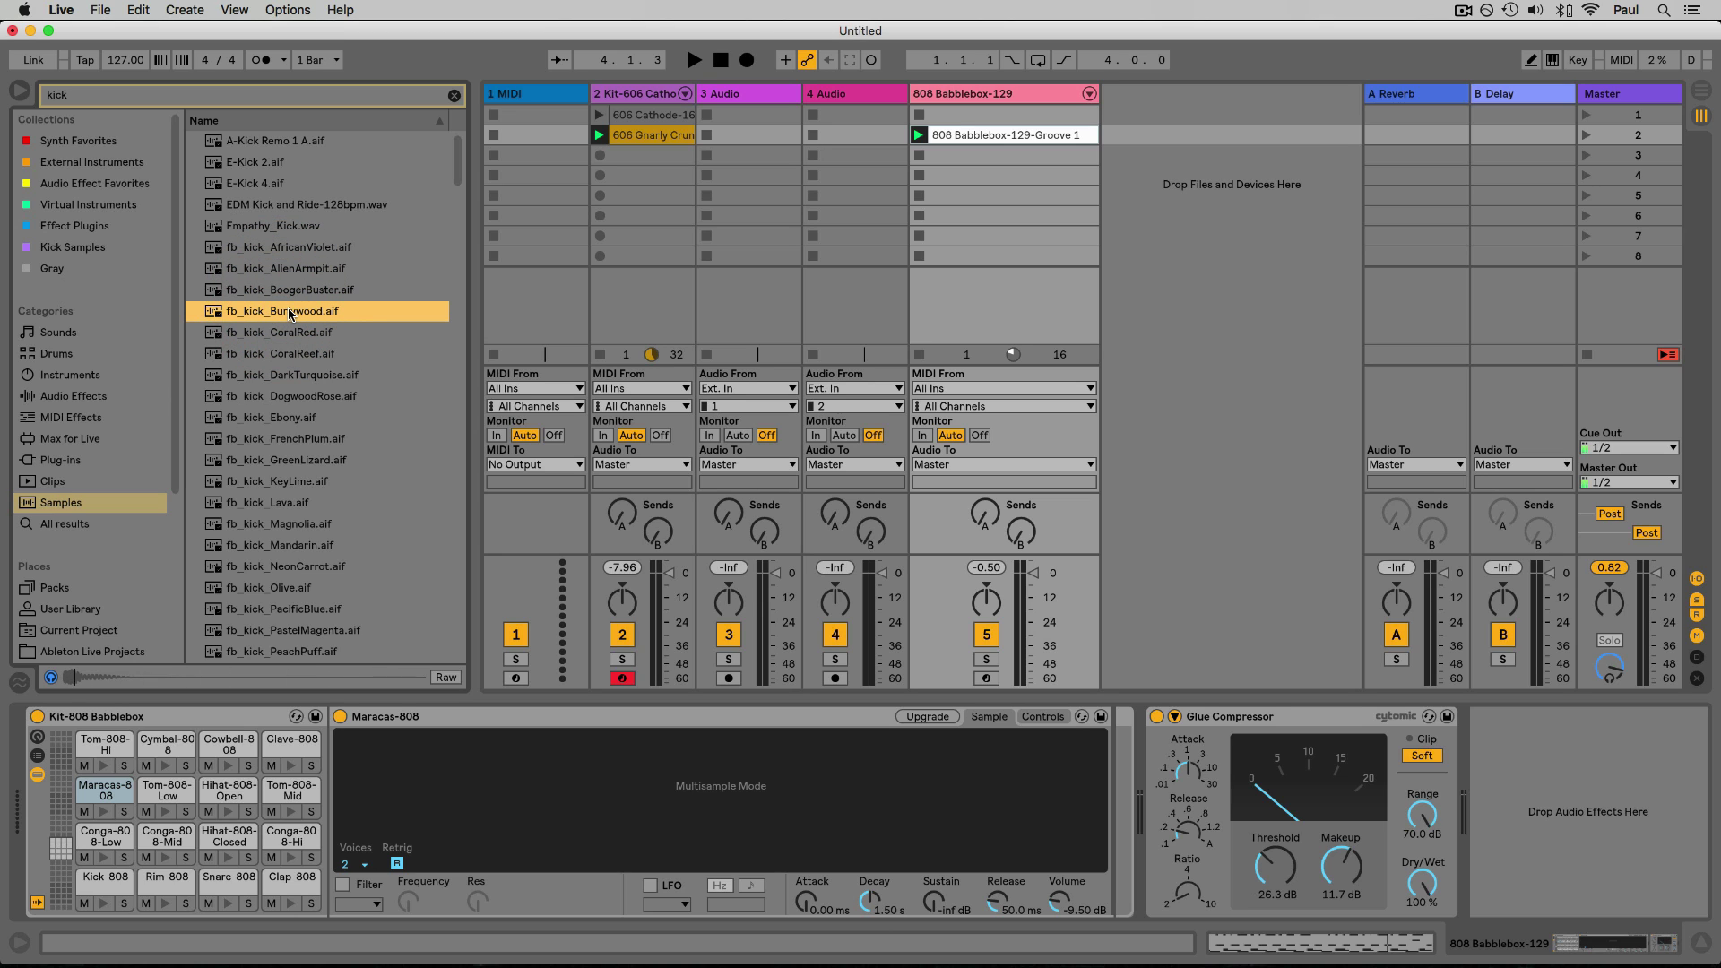
Add fb_kick_Burlywood.aif to Kick Samples from its right-click menu
right_click(289, 314)
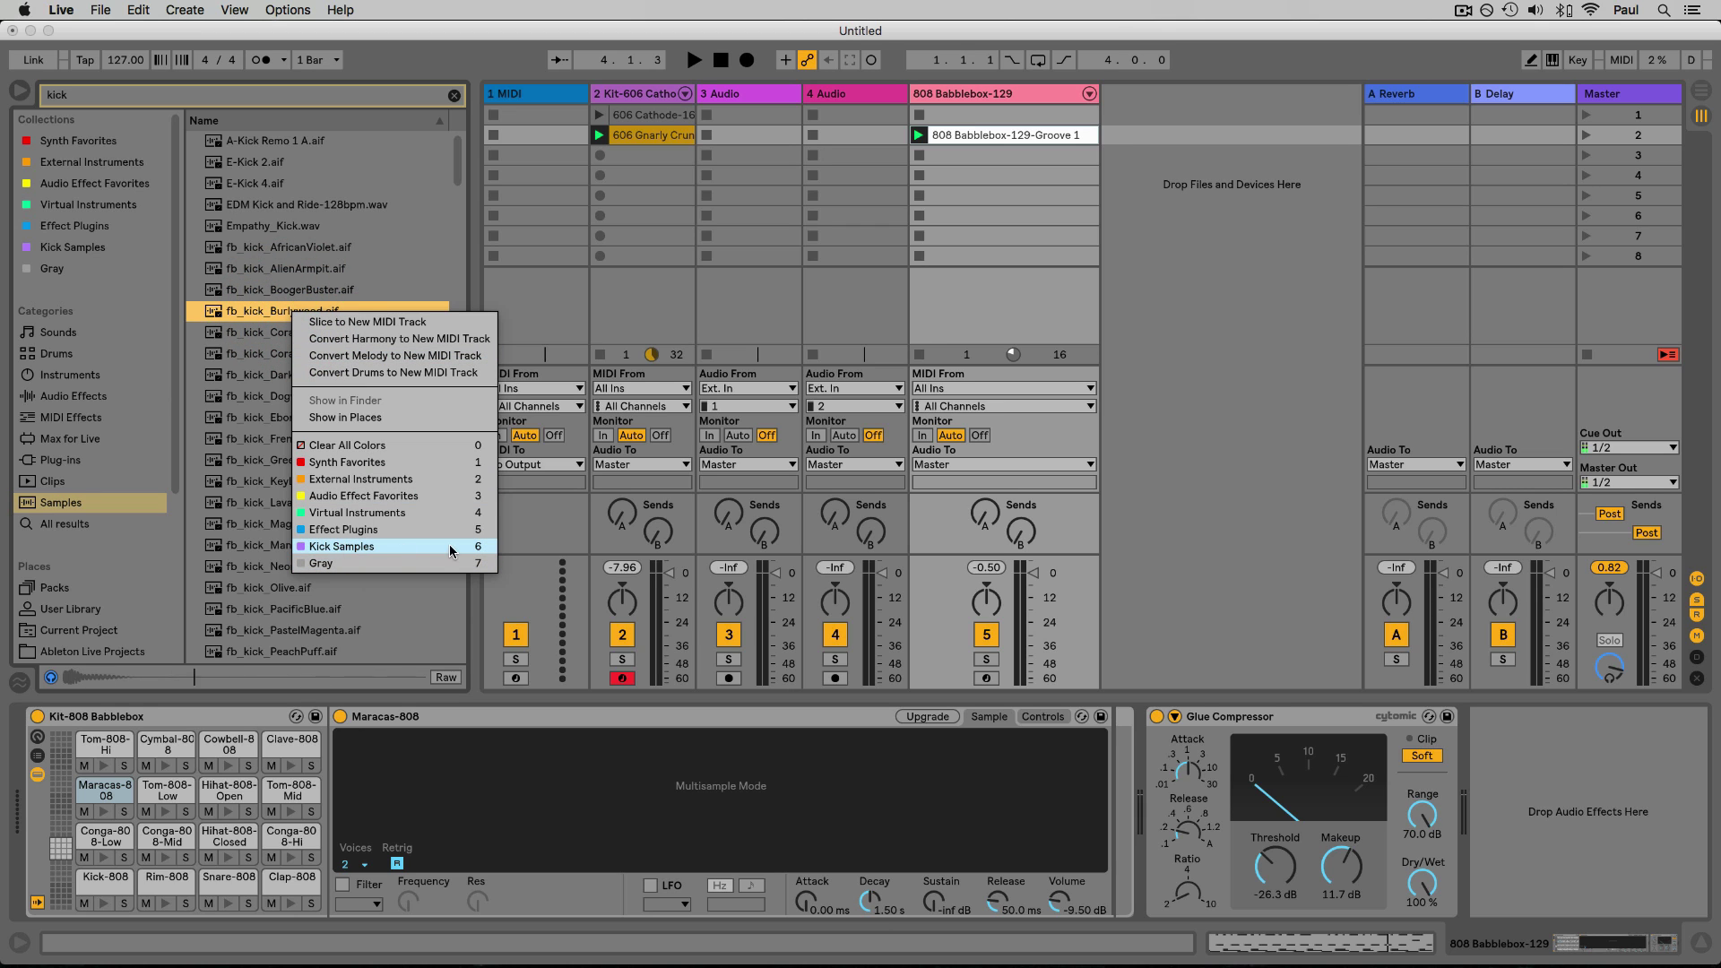
left_click(409, 548)
right_click(303, 309)
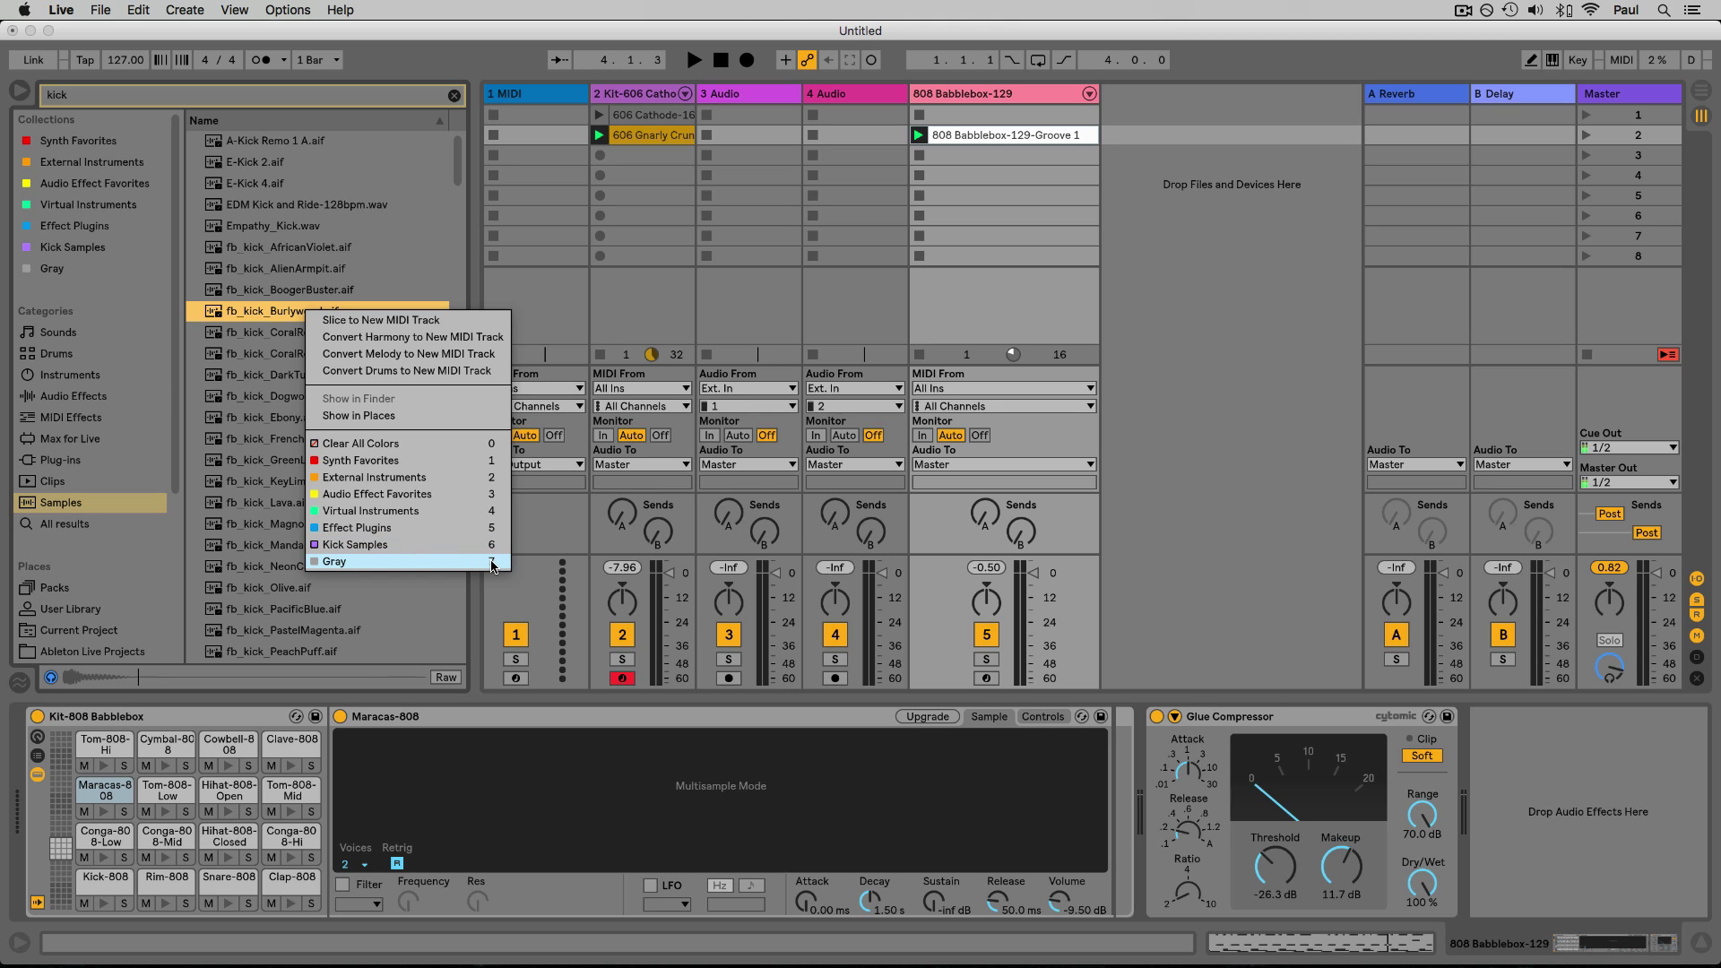
left_click(247, 322)
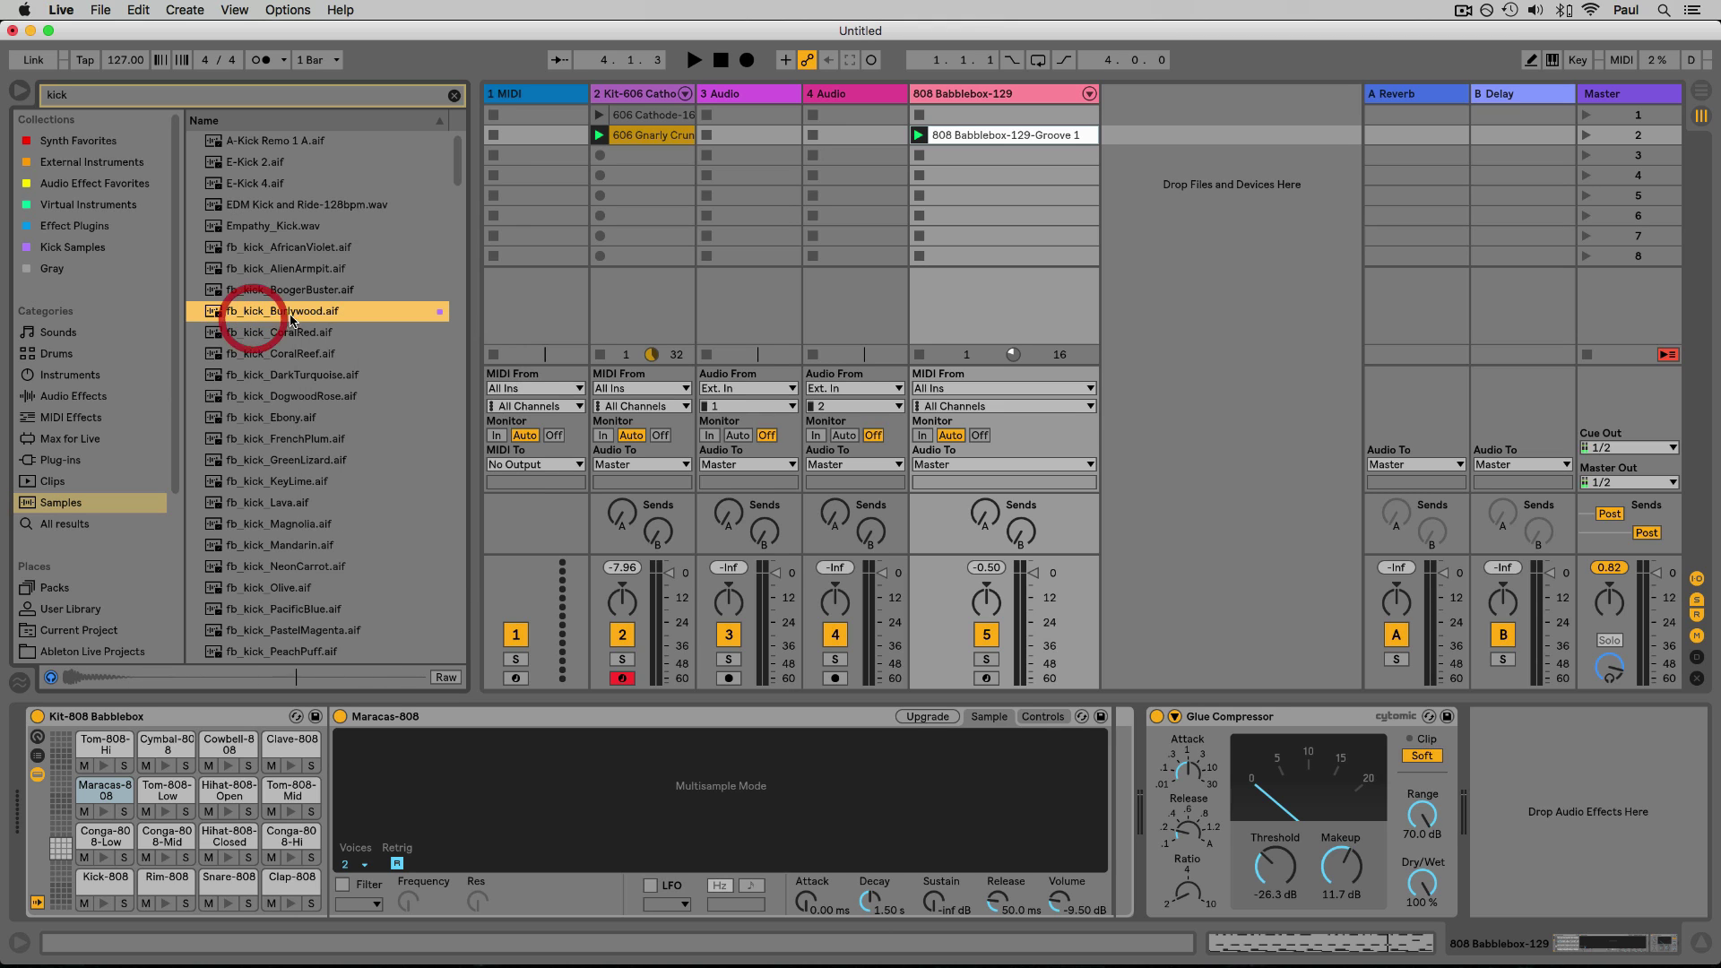
Tag the CoralRed, FrenchPlum and GreenLizard kicks with key 6, view Kick Samples, and clear the search
left_click(273, 332)
key("6")
left_click(274, 395)
left_click(273, 419)
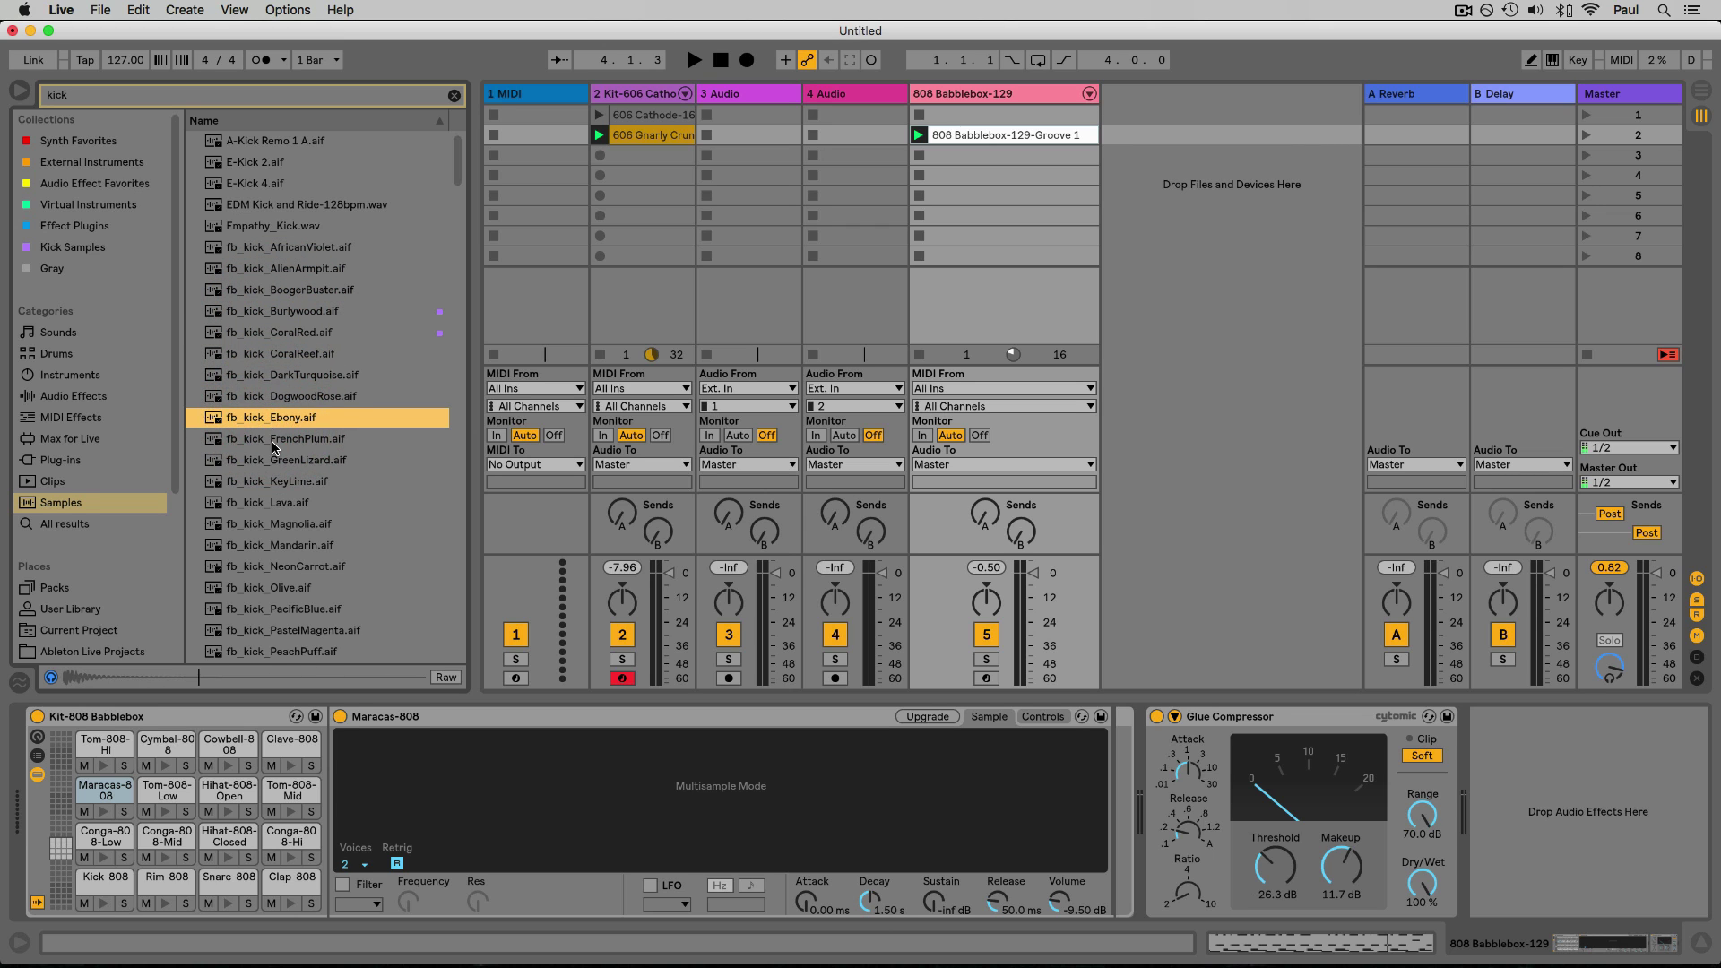
left_click(274, 439)
key("6")
left_click(269, 460)
key("6")
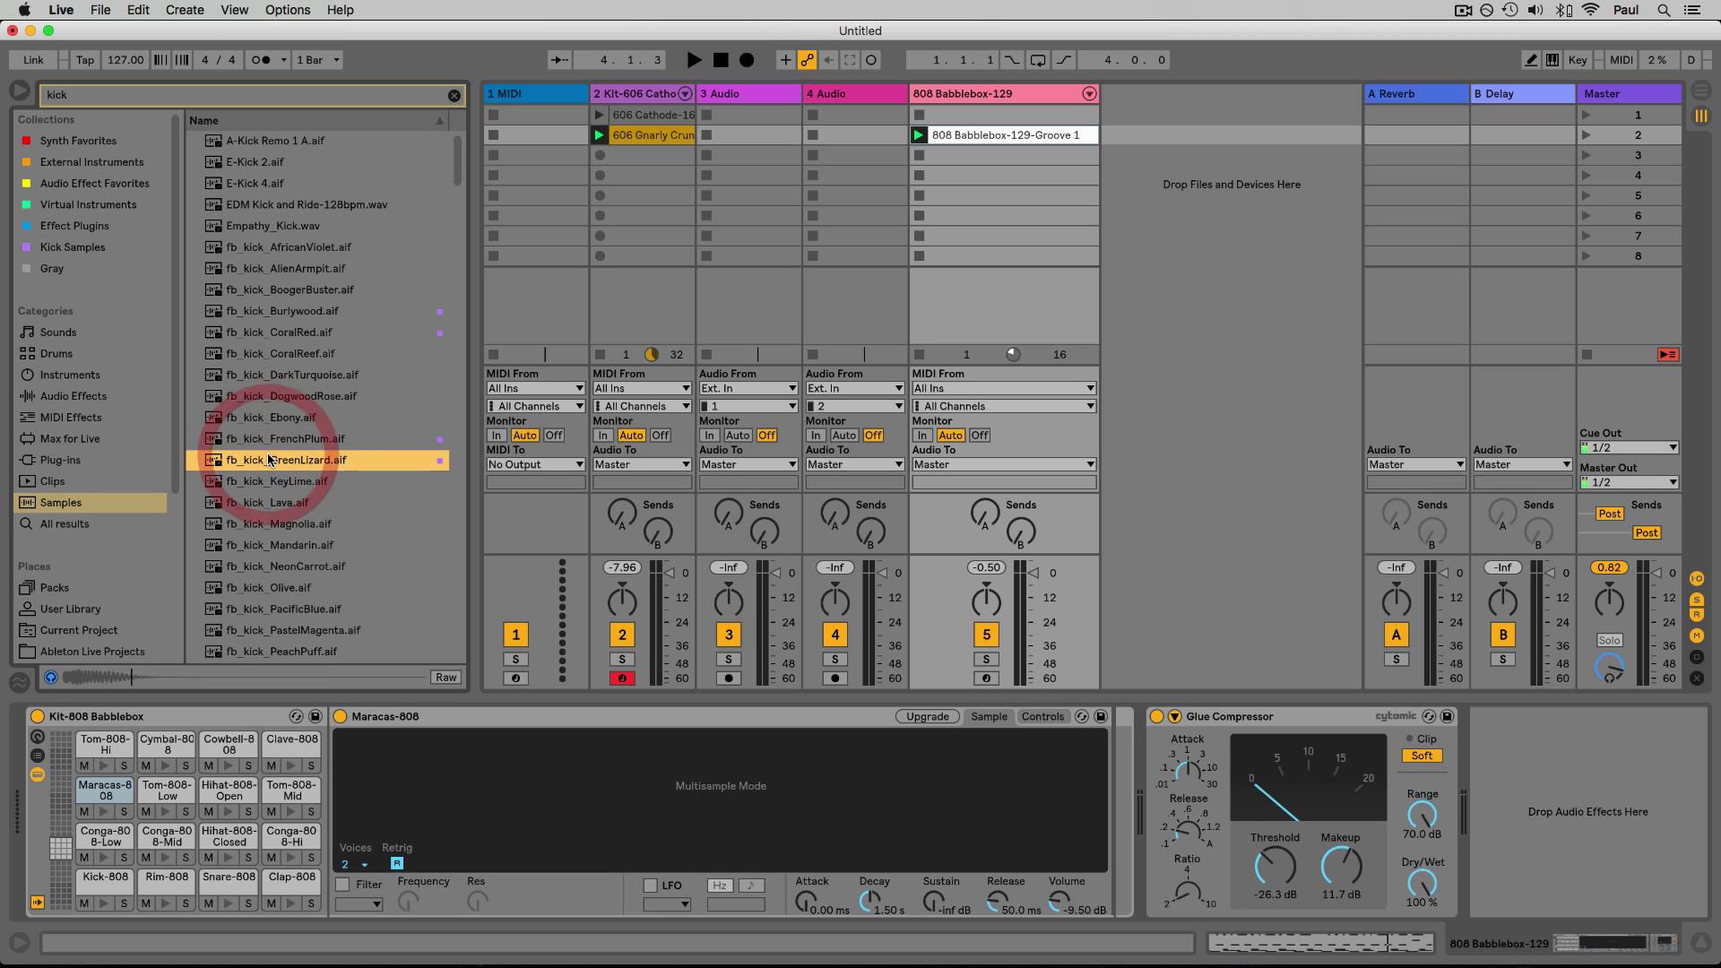
left_click(77, 253)
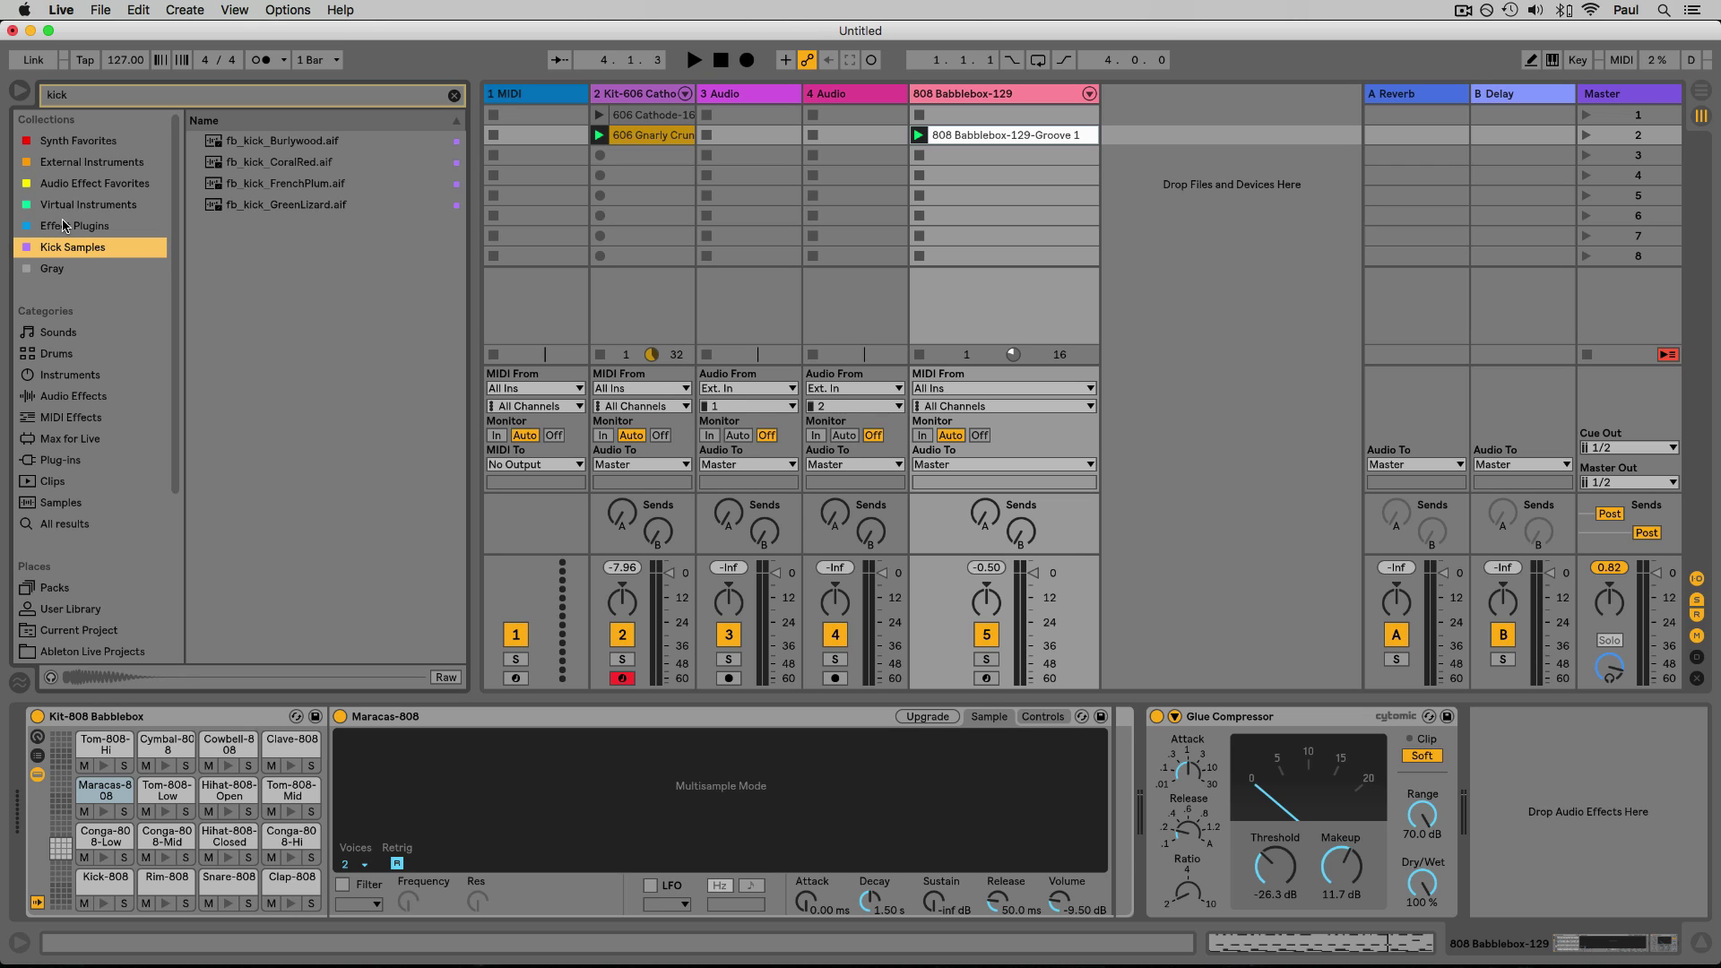
left_click(455, 97)
Hide the browser so the Session View spans the full width
left_click(19, 91)
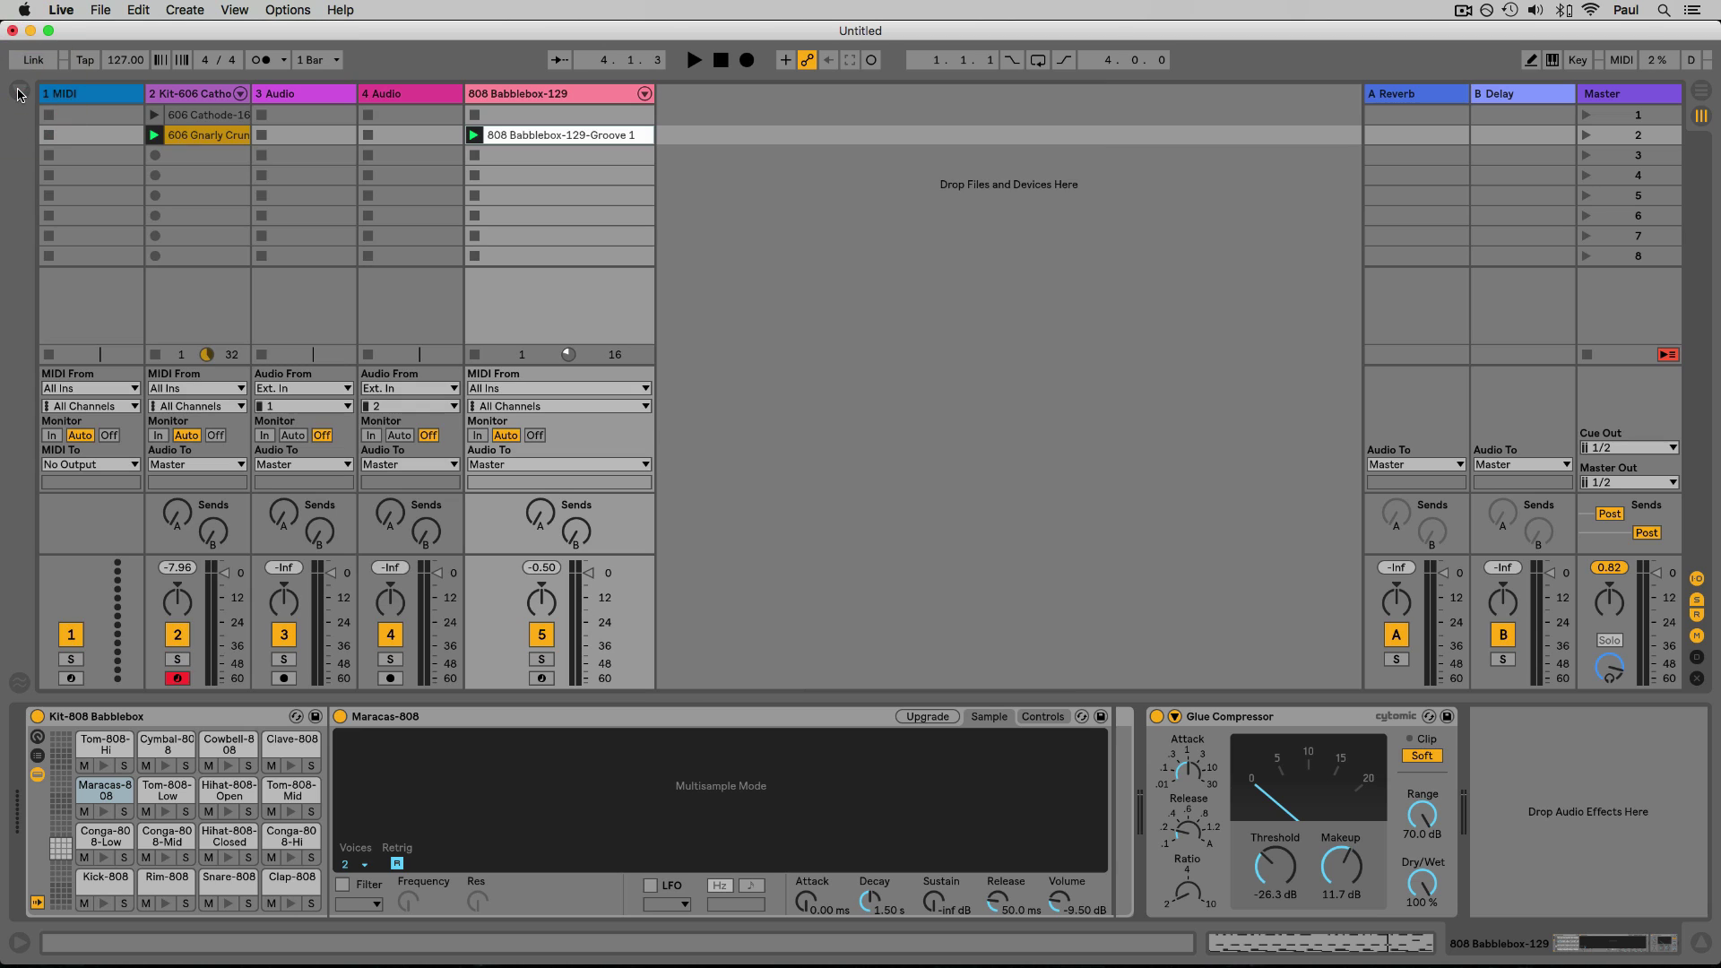